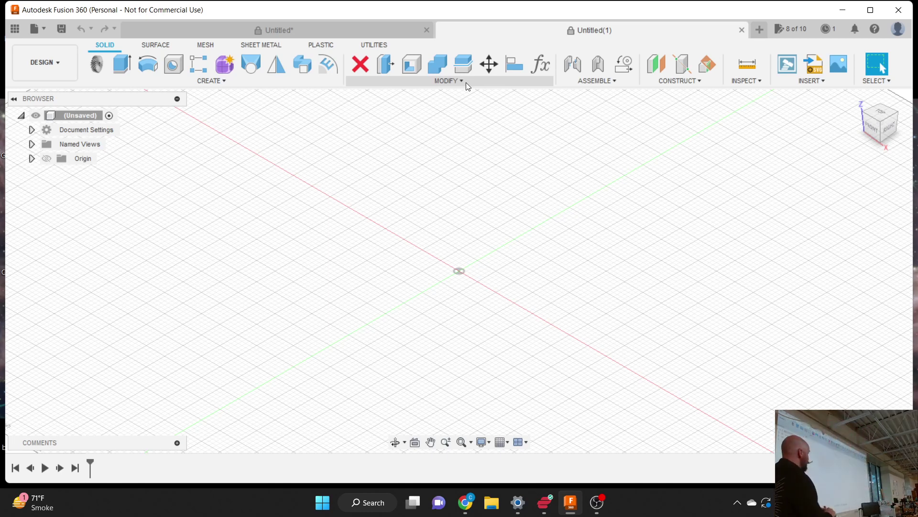
Step: Start a new user parameter in the design's parameters, named Height, in inches with the expression 6
click(466, 82)
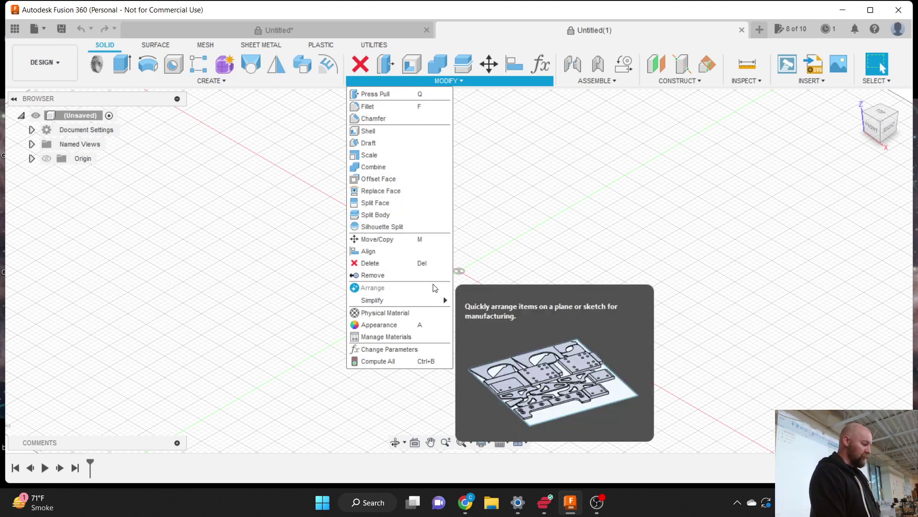
click(417, 349)
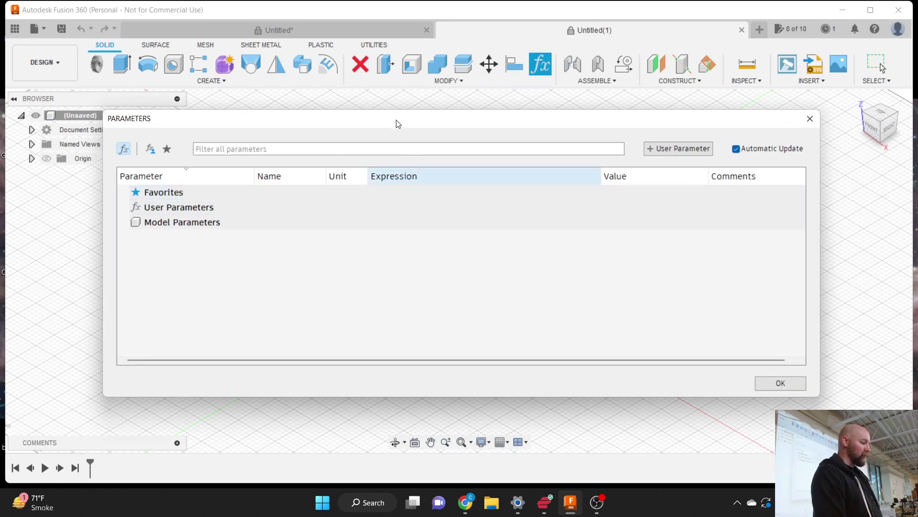
drag(398, 124, 416, 132)
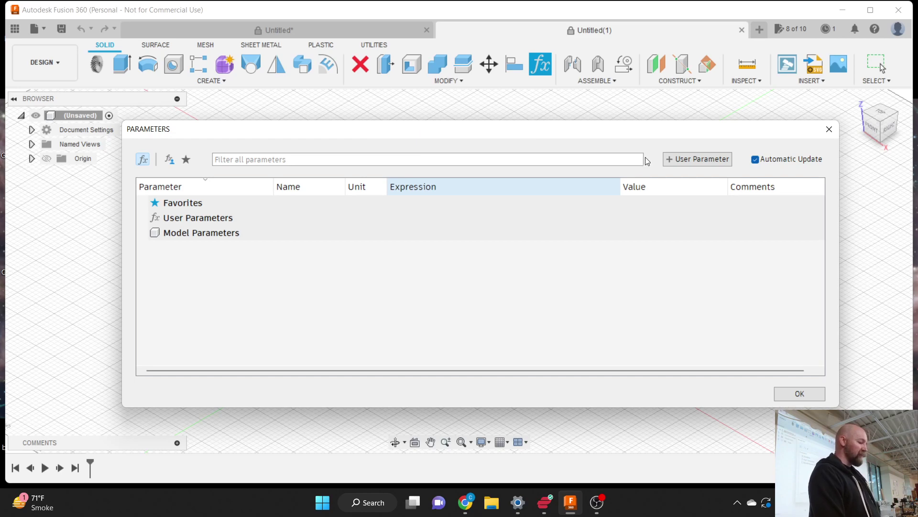
click(690, 159)
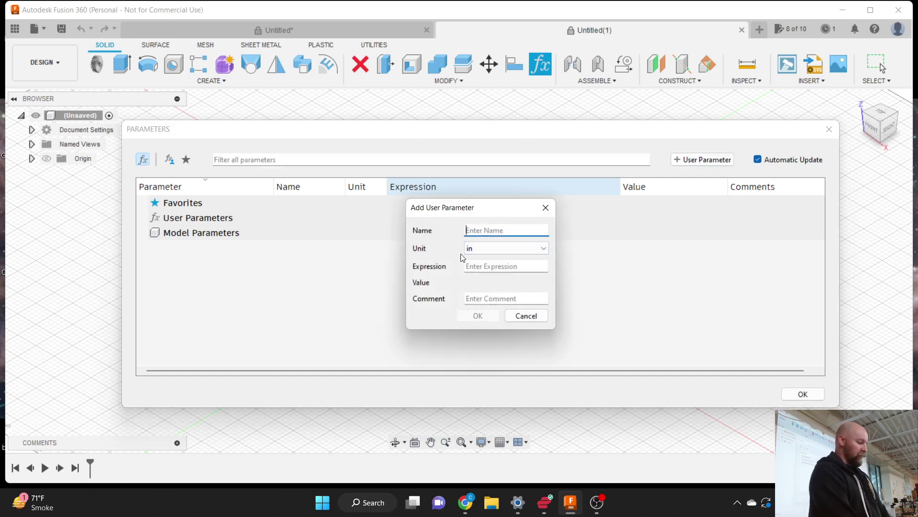
text(Hei)
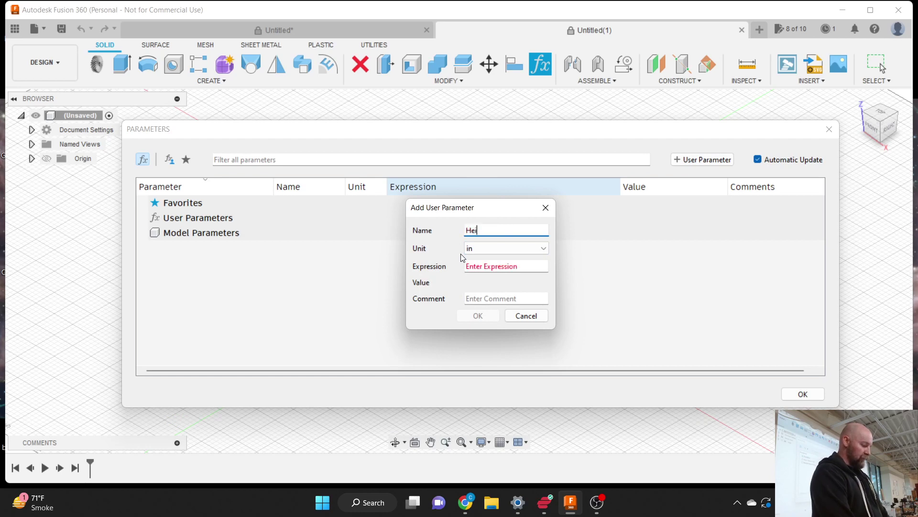
key(Tab)
key(Tab)
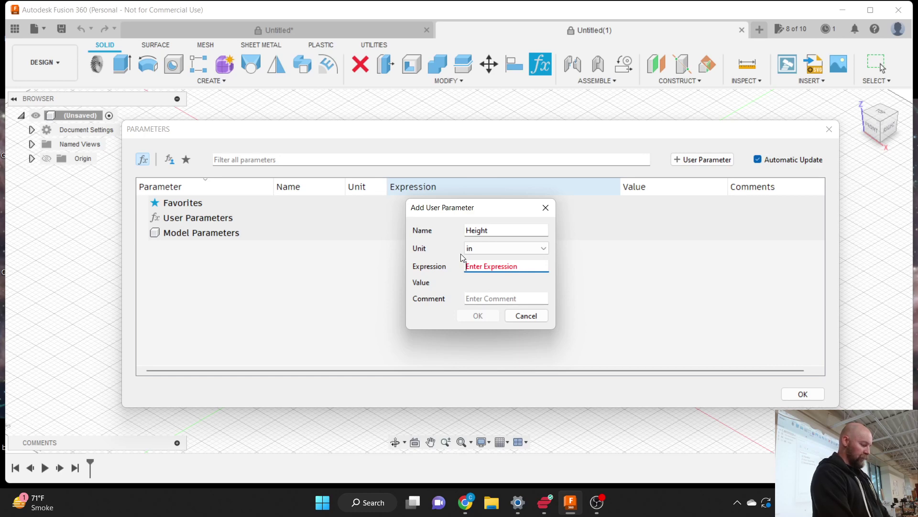
text(6)
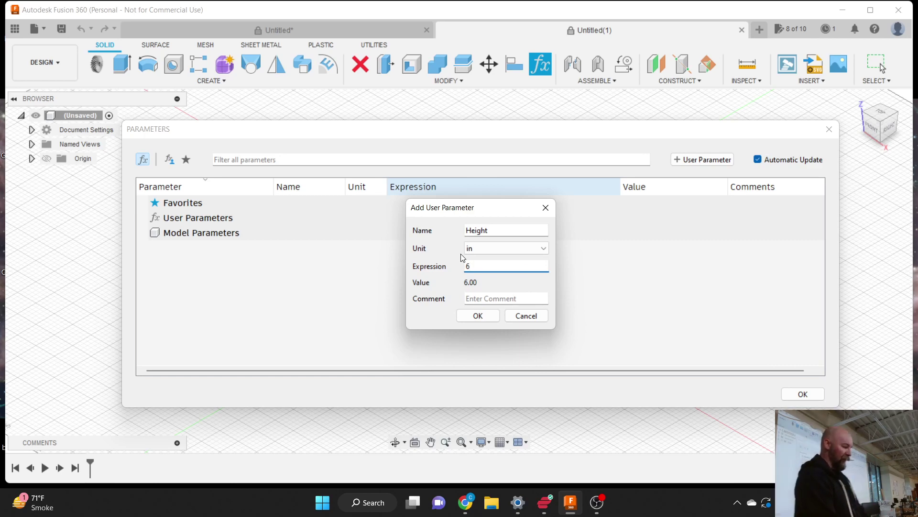
Step: Give the Height parameter the comment "Height of the Rectangle" and add it to the user parameters
click(481, 299)
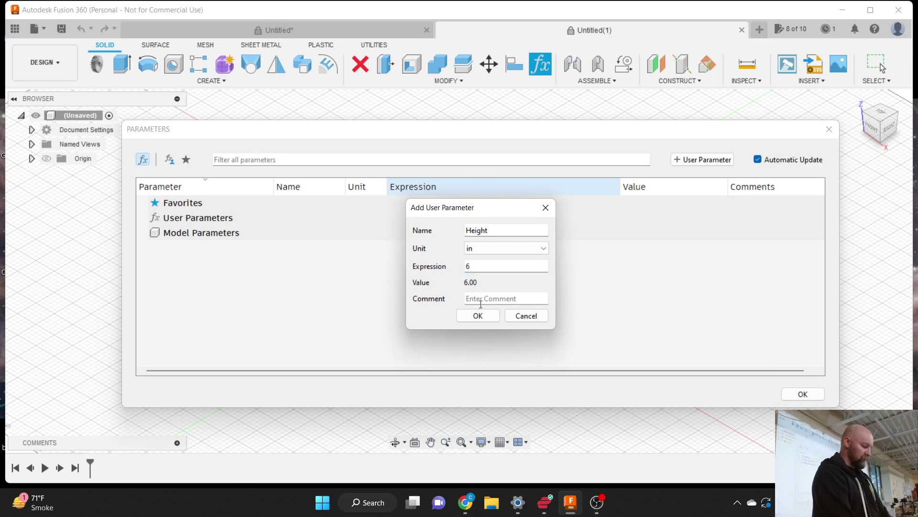
text(Height of the )
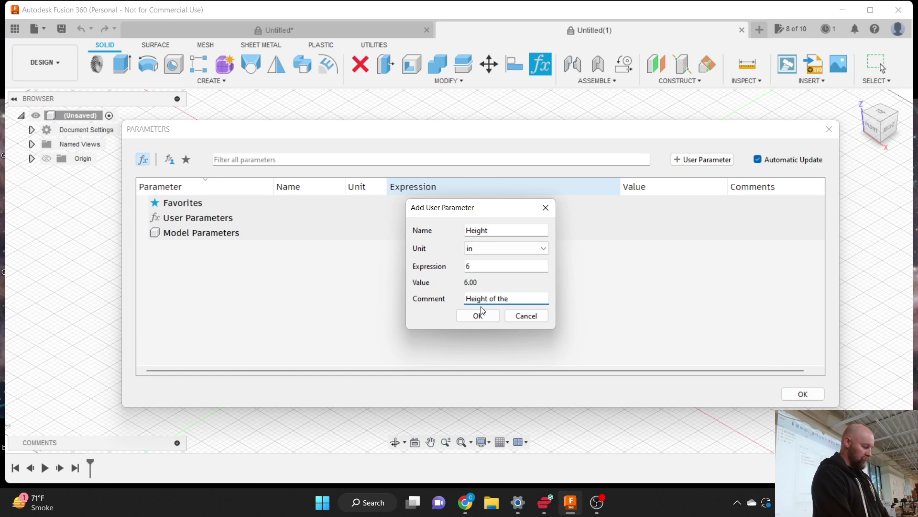
text(Rec)
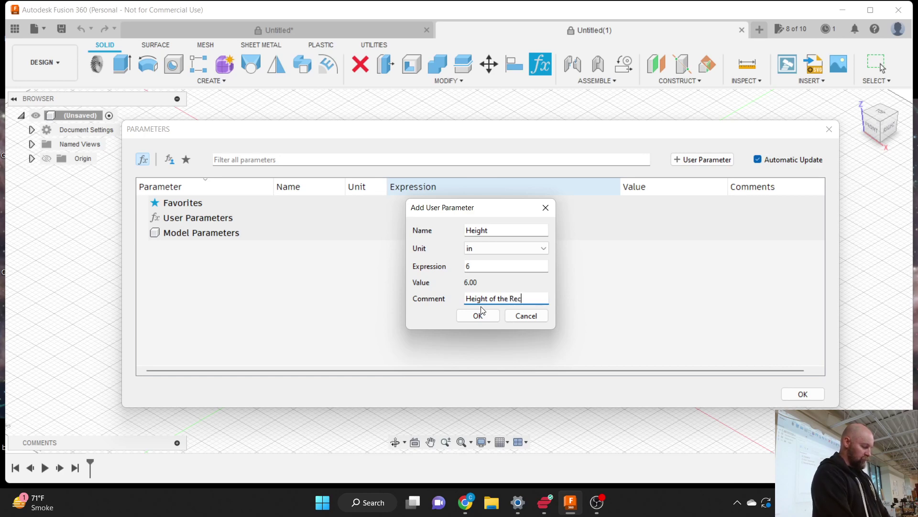
text(tangle)
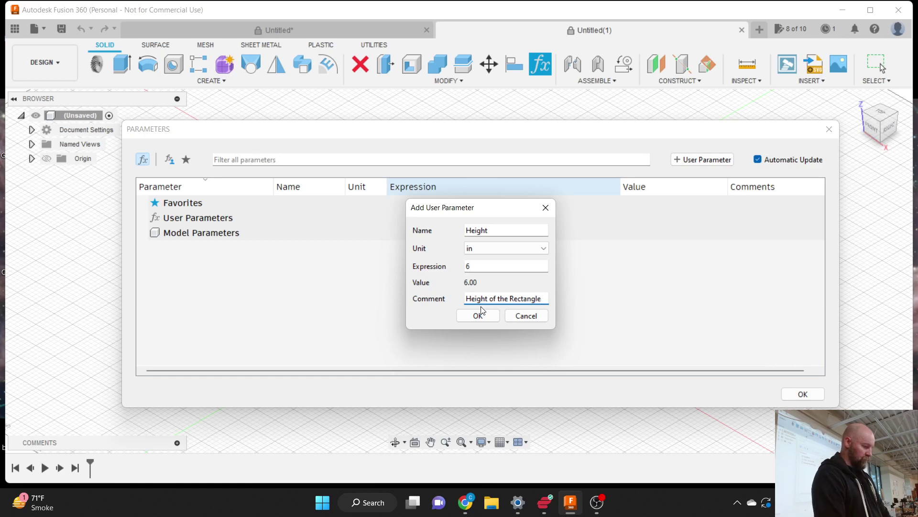
click(478, 316)
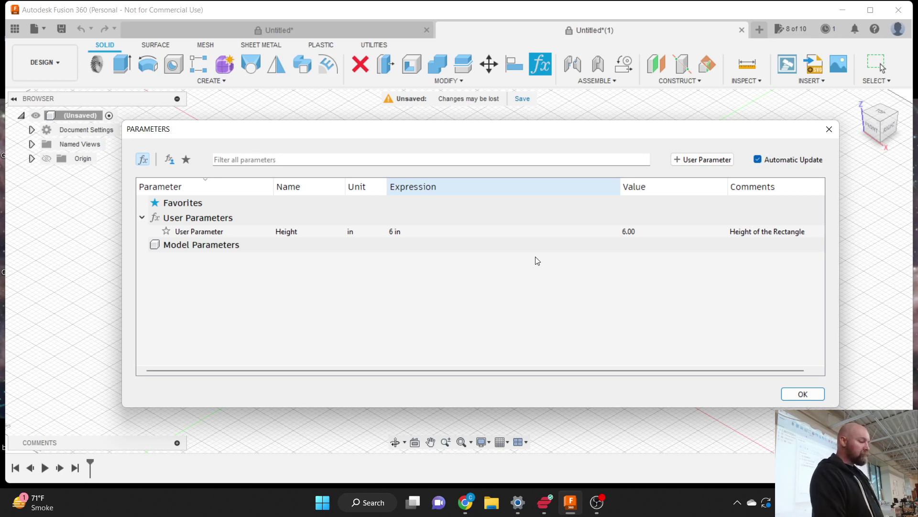
Step: Add a user parameter named Length in inches with the expression 20
click(693, 159)
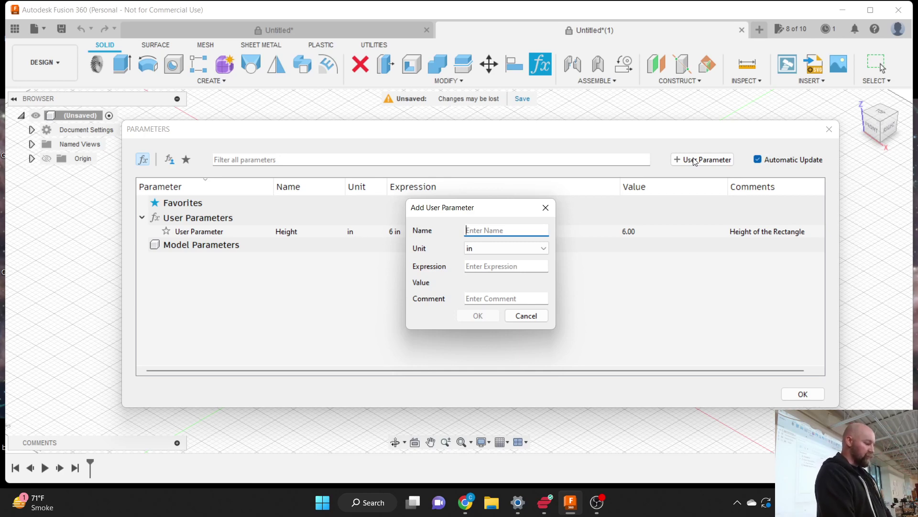
text(Length)
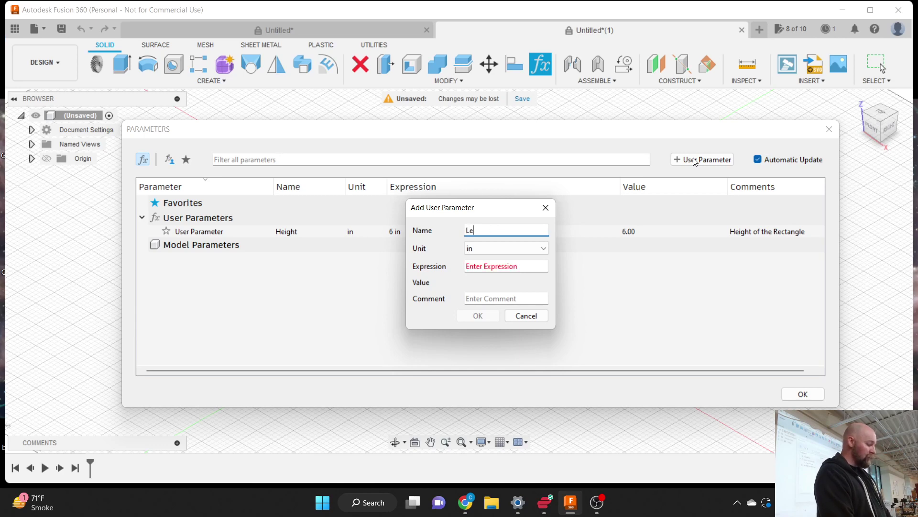
key(Tab)
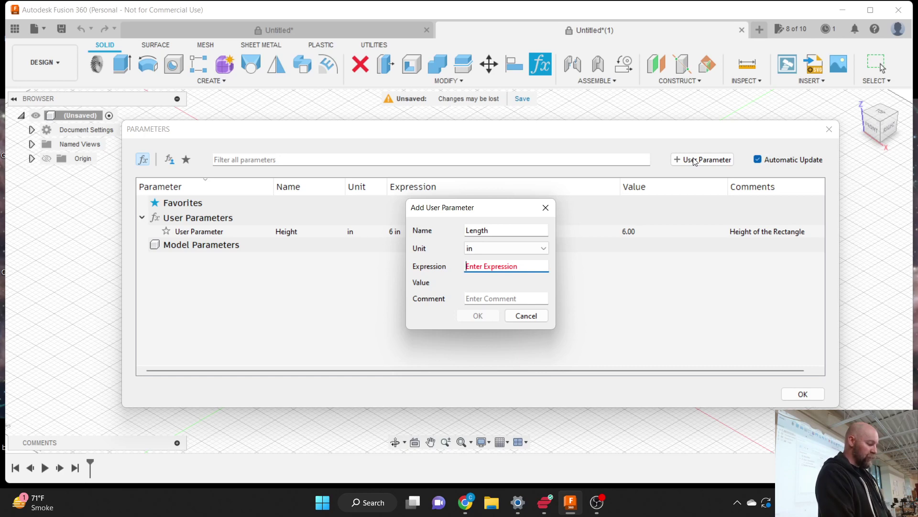
text(20)
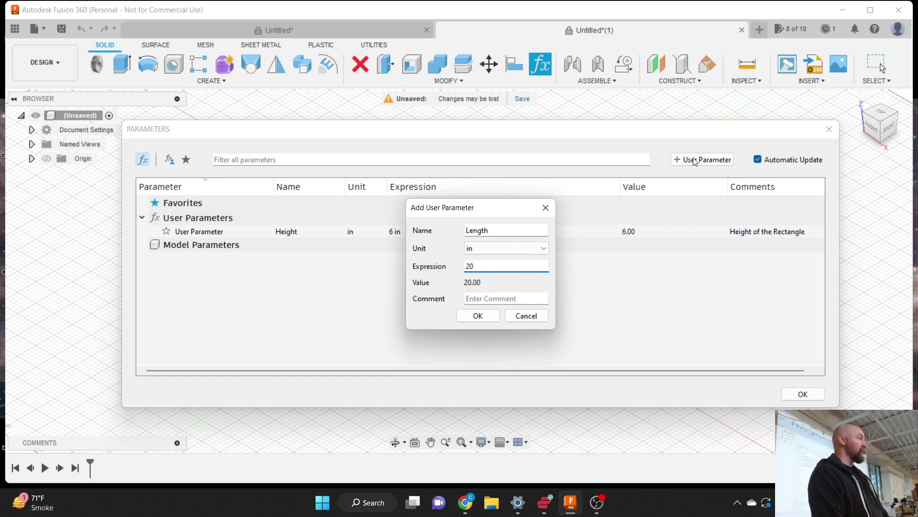
click(478, 316)
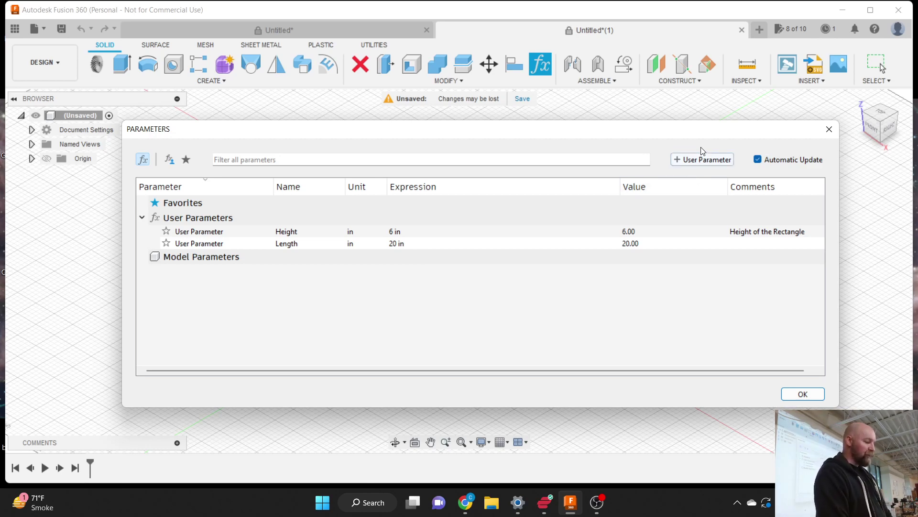
Step: Start another user parameter in inches and name it Link_Width
click(696, 161)
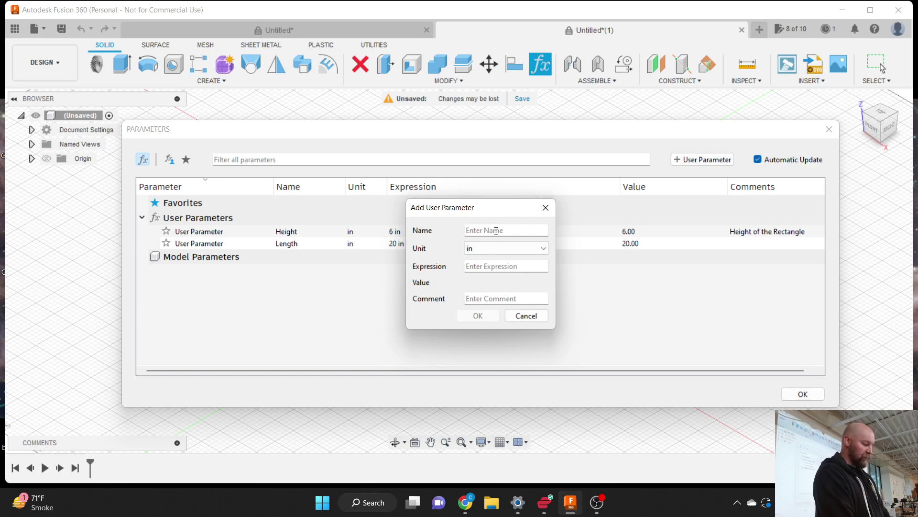
text(Link)
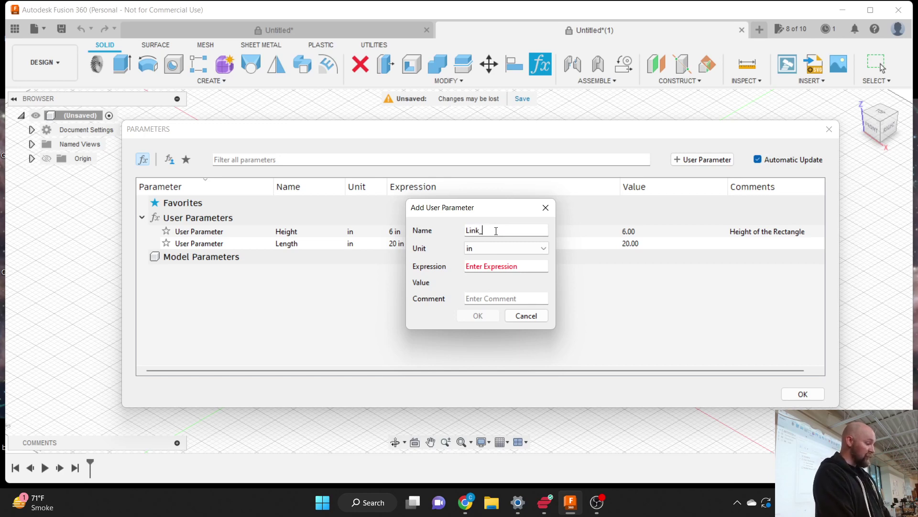
text(_Width)
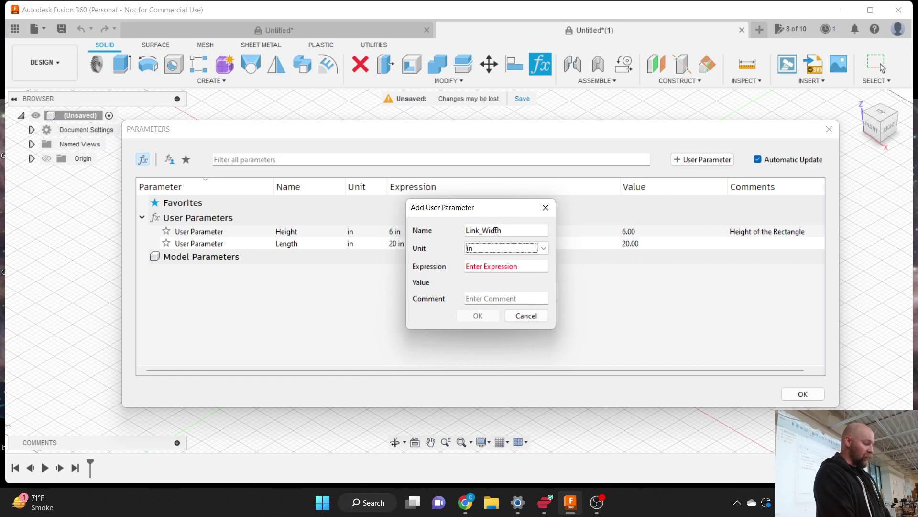
key(Tab)
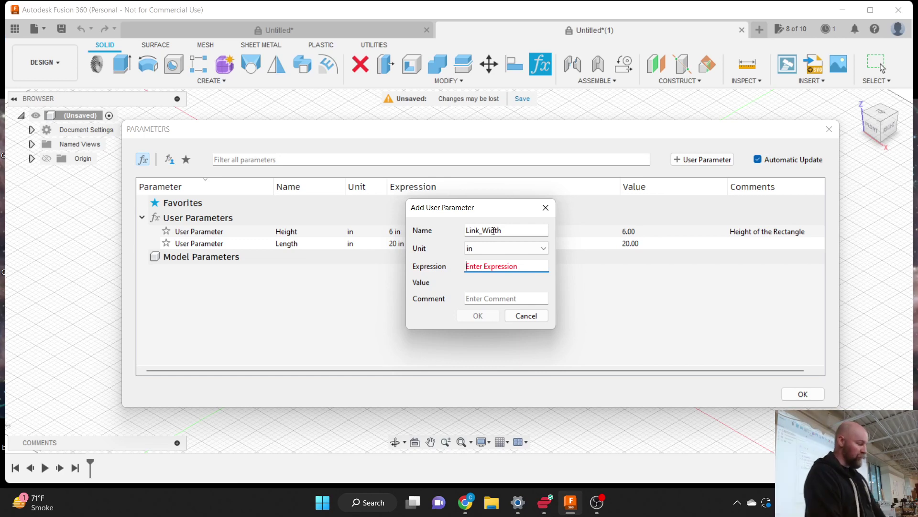
Step: Try the camel-case spelling linkWidth for the new parameter's name and return it to Link_Width
click(471, 231)
key(BackSpace)
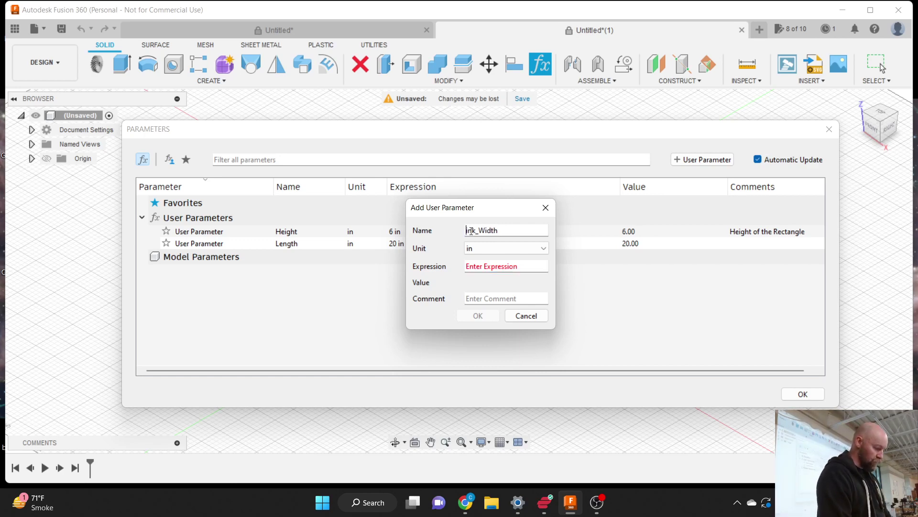
text(l)
key(Right)
key(Right)
key(Right)
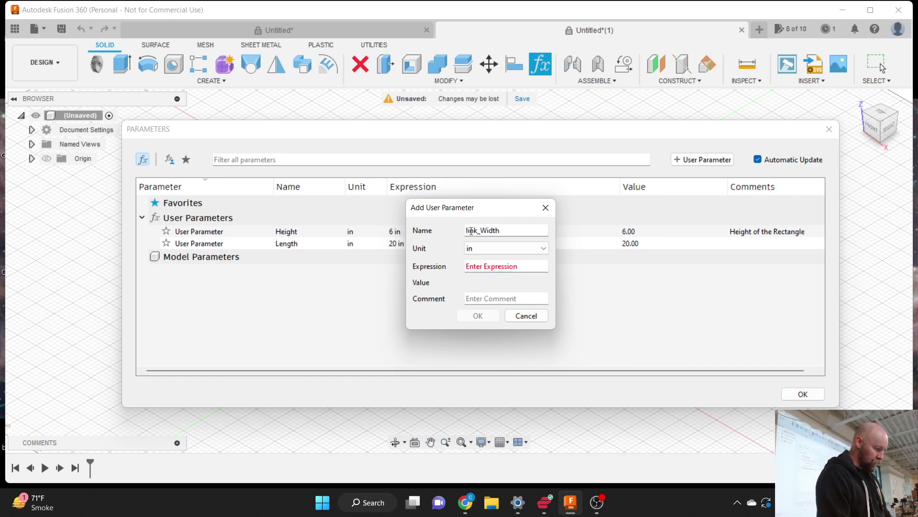
key(Delete)
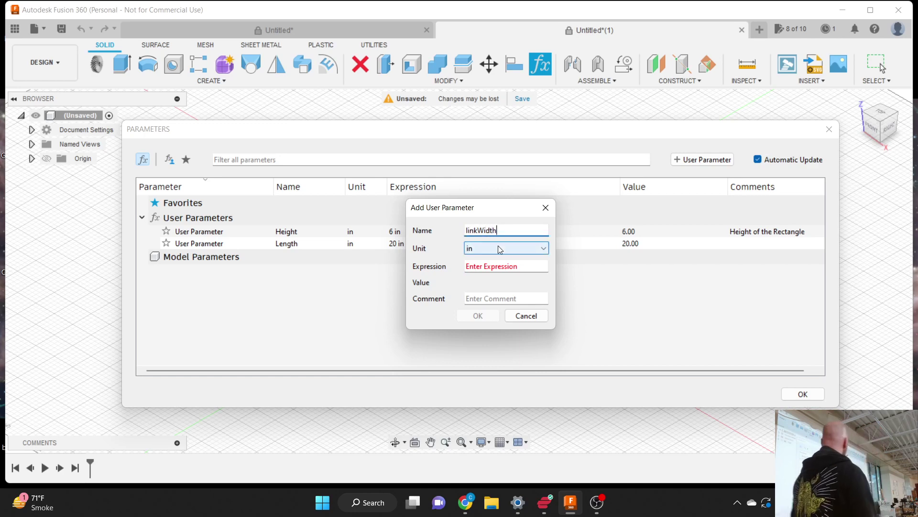
key(End)
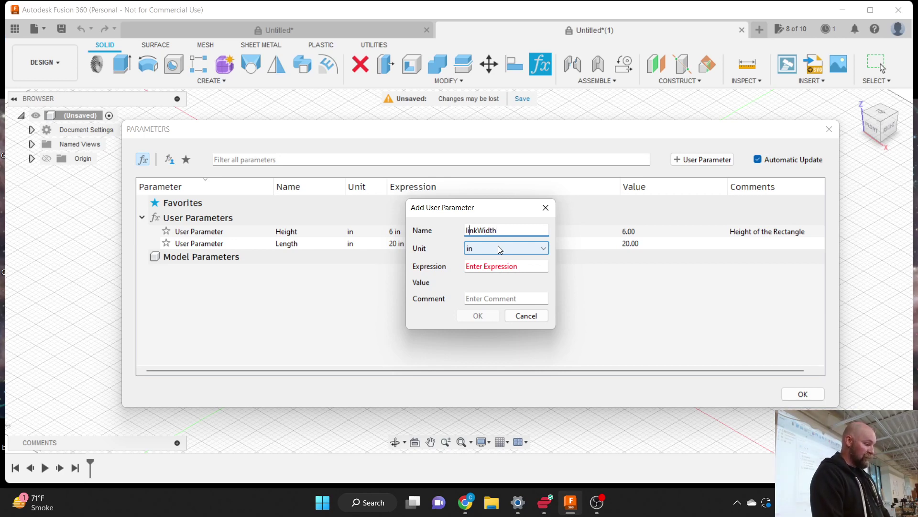
key(BackSpace)
text(L)
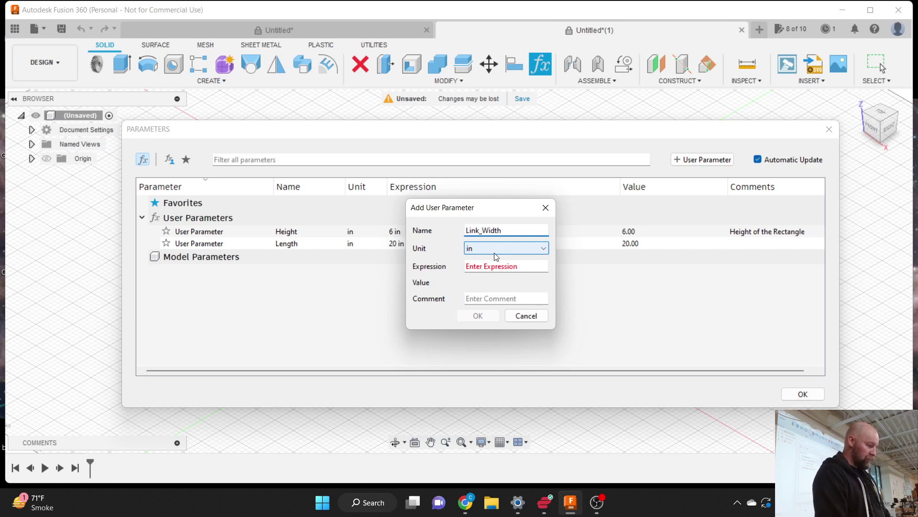
Step: Set the Link_Width expression to .5 with the comment "Size of each arm link" and add the parameter
click(488, 266)
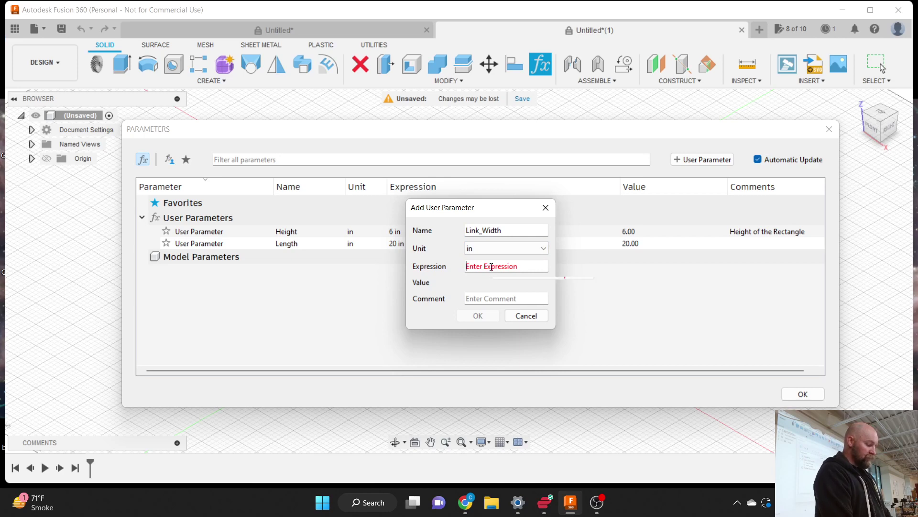
text(.5)
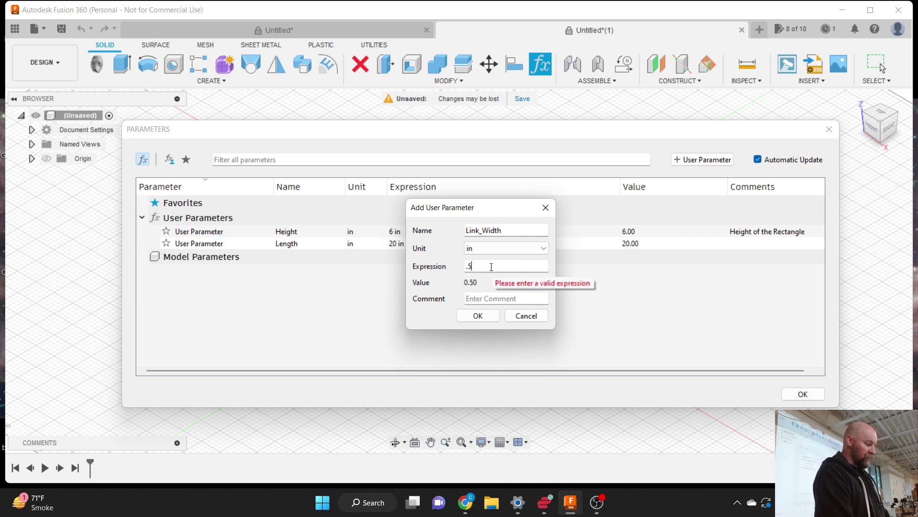
key(Tab)
key(Tab)
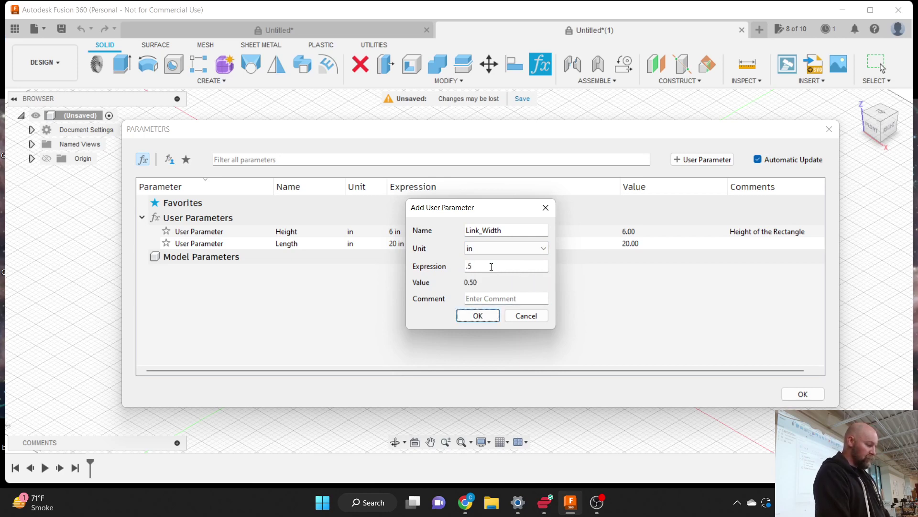
click(490, 296)
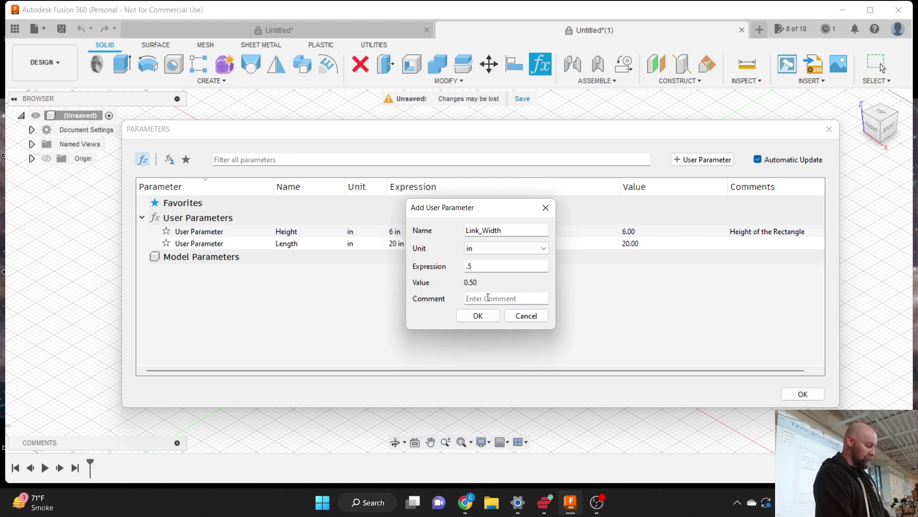
text(Size of eacharm link)
click(481, 317)
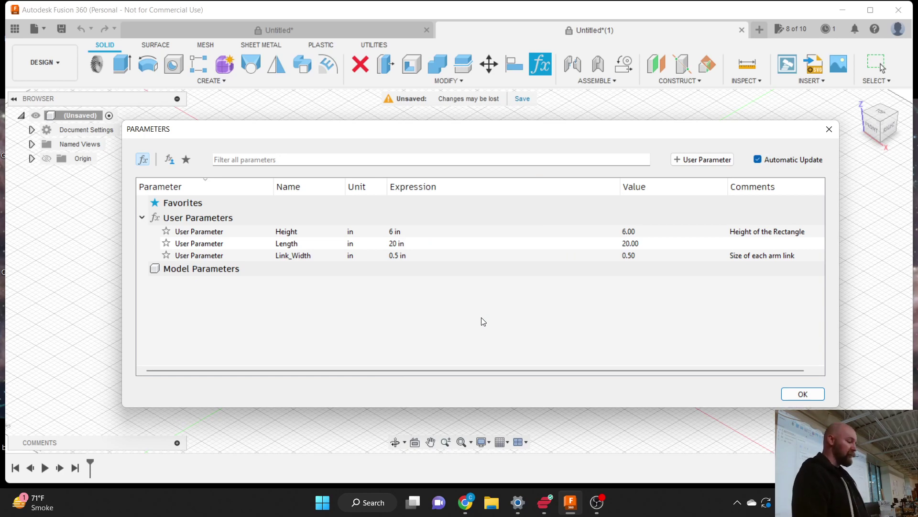
Step: Start another user parameter named Hole_Size and set its unit to mm
click(690, 163)
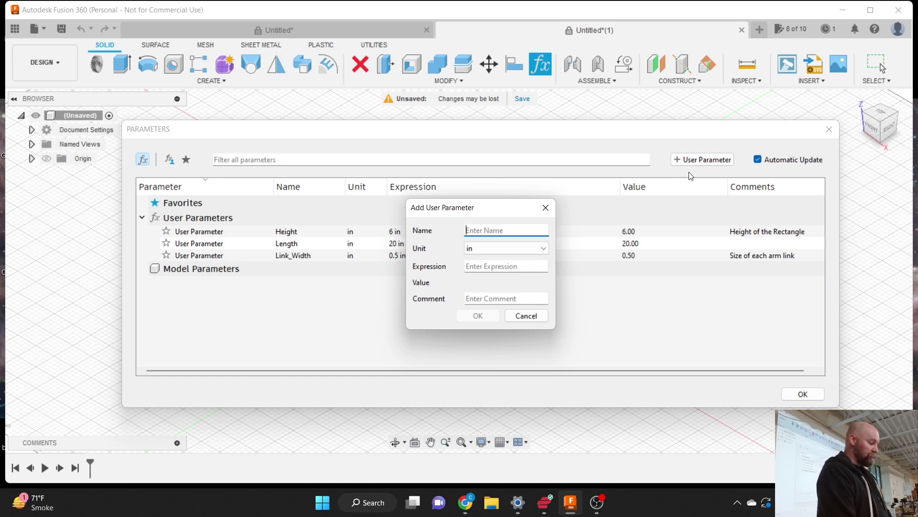
text(Hole)
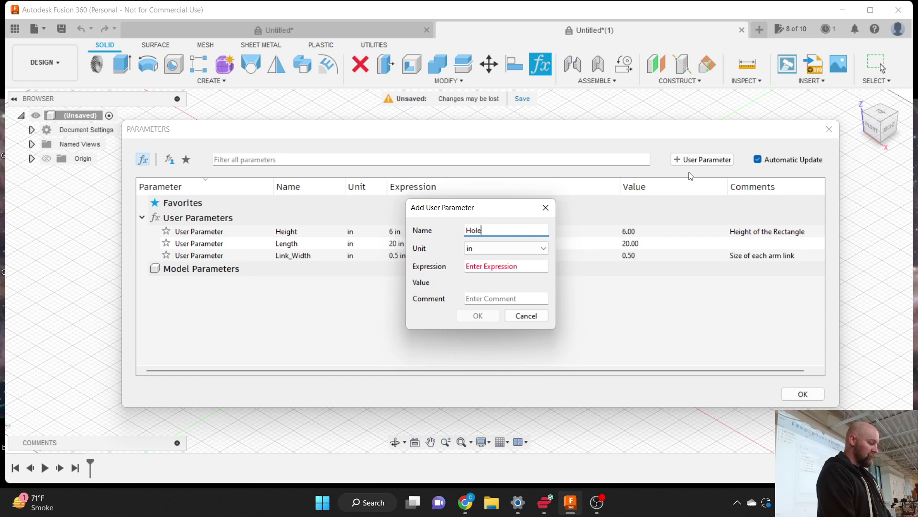
text(_Size)
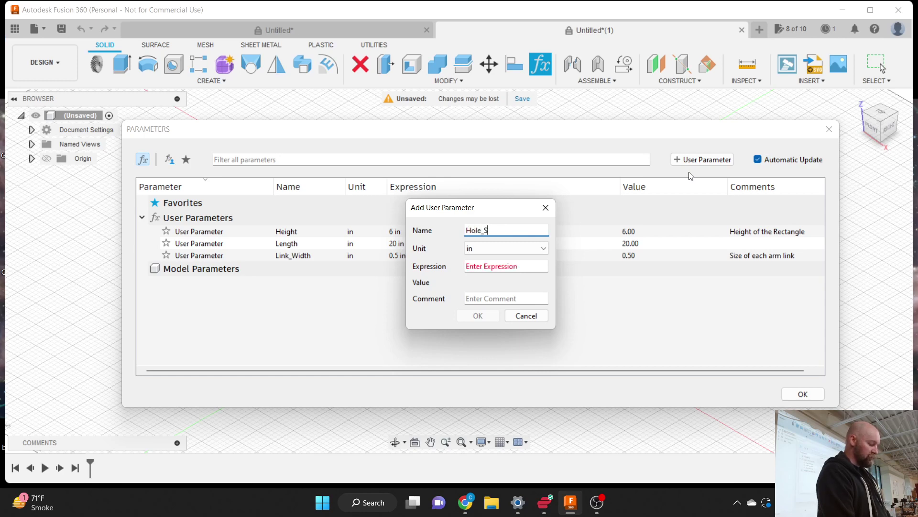
key(Tab)
key(Tab)
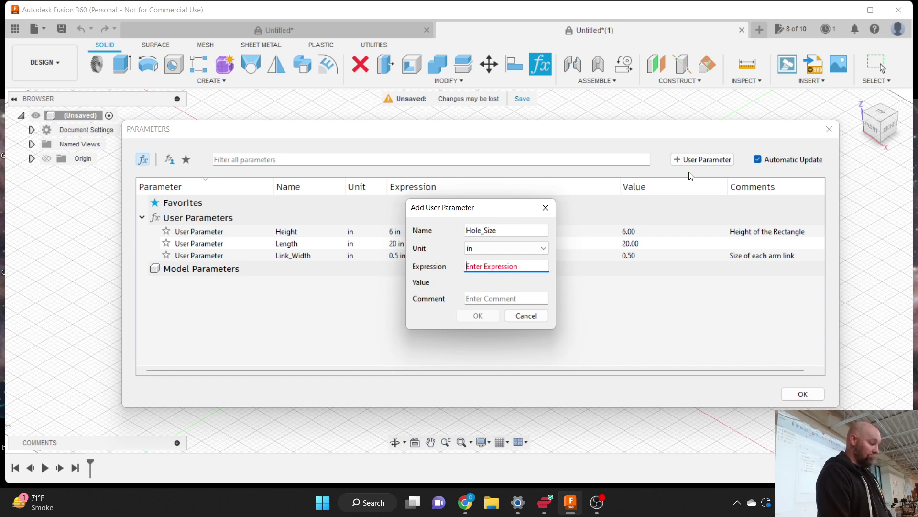
click(499, 249)
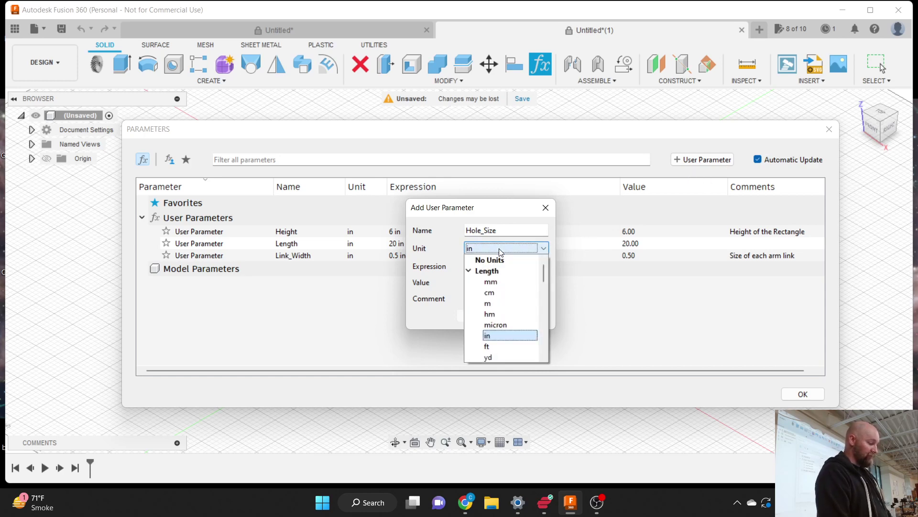
click(496, 281)
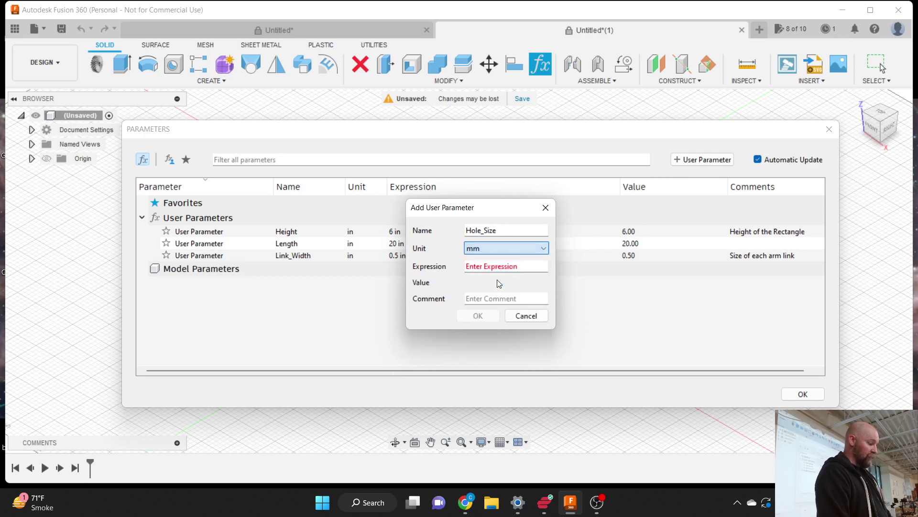
Step: Set the Hole_Size expression to 4 with the comment "Hardware hole." and add the parameter
click(492, 267)
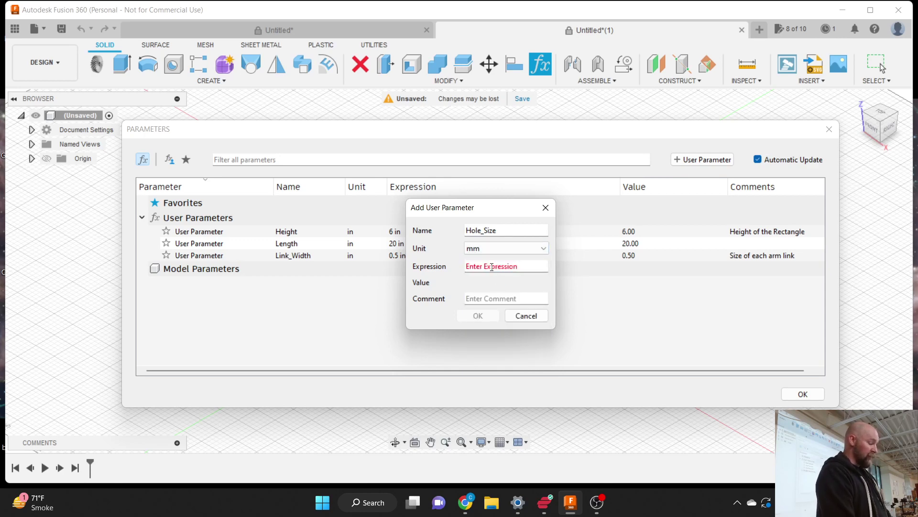
text(4)
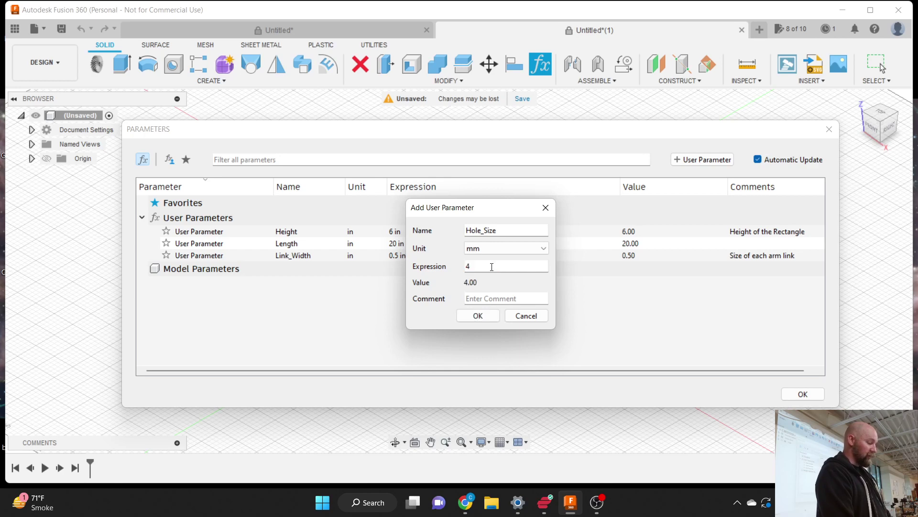
key(Tab)
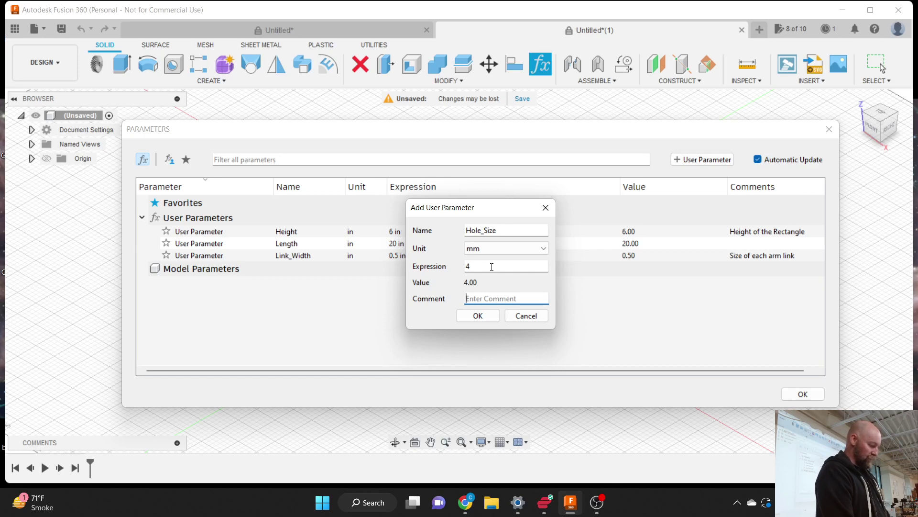
text(Hardwar)
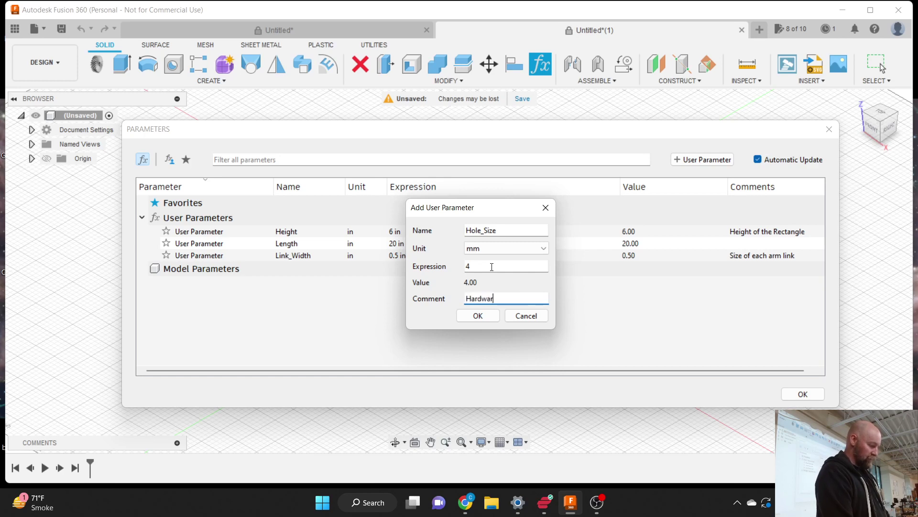
text(d)
key(BackSpace)
key(BackSpace)
key(BackSpace)
text(are hole.)
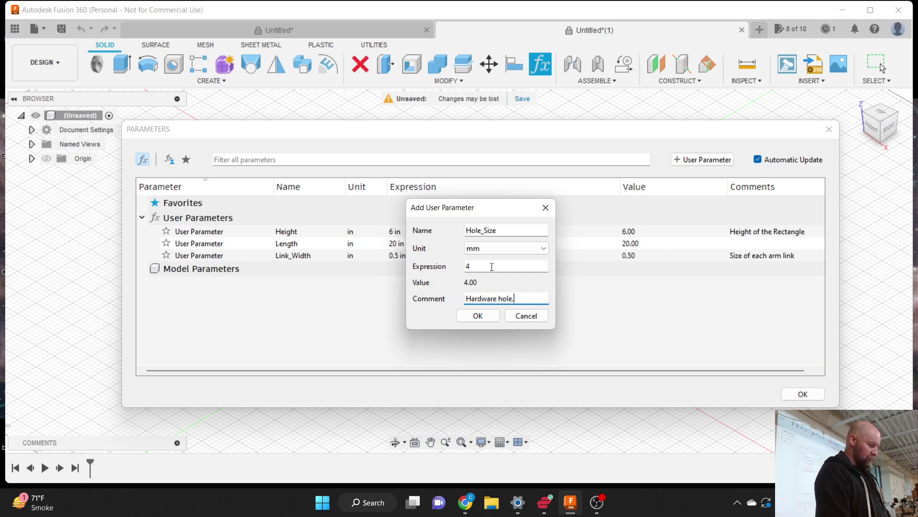
click(481, 315)
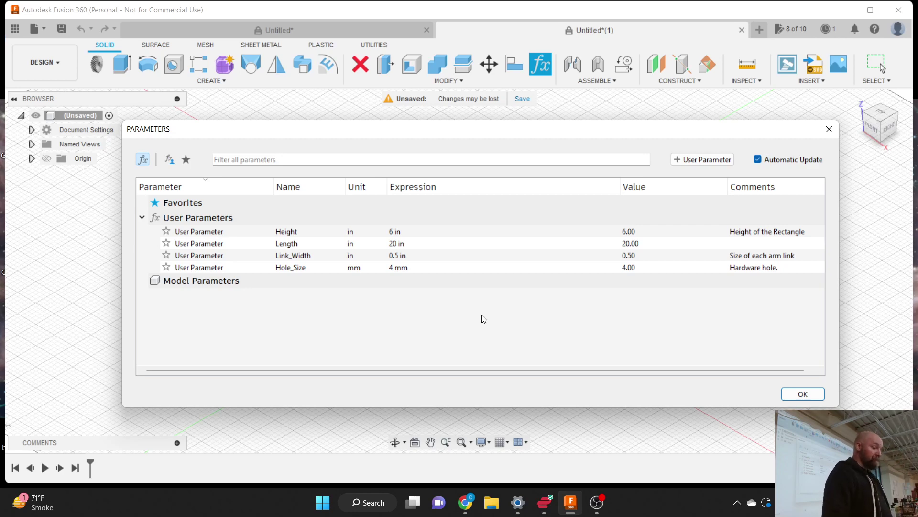
click(397, 268)
double_click(397, 268)
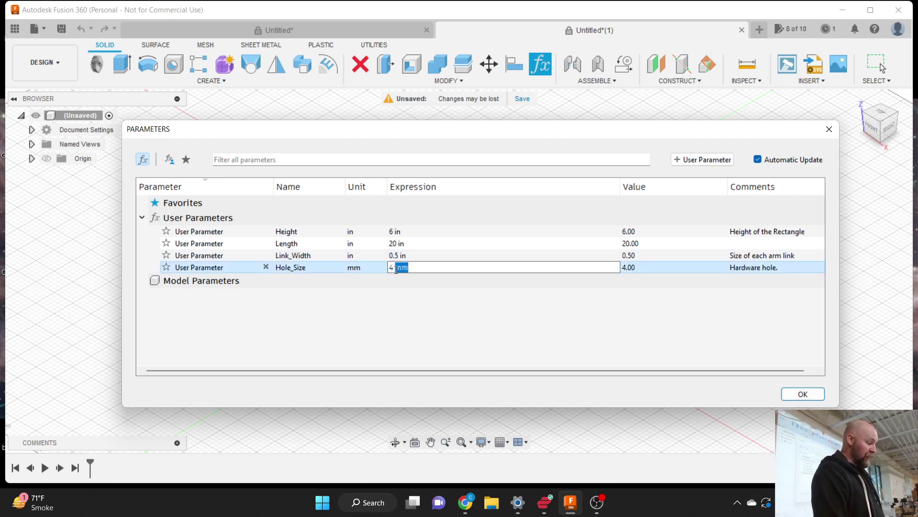
double_click(311, 267)
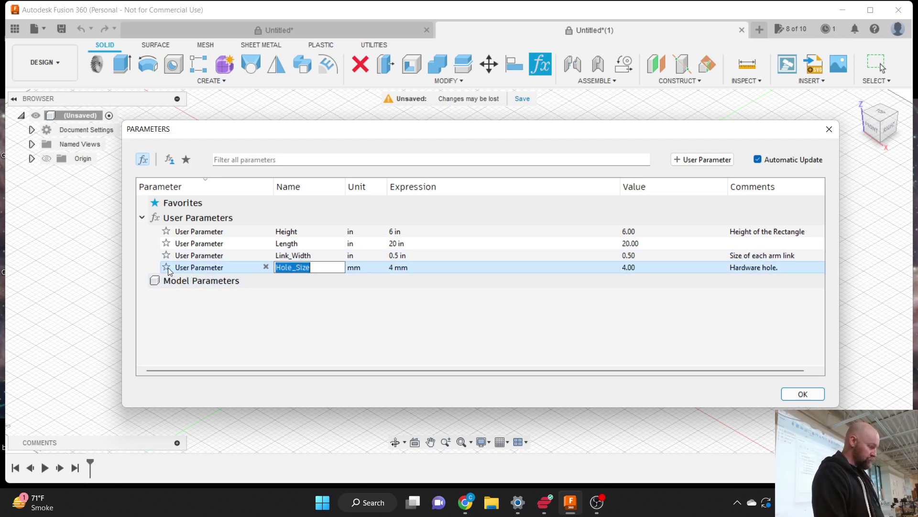
click(194, 267)
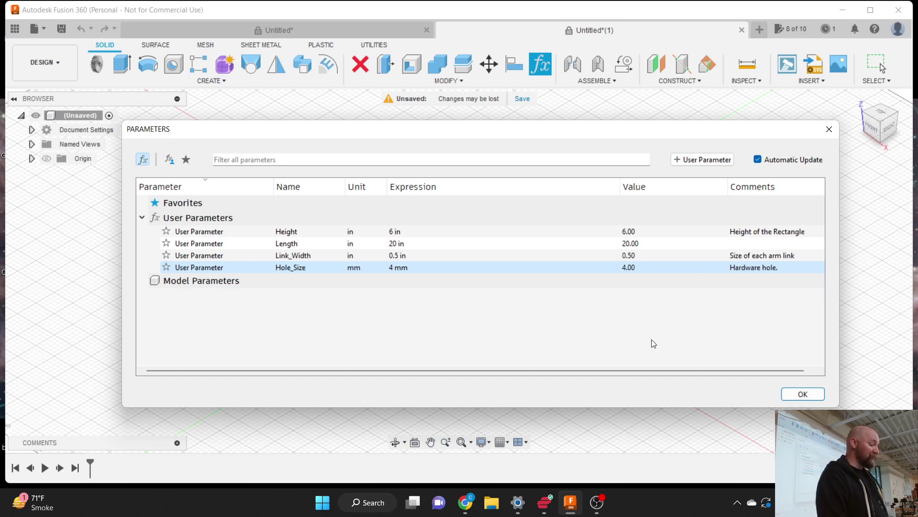
click(805, 394)
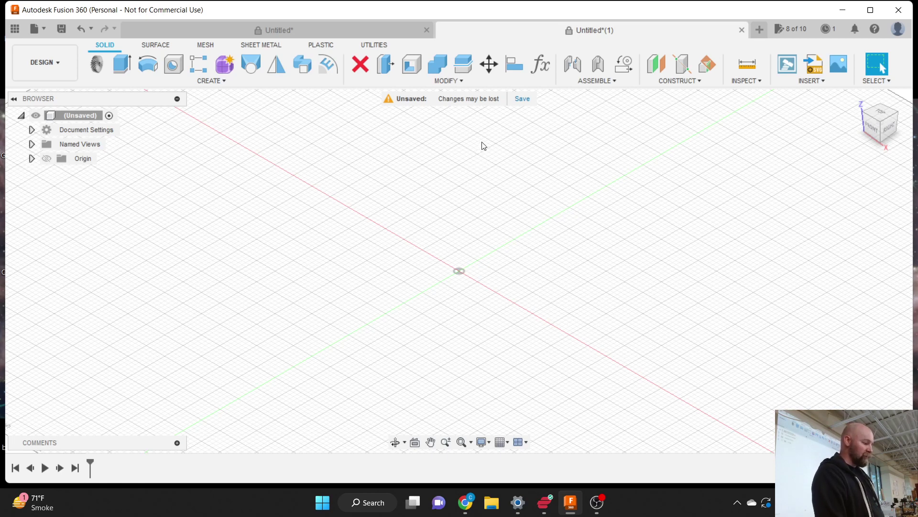
click(224, 82)
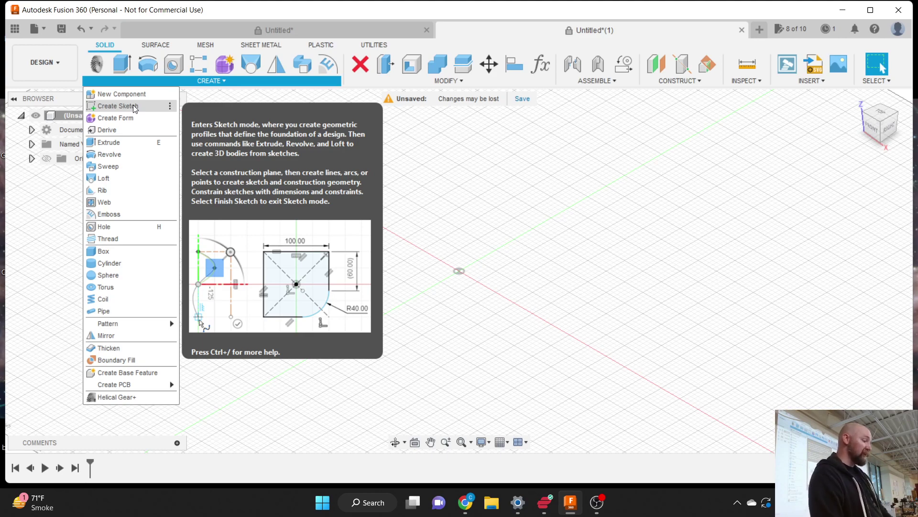
click(443, 81)
click(385, 350)
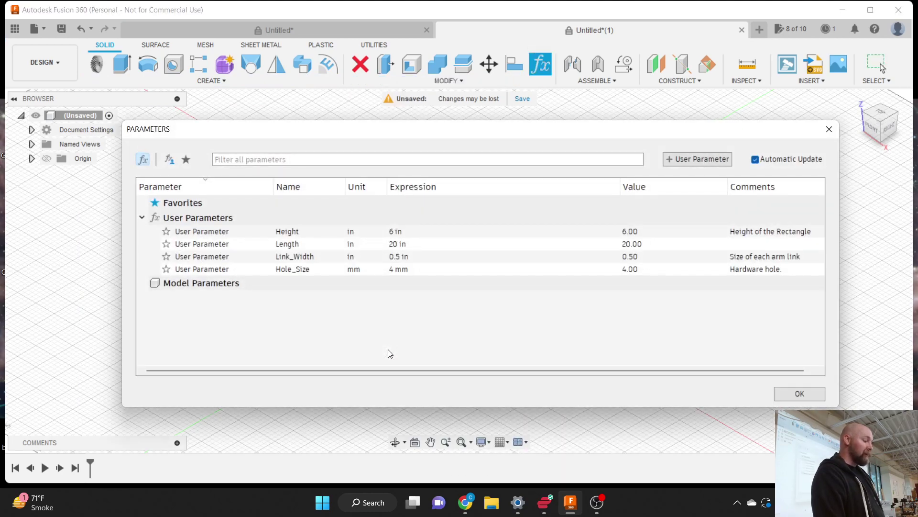
Step: Try 4 in as the Height parameter's expression and return it to 6 in
click(392, 233)
click(393, 233)
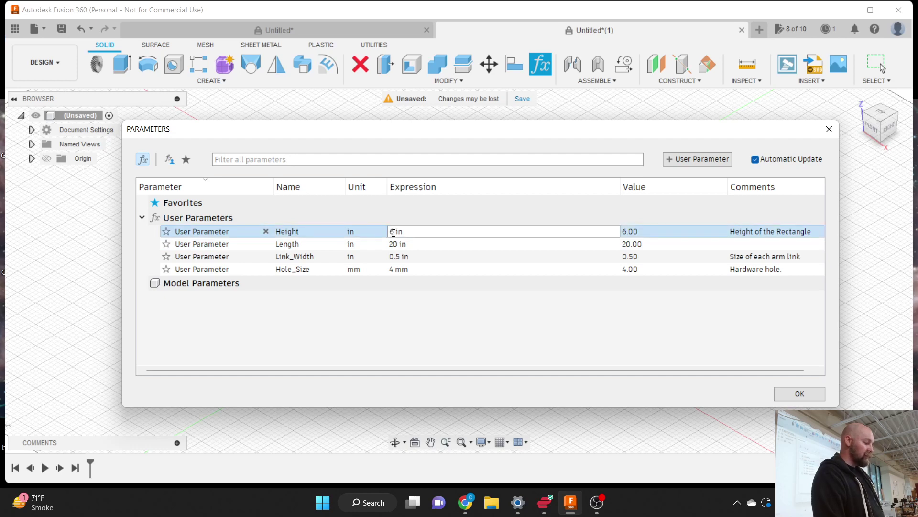
key(BackSpace)
text(4)
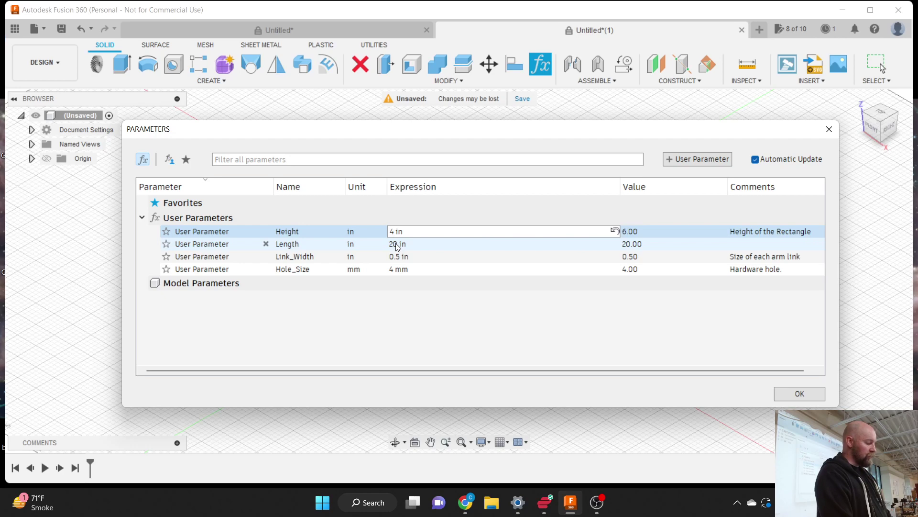
key(BackSpace)
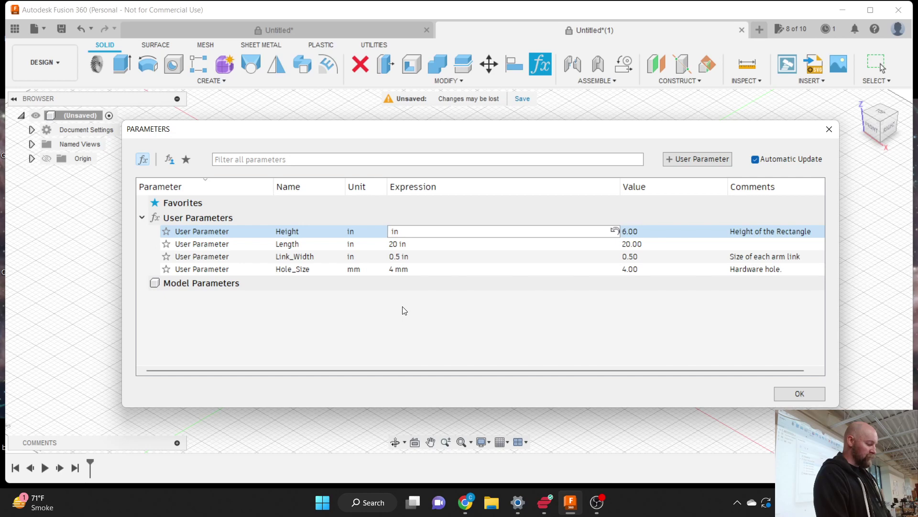
text(6)
key(Return)
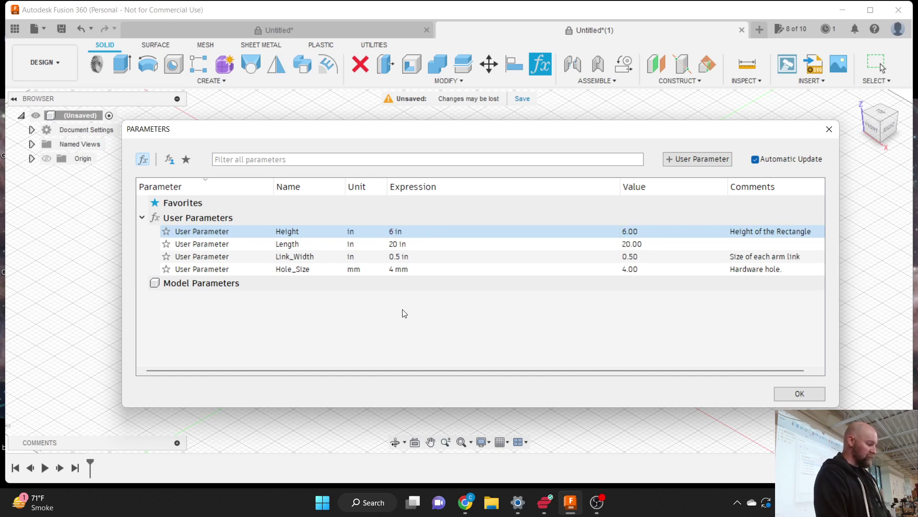
Step: Set the Length parameter's expression to 4 in
click(398, 244)
click(397, 243)
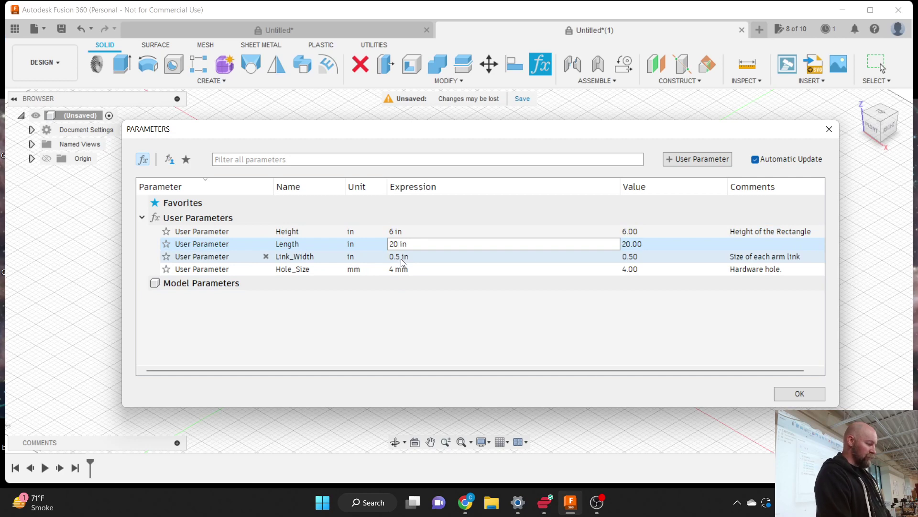
key(BackSpace)
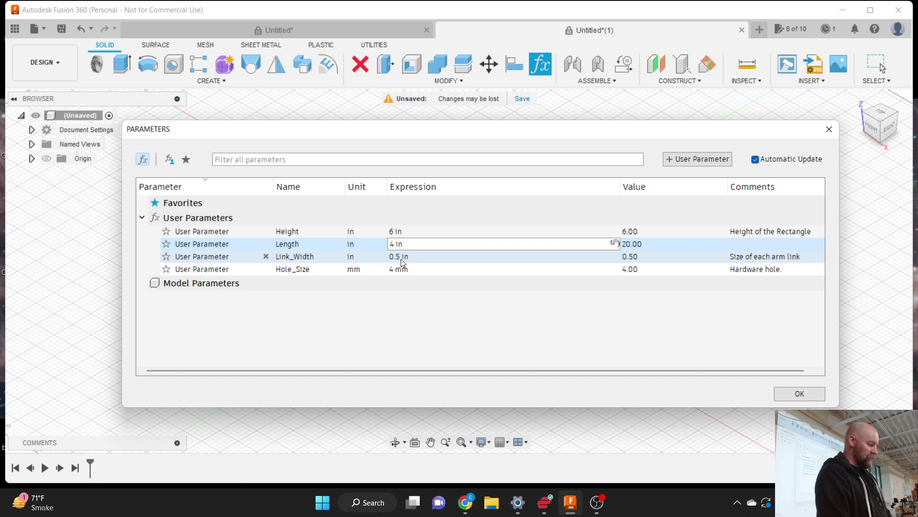
click(404, 313)
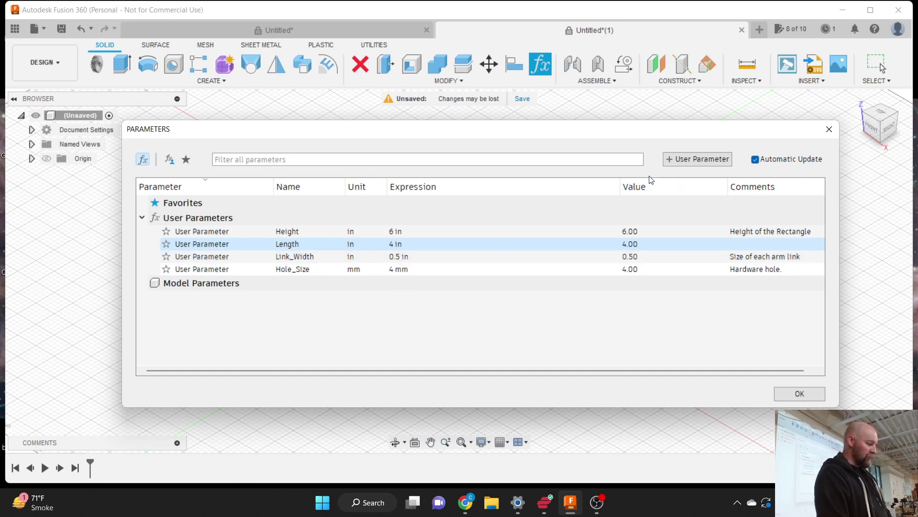
Step: Start a new user parameter named Number_Links and set its unit to No Units
click(681, 159)
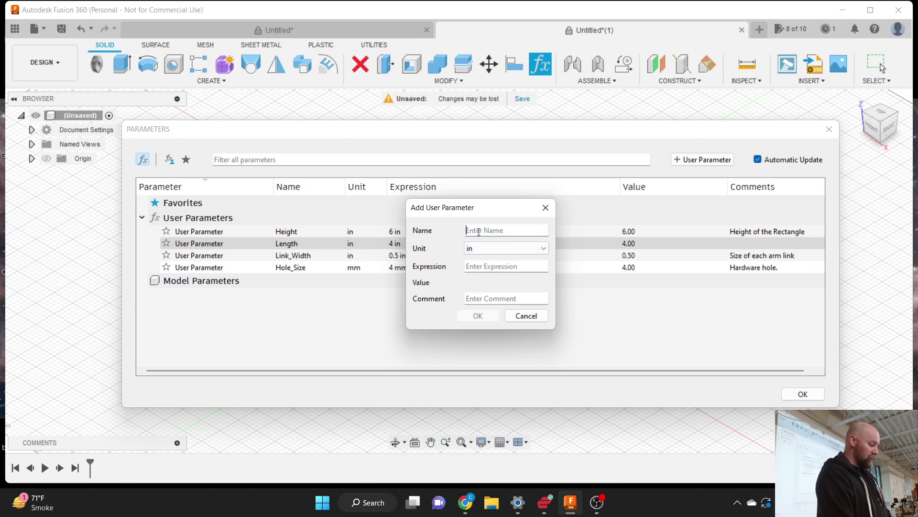
text(Number)
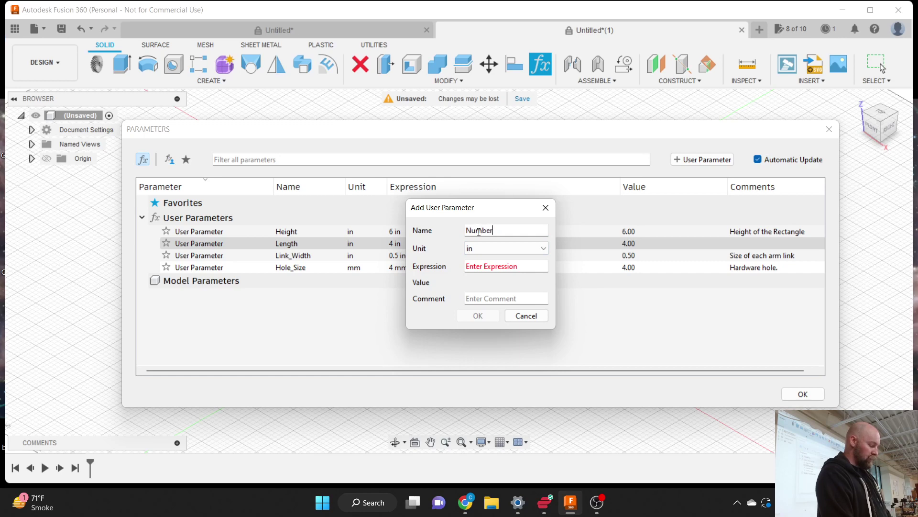
text(_Links)
click(492, 248)
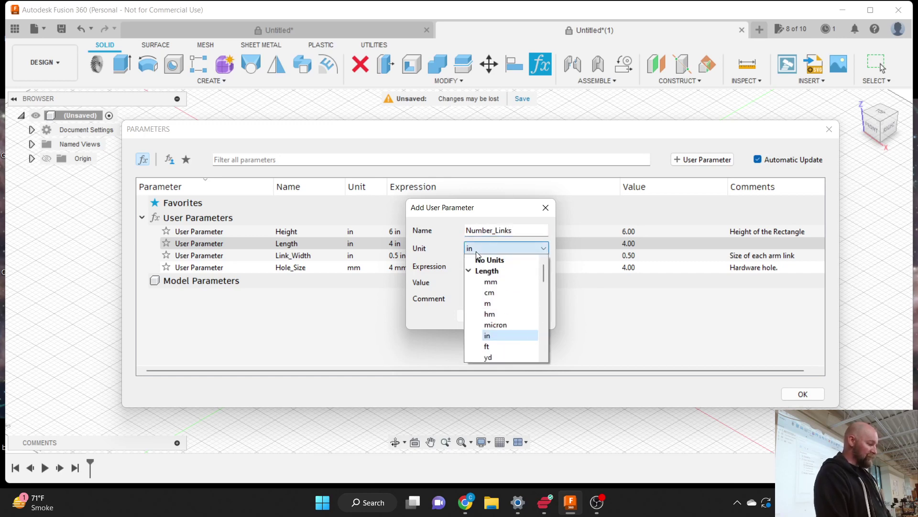
click(489, 261)
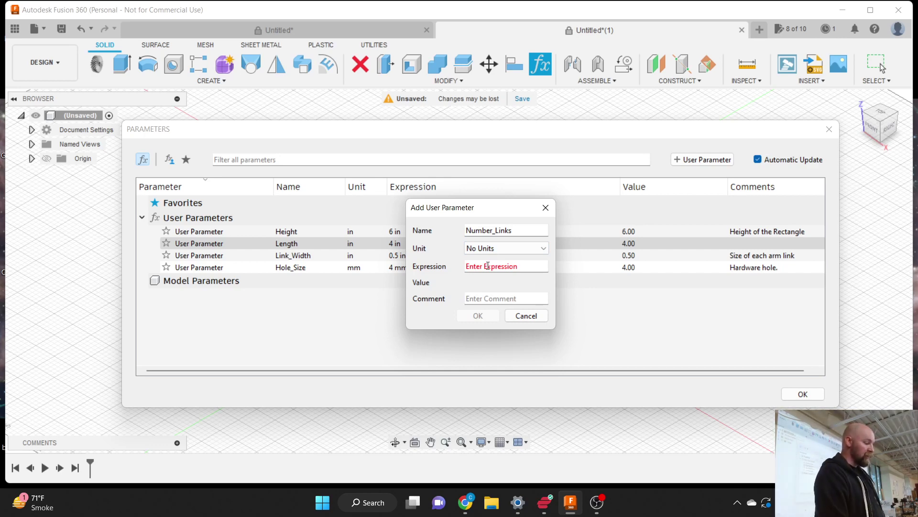
Step: Set the Number_Links expression to 4 with the comment "Pattern Number", add it and close the parameters dialog
click(487, 266)
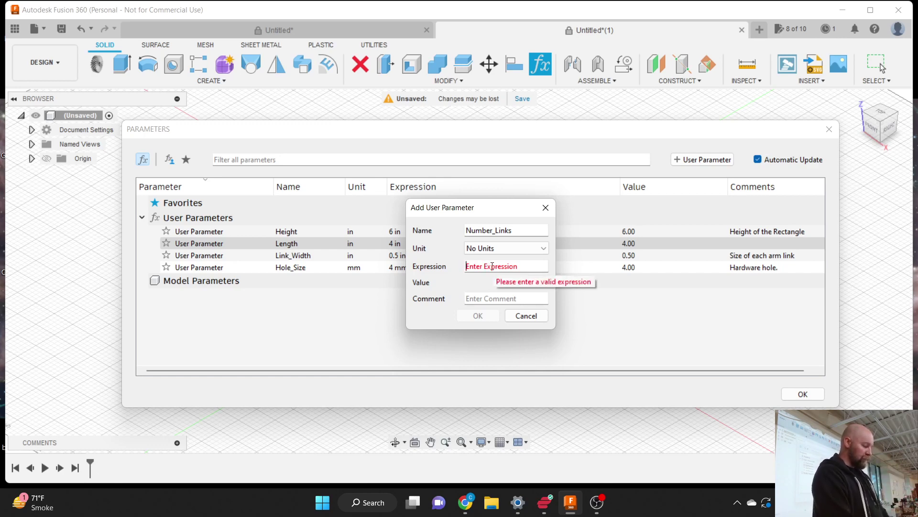
text(4)
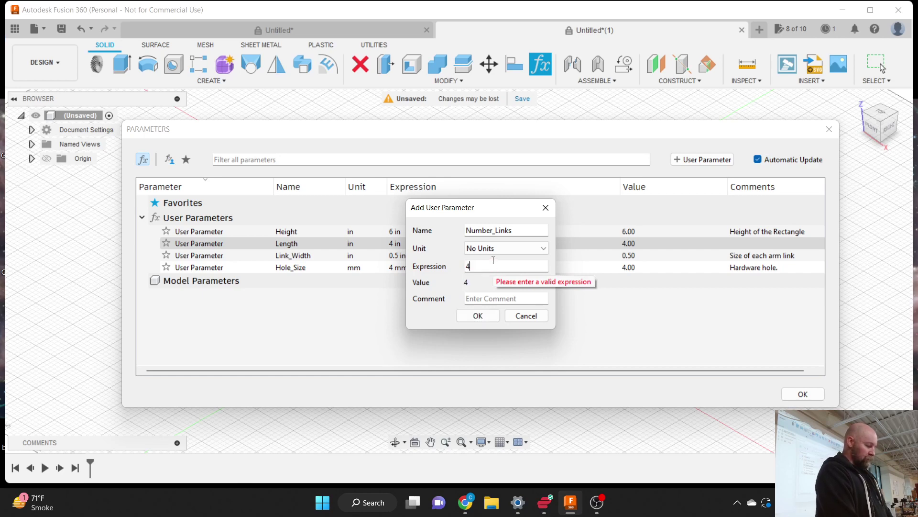
click(480, 298)
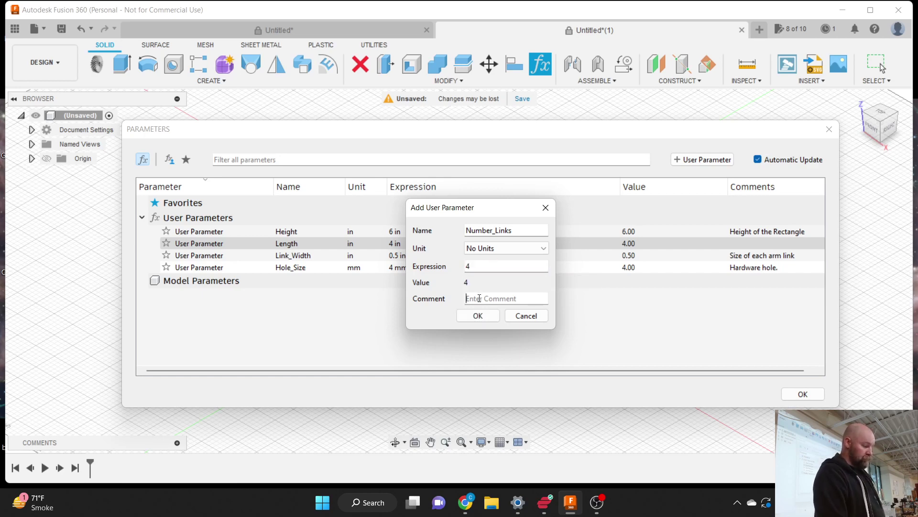
text(Pa)
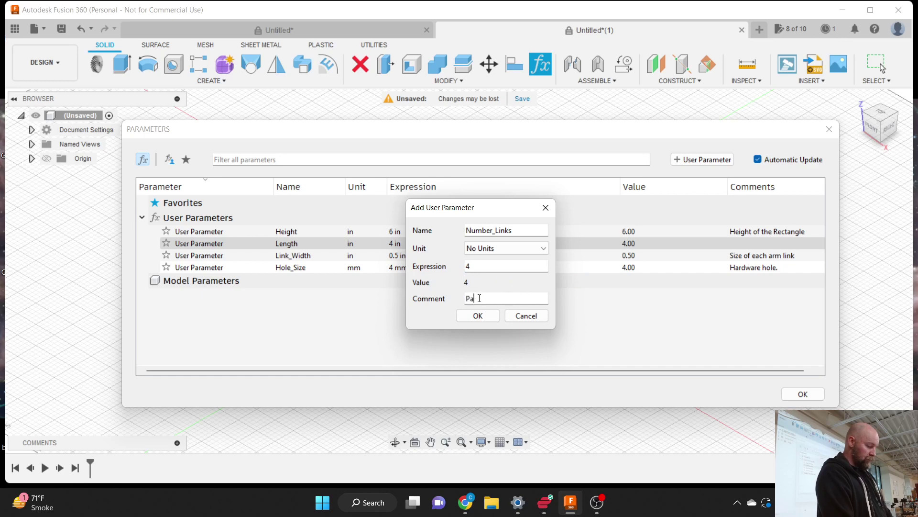
text(ttern Number)
click(481, 314)
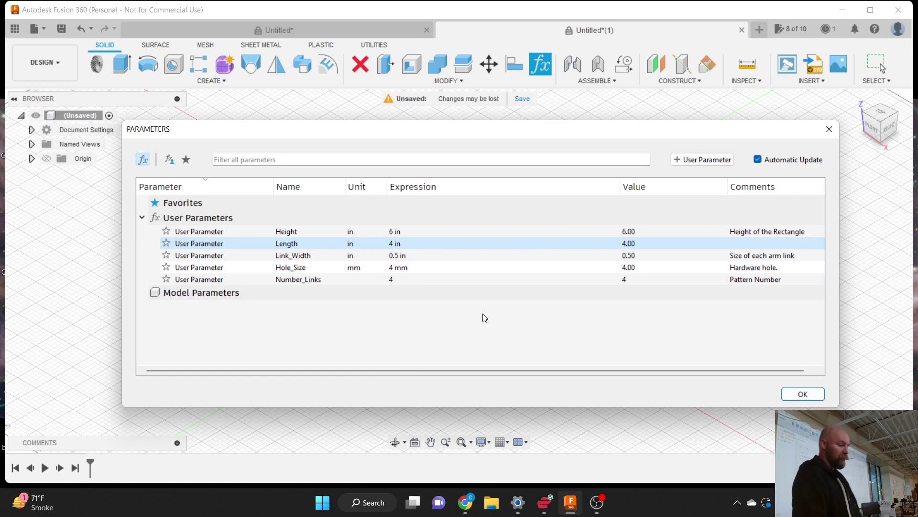
click(800, 396)
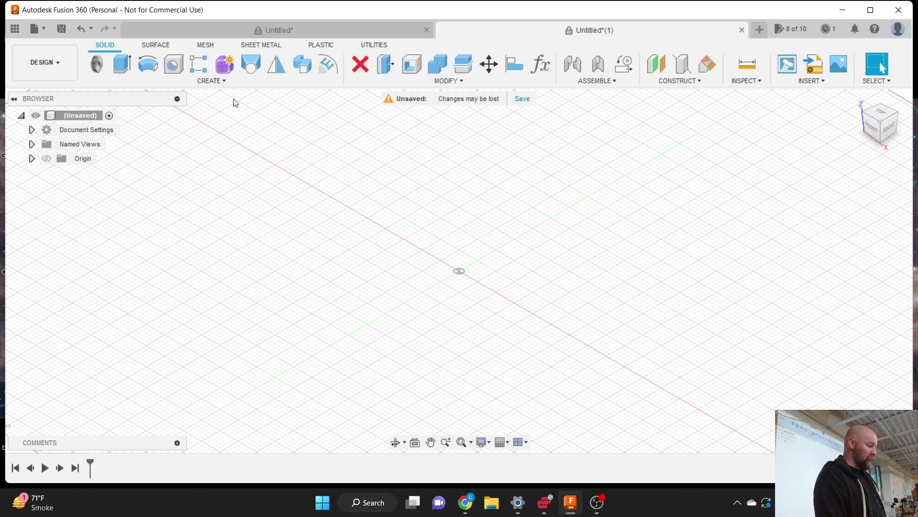
Step: Start a new sketch on the front (XZ) plane
click(214, 81)
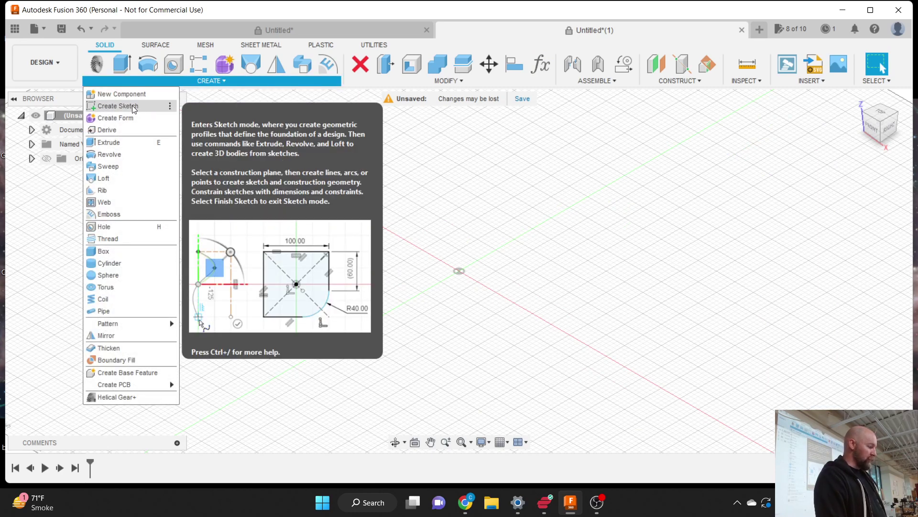
click(132, 105)
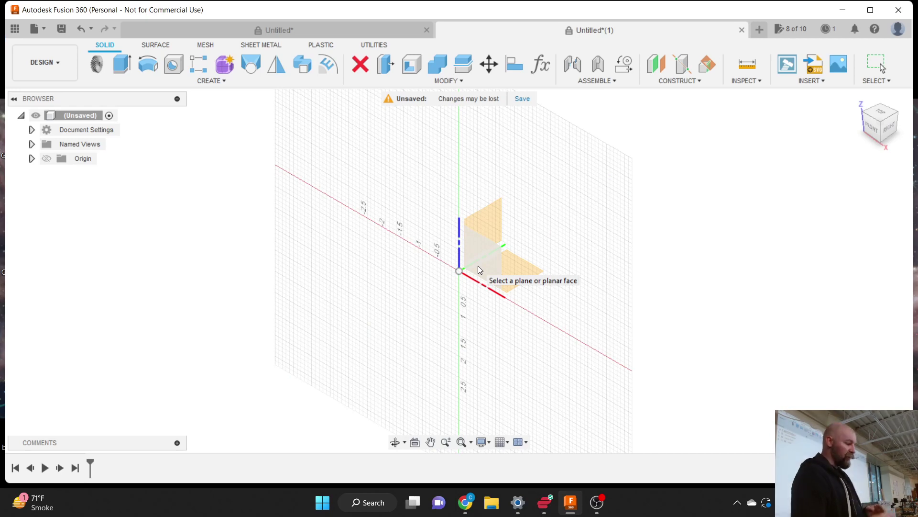
click(478, 267)
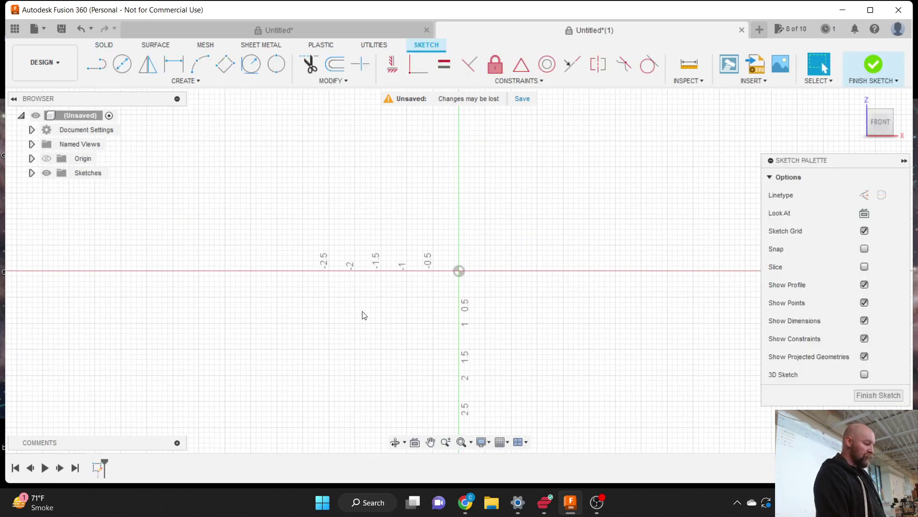
Step: Draw a line from the origin, its length driven by the Length parameter, at 45 degrees to the horizontal axis
scroll(364, 314, down, 1)
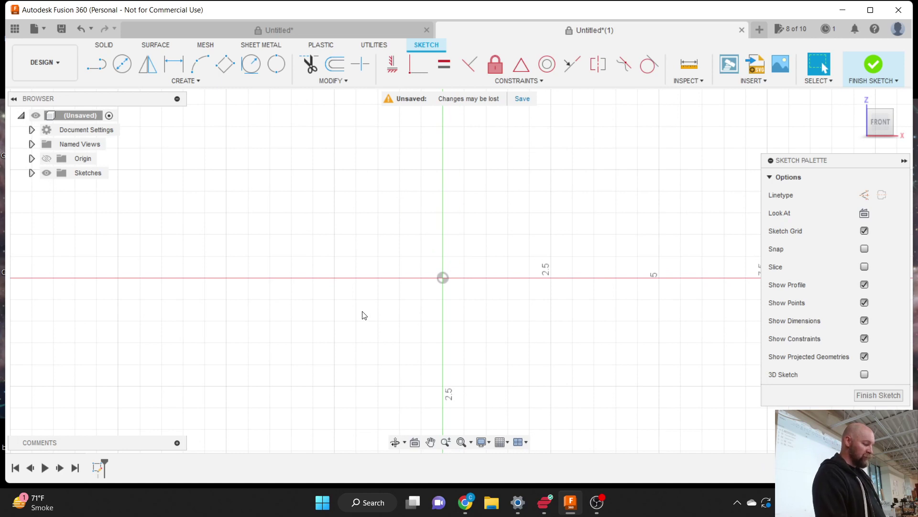
key(l)
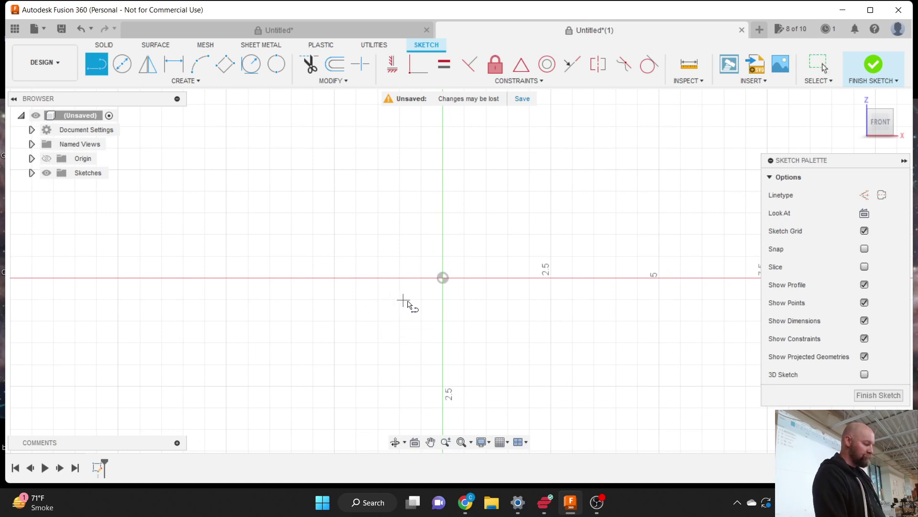
click(443, 277)
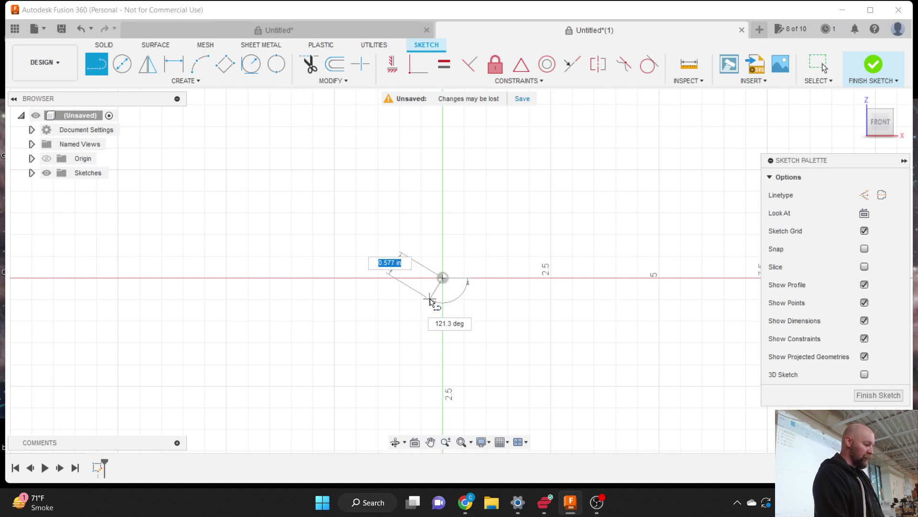
scroll(432, 304, down, 4)
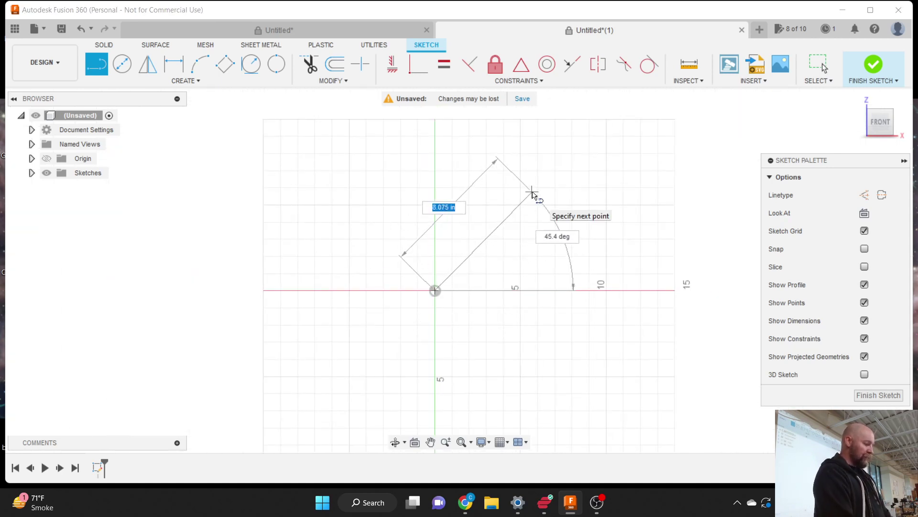
text(L)
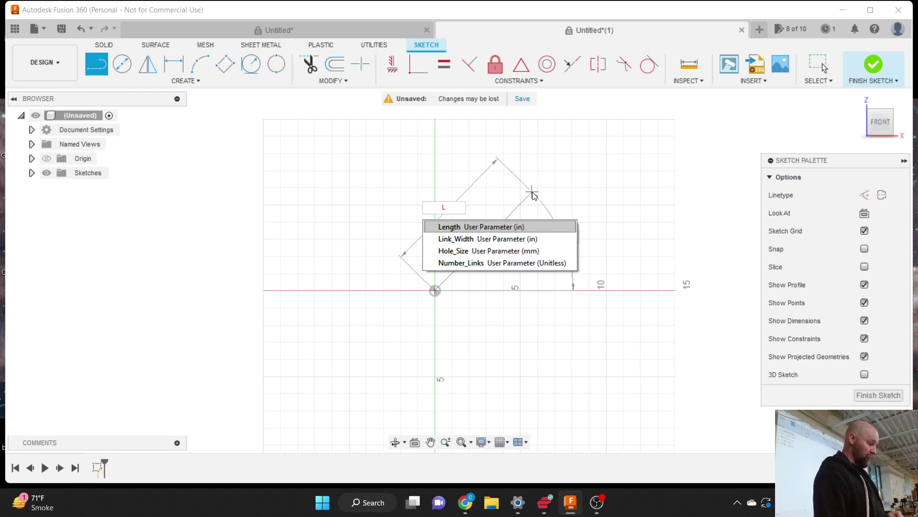
key(Tab)
key(Tab)
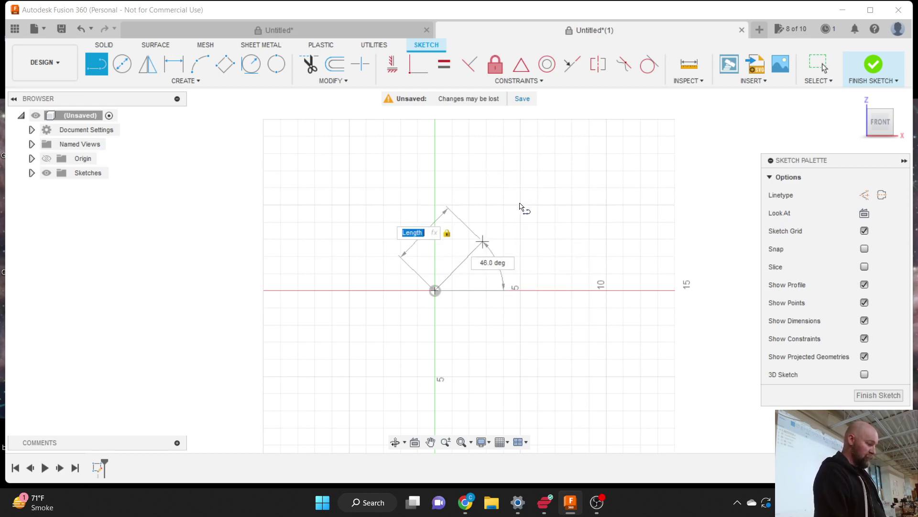
scroll(480, 246, up, 5)
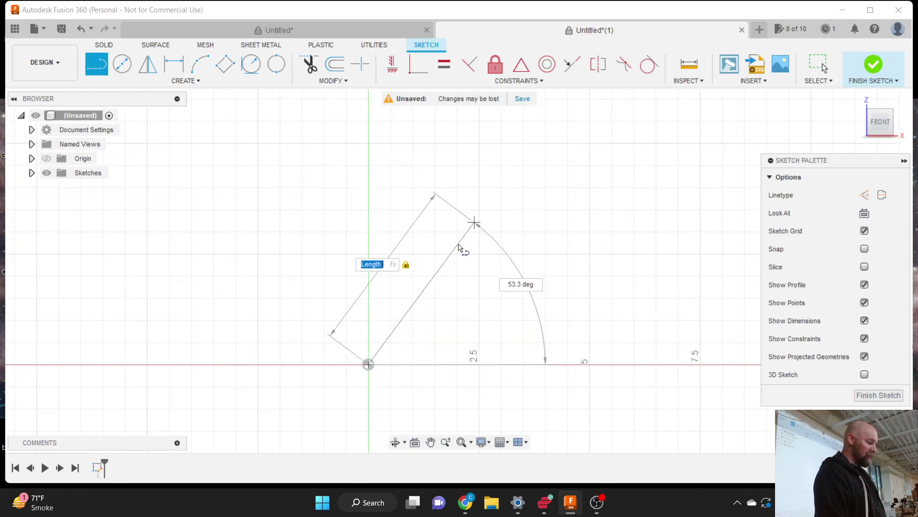
scroll(459, 242, down, 3)
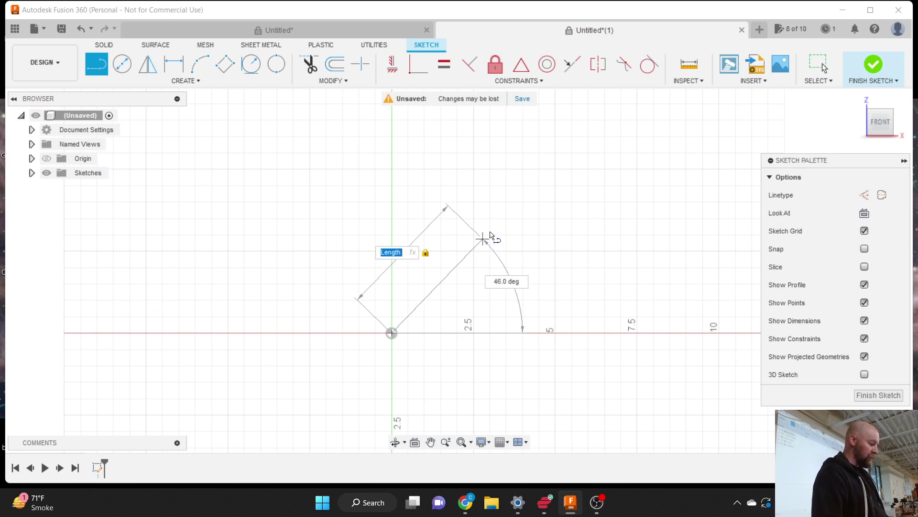
key(Tab)
text(45)
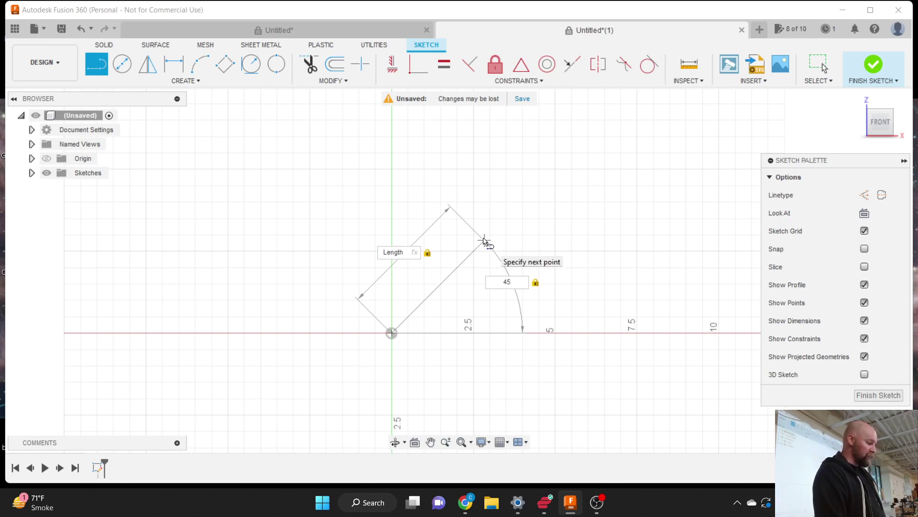
key(Return)
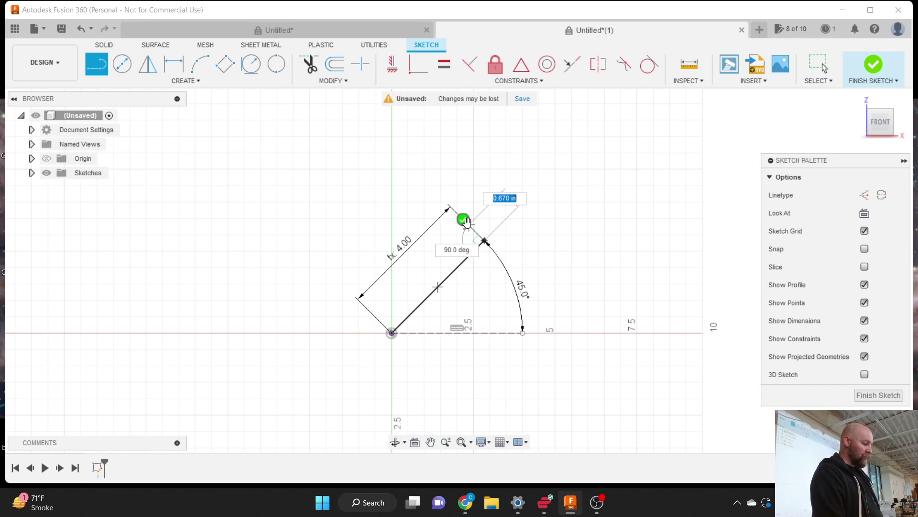
key(Escape)
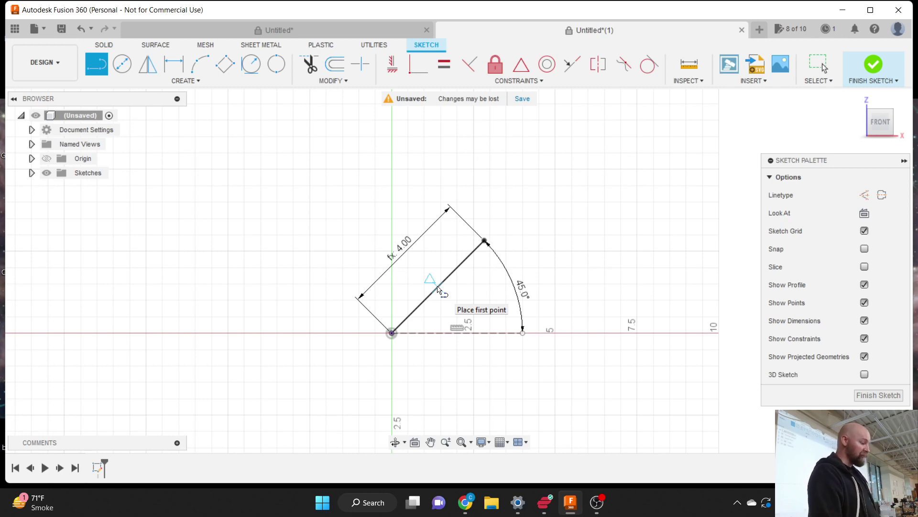
Step: Draw a second line from above the first, sloping down across it, with its length set to the Length parameter
click(400, 217)
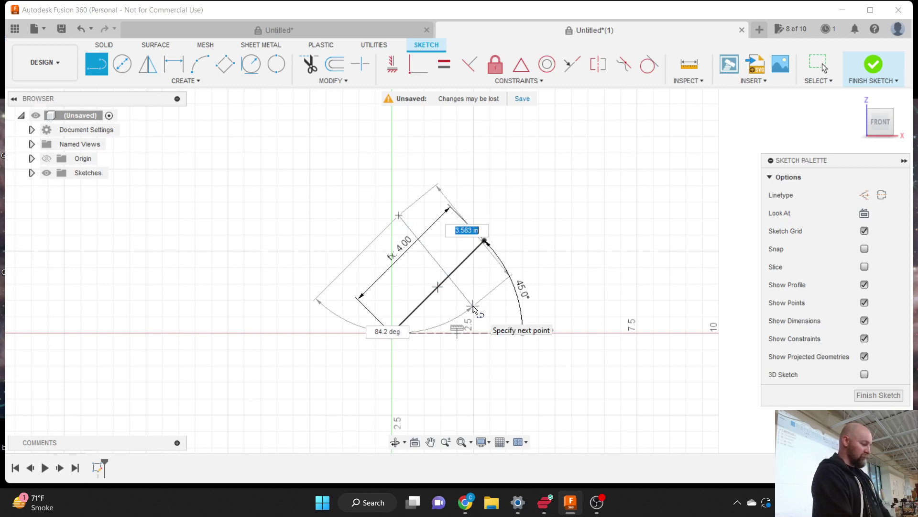
text(L)
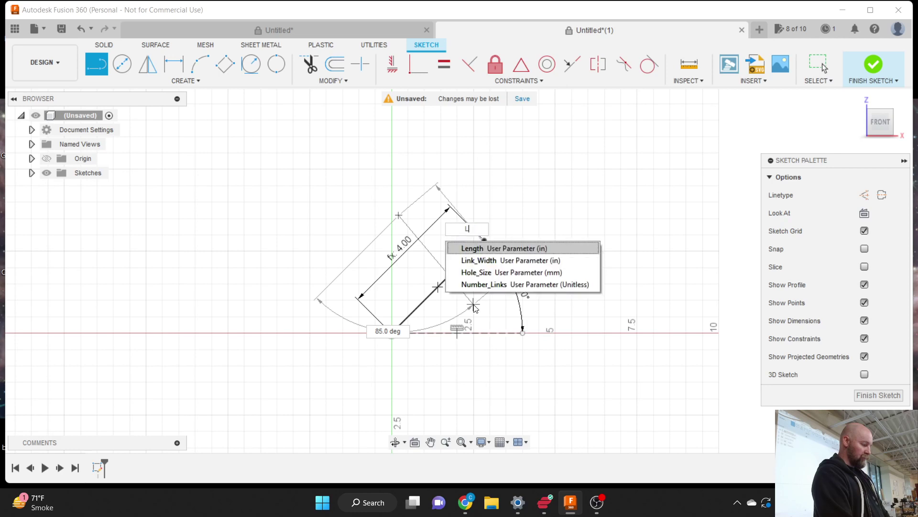
key(Return)
key(Tab)
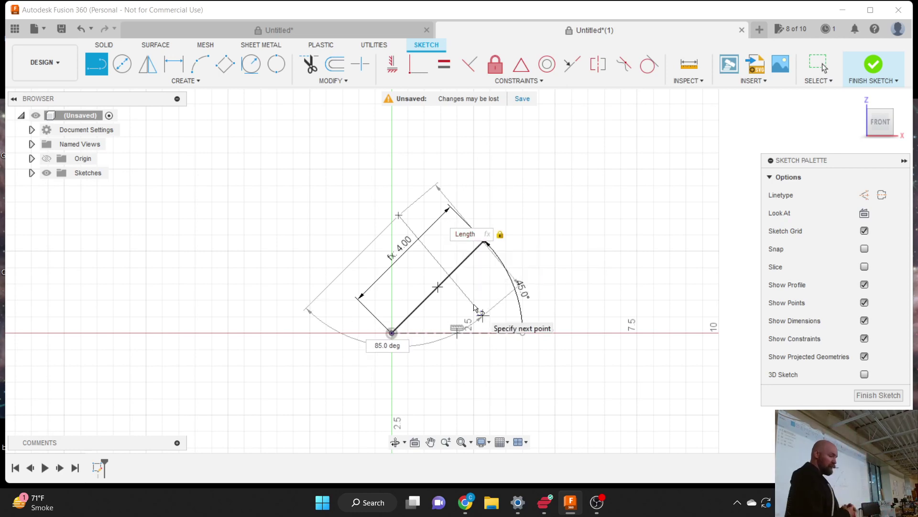
key(Tab)
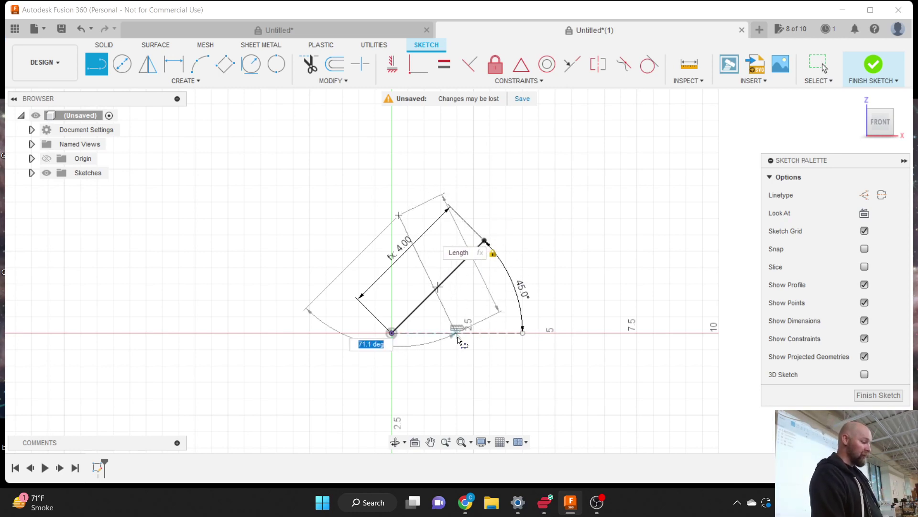
click(450, 354)
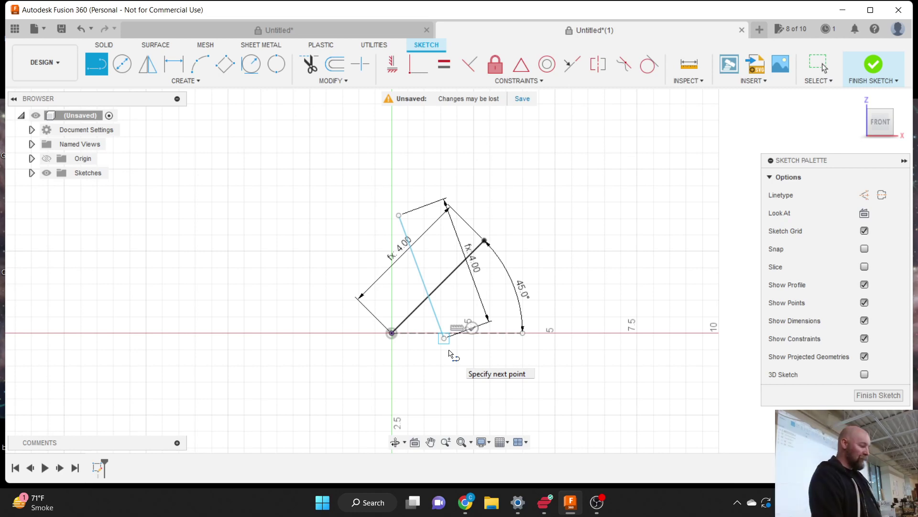
key(Escape)
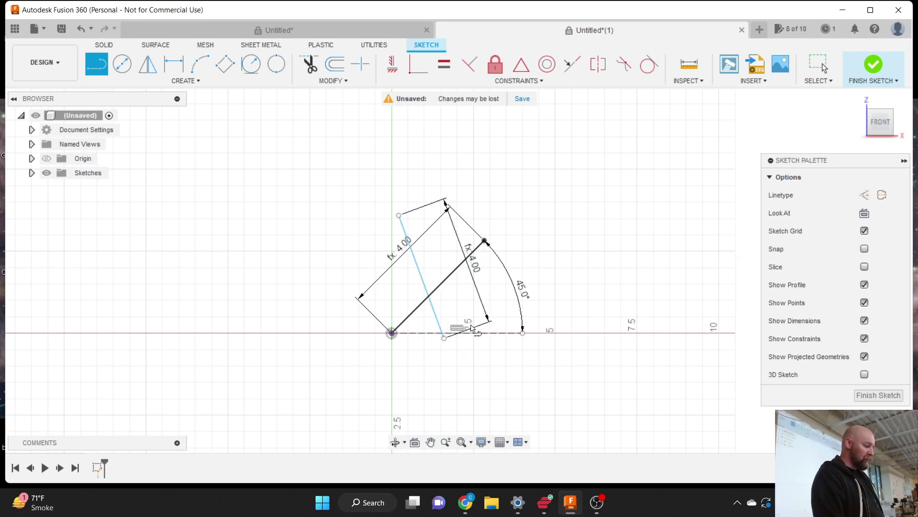
Step: Place a sketch point at the midpoint of each of the two crossing lines
scroll(444, 280, up, 4)
scroll(422, 343, down, 1)
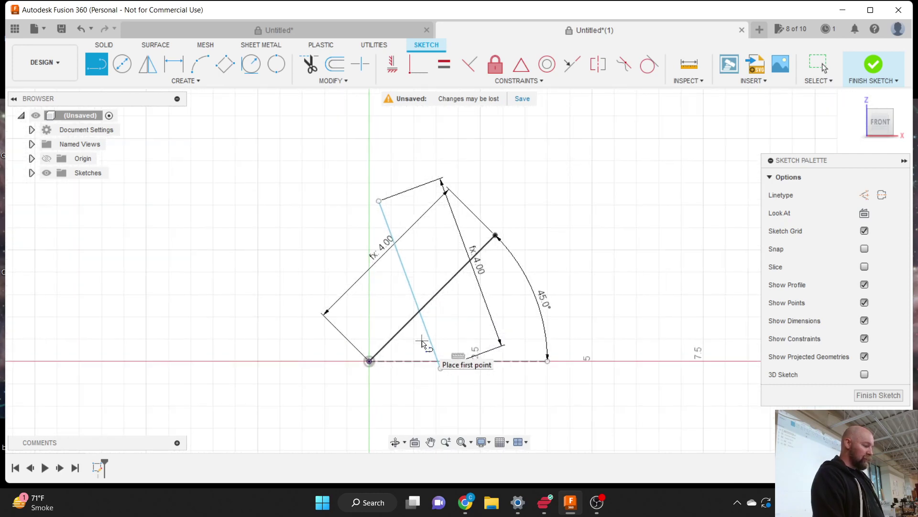
scroll(414, 245, down, 1)
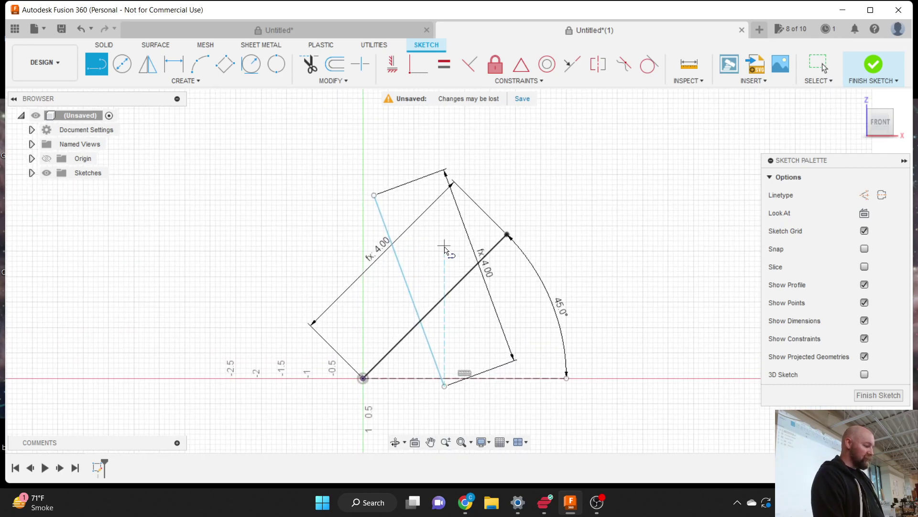
click(192, 83)
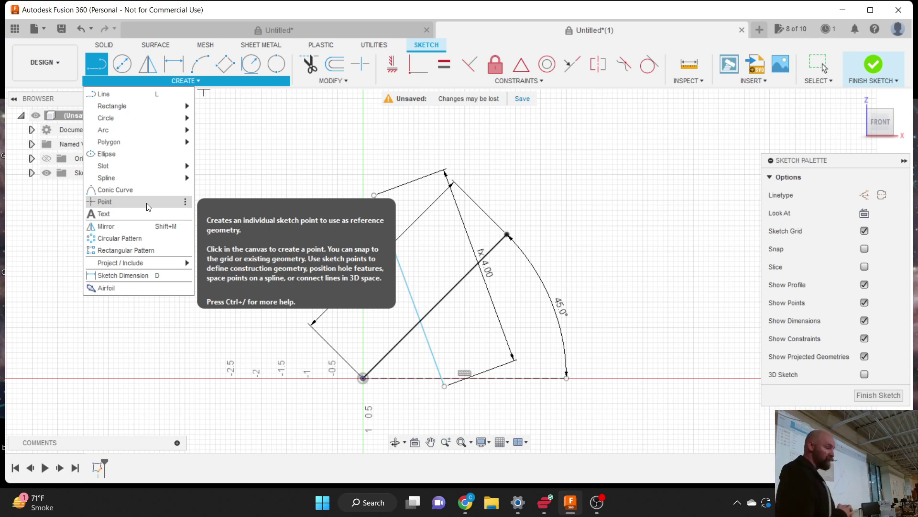
click(116, 201)
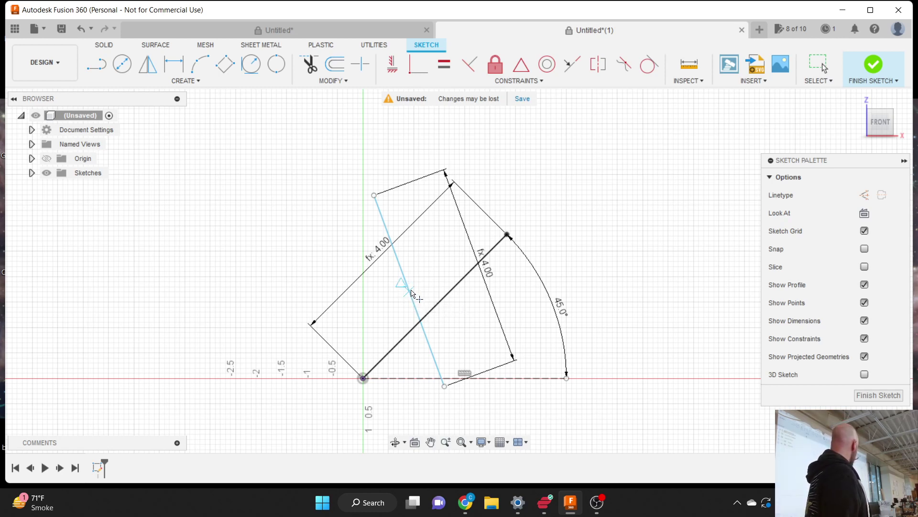
click(410, 290)
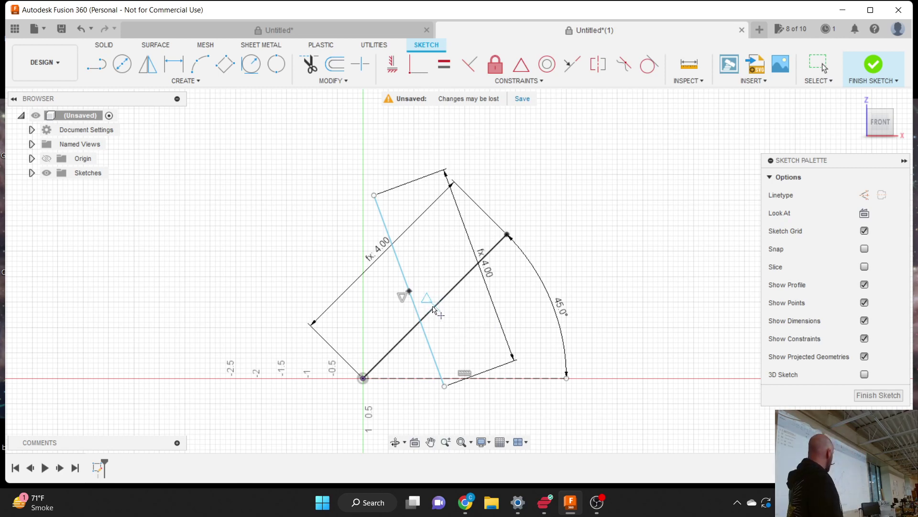
click(435, 306)
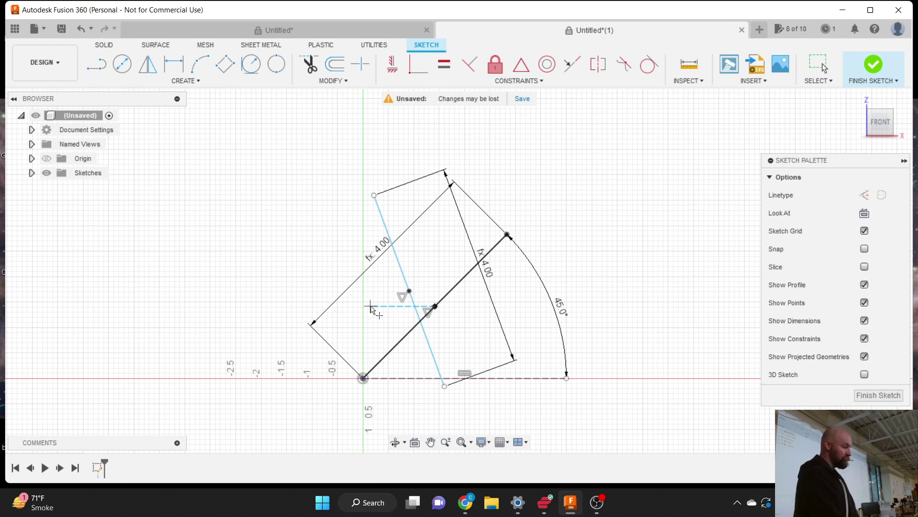
key(Escape)
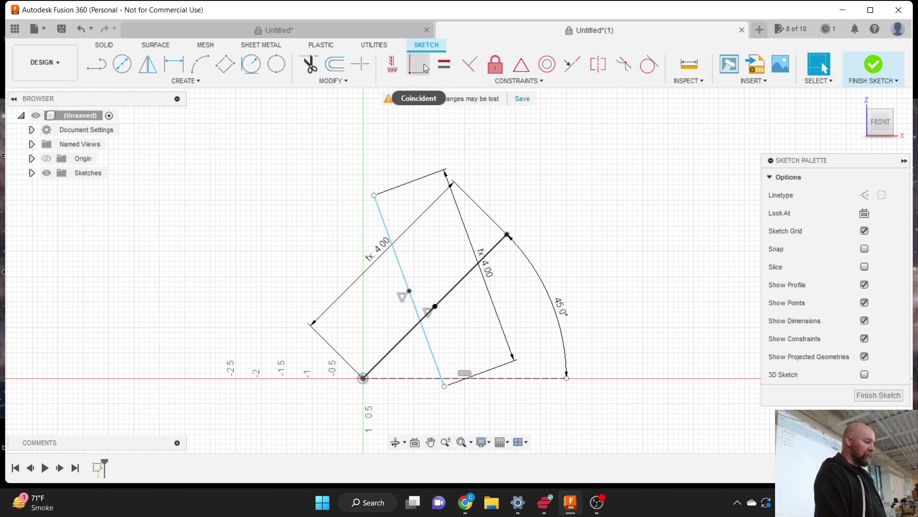
Step: Apply a Coincident constraint between the midpoint points of the two lines
click(492, 84)
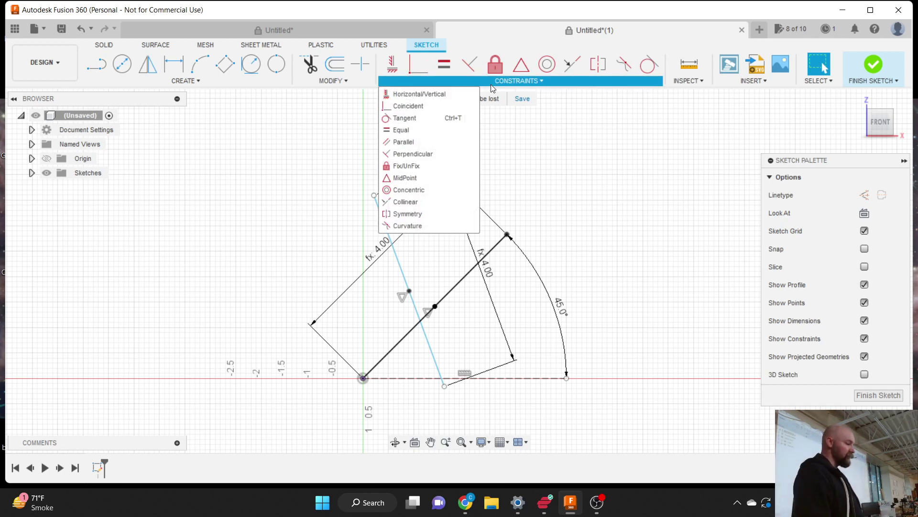
click(401, 106)
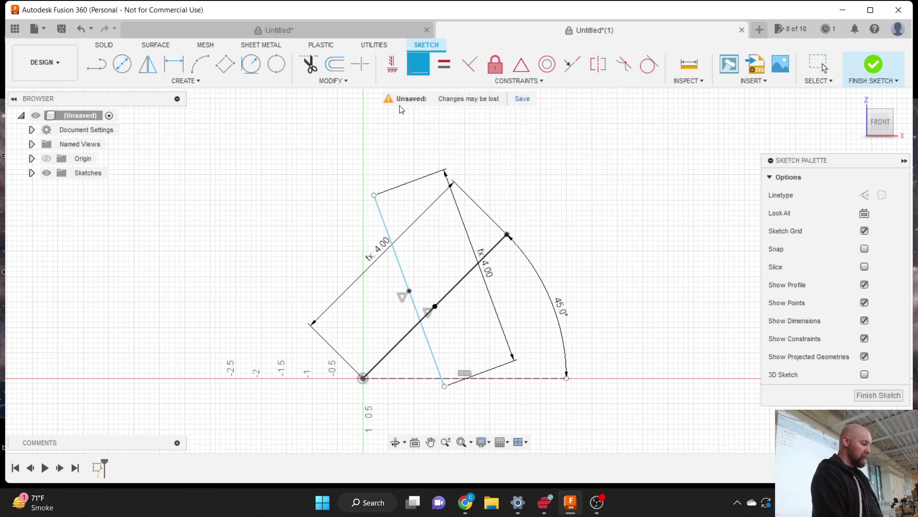
click(410, 291)
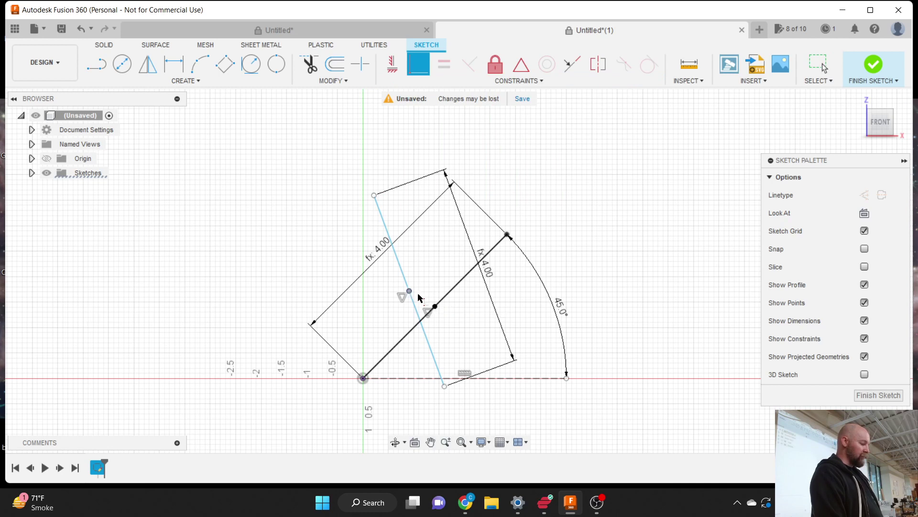
click(435, 307)
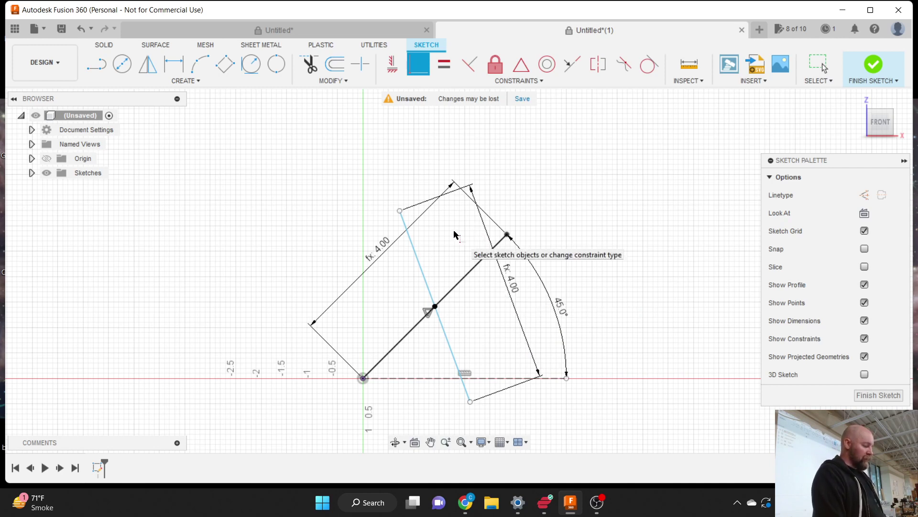
Step: Apply a Perpendicular constraint between the 45-degree line and the second line
click(498, 84)
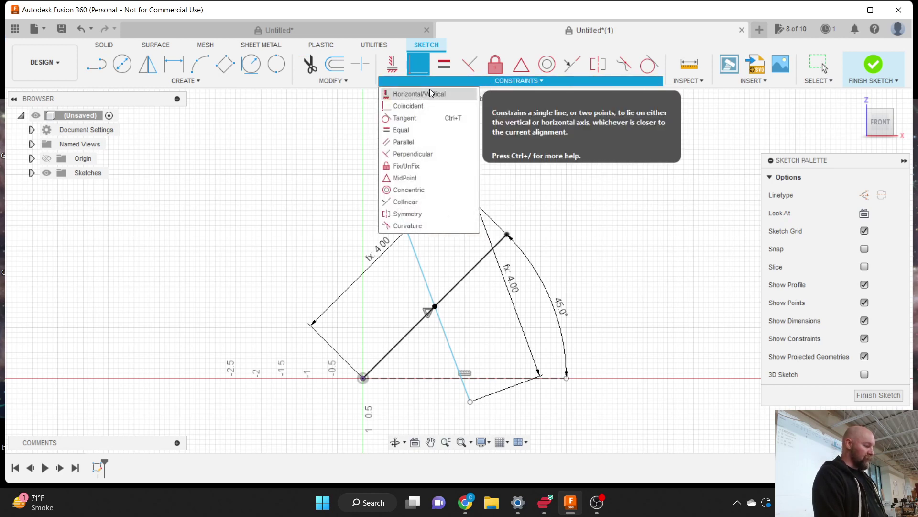
click(422, 157)
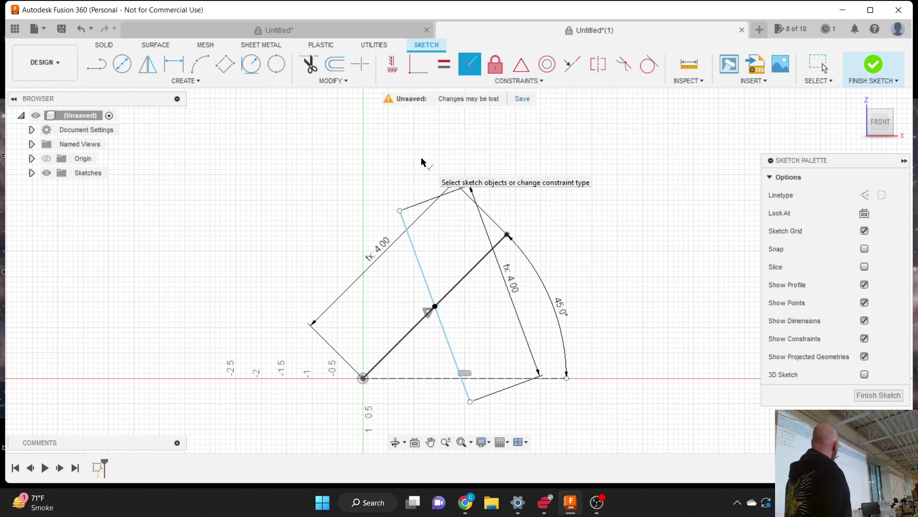
click(458, 289)
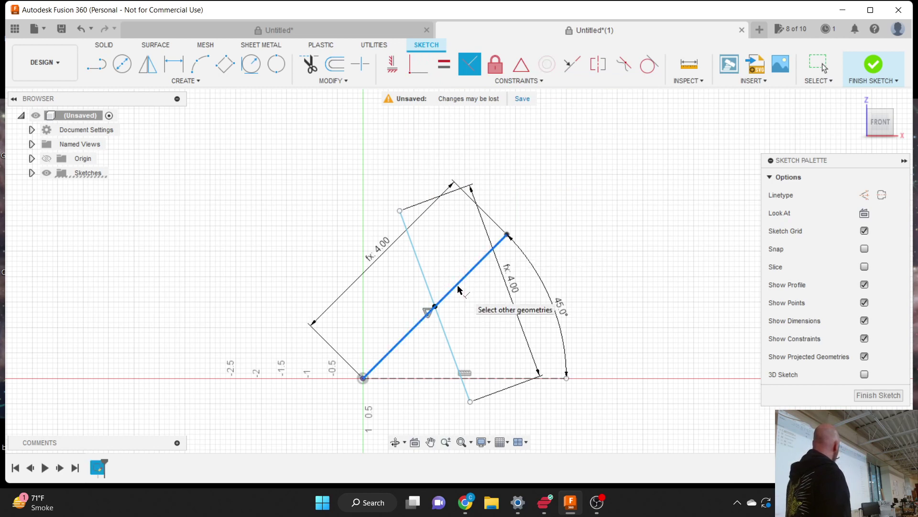
click(429, 289)
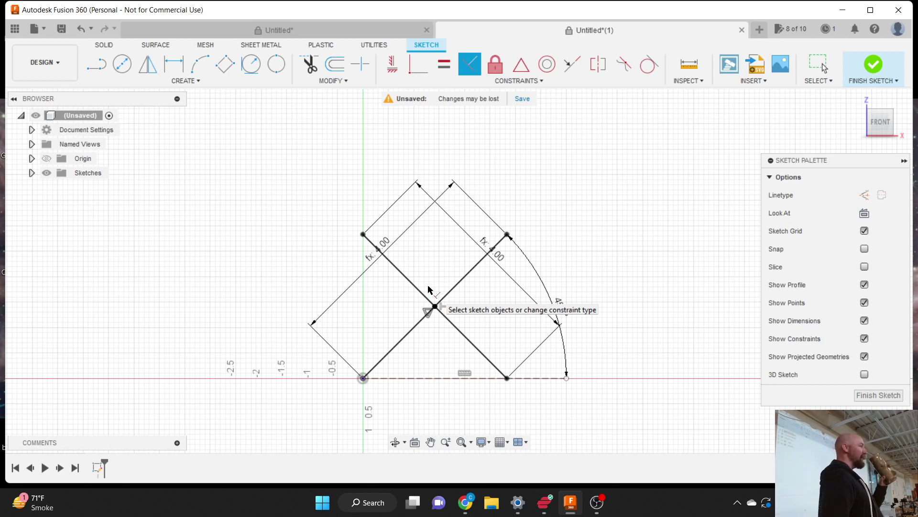
click(597, 502)
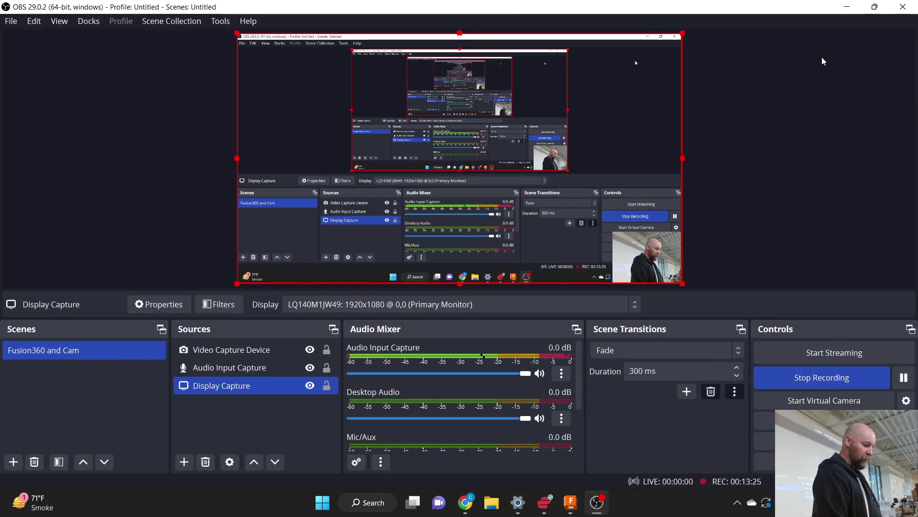
click(845, 7)
Step: Move the two length dimensions and the angle dimension closer to the crossing lines
click(495, 256)
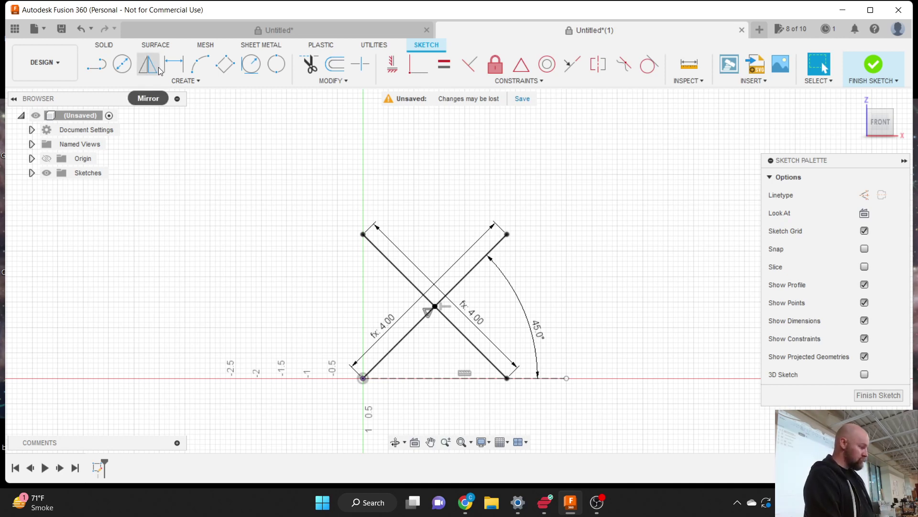
click(184, 80)
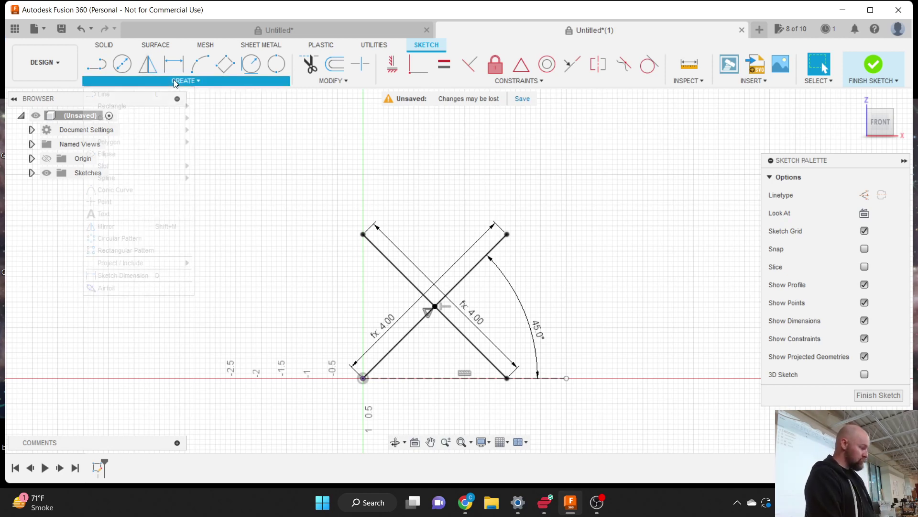
click(161, 276)
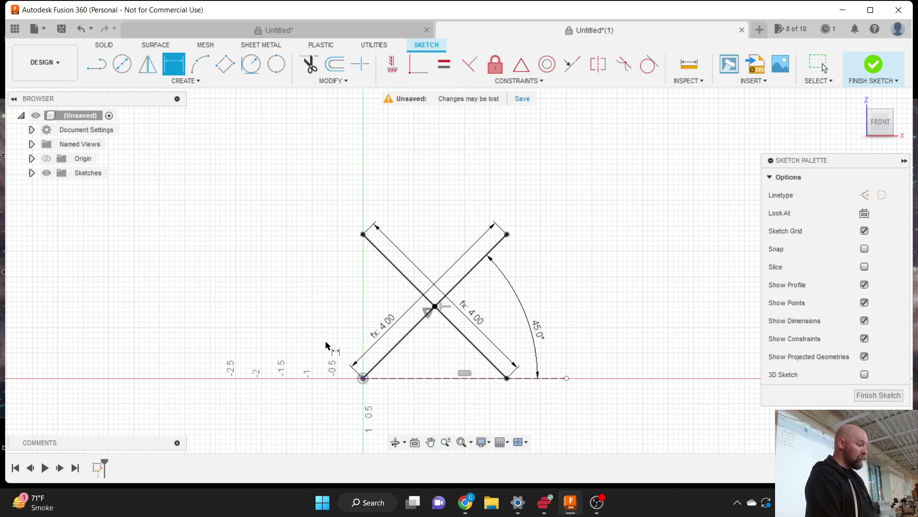
click(363, 377)
click(507, 378)
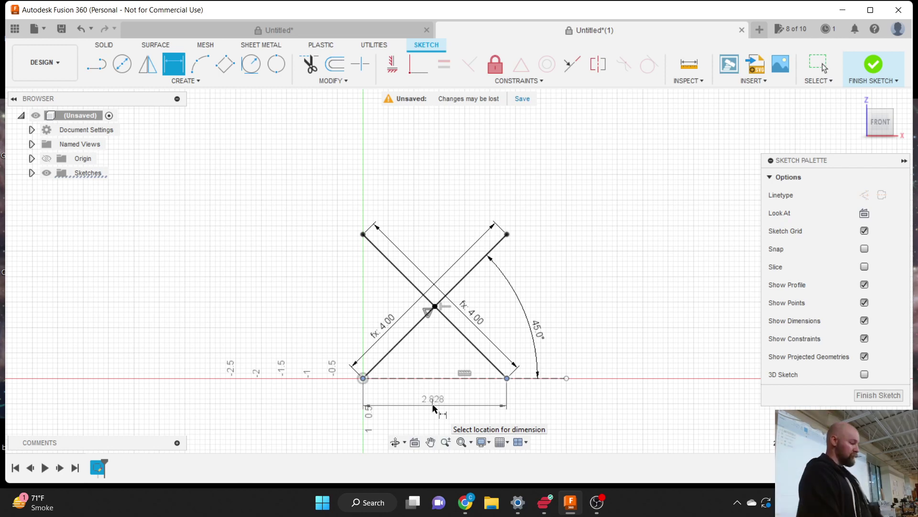
key(Escape)
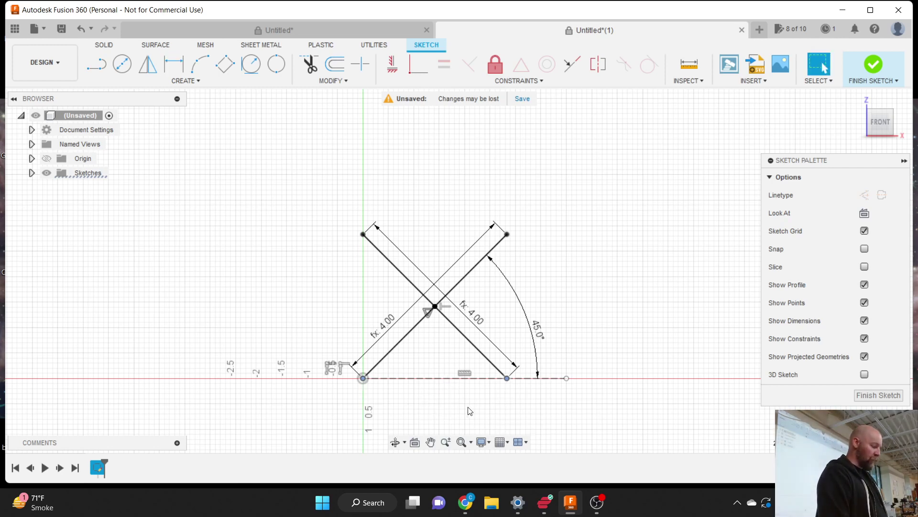
Step: Draw a center-diameter circle on the upper endpoint of the 45-degree line with its diameter set to the Hole_Size parameter
scroll(444, 350, up, 1)
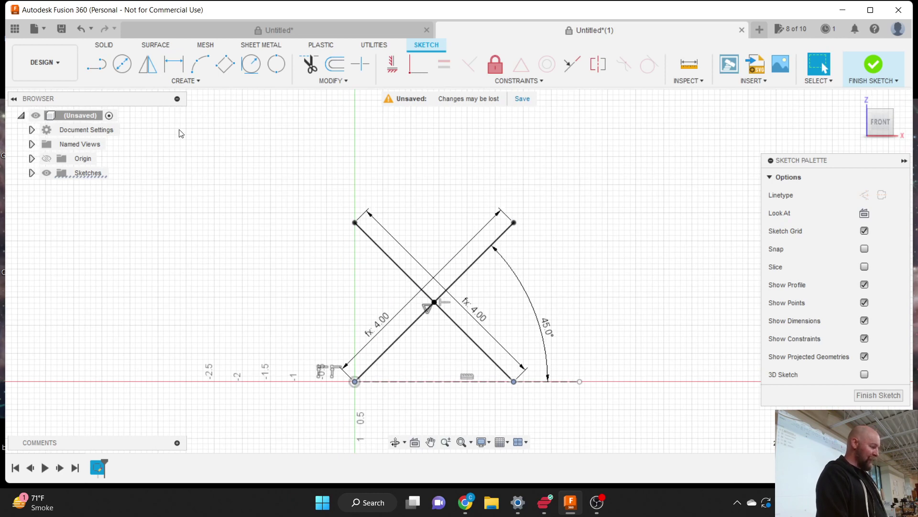
click(184, 80)
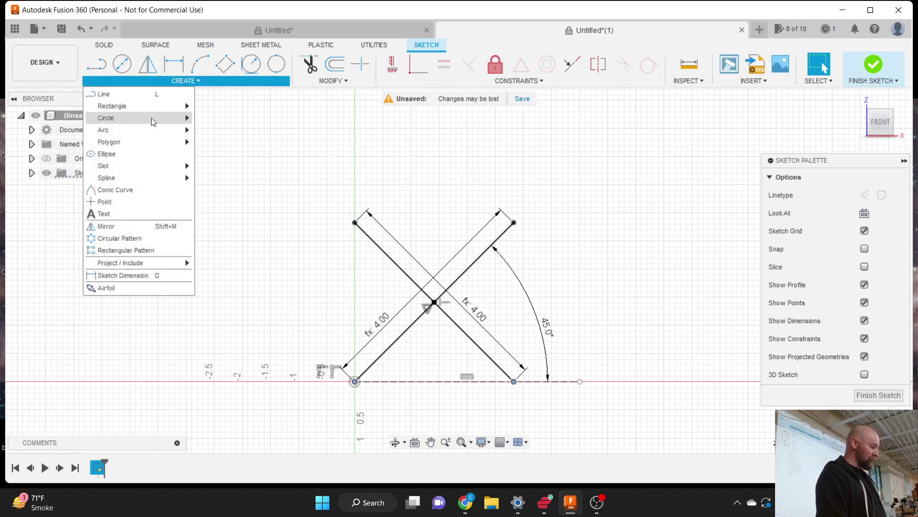
mouse_move(134, 116)
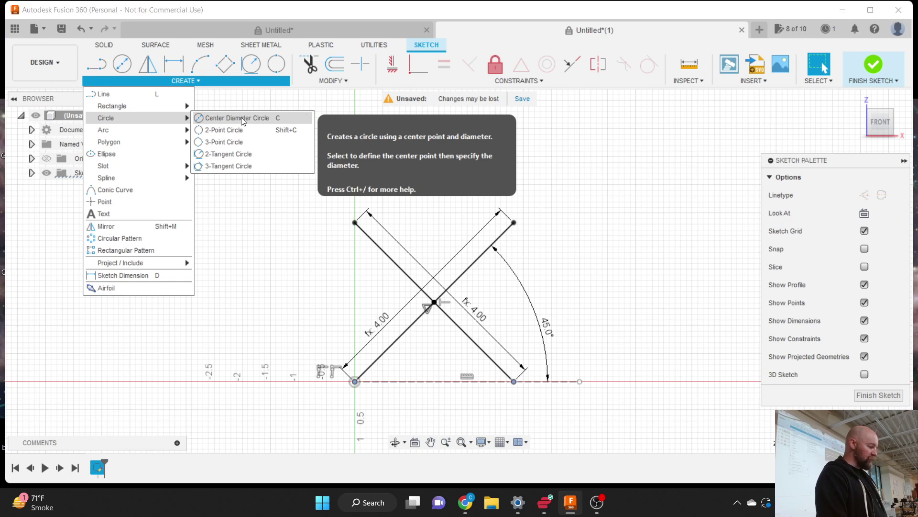
click(221, 118)
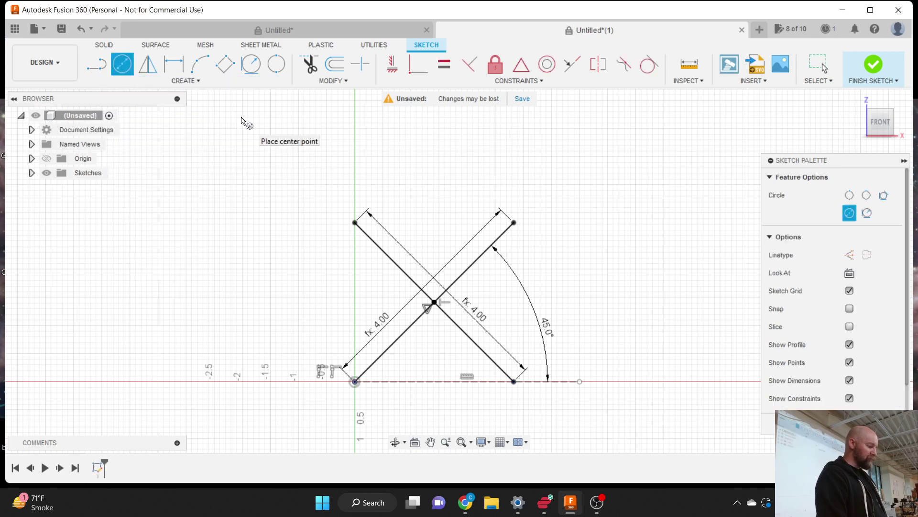
click(514, 222)
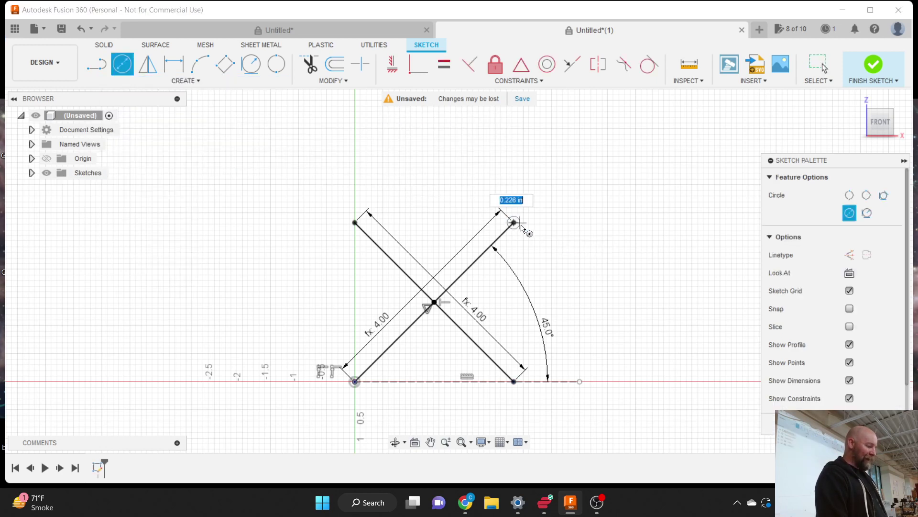
text(H)
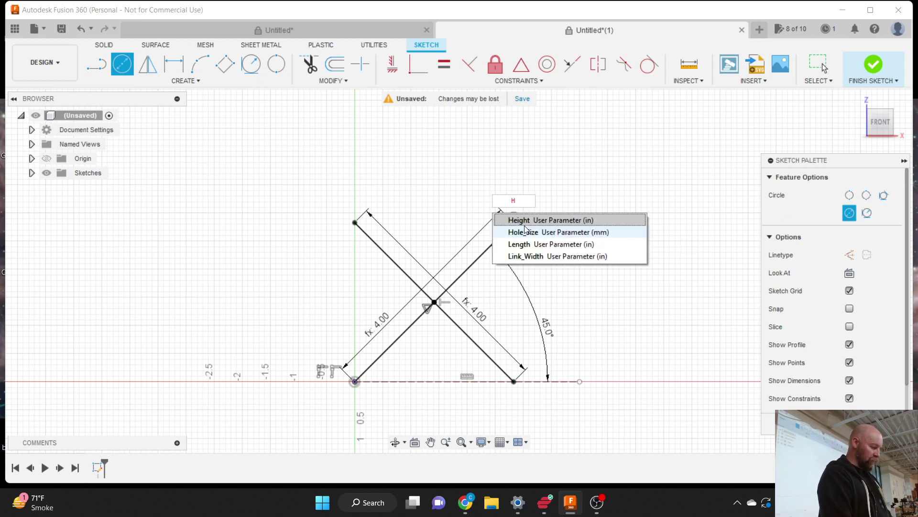
click(524, 232)
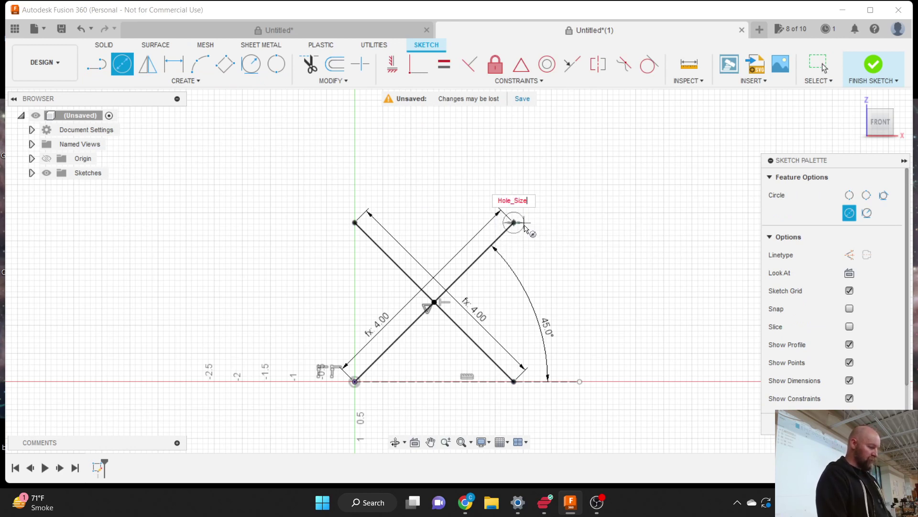
scroll(522, 232, up, 3)
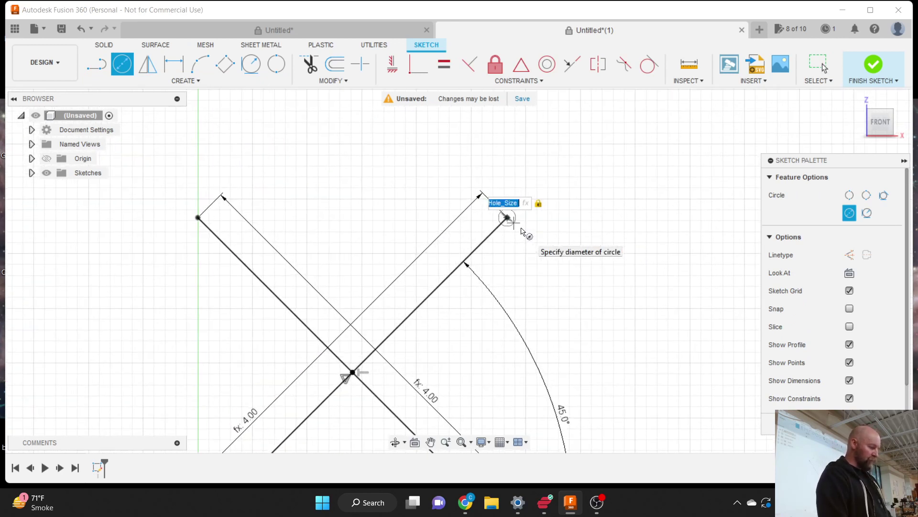
scroll(499, 191, down, 3)
scroll(509, 202, up, 2)
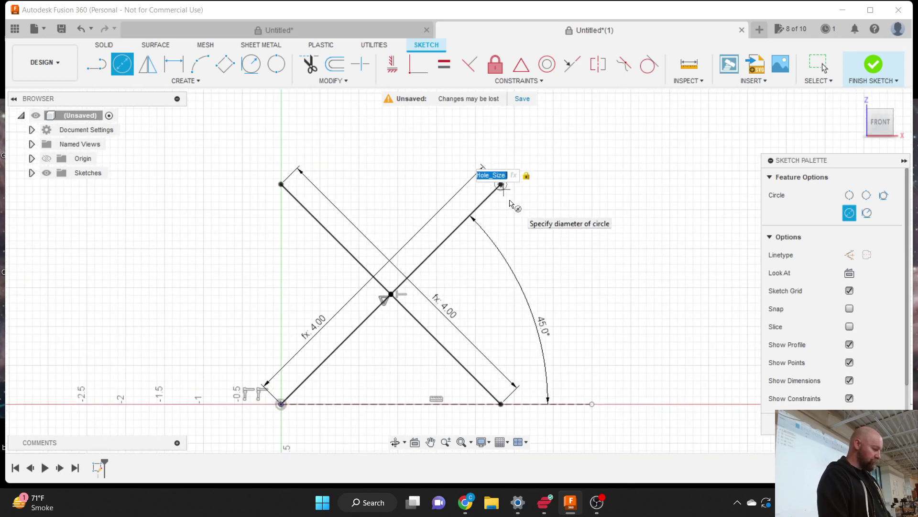
key(Return)
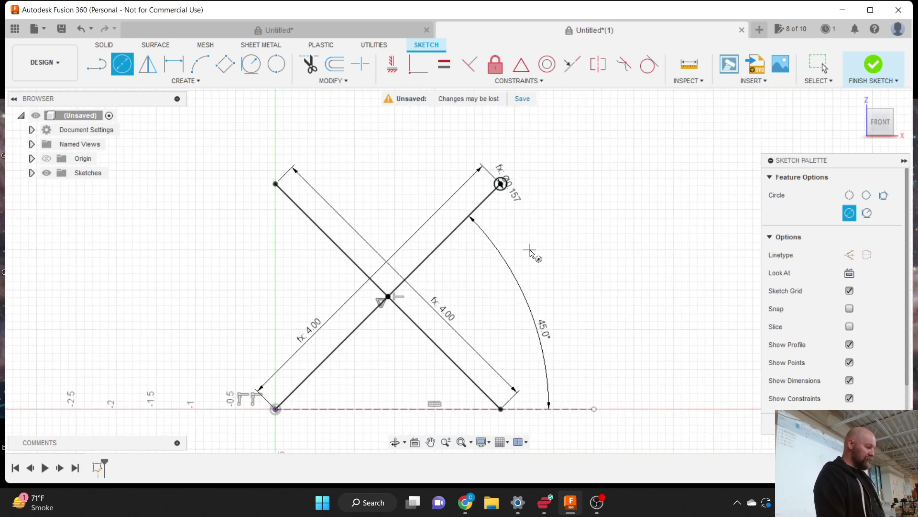
Step: Draw a circle on the upper endpoint of the downward-sloping line with its diameter set to the Hole_Size parameter
click(276, 187)
text(H)
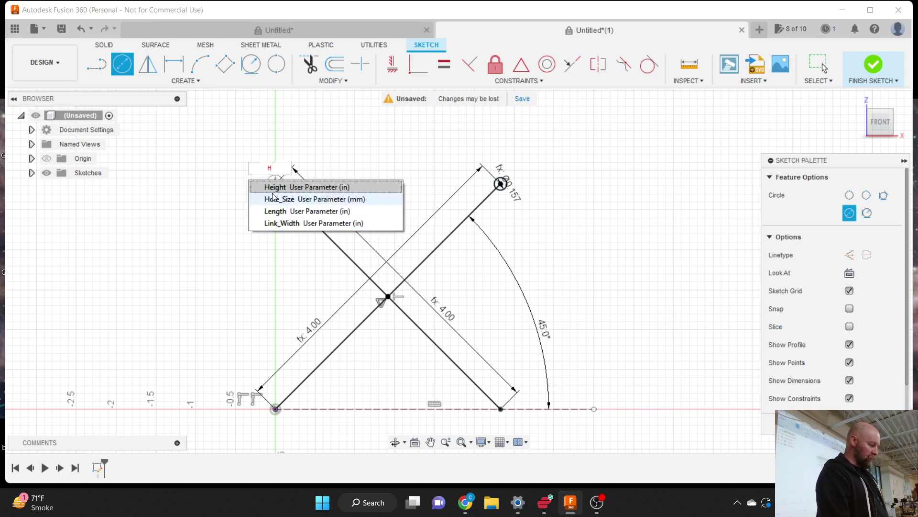
click(278, 199)
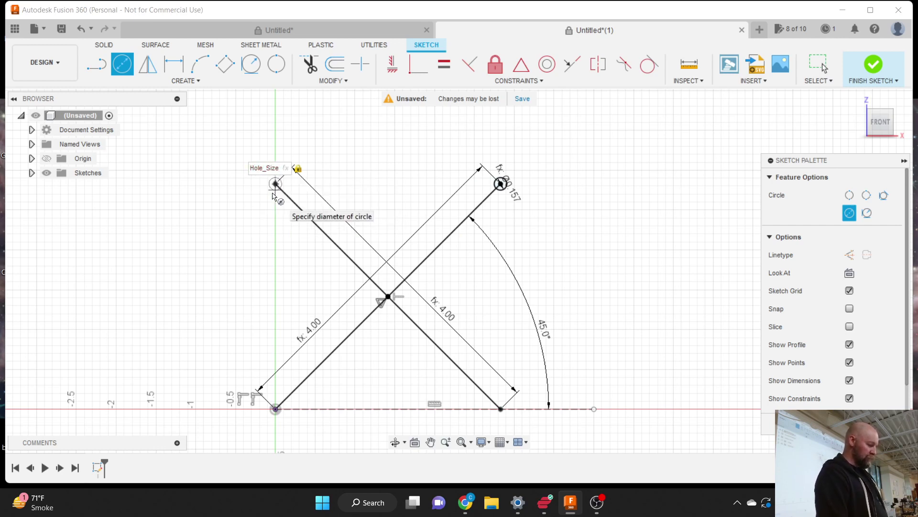
key(Return)
key(Escape)
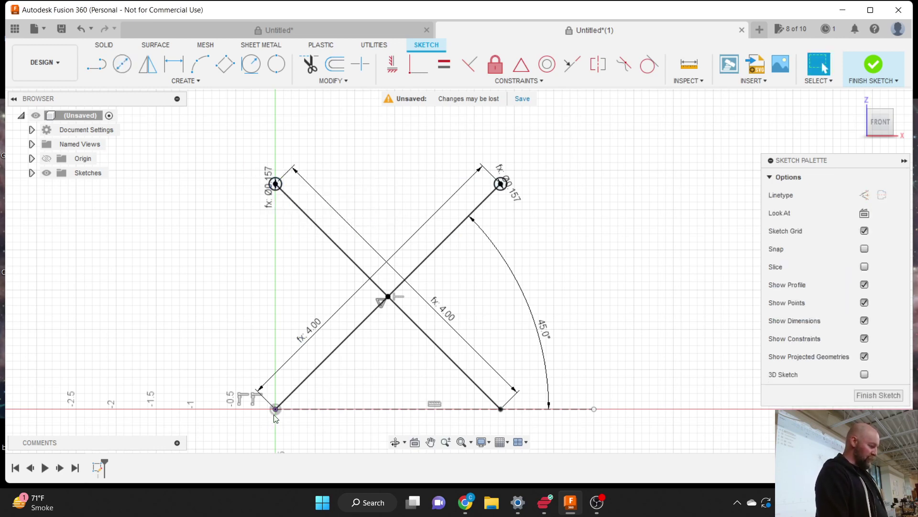
Step: Draw a circle centred on the sketch origin with its diameter set to the Hole_Size parameter
key(c)
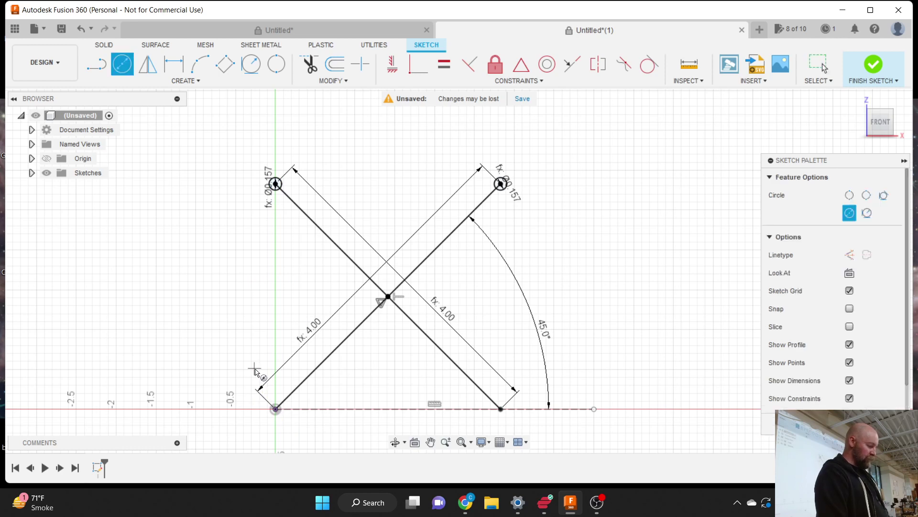
click(276, 410)
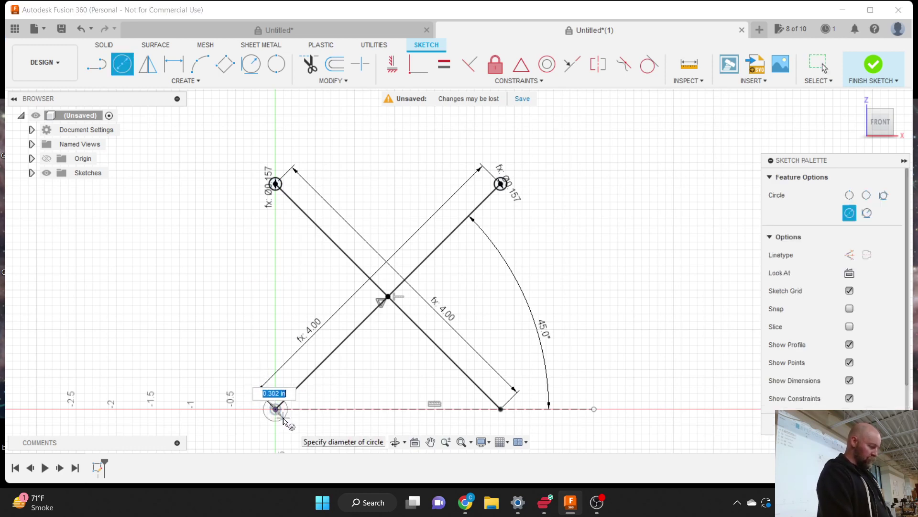
text(H)
click(285, 424)
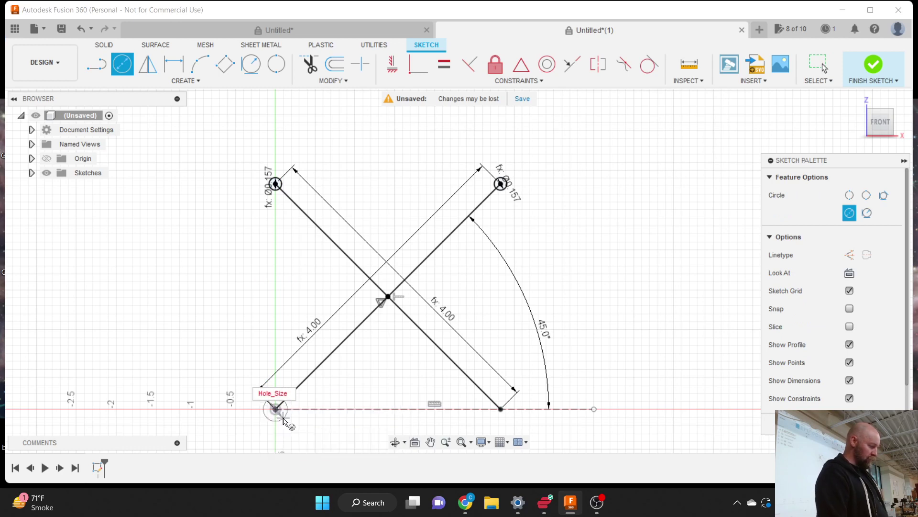
key(Return)
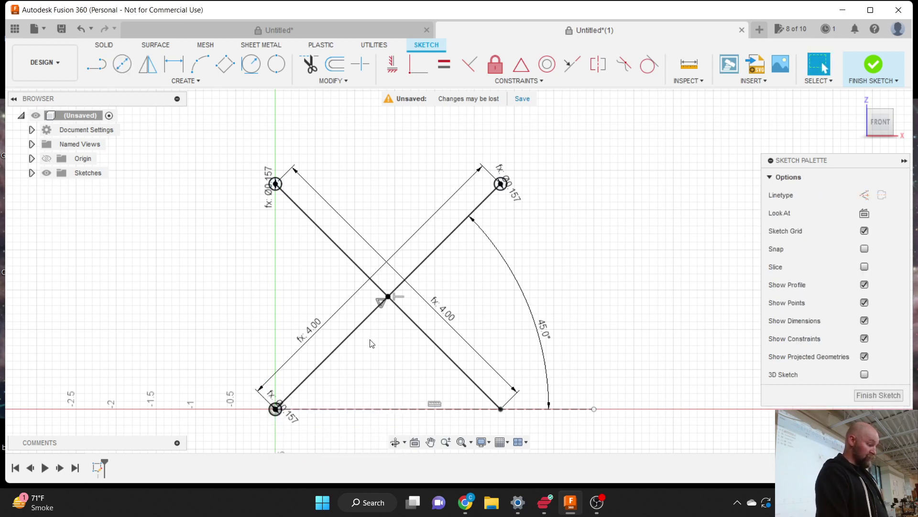
Step: Draw a circle at the midpoint where the two lines cross, with its diameter set to the Hole_Size parameter
click(388, 300)
text(H)
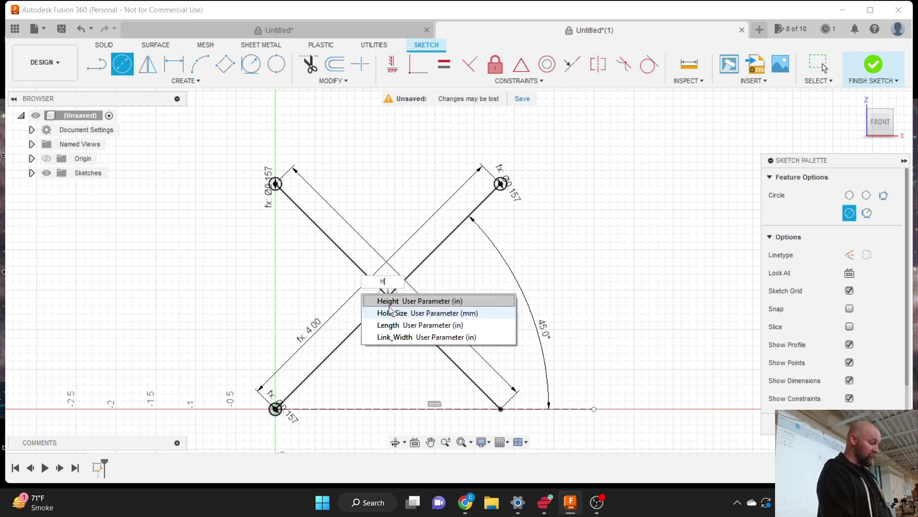
click(390, 312)
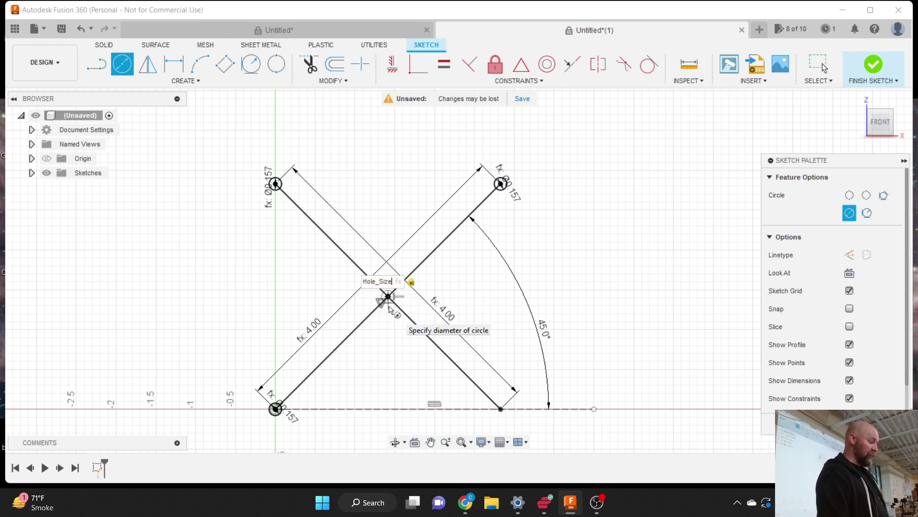
key(Return)
key(Escape)
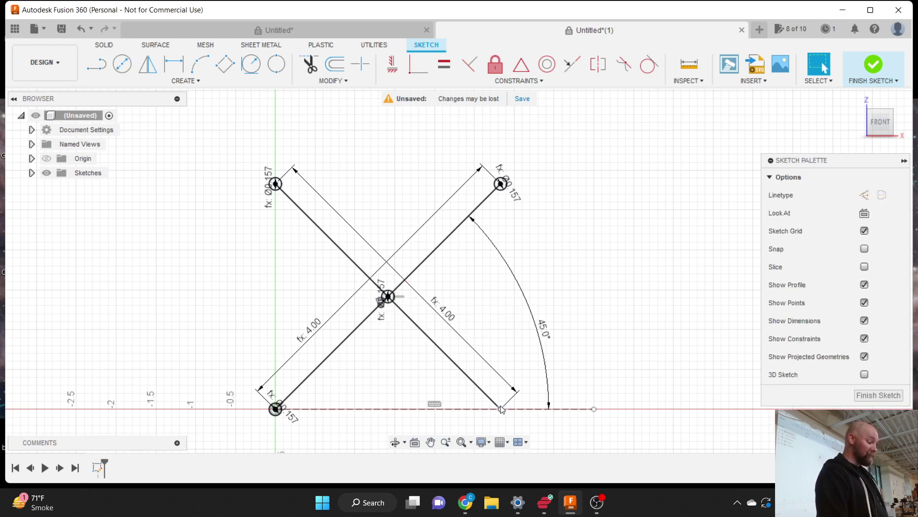
Step: Draw a circle on the lower endpoint of the downward-sloping line with its diameter set to the Hole_Size parameter
key(c)
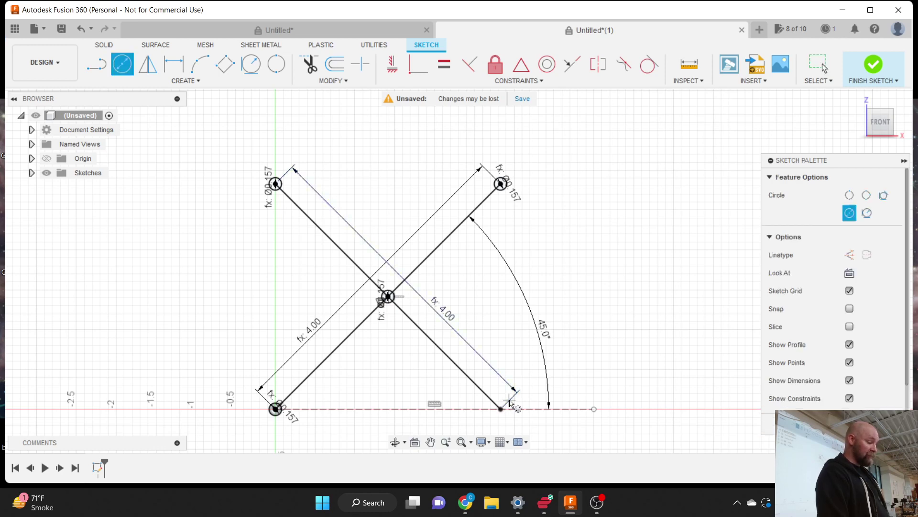
click(503, 409)
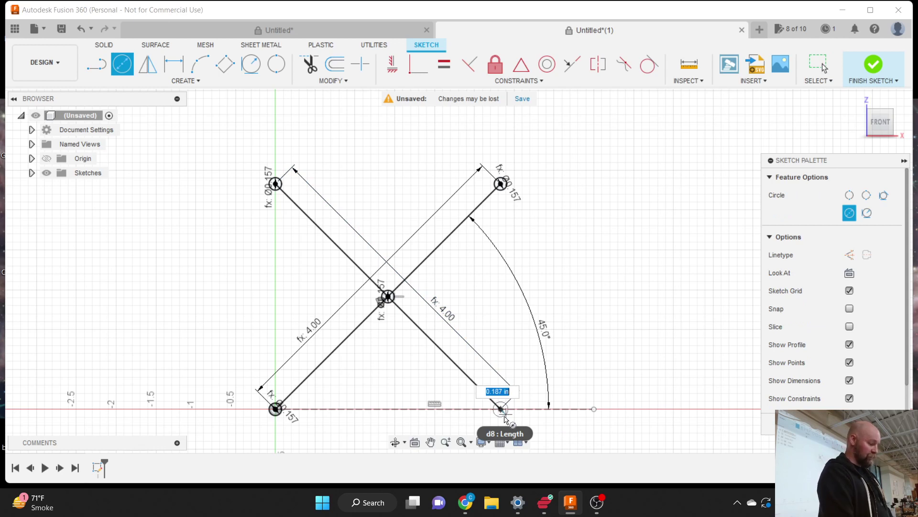
text(Hole_Size)
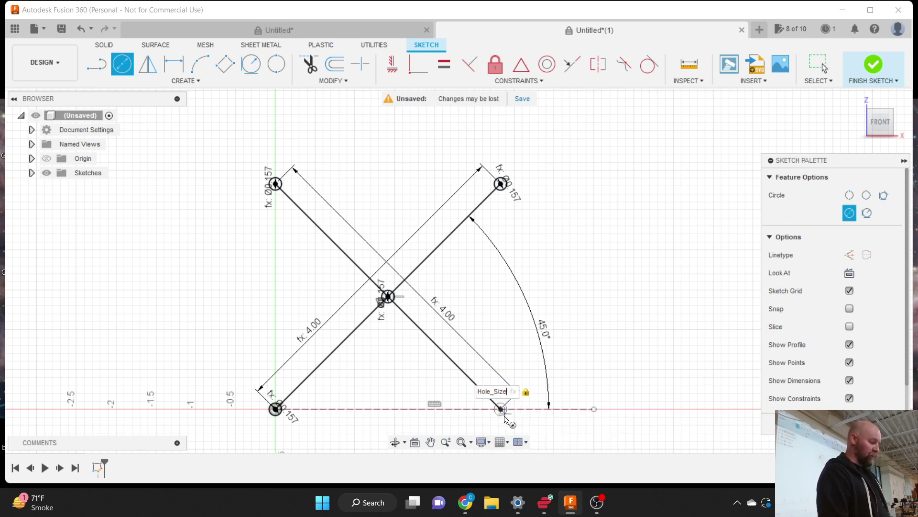
key(Return)
key(Escape)
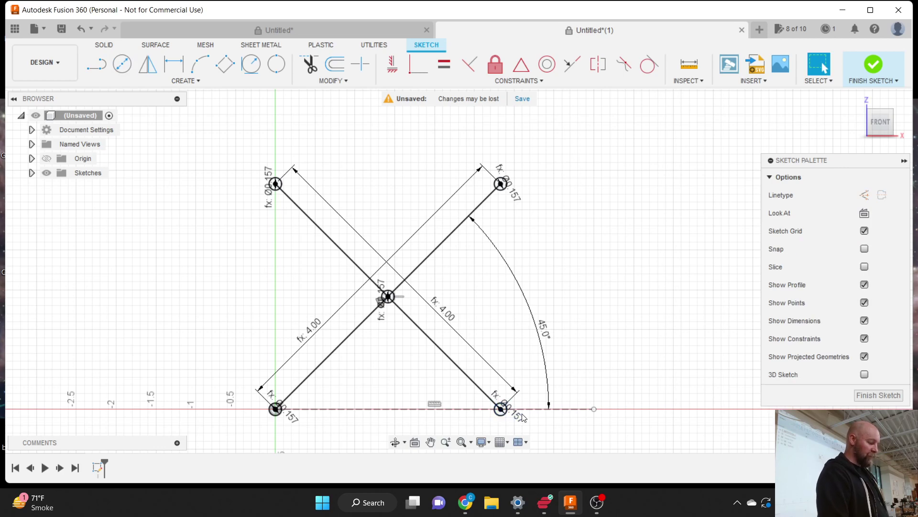
Step: Draw a circle centred on the upper endpoint of the downward-sloping line with its diameter set to the Link_Width parameter
scroll(506, 420, down, 2)
scroll(427, 424, up, 2)
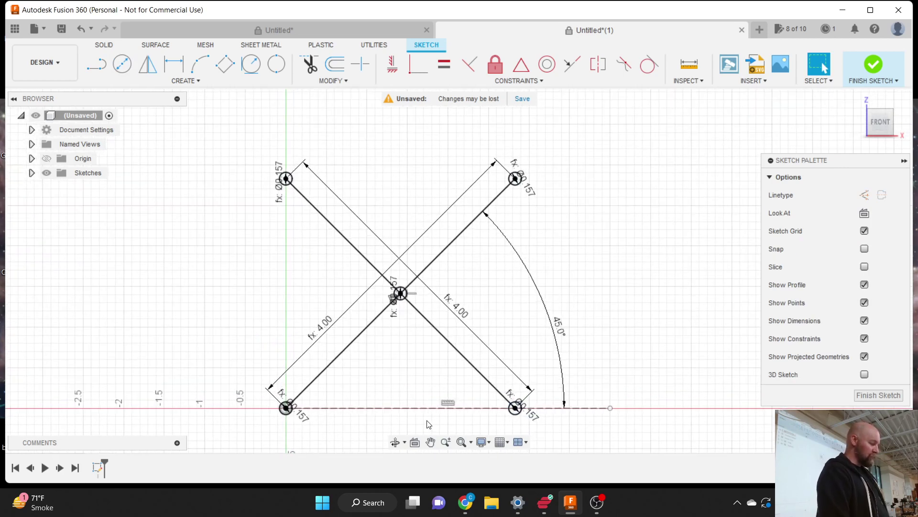
scroll(387, 224, down, 1)
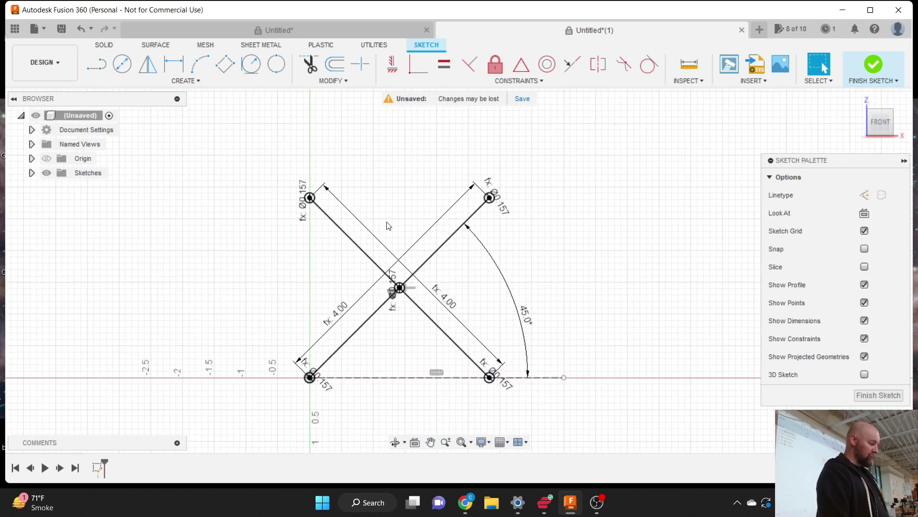
scroll(391, 319, up, 2)
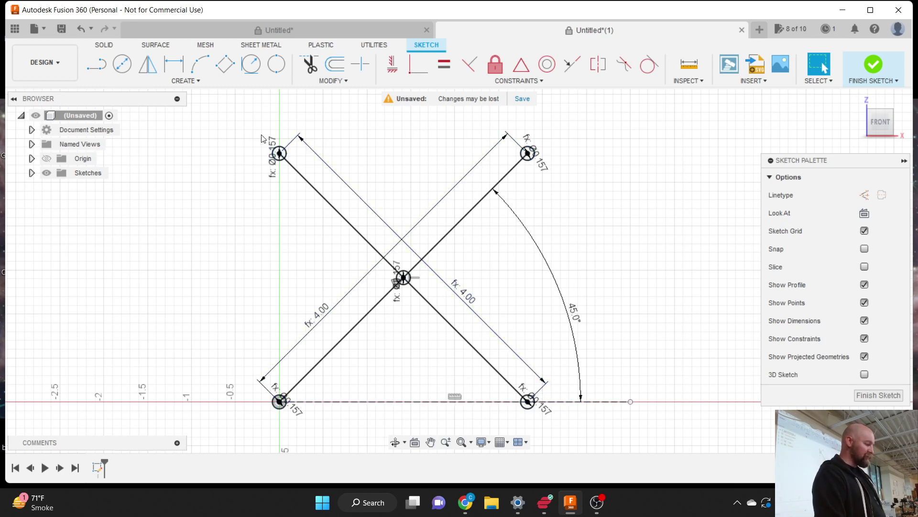
click(185, 80)
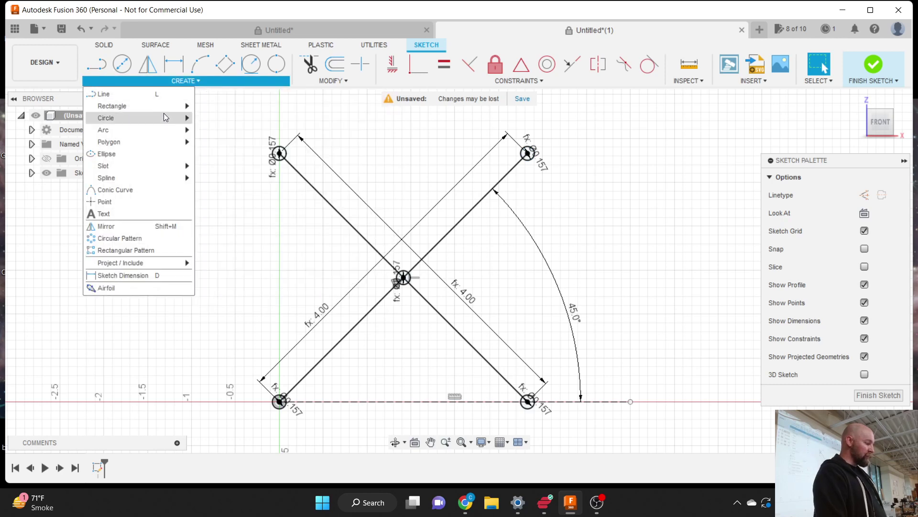
mouse_move(163, 118)
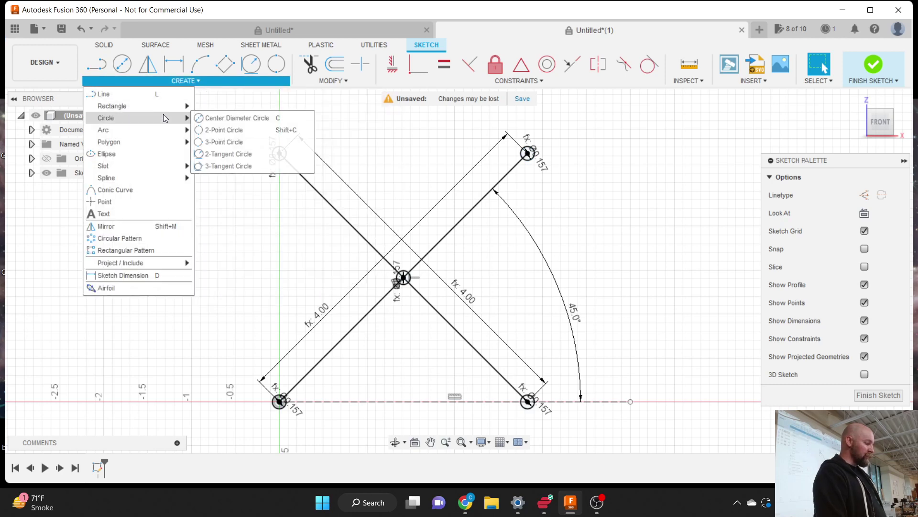
click(235, 118)
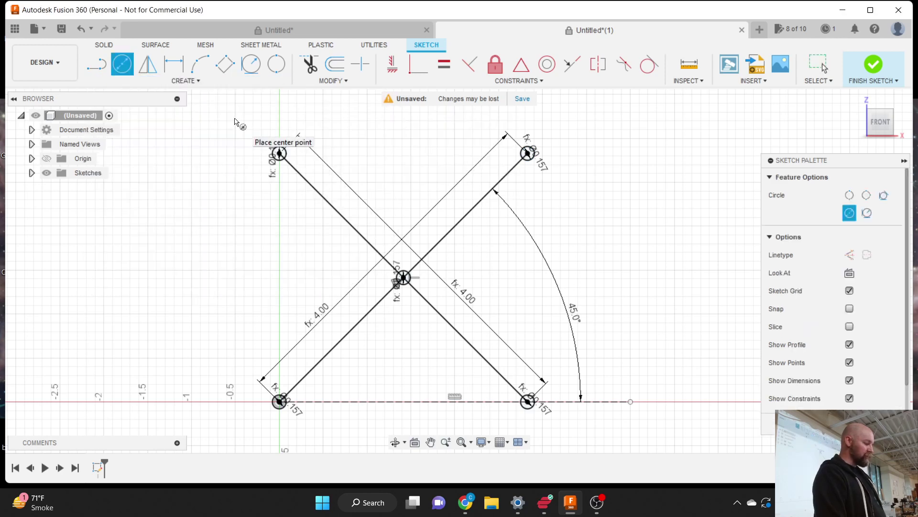
click(279, 153)
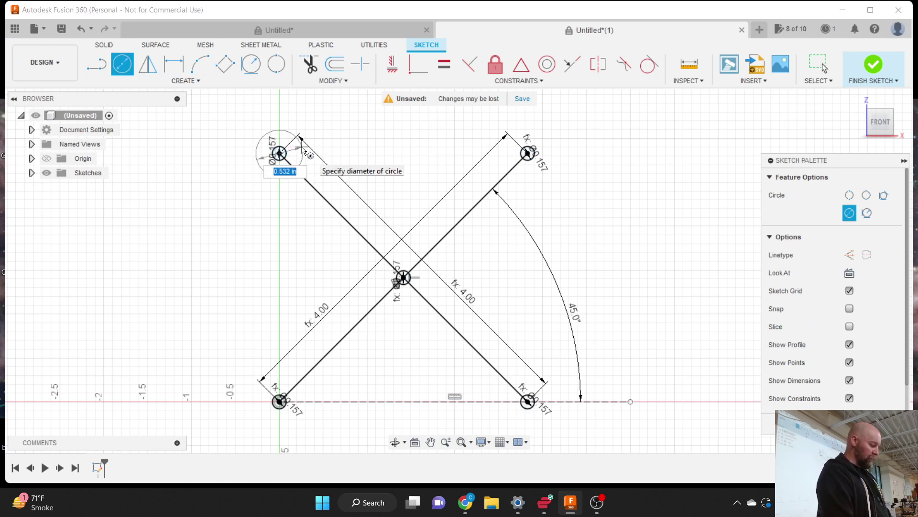
text(L)
key(Down)
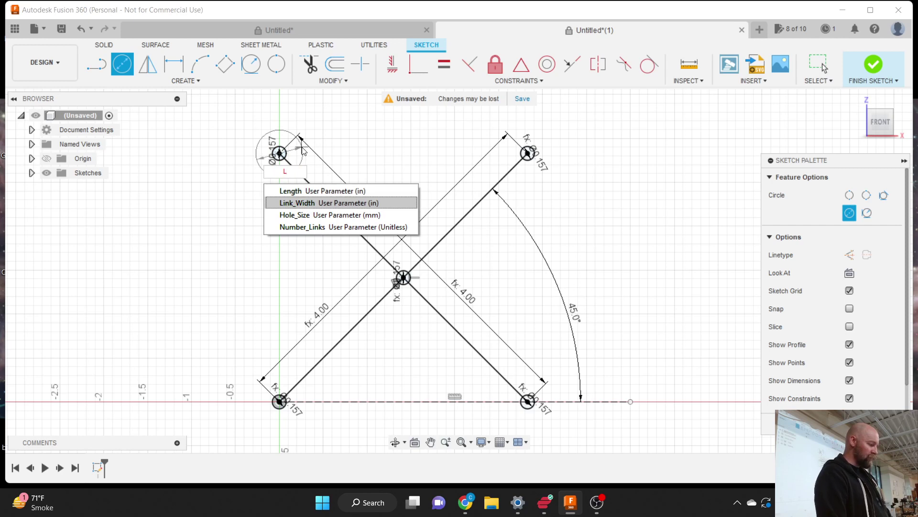
key(Return)
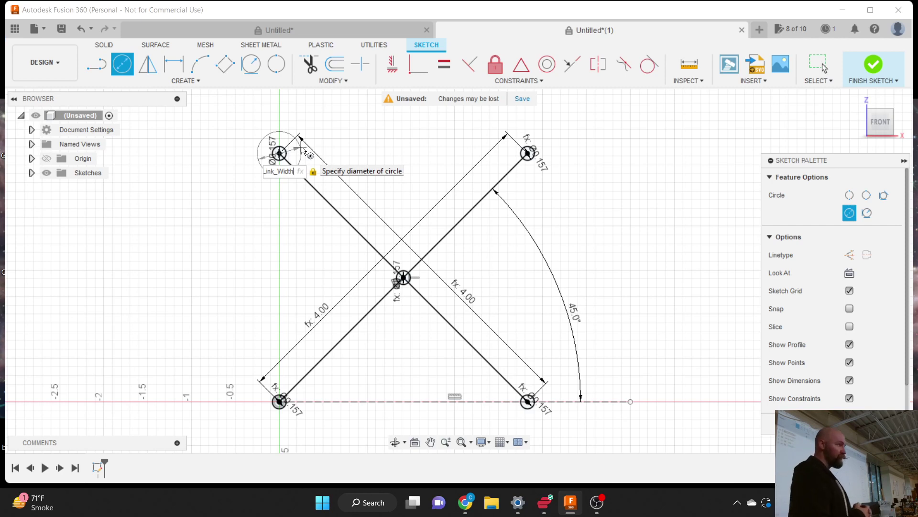
key(Return)
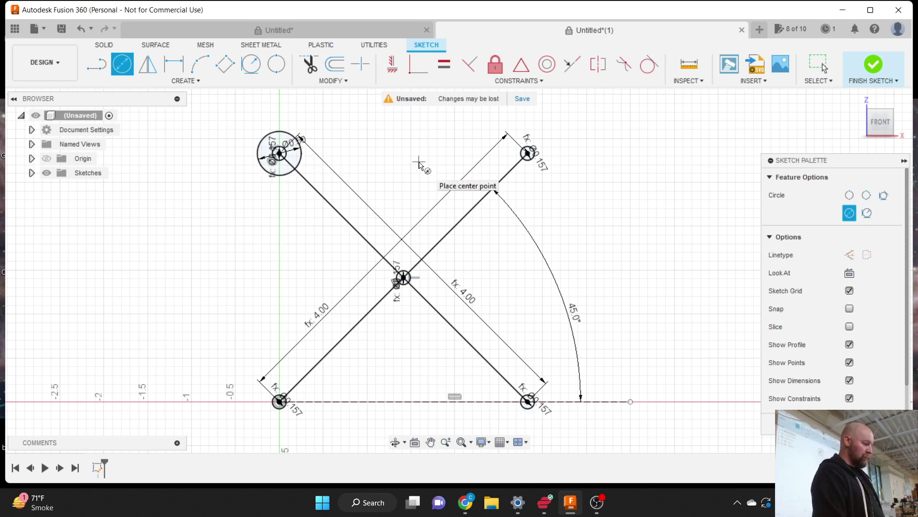
Step: Draw a circle centred on the upper endpoint of the upward-sloping line with its diameter set to Link_Width
click(527, 155)
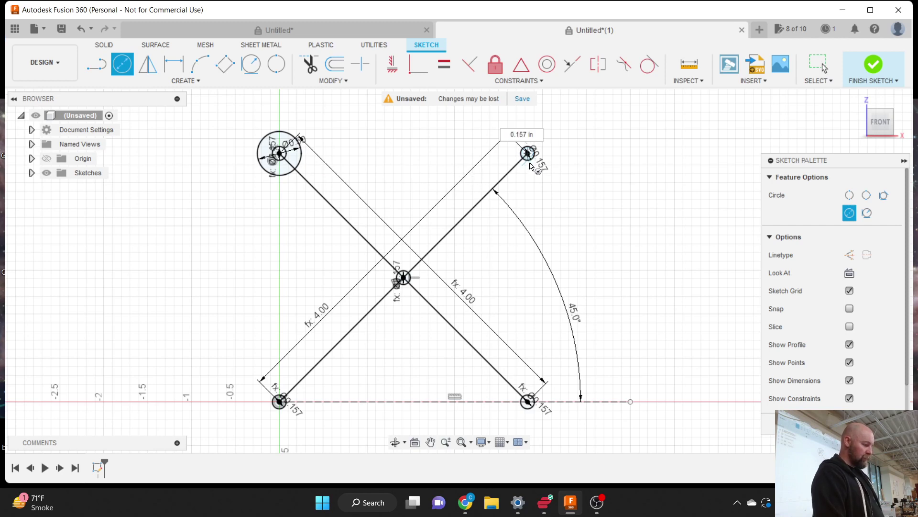
text(Li)
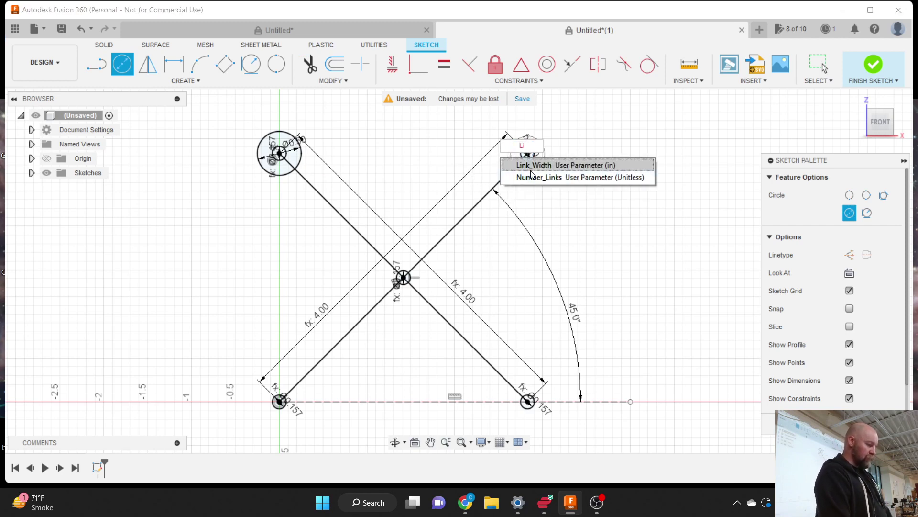
click(532, 171)
key(Return)
key(Escape)
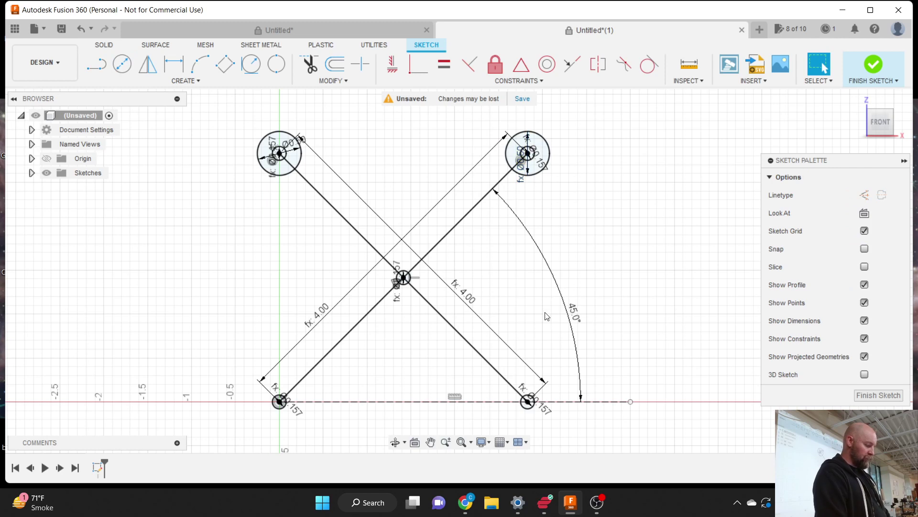
Step: Draw a circle centred on the lower endpoint of the downward-sloping line with its diameter set to Link_Width
key(c)
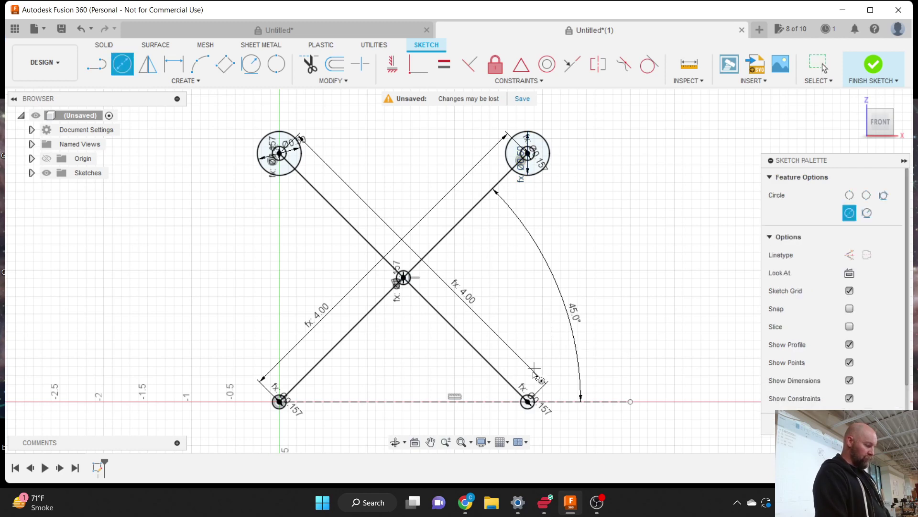
click(529, 403)
text(L)
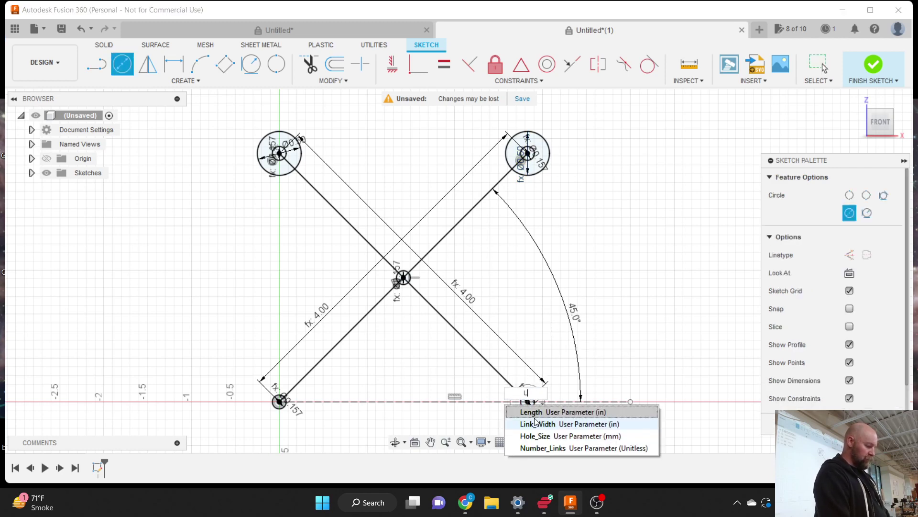
text(in)
key(Return)
key(Return)
key(Escape)
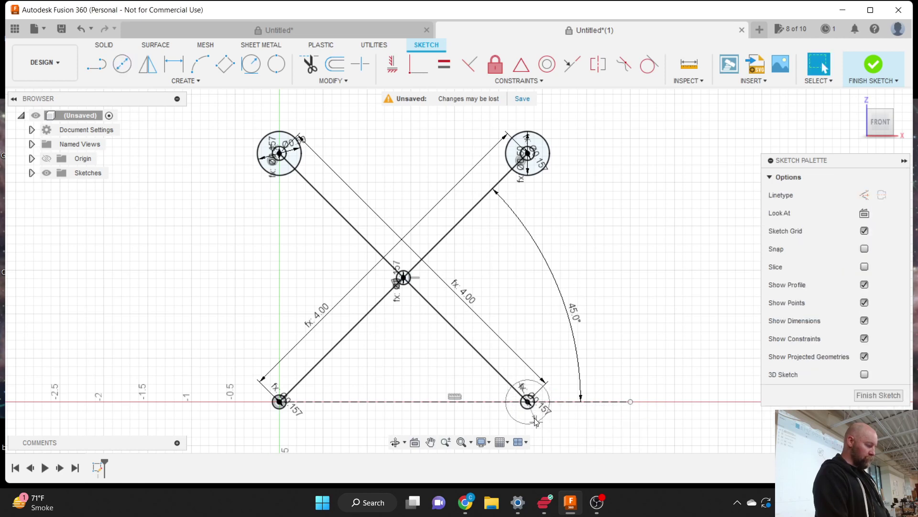
Step: Draw a circle centred on the sketch origin with its diameter set to the Link_Width parameter
key(c)
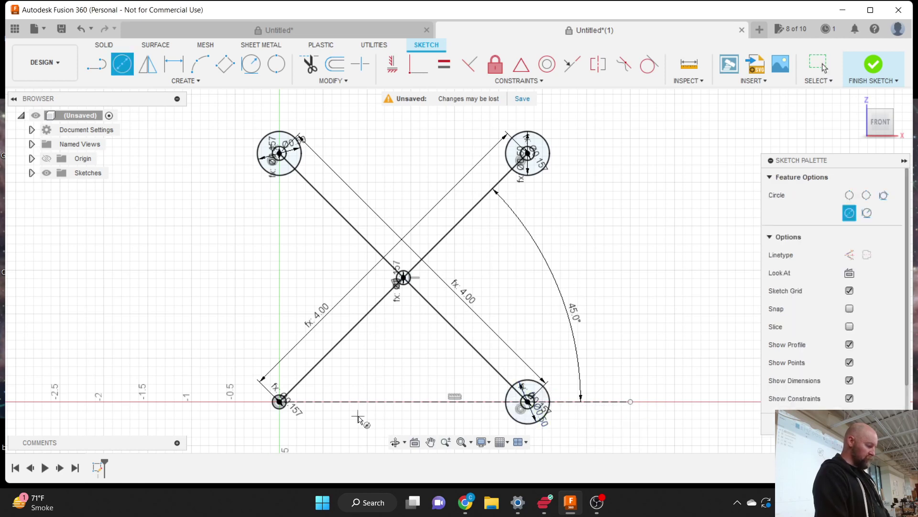
click(279, 401)
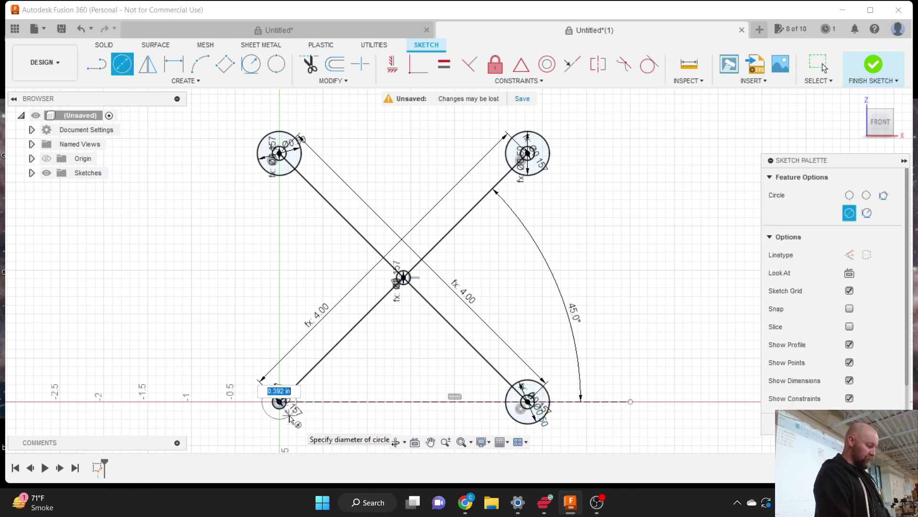
text(Link_Width)
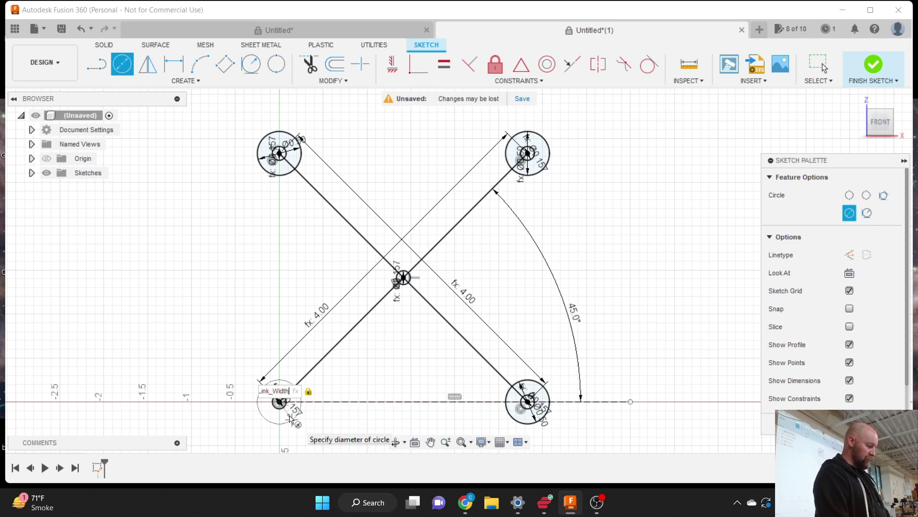
key(Return)
key(Escape)
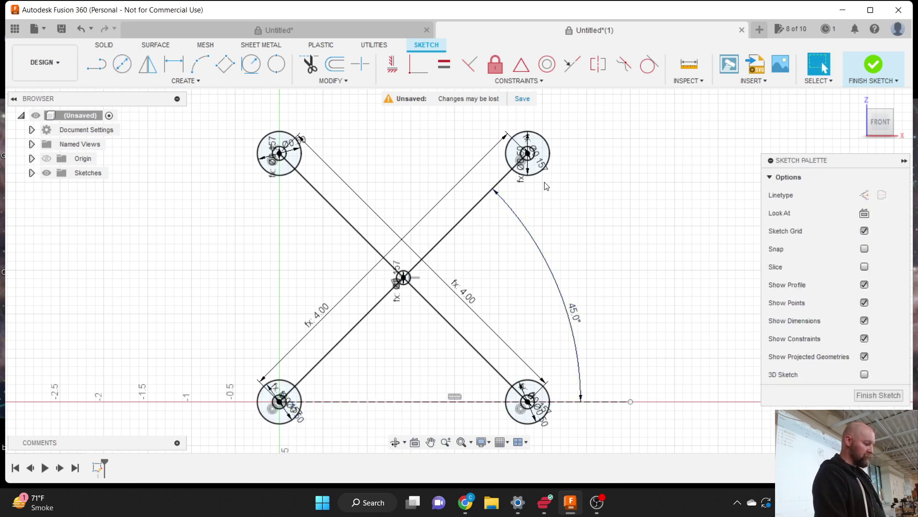
Step: Move the diameter dimensions of the four end circle pairs and the centre hole outside their circles for readability
click(548, 168)
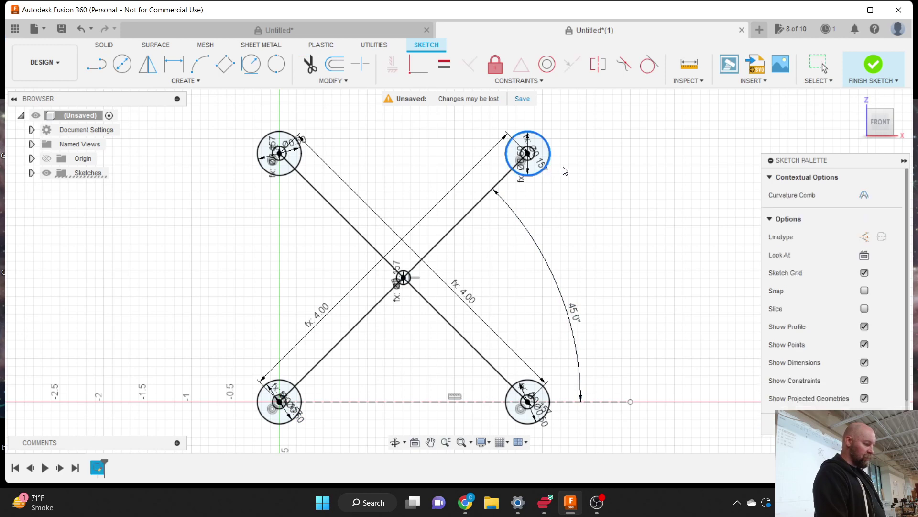
drag(541, 163, 553, 193)
drag(544, 412, 556, 442)
click(299, 423)
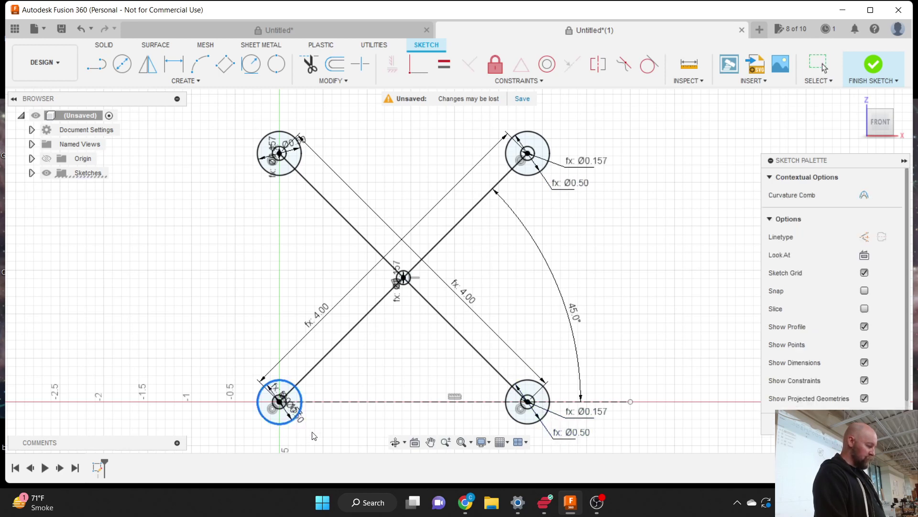
drag(293, 413, 330, 433)
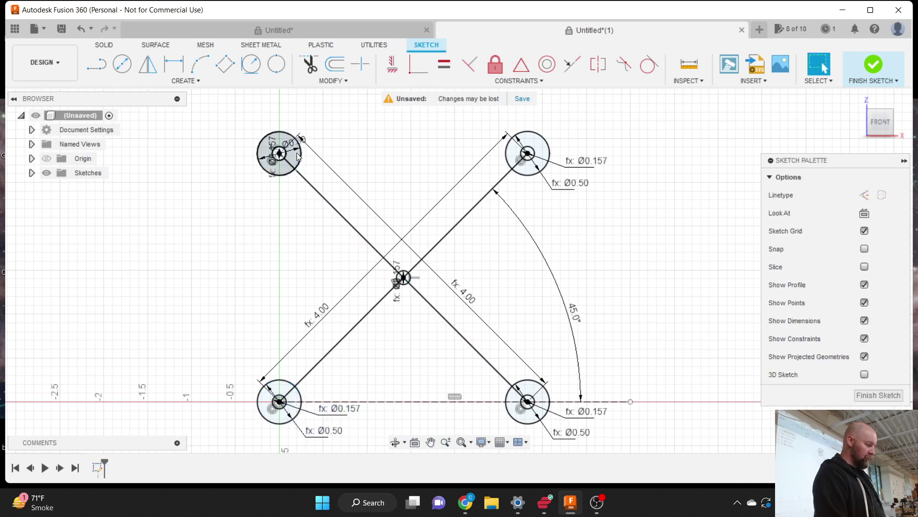
drag(293, 143, 235, 183)
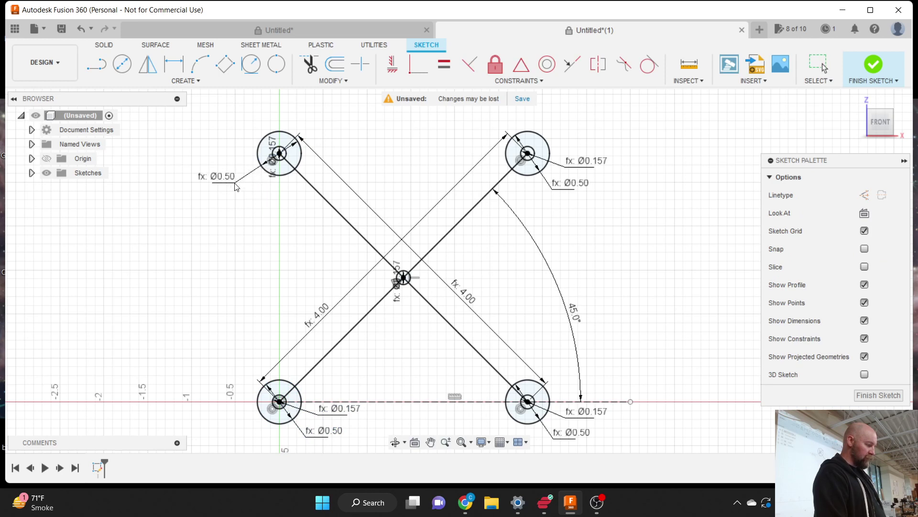
drag(273, 145, 234, 165)
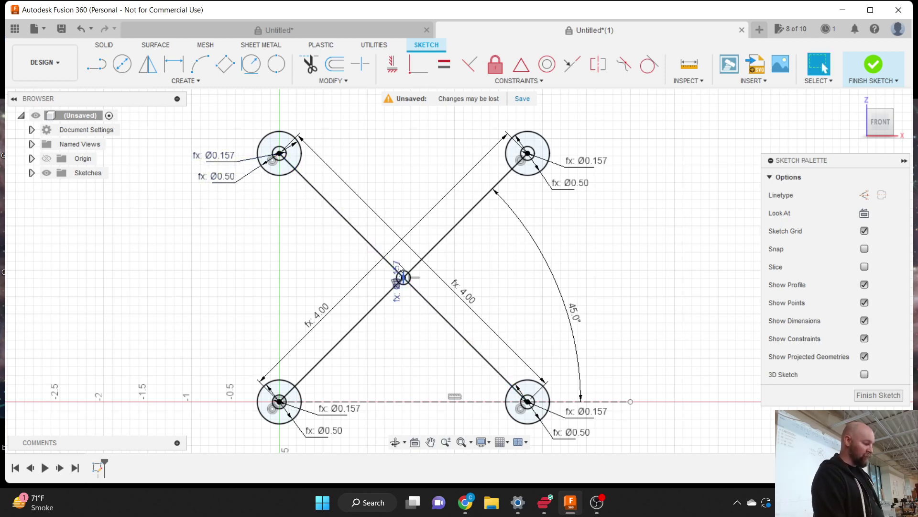
drag(401, 269, 455, 267)
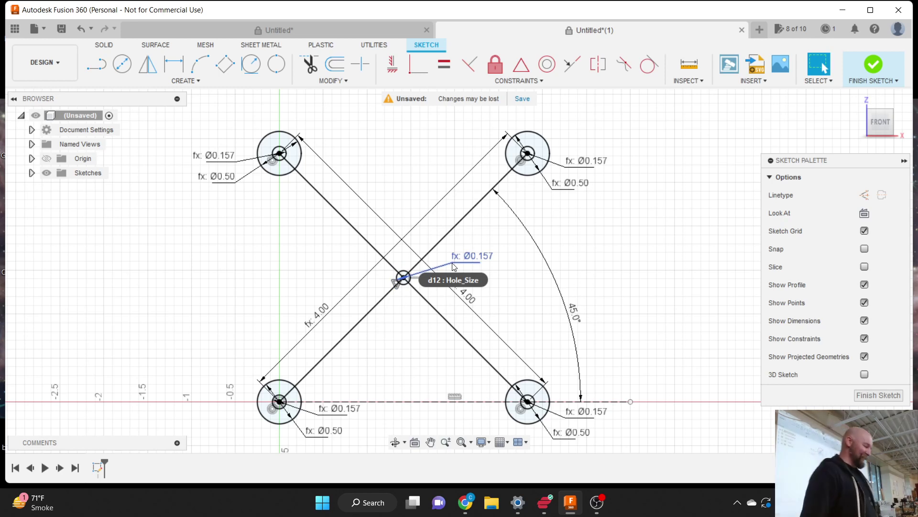
Step: Open the Parameters dialog, then shrink and move it so the sketch's upper circles stay in view
scroll(445, 178, down, 2)
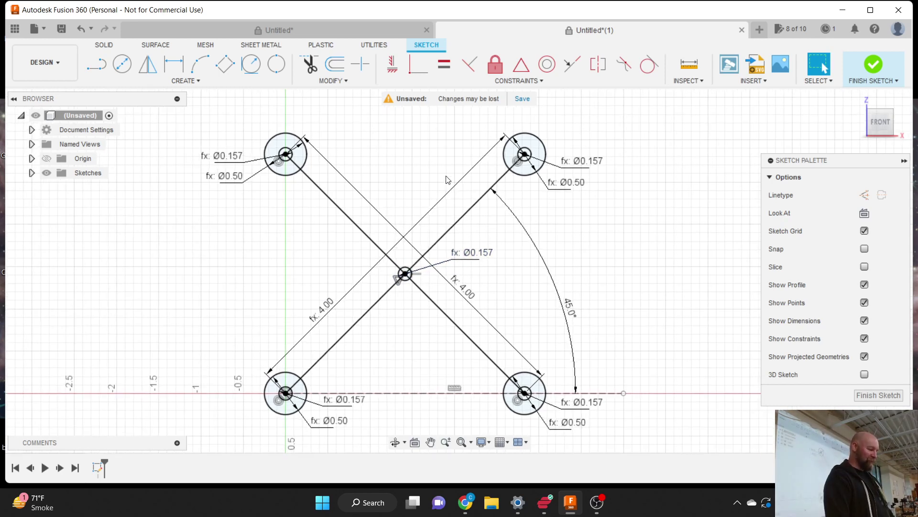
scroll(408, 348, down, 2)
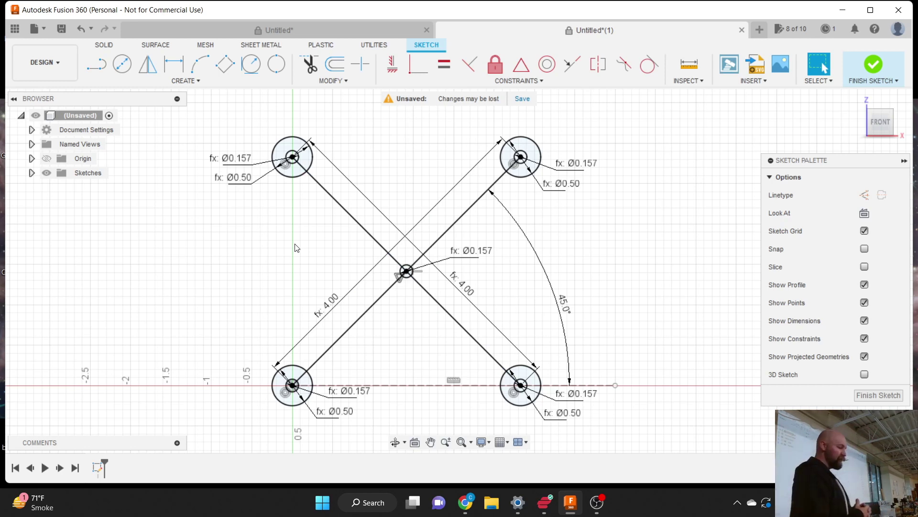
click(351, 82)
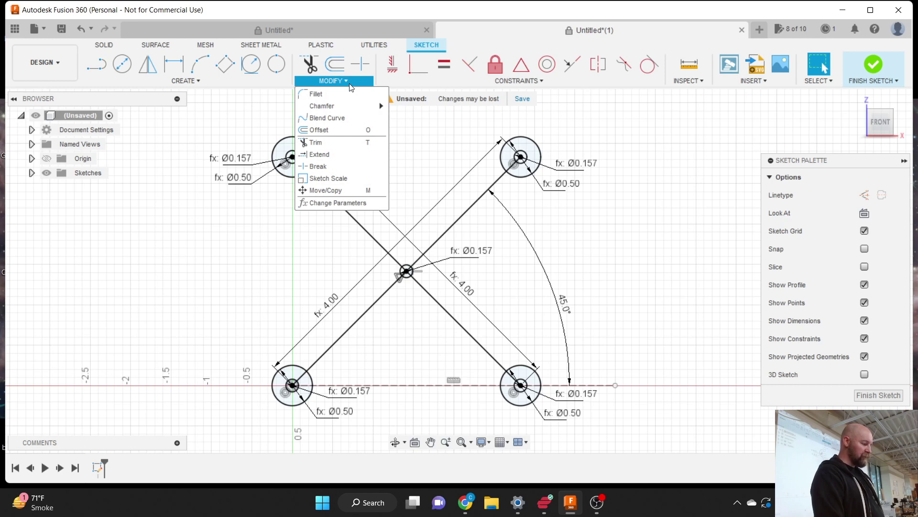
click(335, 204)
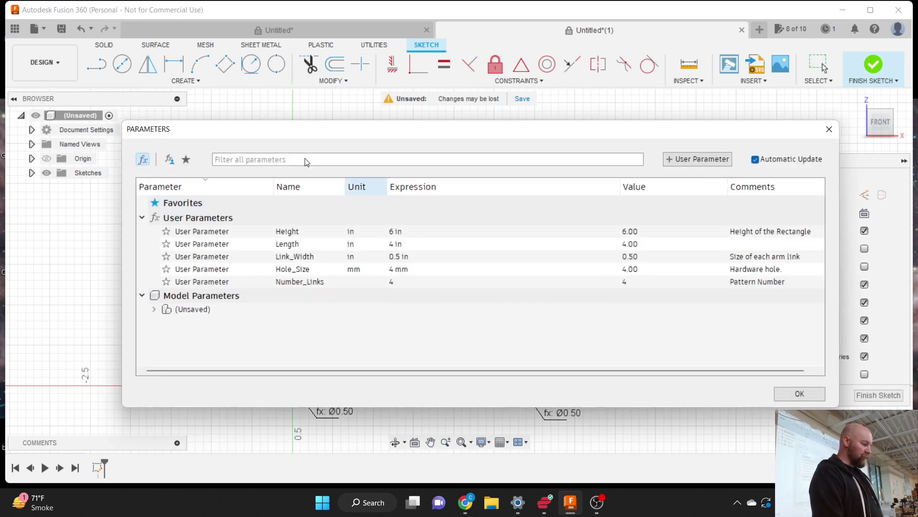
drag(125, 122, 225, 177)
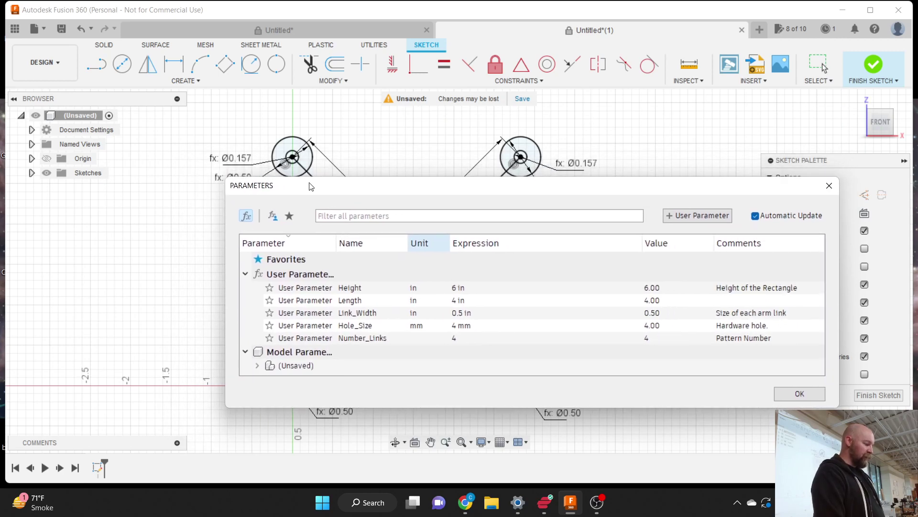
drag(374, 186, 372, 238)
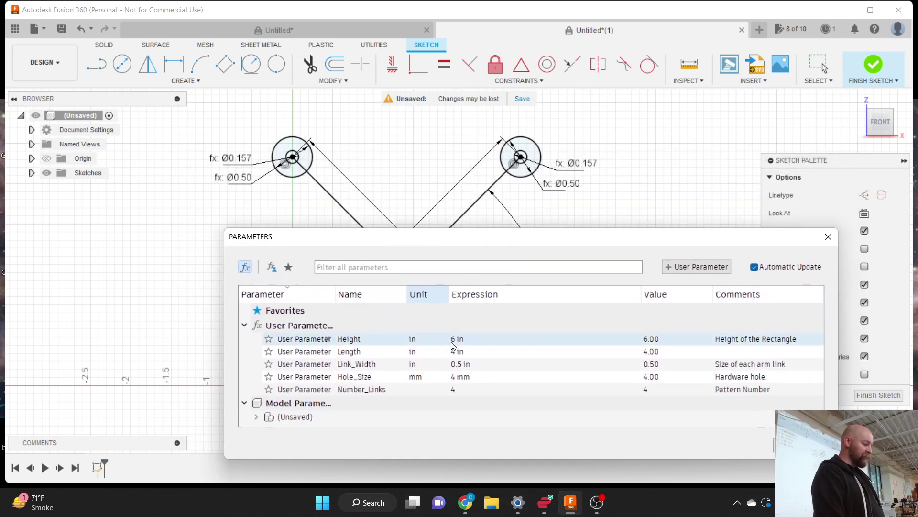
Step: Set the Hole_Size user parameter to 3 mm
click(459, 379)
click(458, 378)
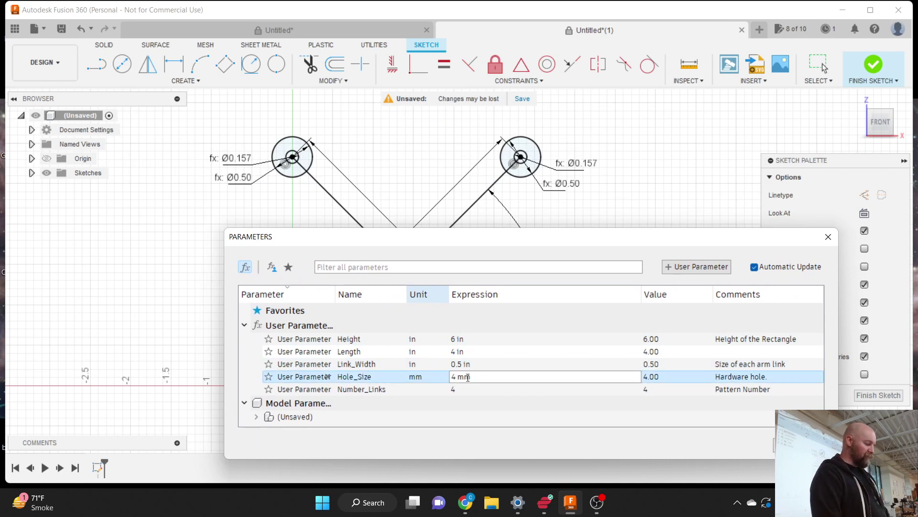
key(BackSpace)
text(3)
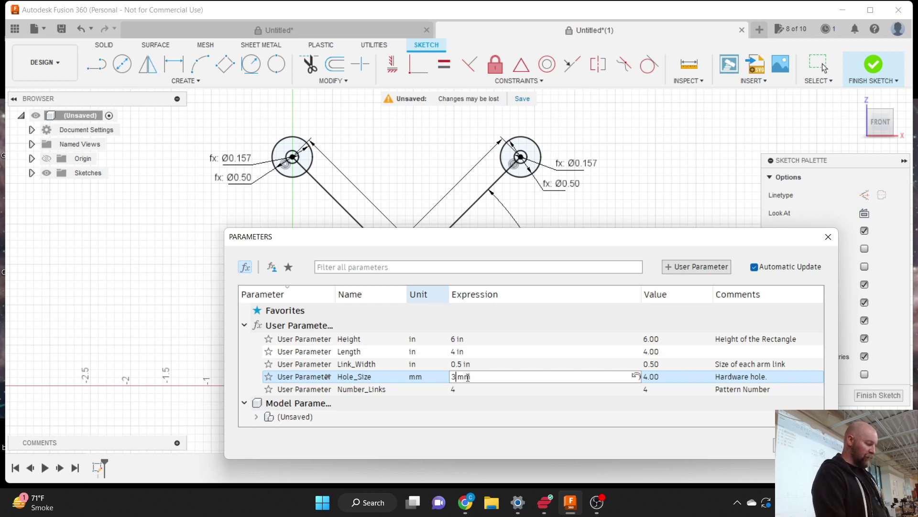
key(Return)
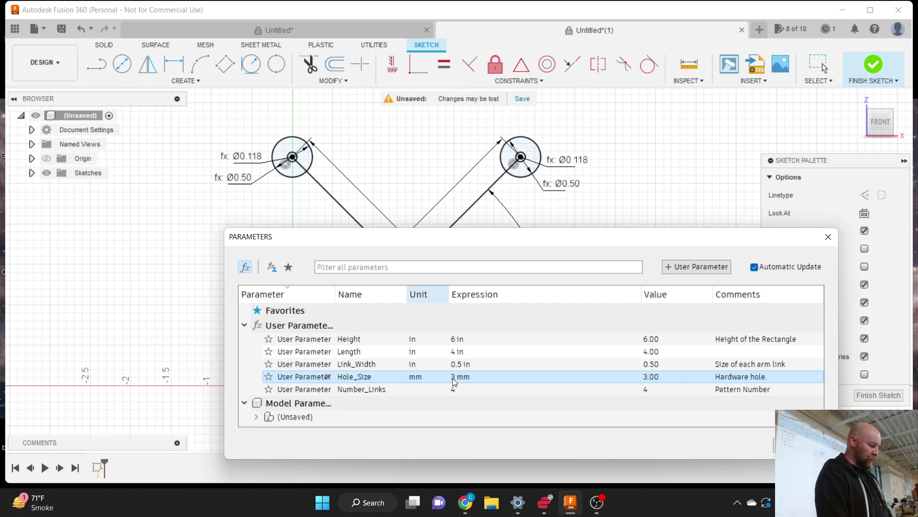
Step: Set the Hole_Size user parameter to 4 mm and close the Parameters dialog
double_click(454, 378)
key(BackSpace)
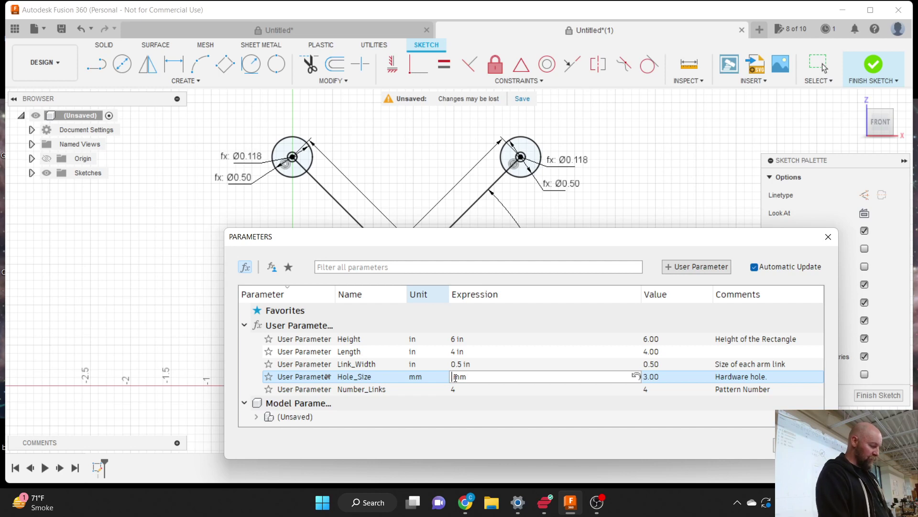
text(4)
key(Return)
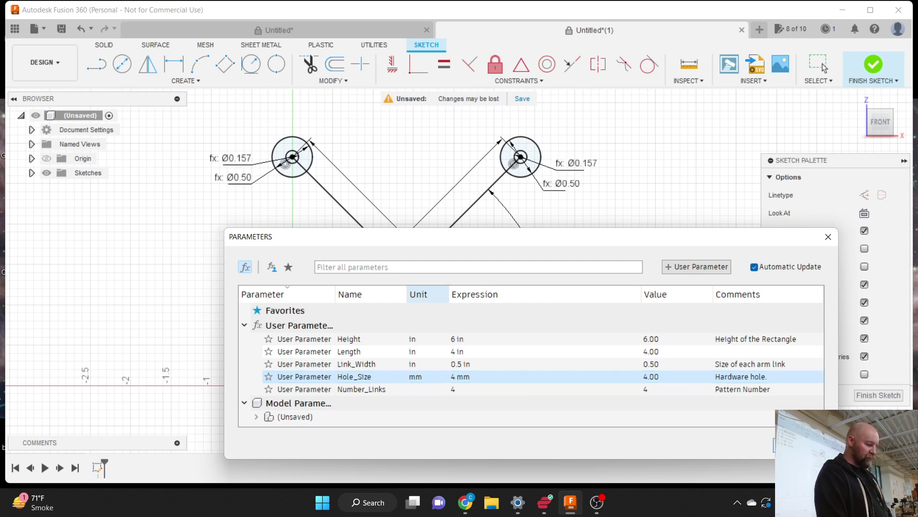
click(794, 445)
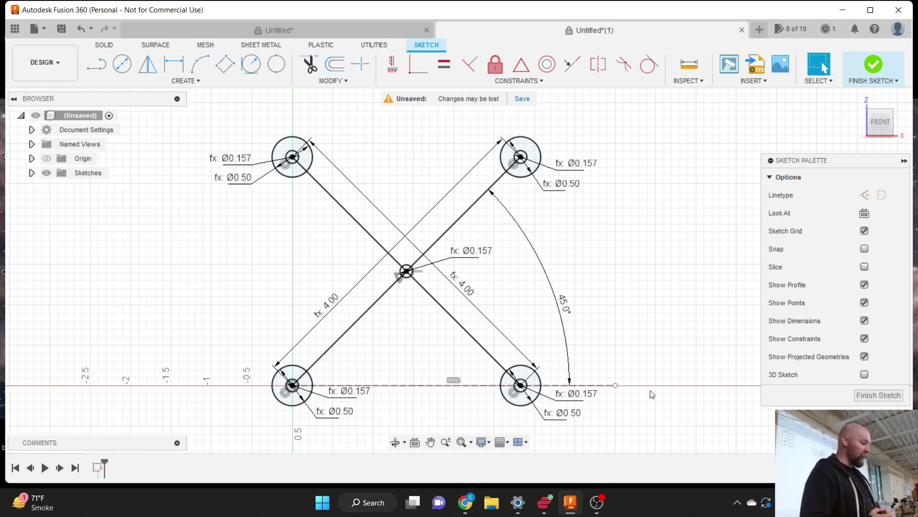
Step: Convert the two crossing 4 in centre lines of the links to construction lines
click(448, 232)
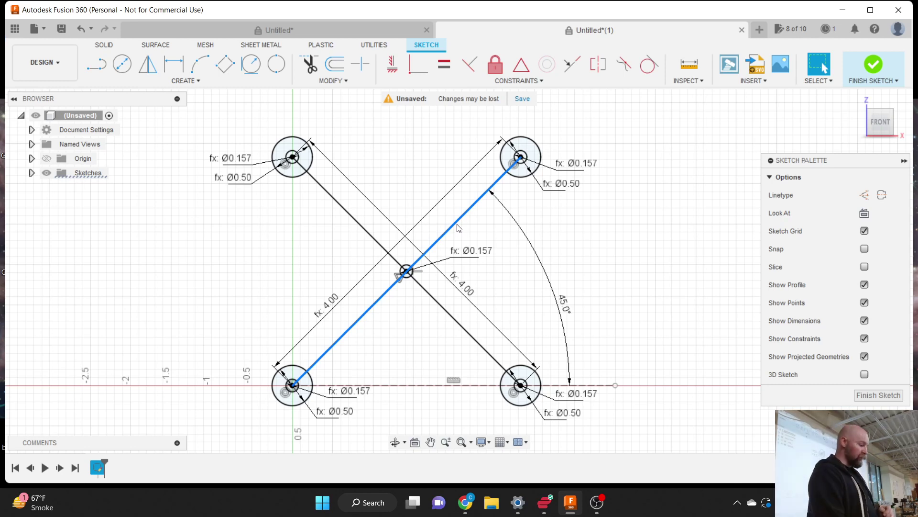
key(x)
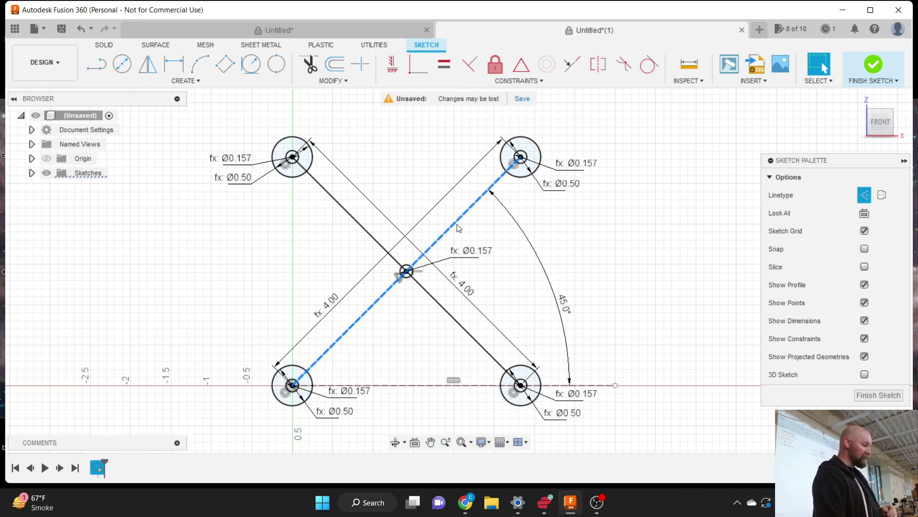
click(460, 228)
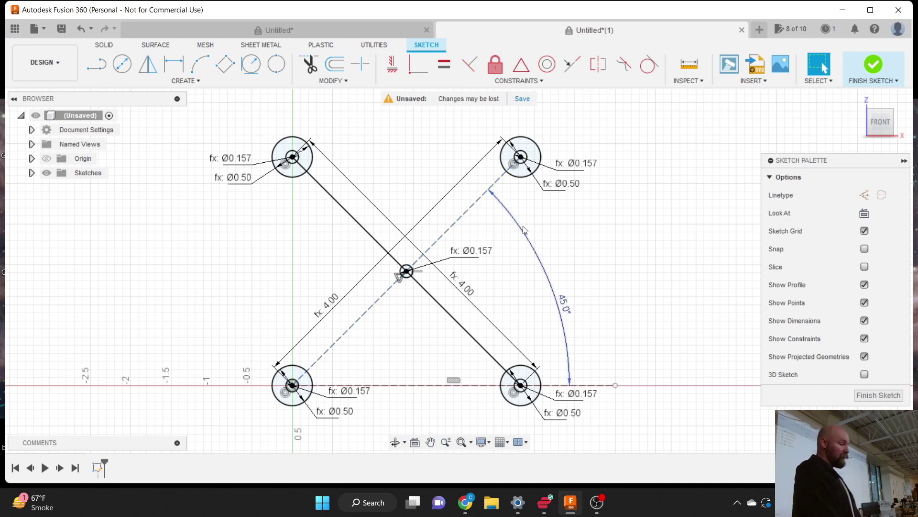
click(442, 307)
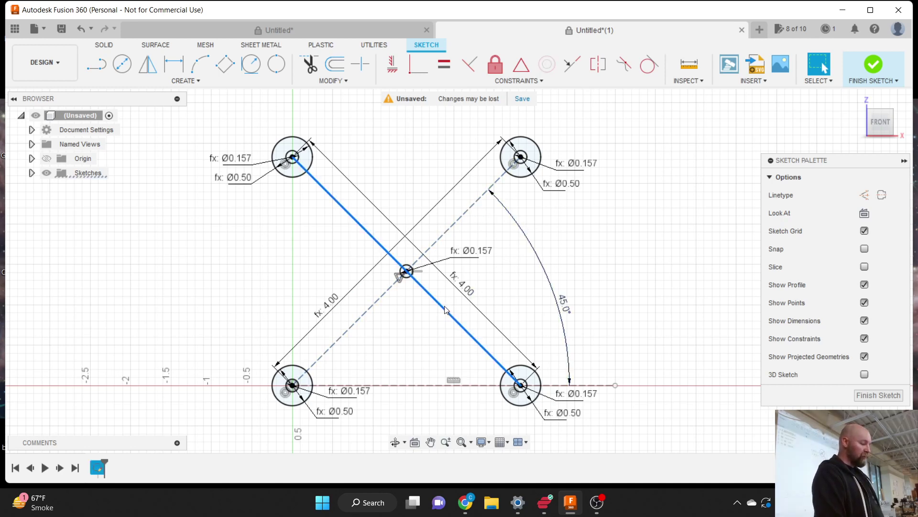
drag(821, 161, 691, 159)
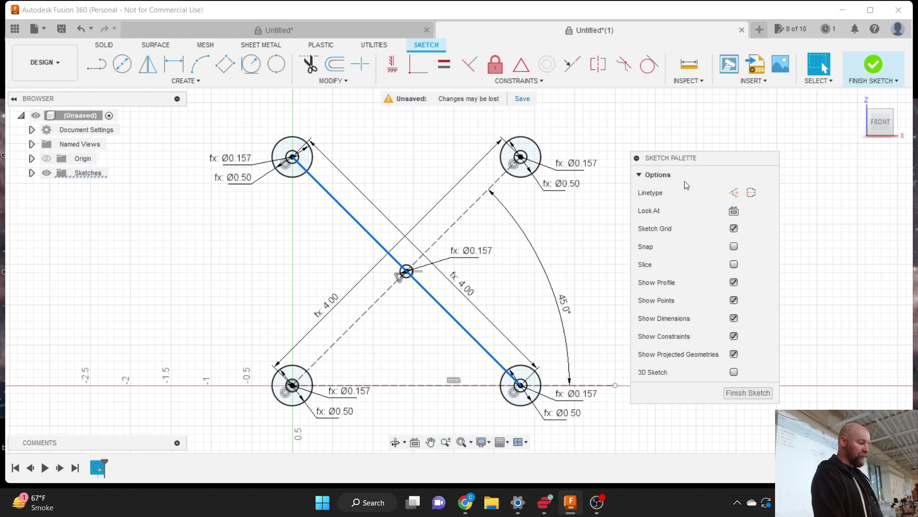
click(735, 193)
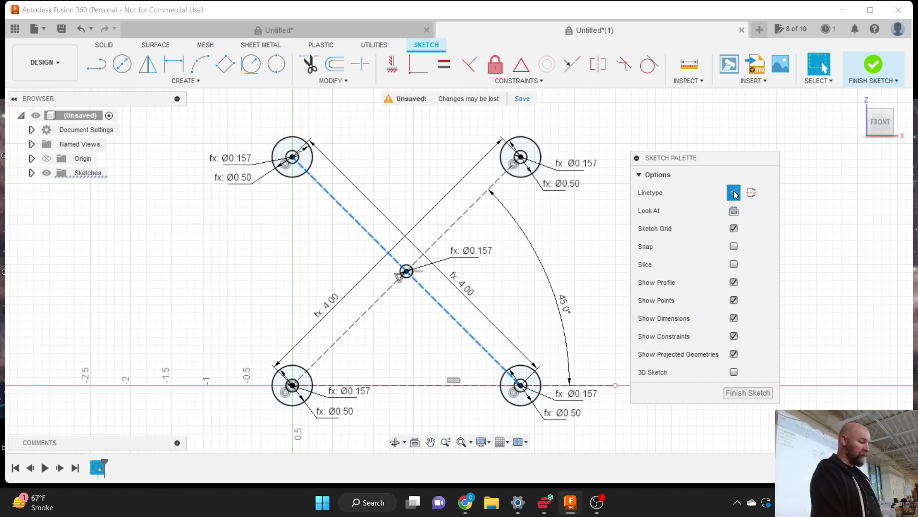
drag(684, 157, 759, 174)
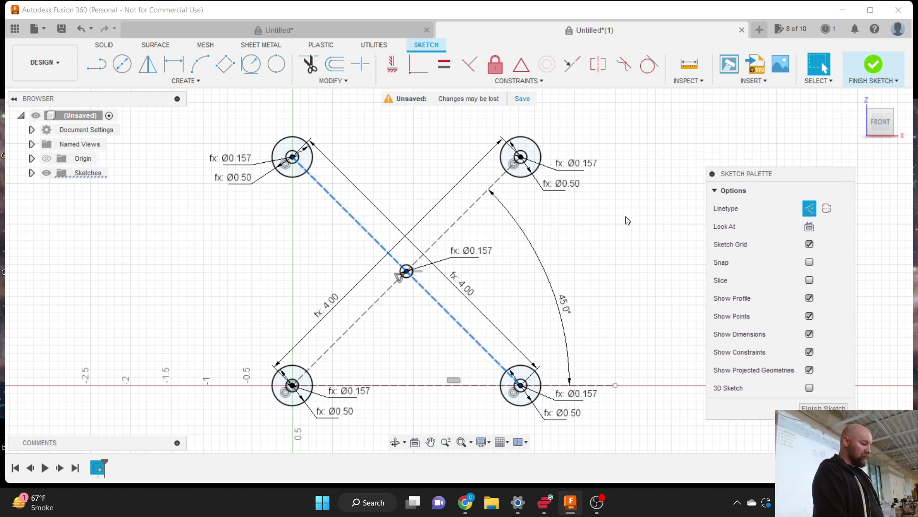
click(594, 234)
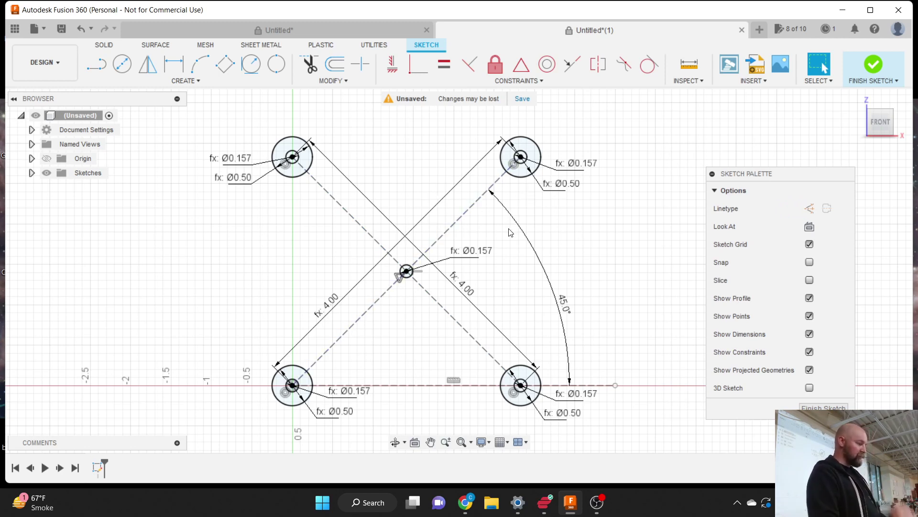
Step: Draw two straight edge lines tangent to the outer circles at the origin and upper-right ends, one on each side of the diagonal
click(180, 81)
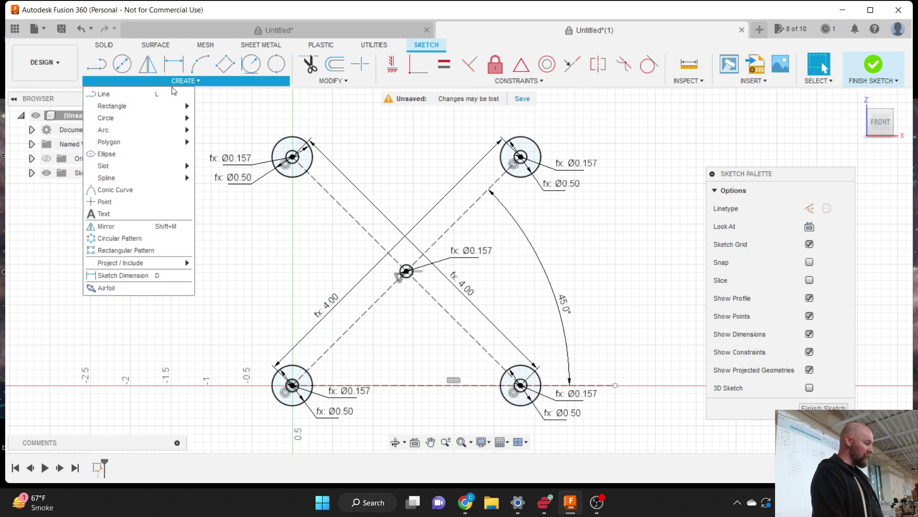
click(123, 95)
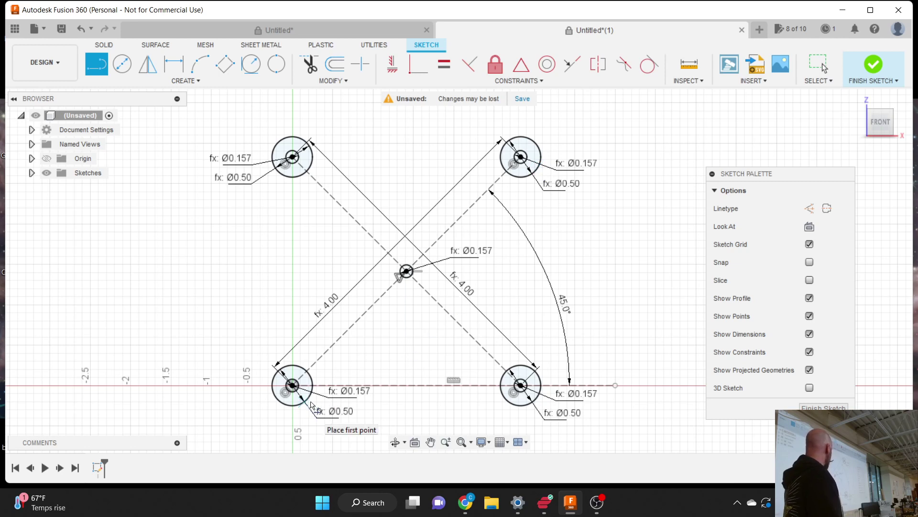
click(538, 170)
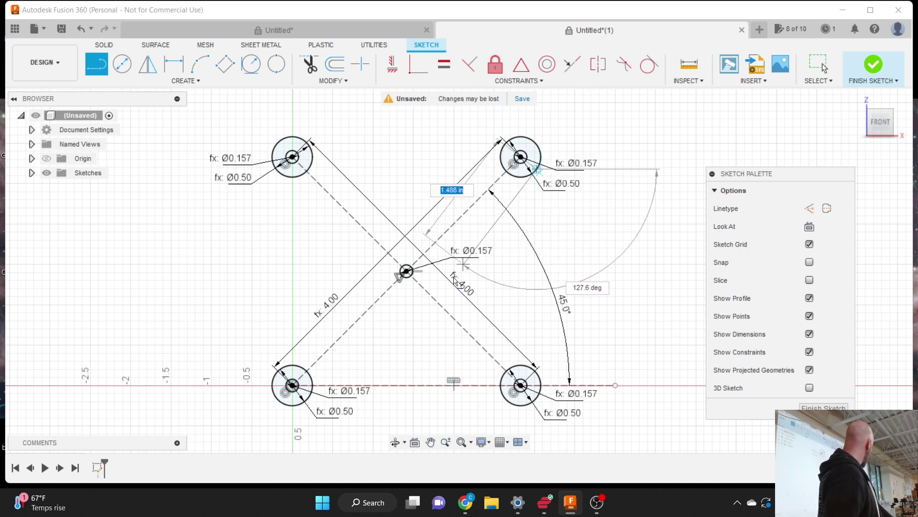
click(307, 406)
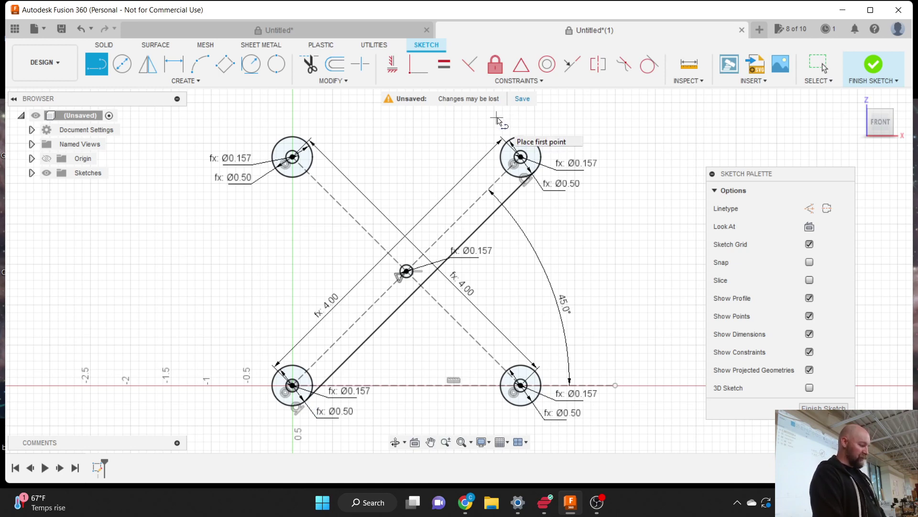
click(512, 139)
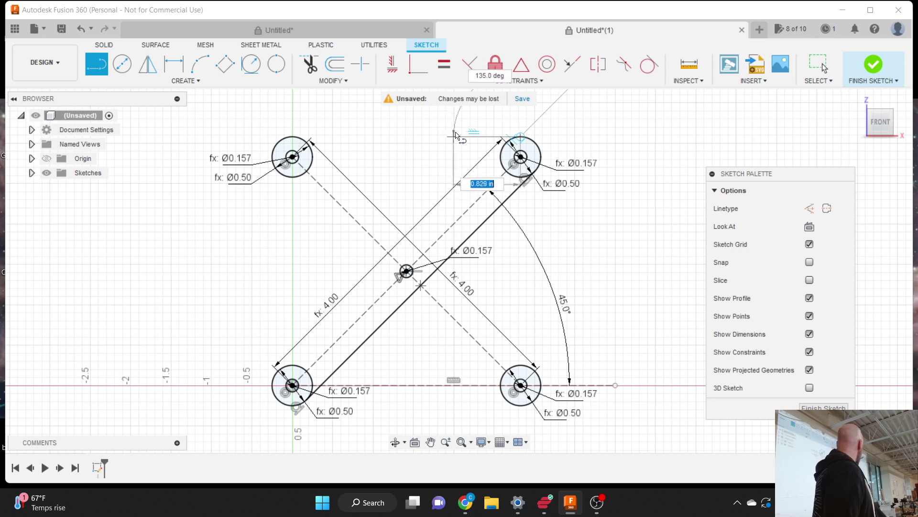
click(279, 373)
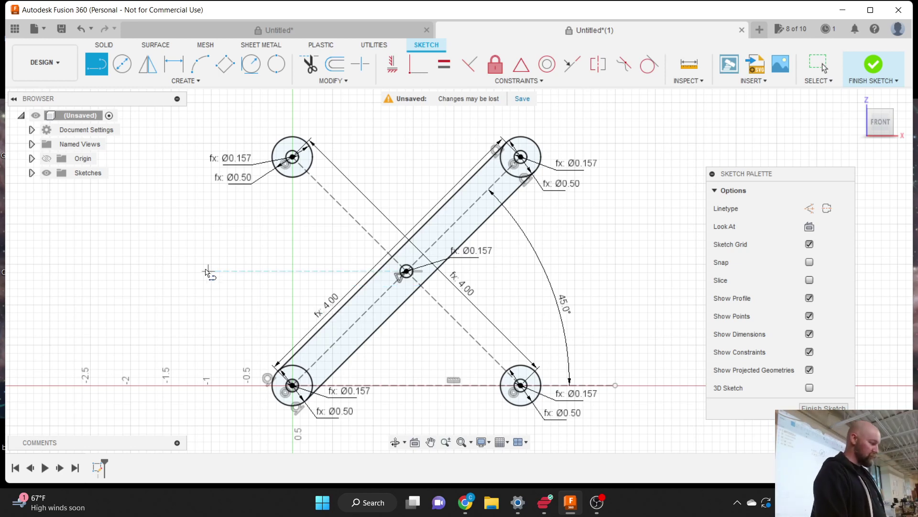
Step: Draw two straight edge lines tangent to the outer circles at the upper-left and lower-right ends, enclosing the second link
click(307, 143)
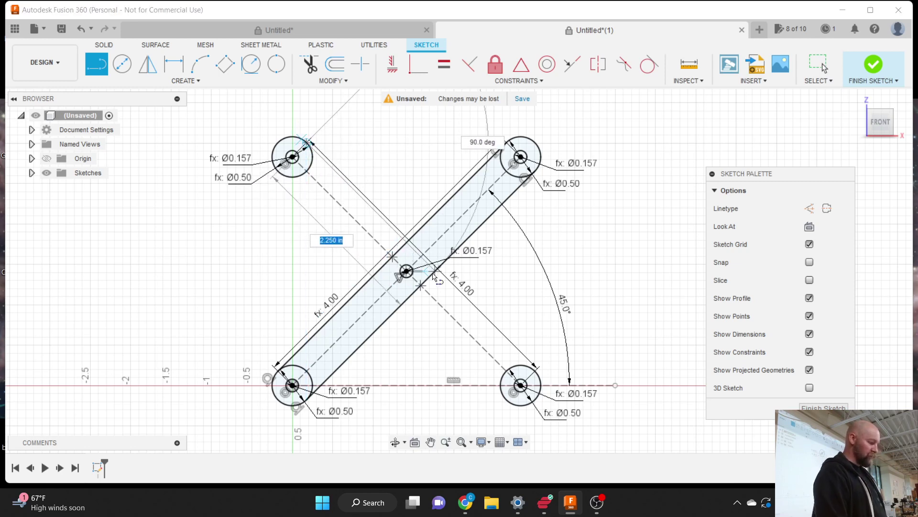
click(534, 371)
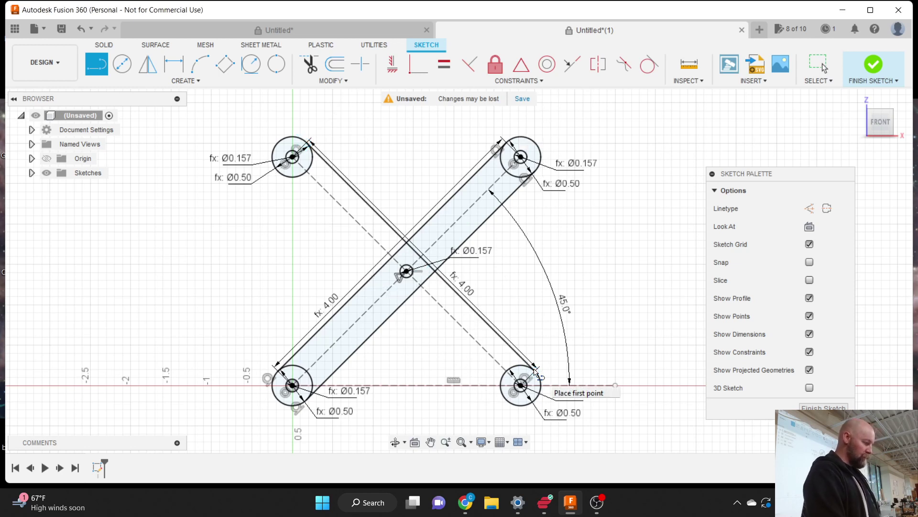
click(277, 171)
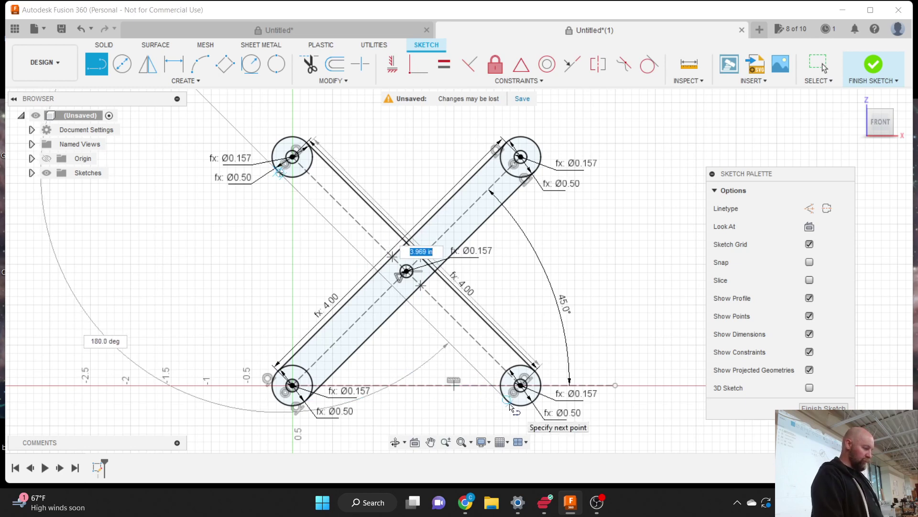
key(Escape)
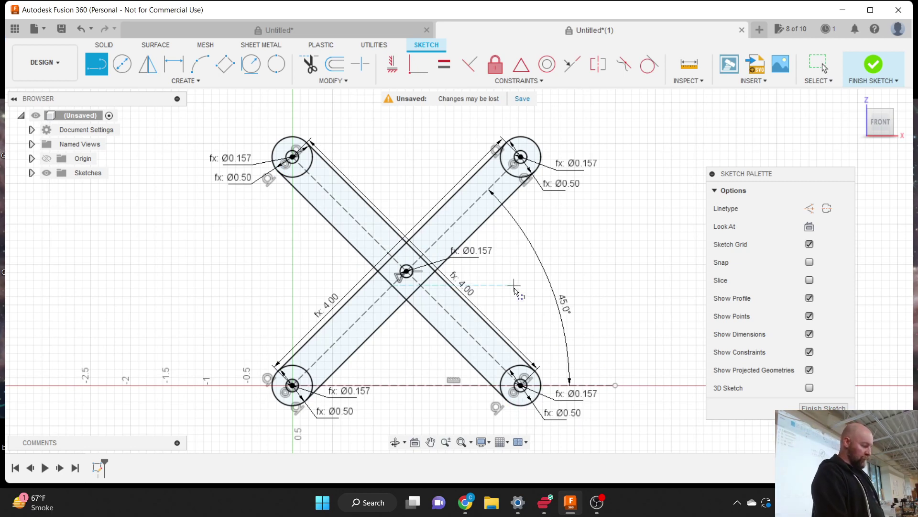
key(Escape)
Step: Move the two length dimensions, the centre-hole diameter and the 45° angle dimension to clearer positions, and finish the sketch
drag(481, 261, 476, 284)
drag(342, 303, 329, 290)
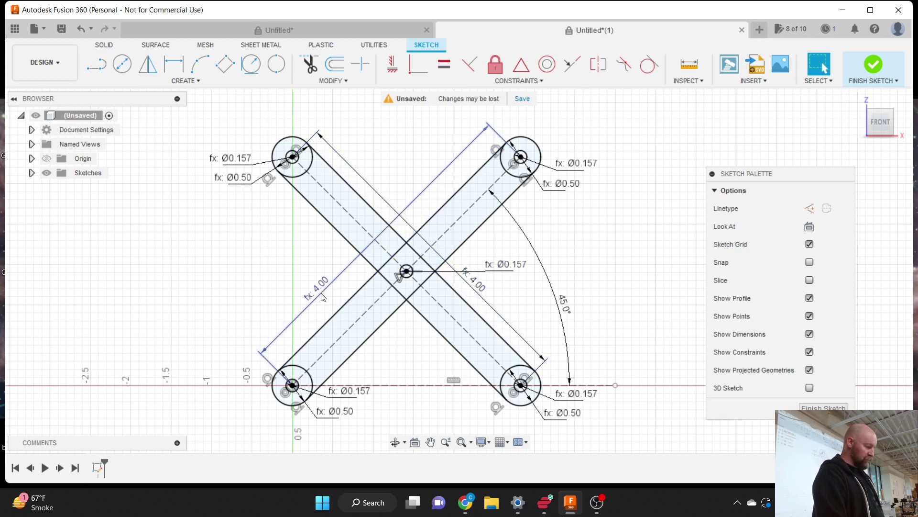
drag(502, 271, 479, 260)
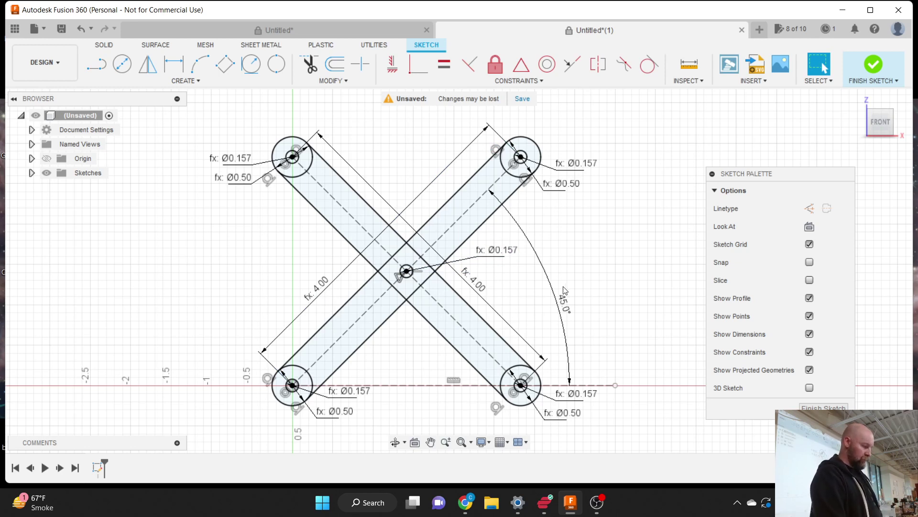
drag(564, 300, 571, 305)
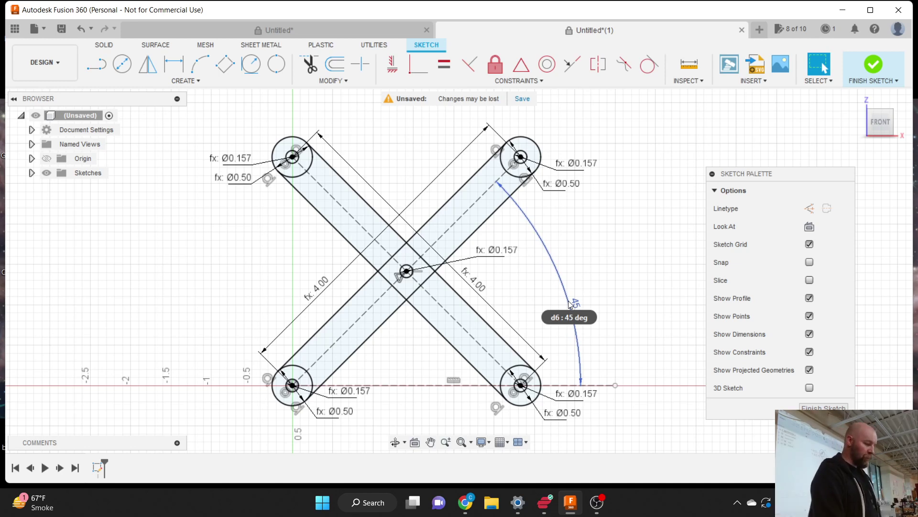
click(816, 410)
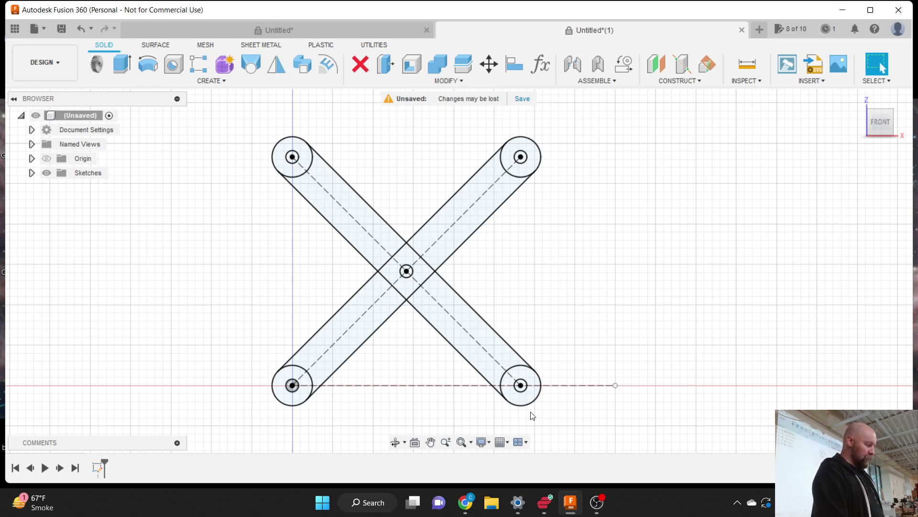
Step: Rename the sketch in the browser as Link Profle
click(32, 173)
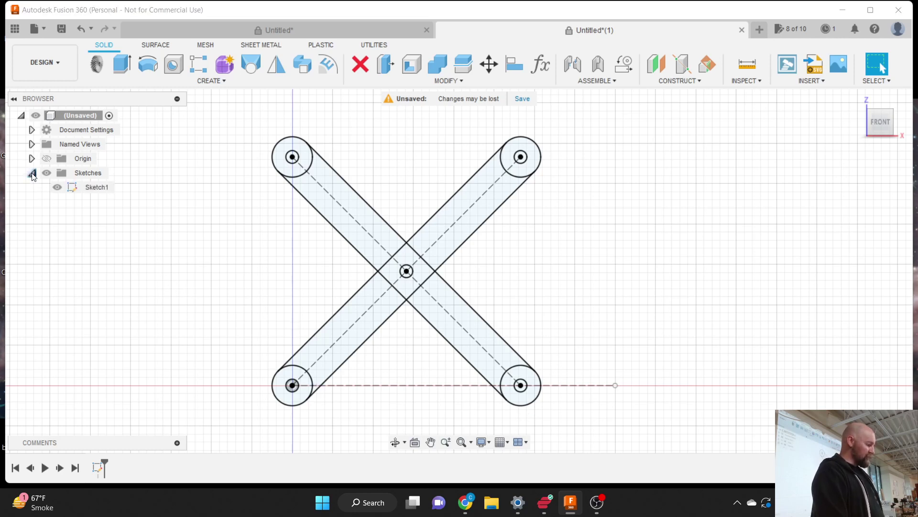
click(98, 188)
click(99, 187)
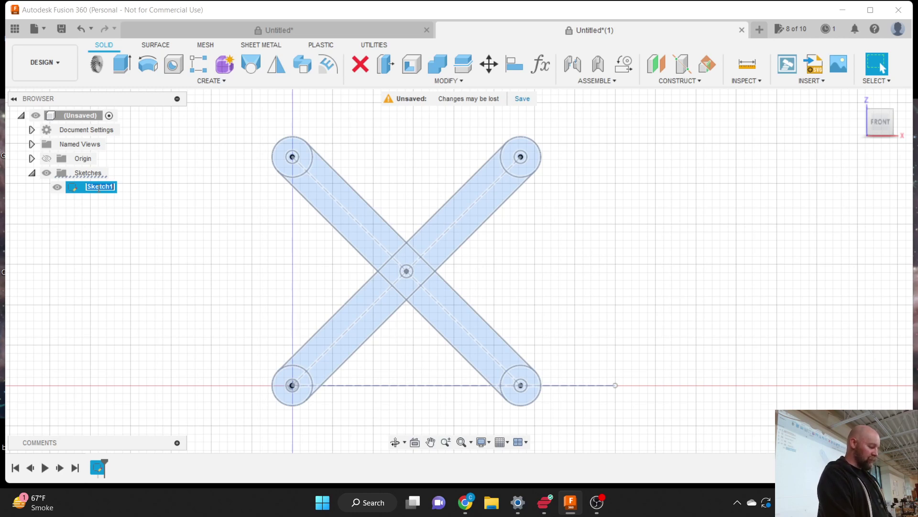
text(Link)
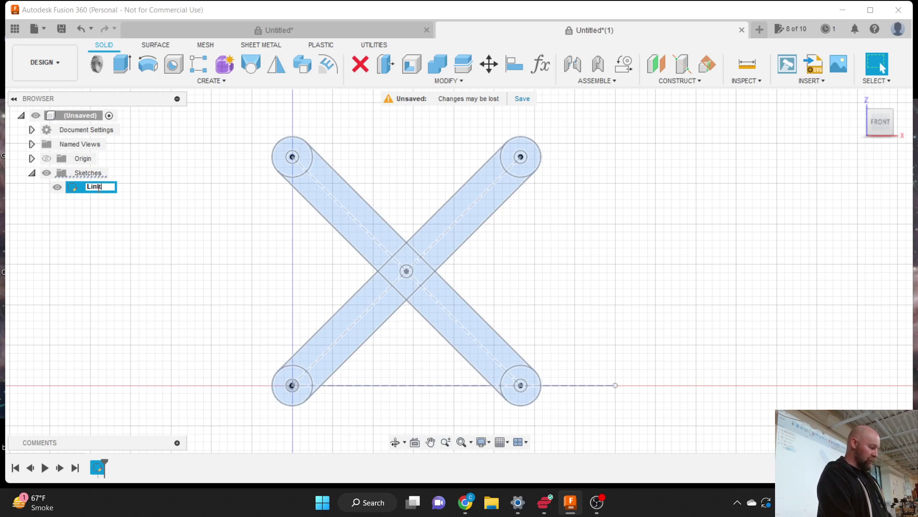
text( Profile)
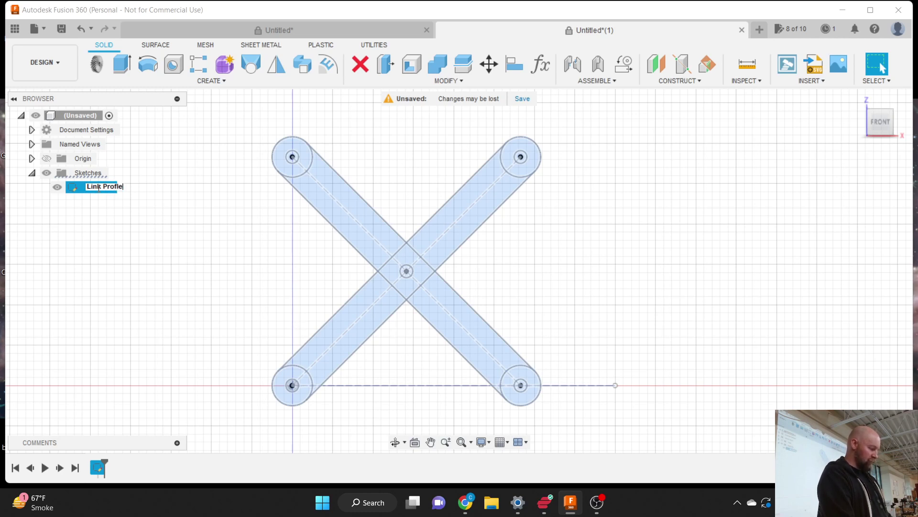
key(Return)
click(158, 210)
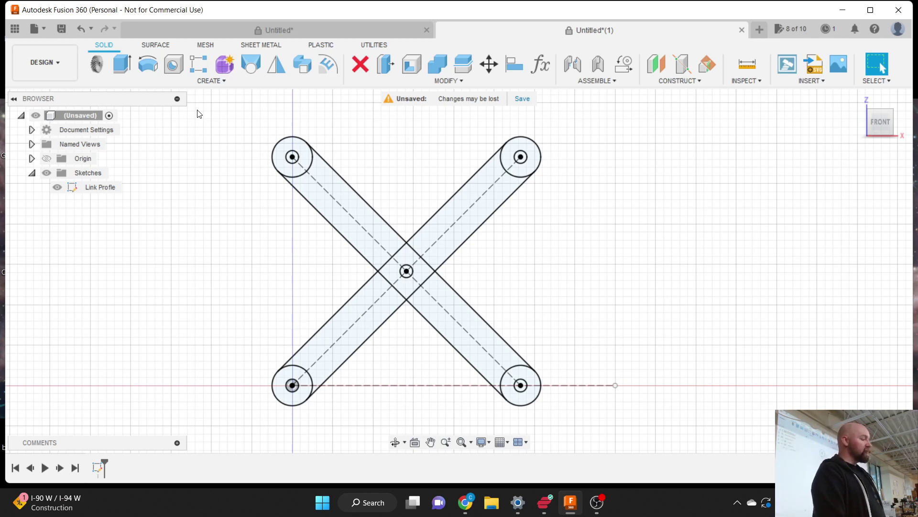
Step: Extrude all five profiles of the link running from upper left to lower right 0.25 in as a new body, leaving the holes open
click(214, 86)
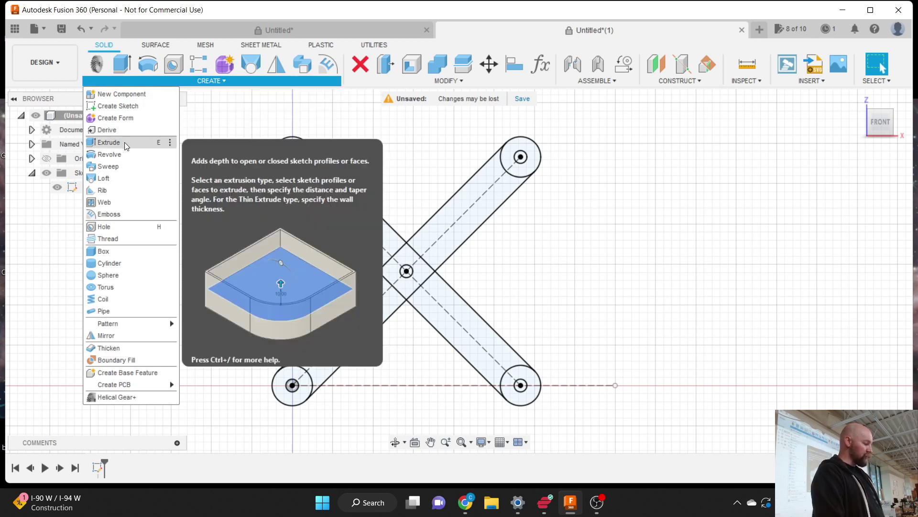
click(125, 142)
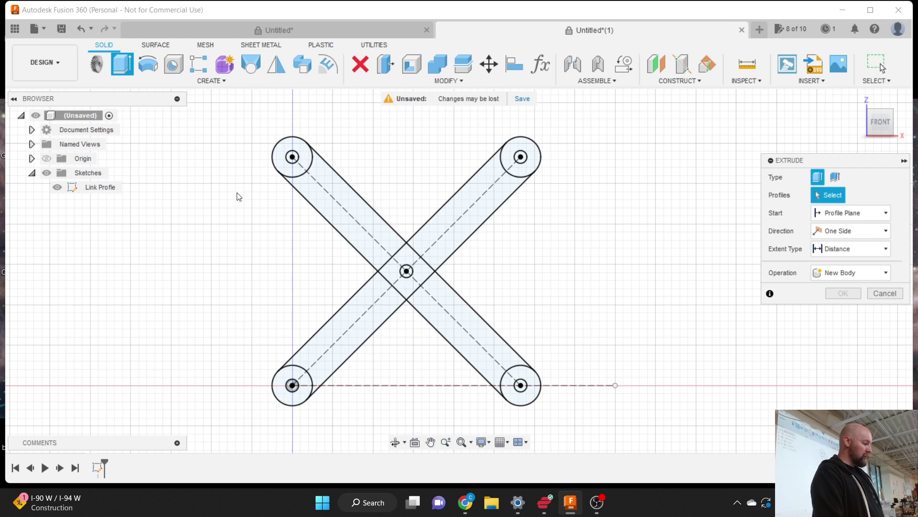
click(297, 172)
click(307, 185)
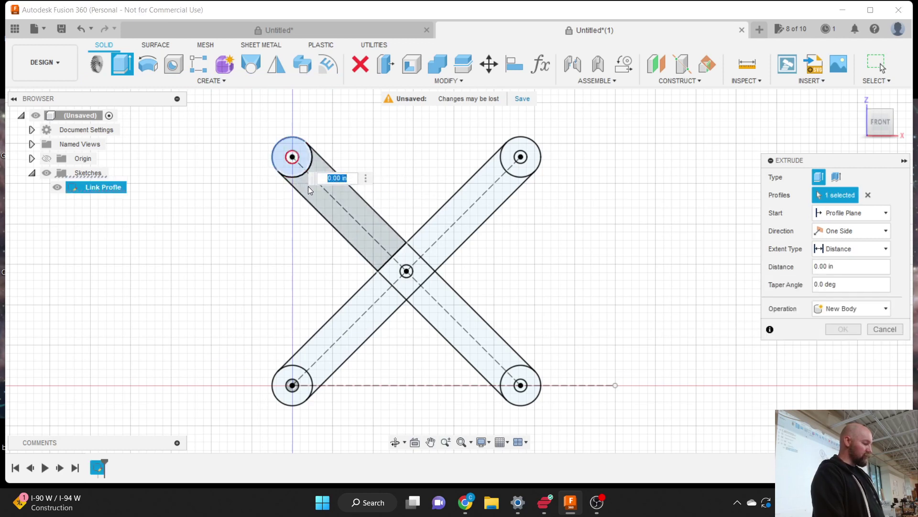
click(392, 269)
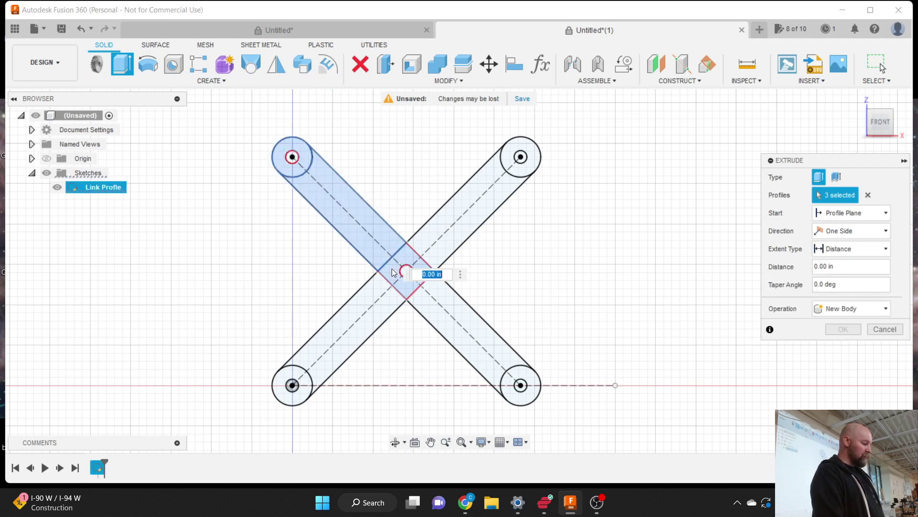
click(429, 303)
click(511, 381)
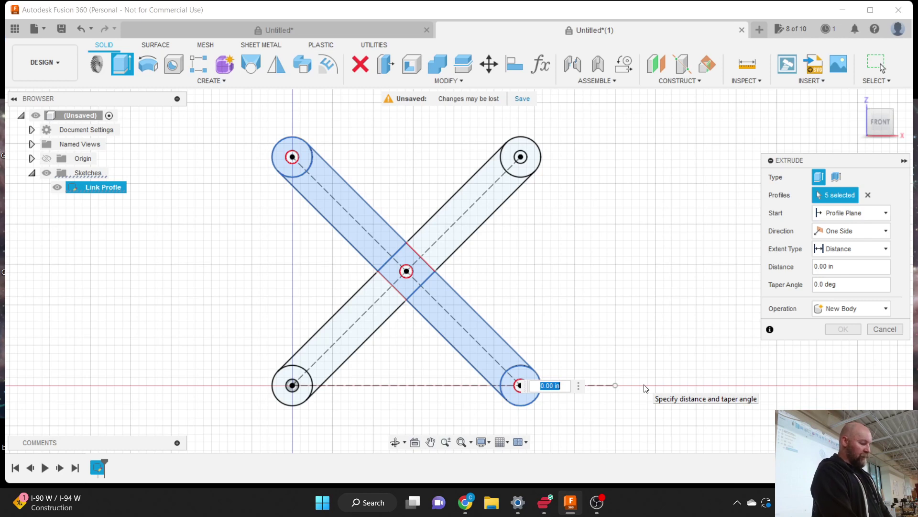
text(.25)
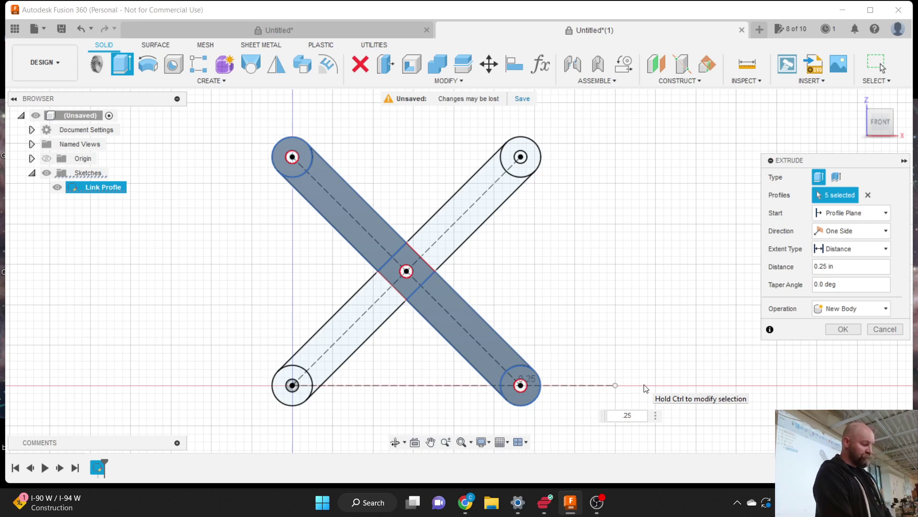
click(842, 329)
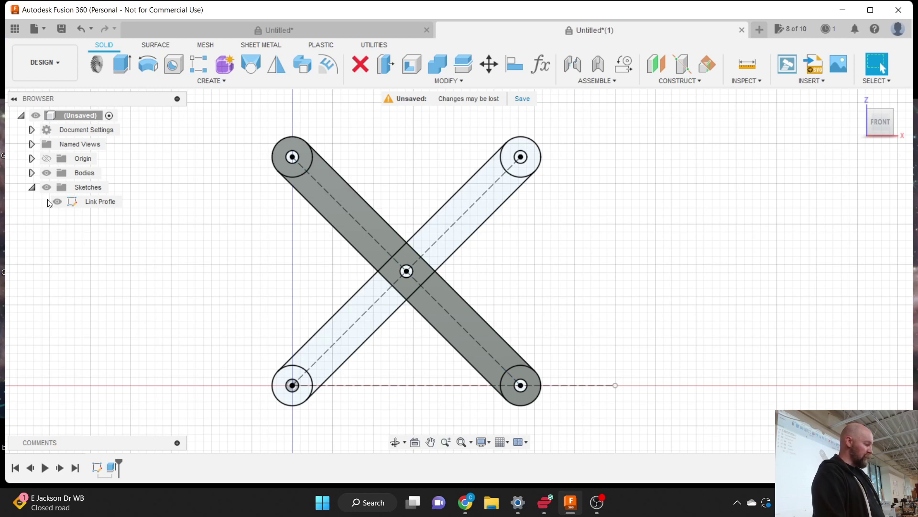
Step: Rename the extruded link body in the browser as Link 1
click(33, 173)
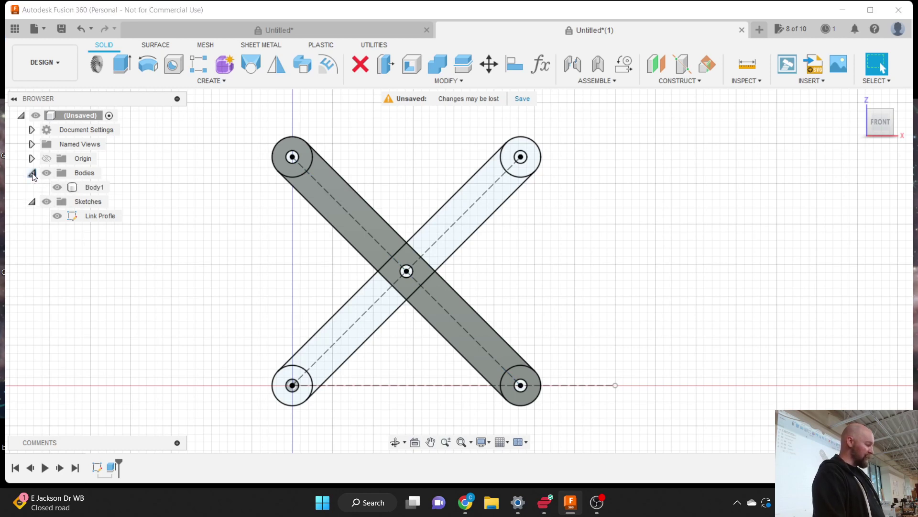
click(93, 191)
double_click(92, 189)
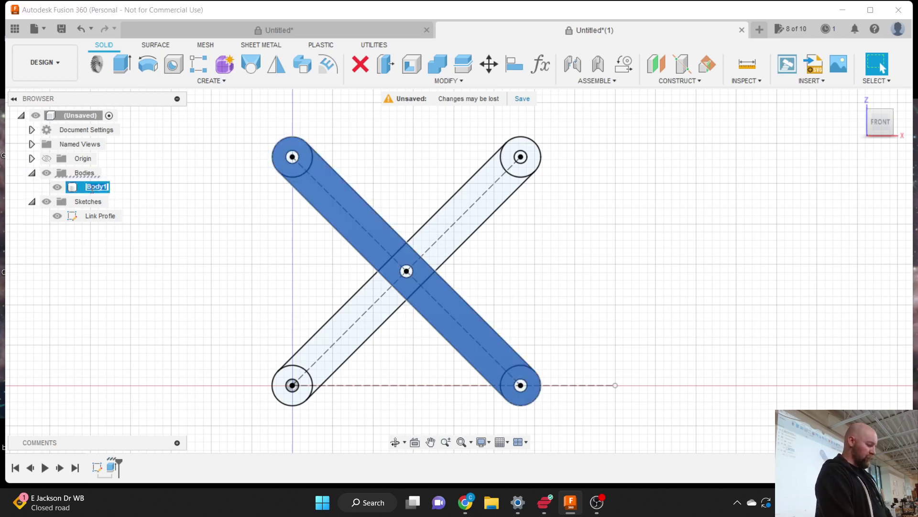
text(Link 1)
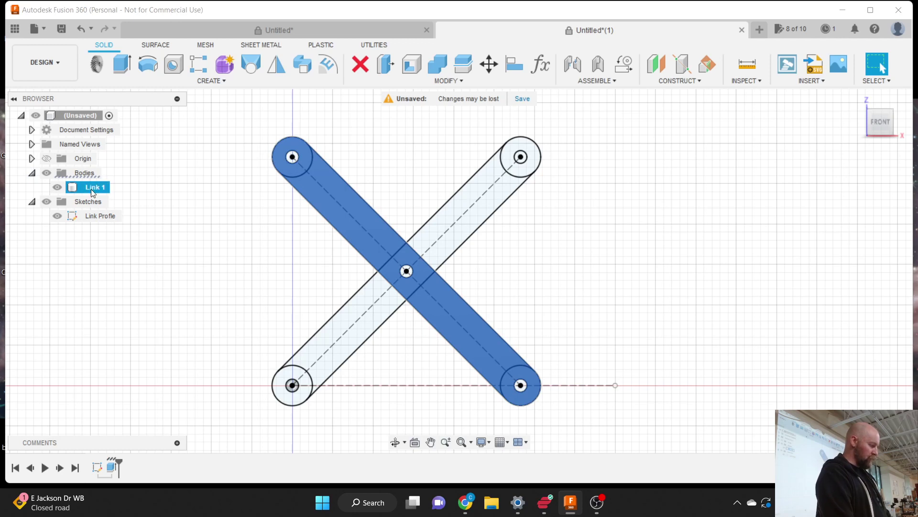
click(191, 190)
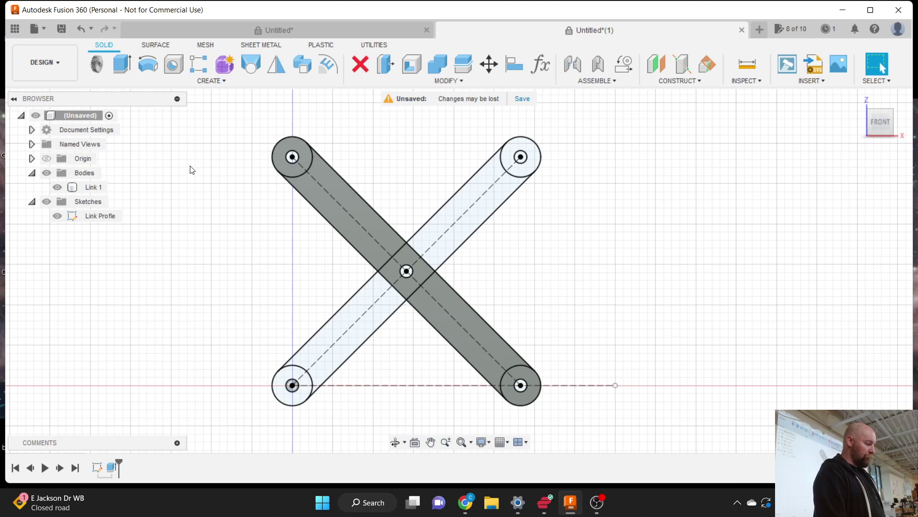
mouse_move(880, 124)
shift+middle_drag(449, 268, 440, 287)
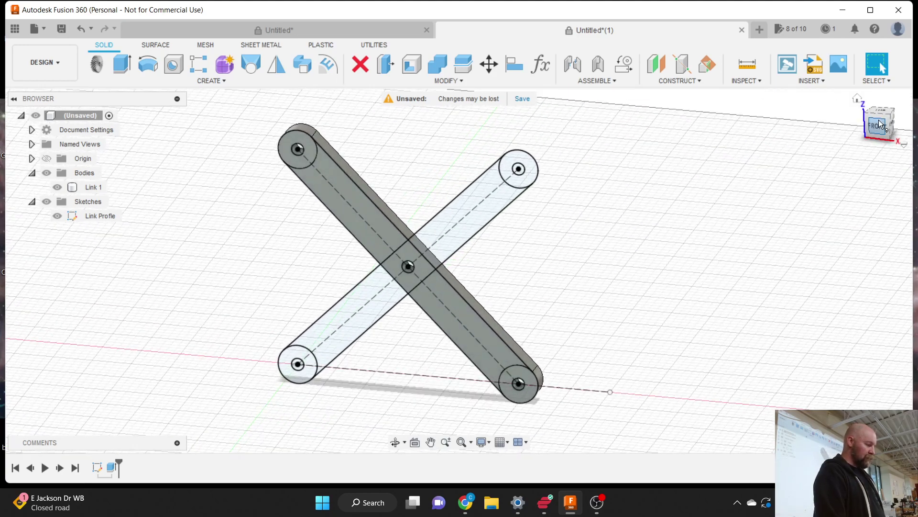
key(e)
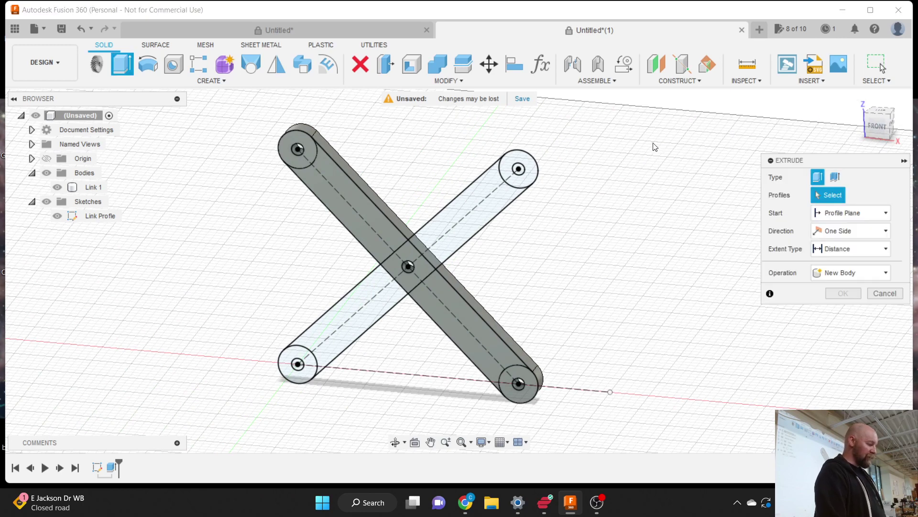
click(510, 167)
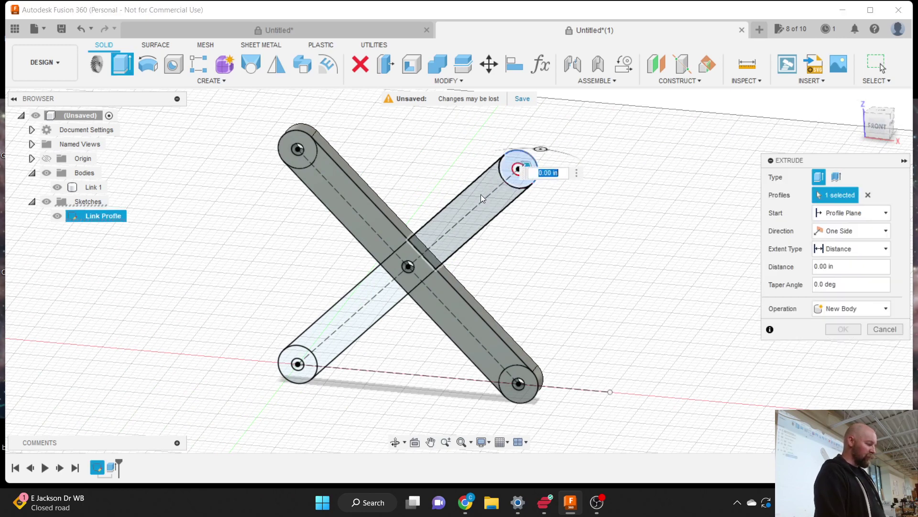
click(480, 194)
click(410, 255)
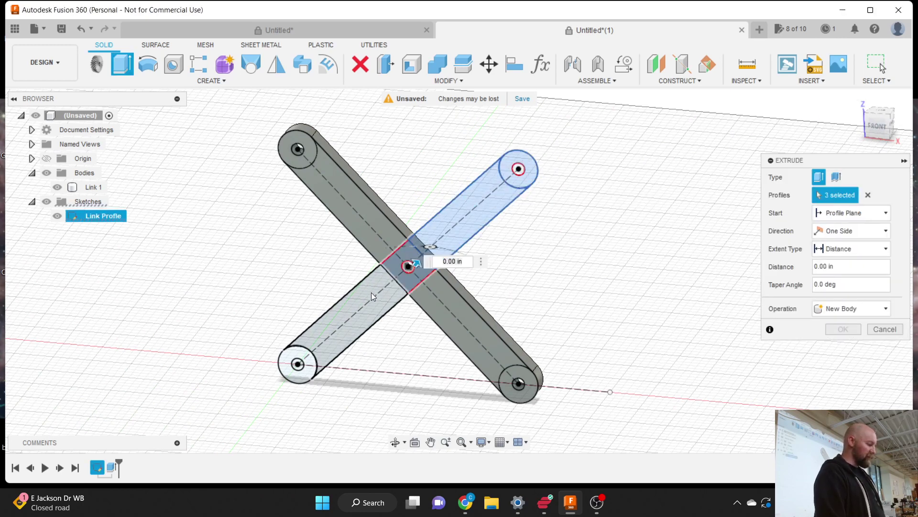
click(335, 322)
click(296, 353)
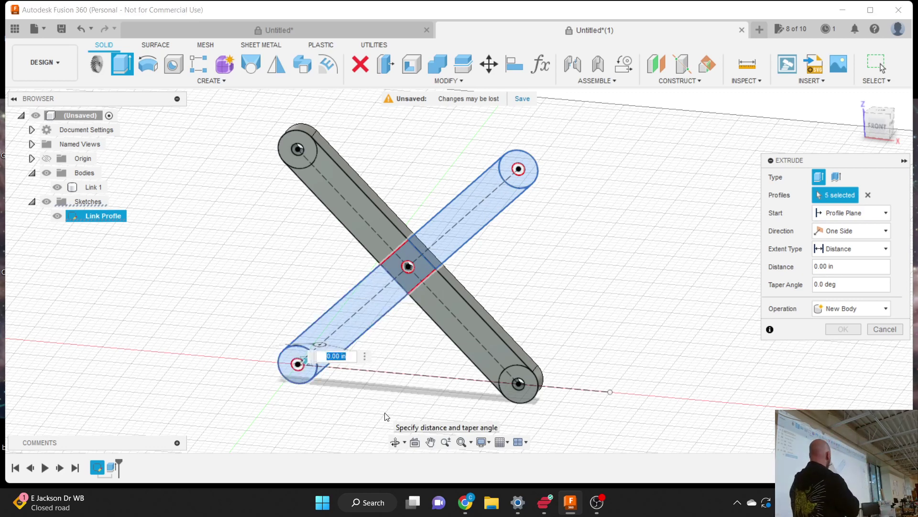
key(Escape)
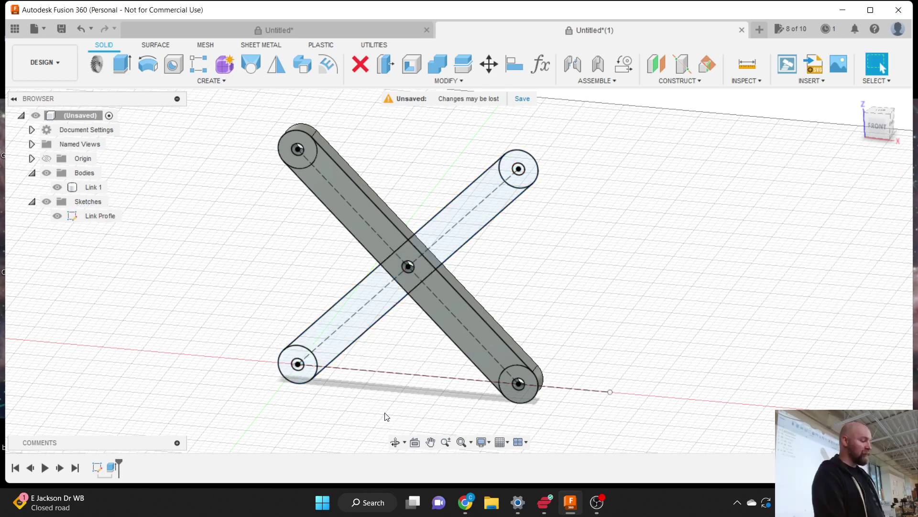
Step: Add a user parameter named Meterial_Thickness in inches with the expression .125, and close the parameters dialog
click(444, 81)
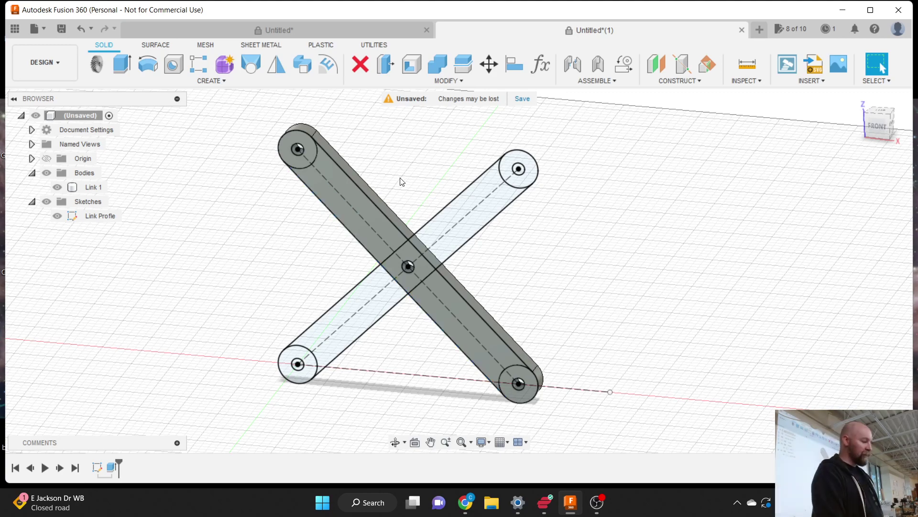
click(444, 81)
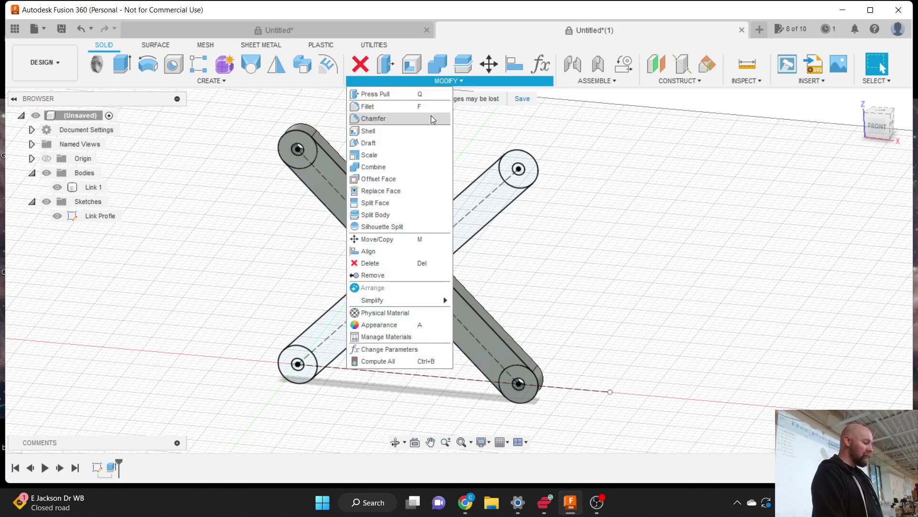
click(411, 350)
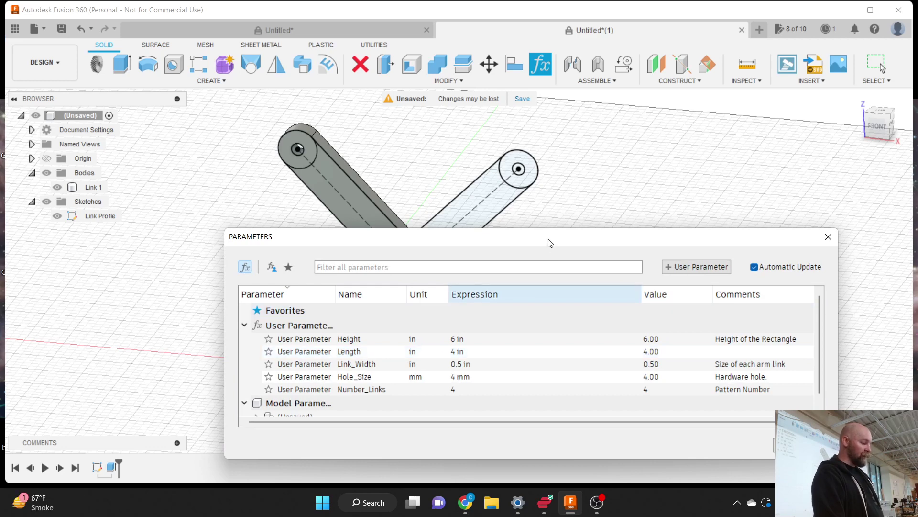
drag(550, 241, 586, 146)
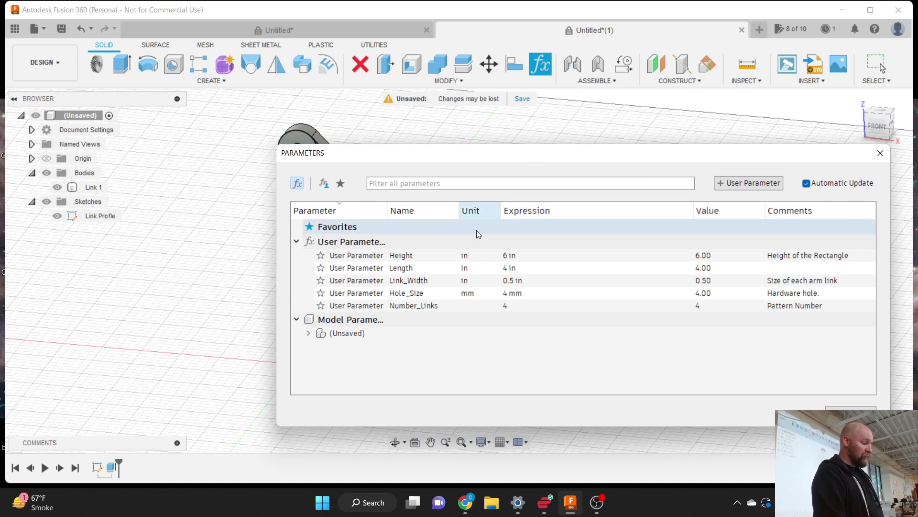
click(746, 185)
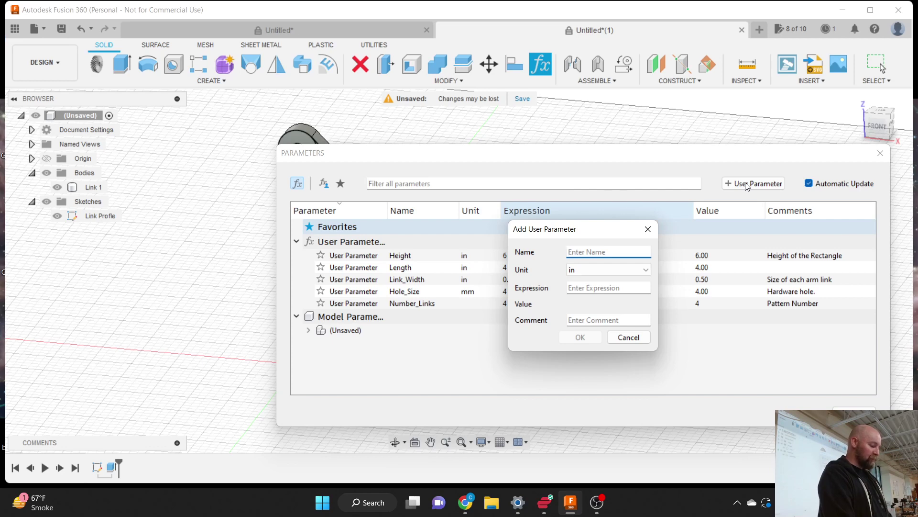
text(M)
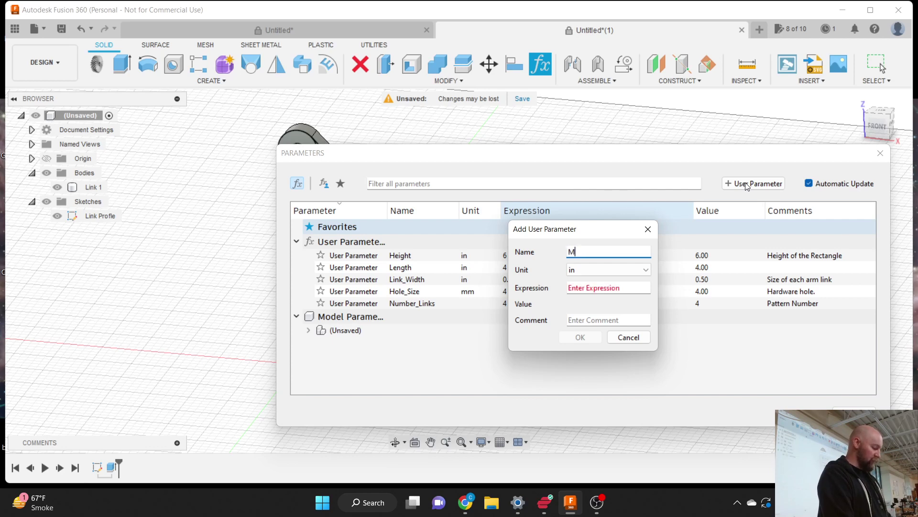
text(eteri)
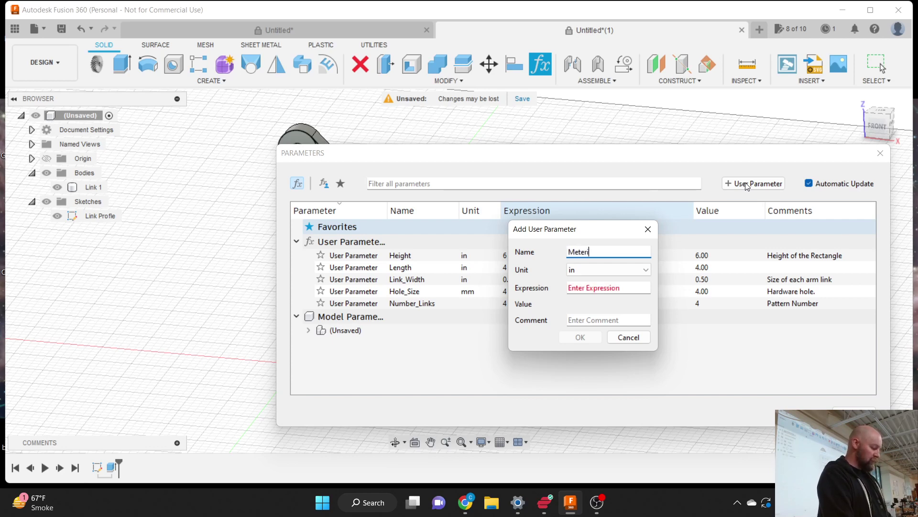
text(al_Thick)
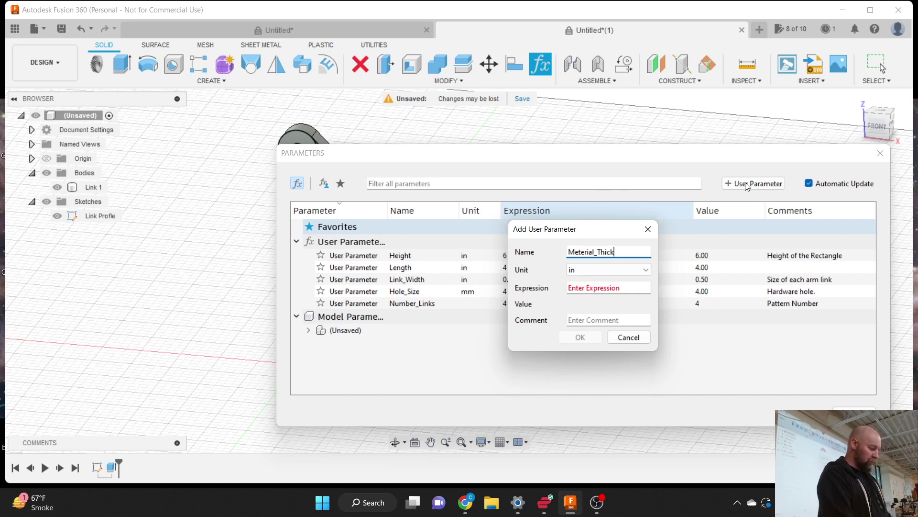
text(ness)
key(Tab)
key(Tab)
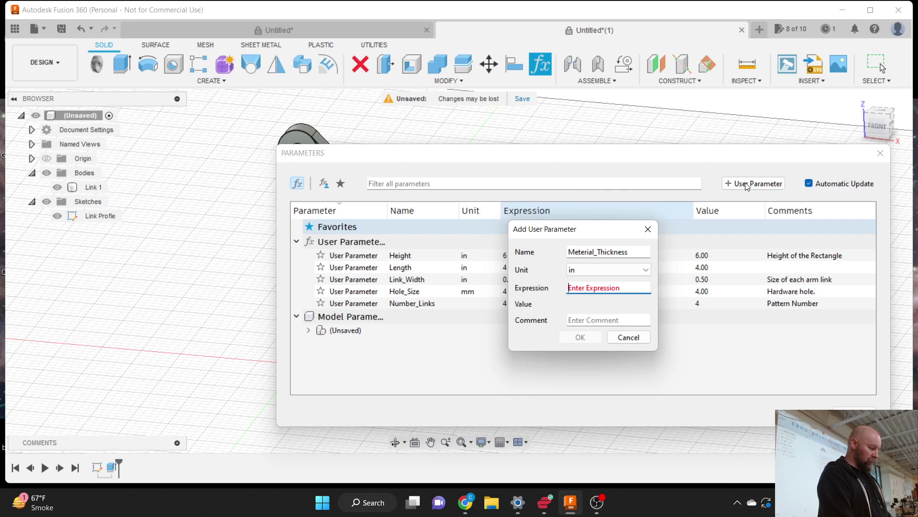
text(.125)
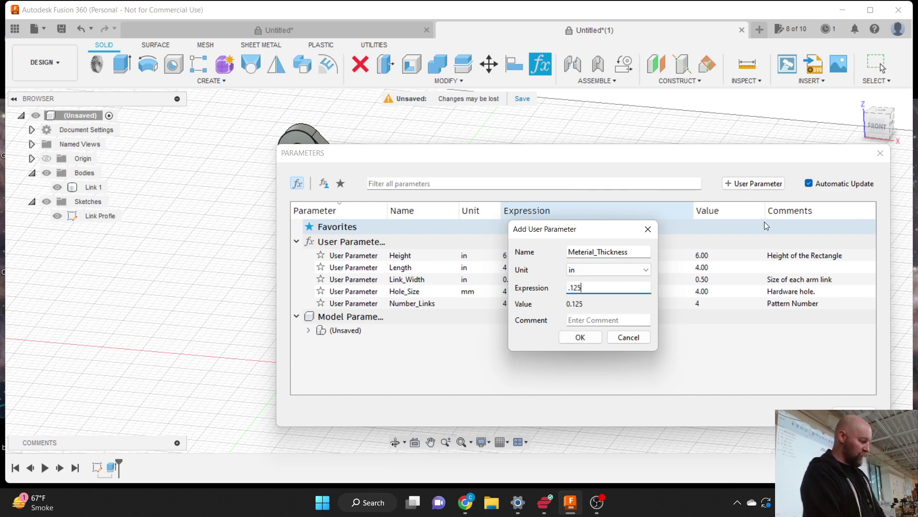
click(569, 337)
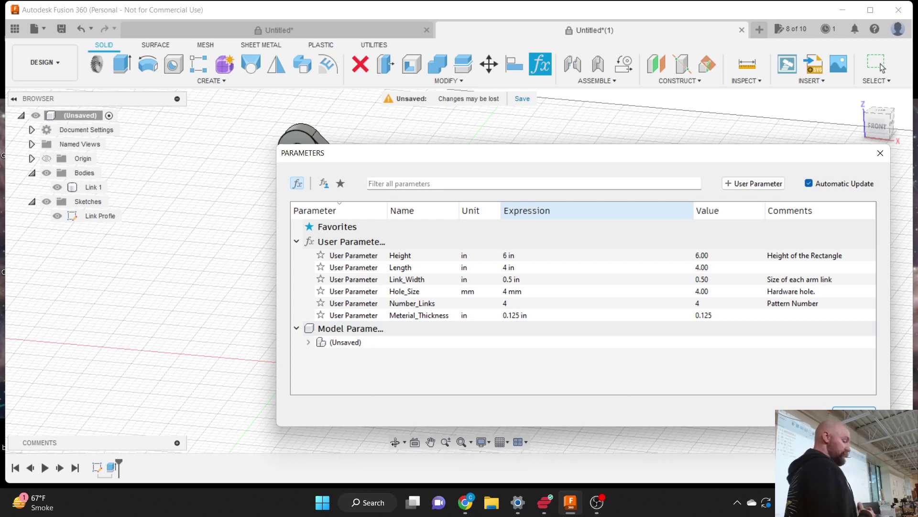
click(883, 69)
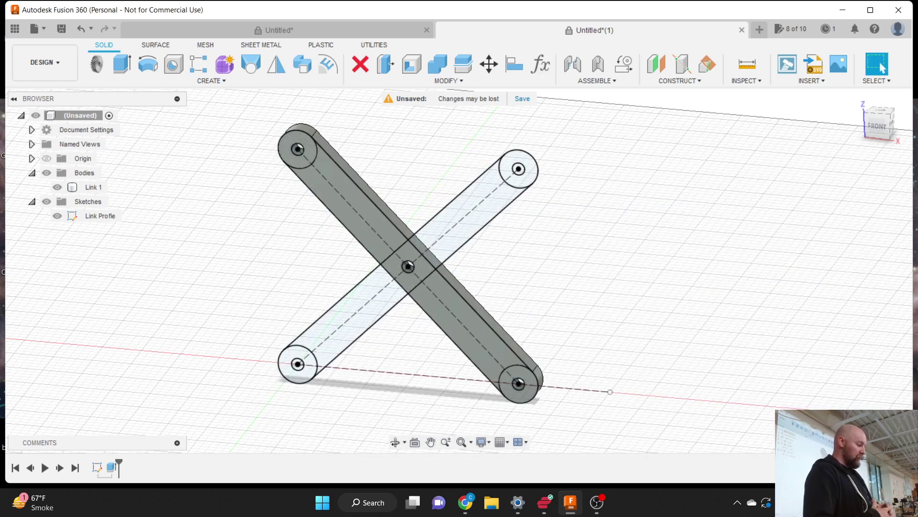
Step: Edit the Link 1 extrusion so its distance is driven by the parameter Meterial_Thickness
right_click(111, 469)
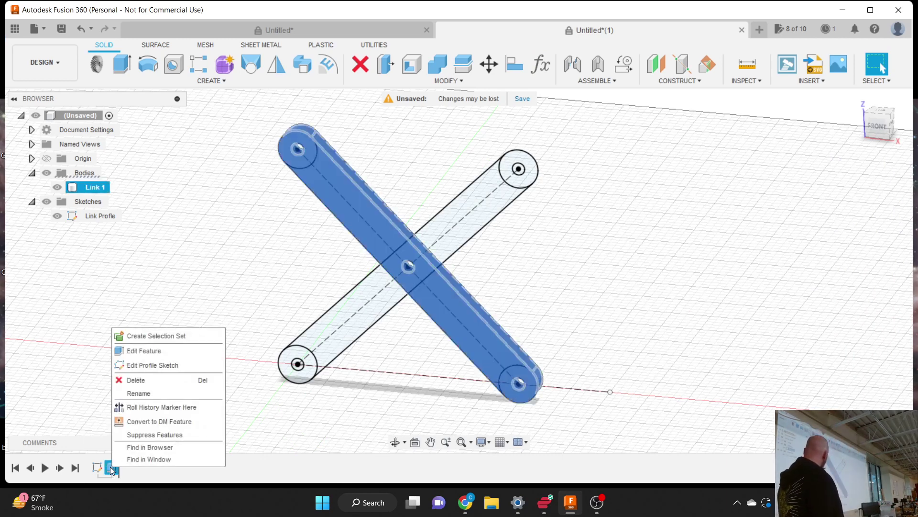
click(142, 351)
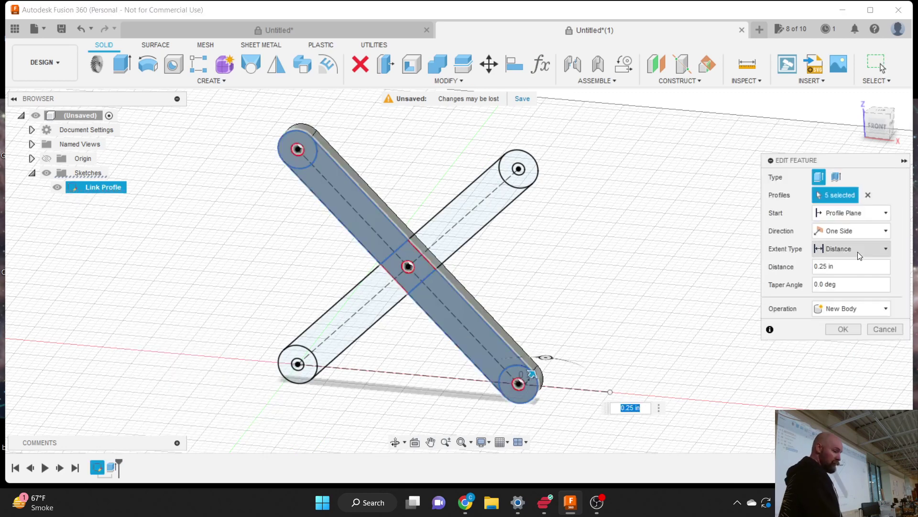
drag(791, 162, 655, 172)
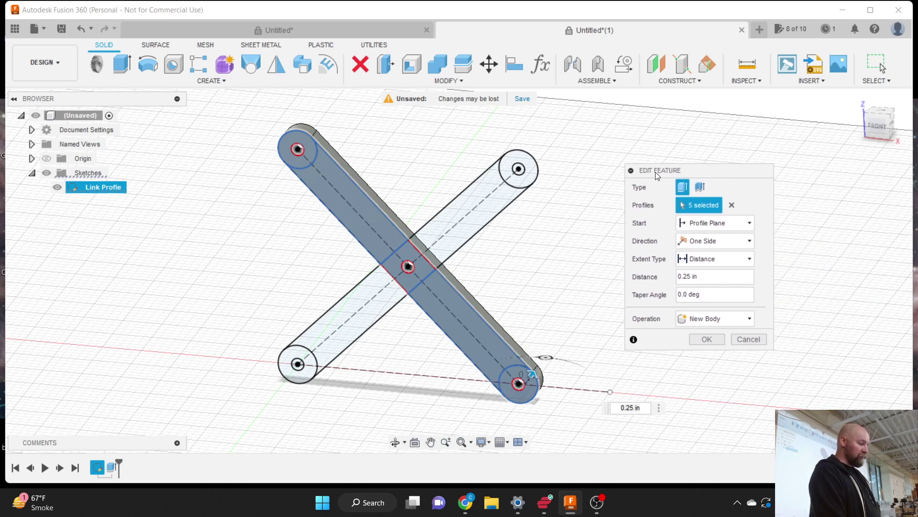
click(701, 279)
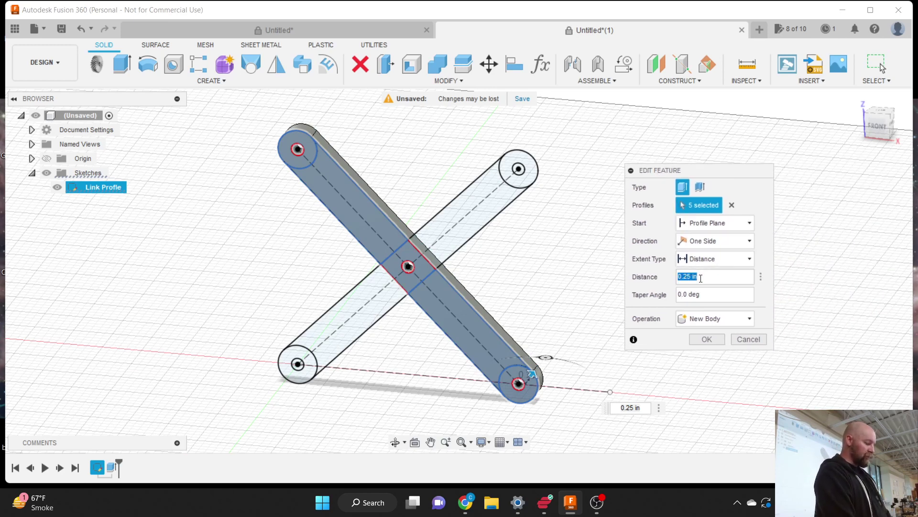
text(M)
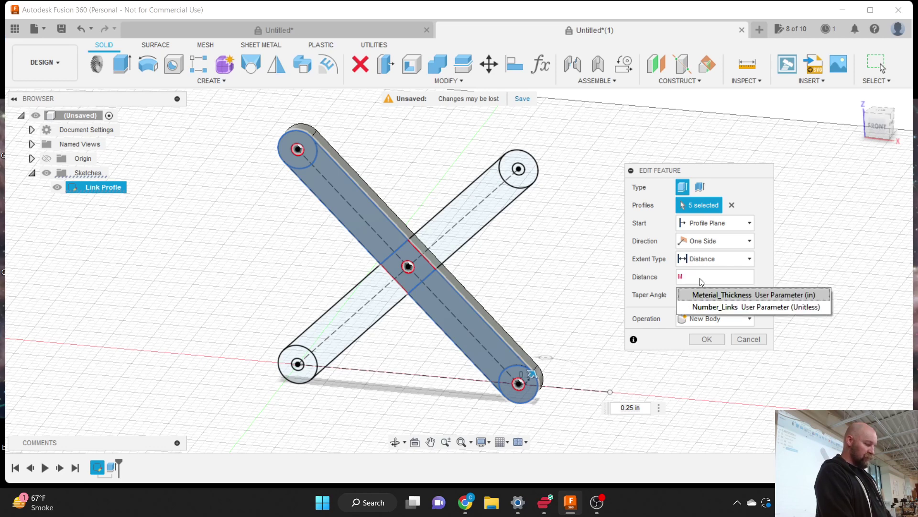
key(Return)
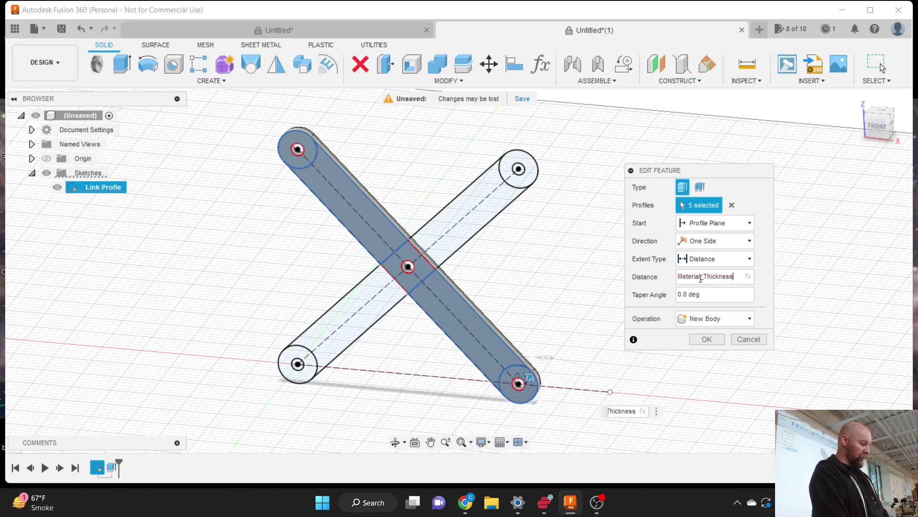
click(707, 339)
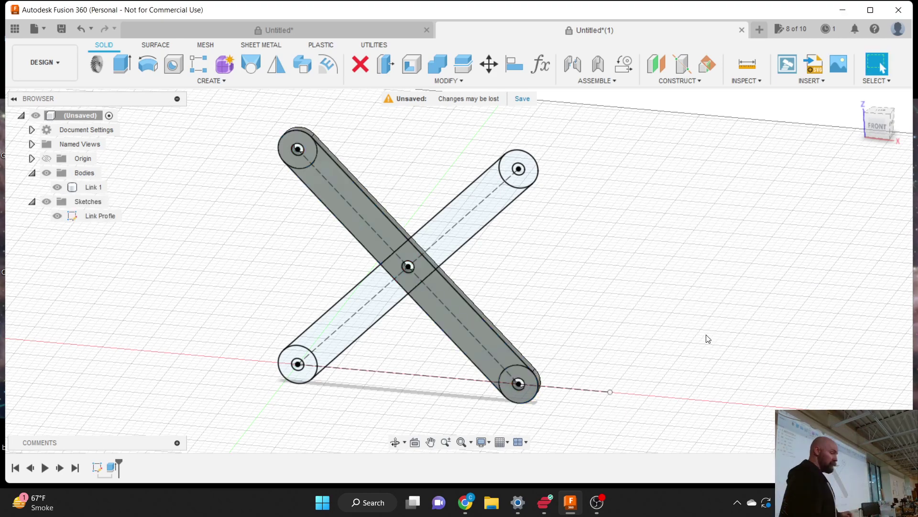
Step: Set up an extrusion of all five profiles of the link running from lower left to upper right, with distance Meterial_Thickness and the holes left open
key(e)
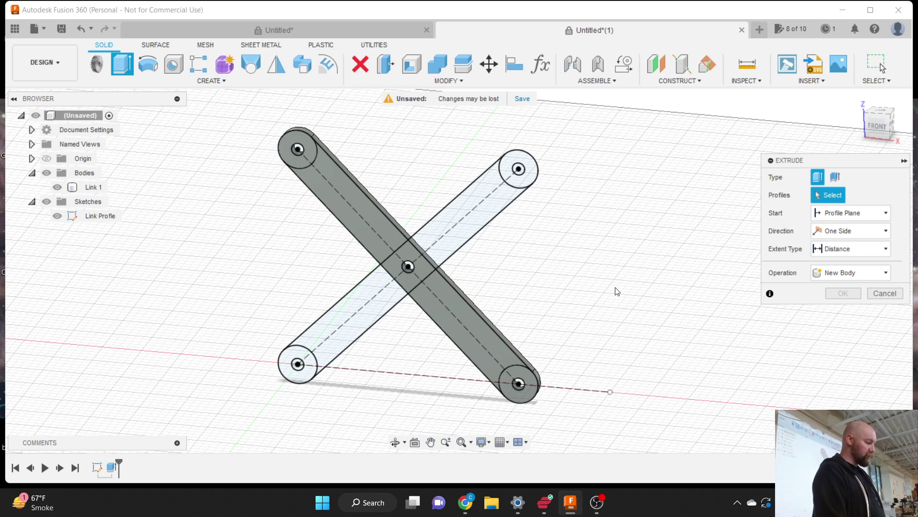
click(472, 222)
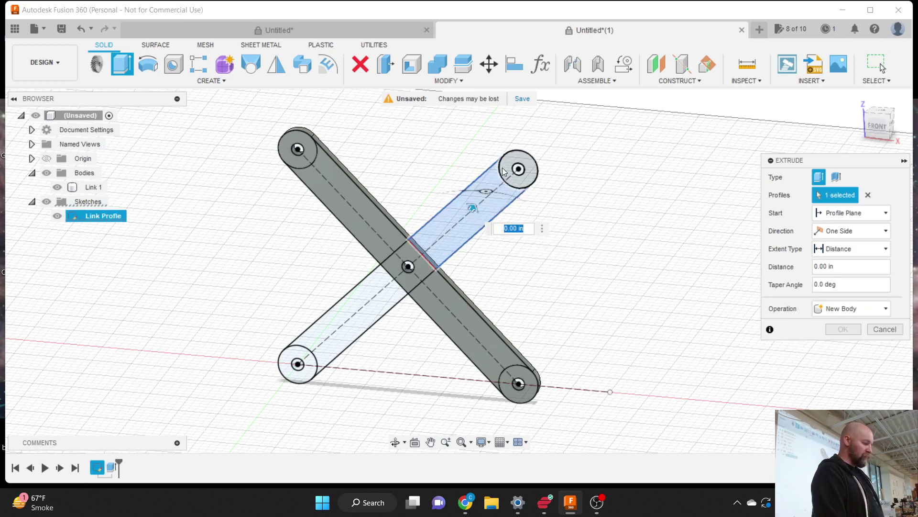
click(526, 160)
click(407, 251)
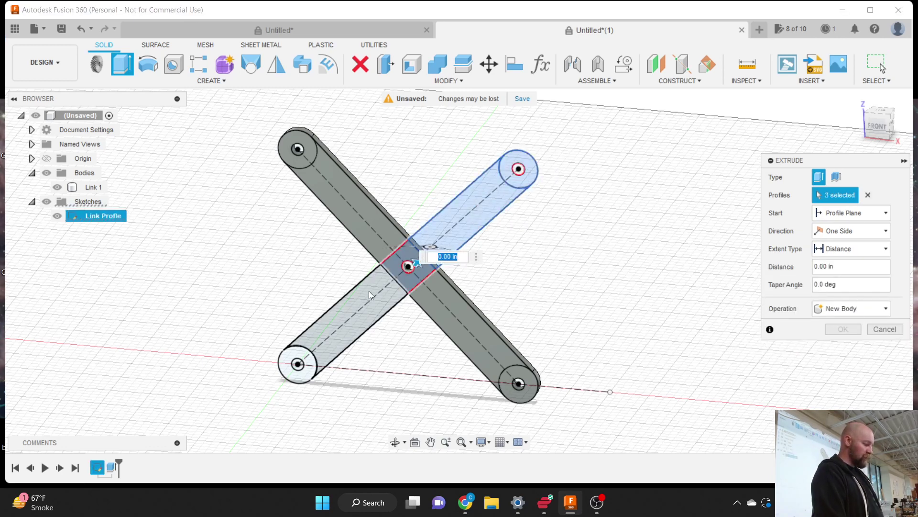
click(337, 316)
click(297, 353)
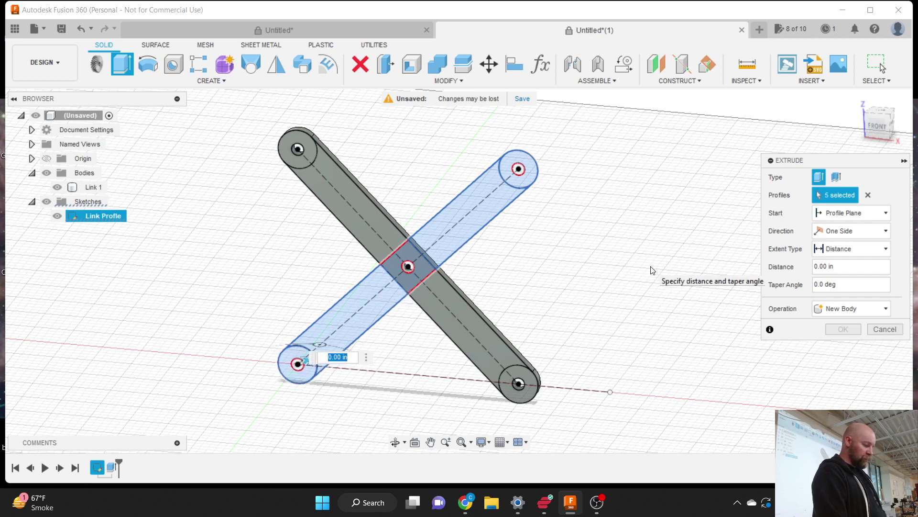
text(_)
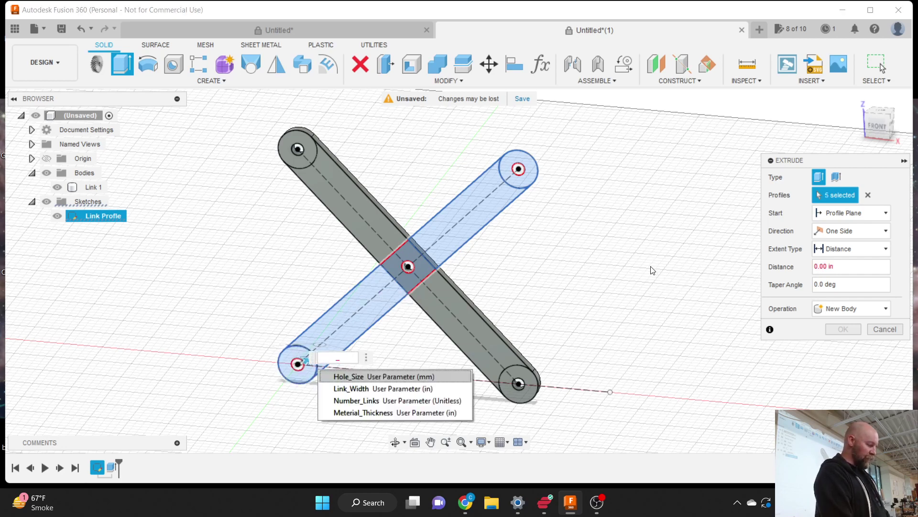
key(Down)
key(Down)
key(Down)
key(Return)
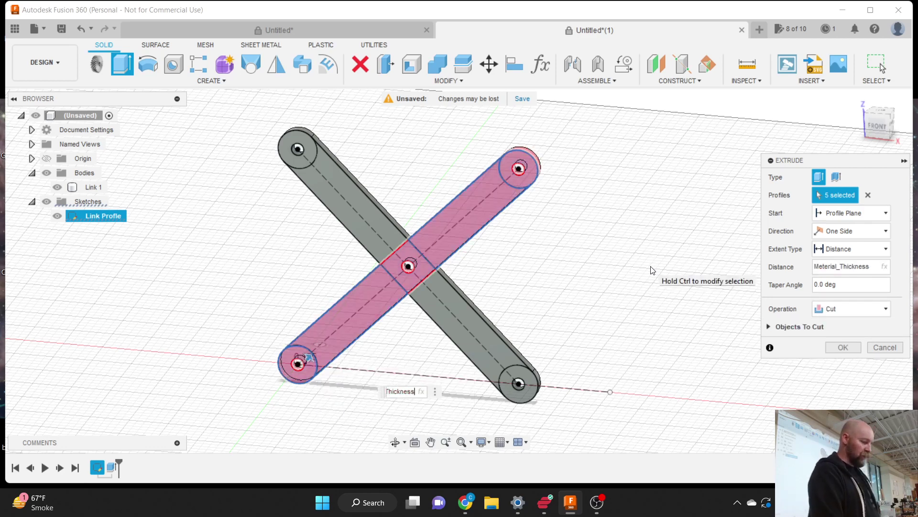
Step: Reverse the extrusion with the distance -Meterial_Thickness and create it as a new body
drag(865, 131, 872, 128)
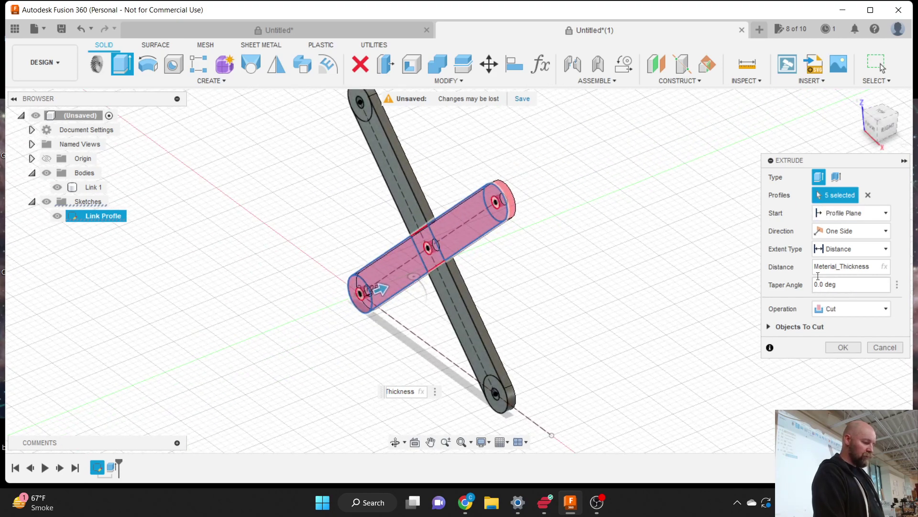
text(-)
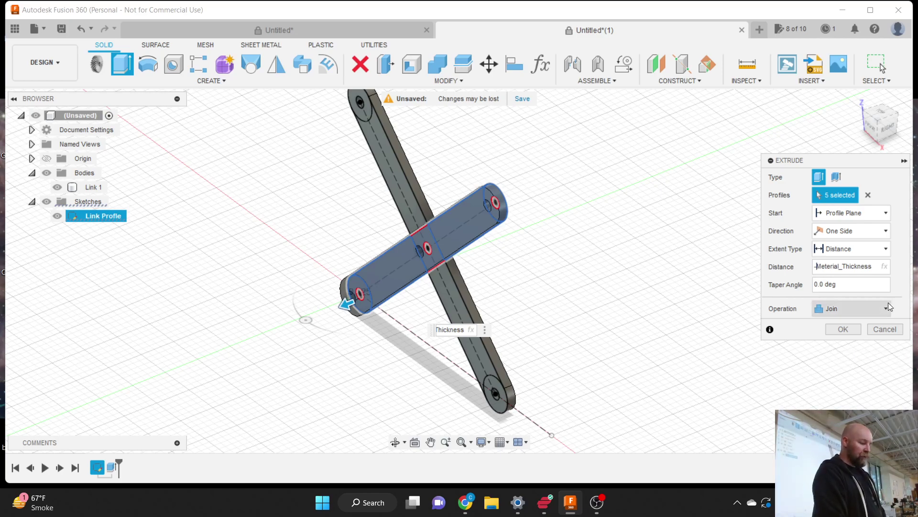
mouse_move(898, 154)
mouse_down()
mouse_move(917, 117)
mouse_move(880, 135)
mouse_up()
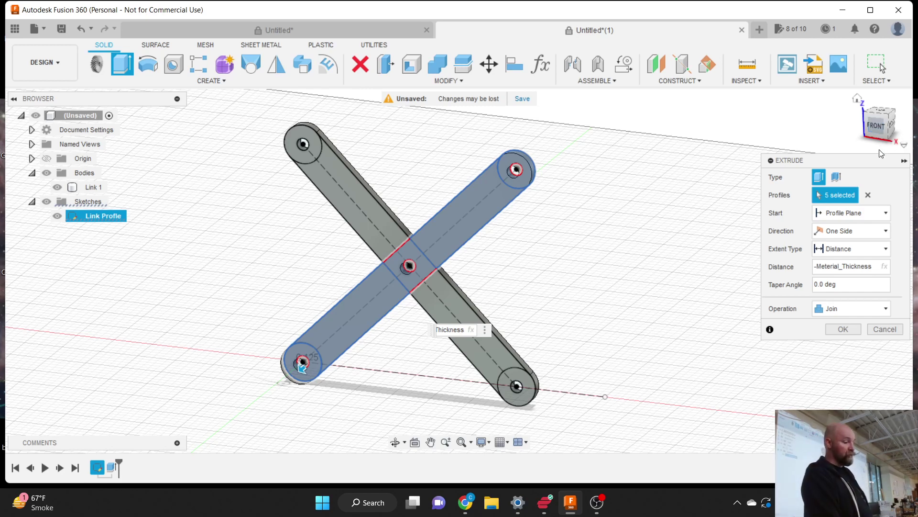
drag(850, 160, 705, 137)
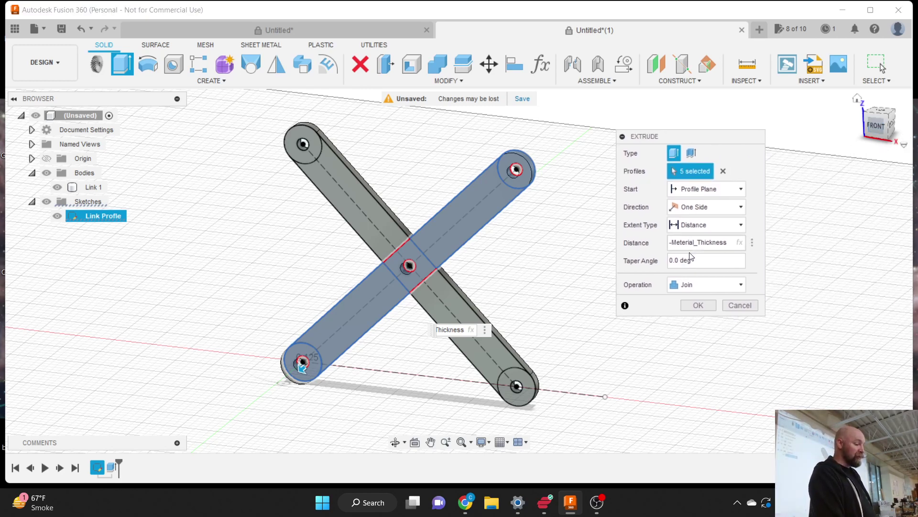
click(689, 284)
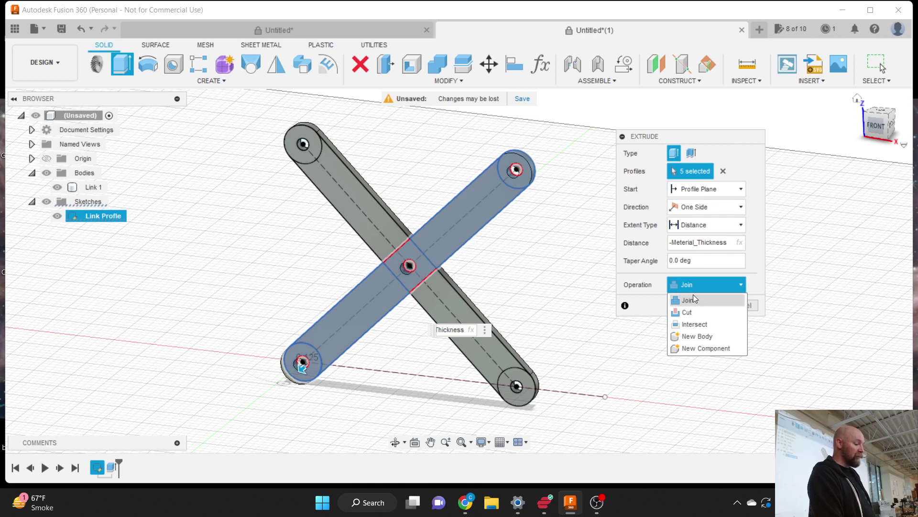
click(699, 336)
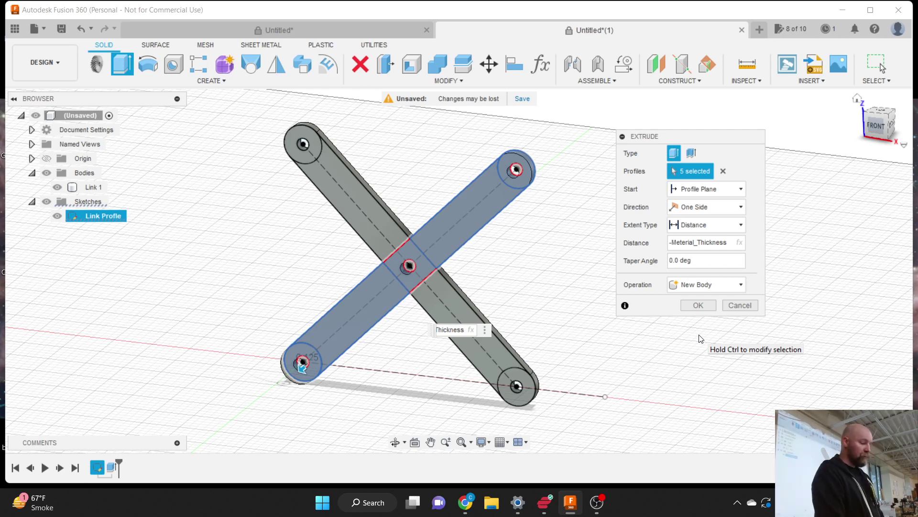
click(699, 305)
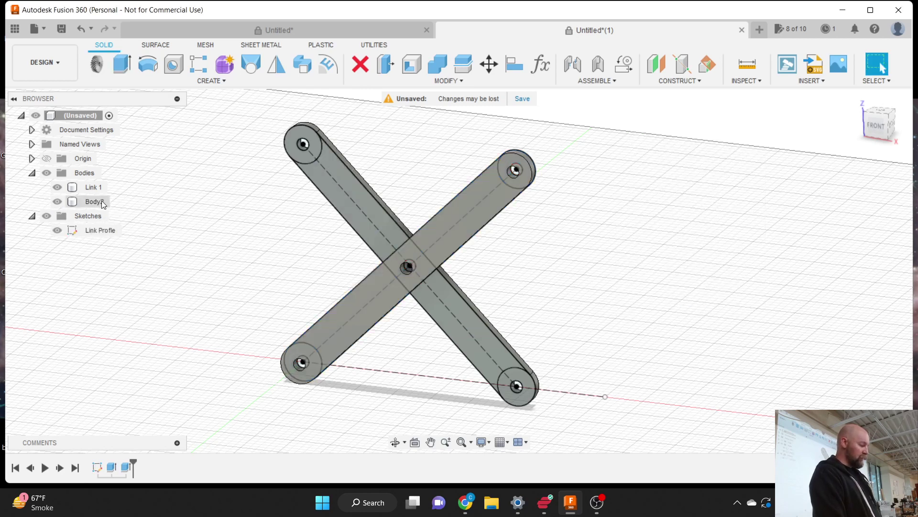
Step: Rename the second link body in the browser as Link 2 and hide the Link Profle sketch
double_click(96, 201)
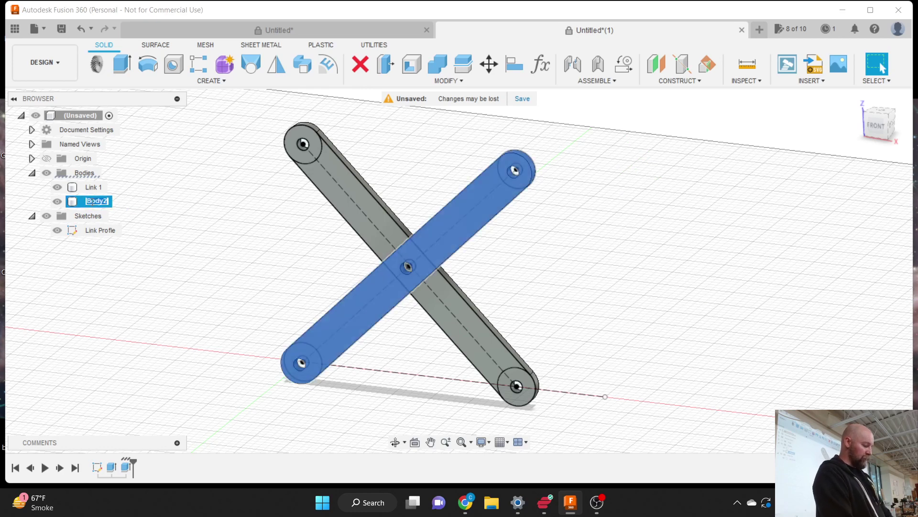
text(Link 2)
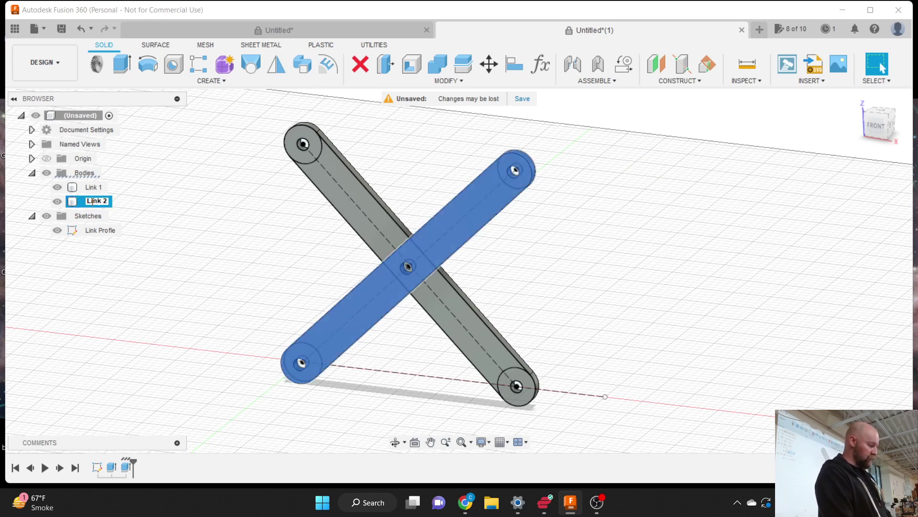
key(Return)
click(57, 231)
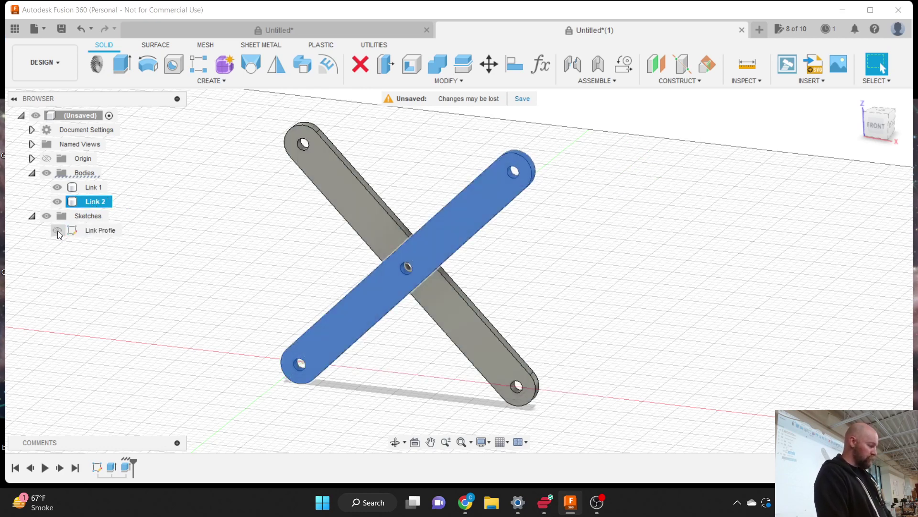
click(253, 271)
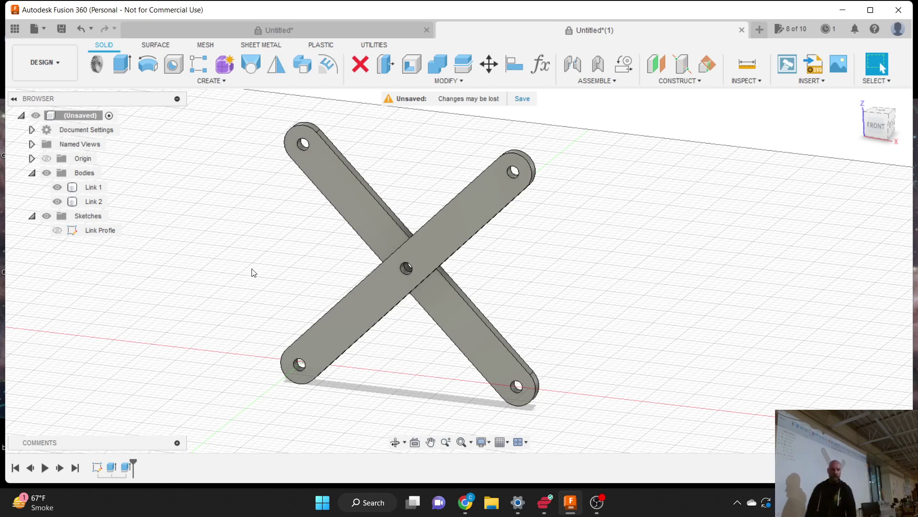
Step: Rename the Link 1 body as Front and the Link 2 body as Back
double_click(92, 188)
text(Fr)
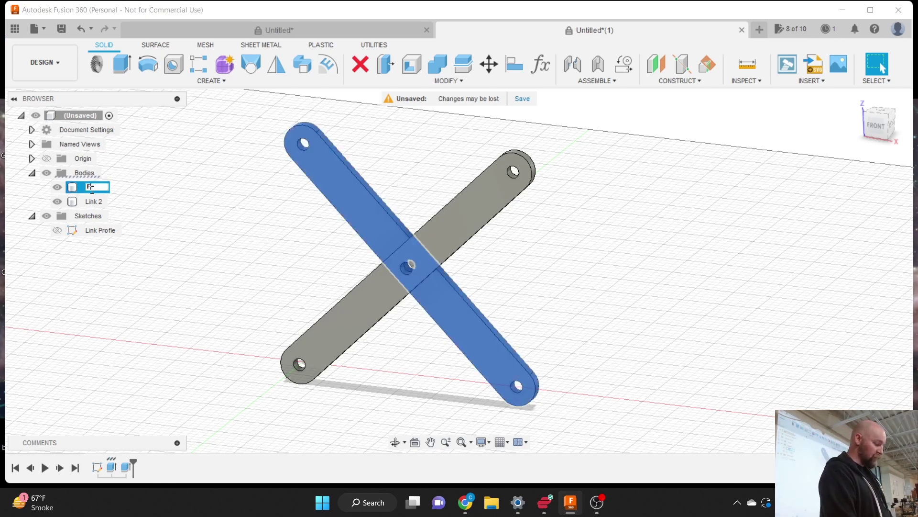
text(ont)
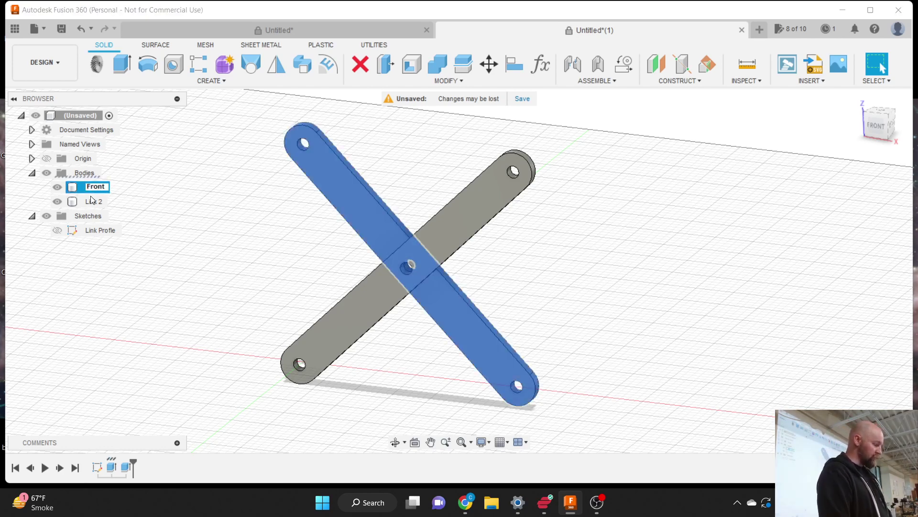
click(90, 202)
click(90, 202)
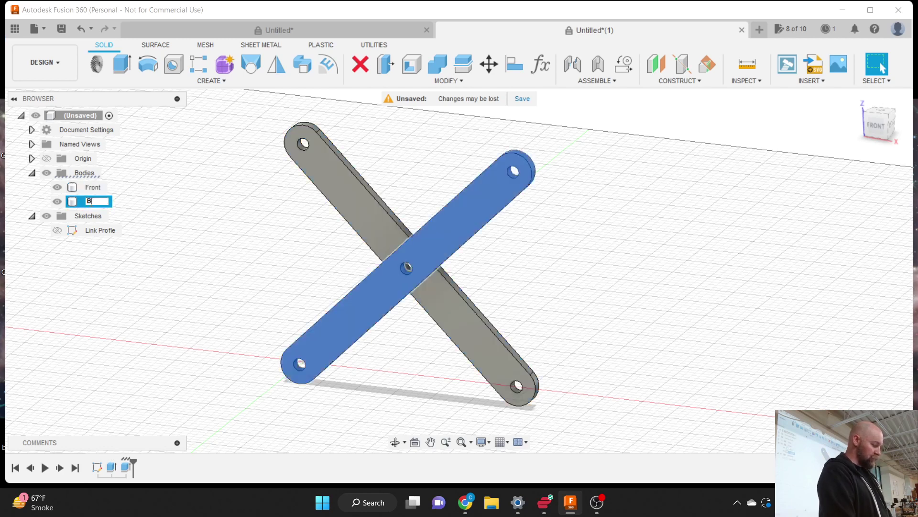
text(Back)
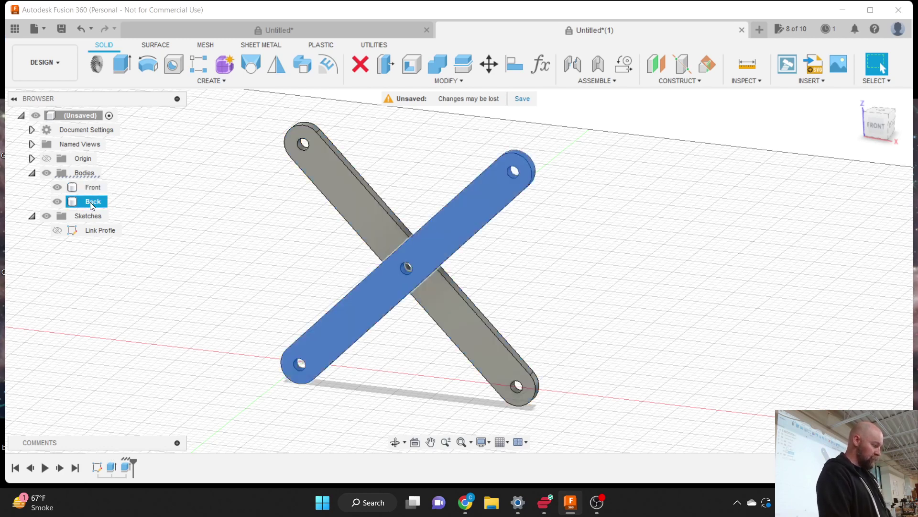
click(162, 217)
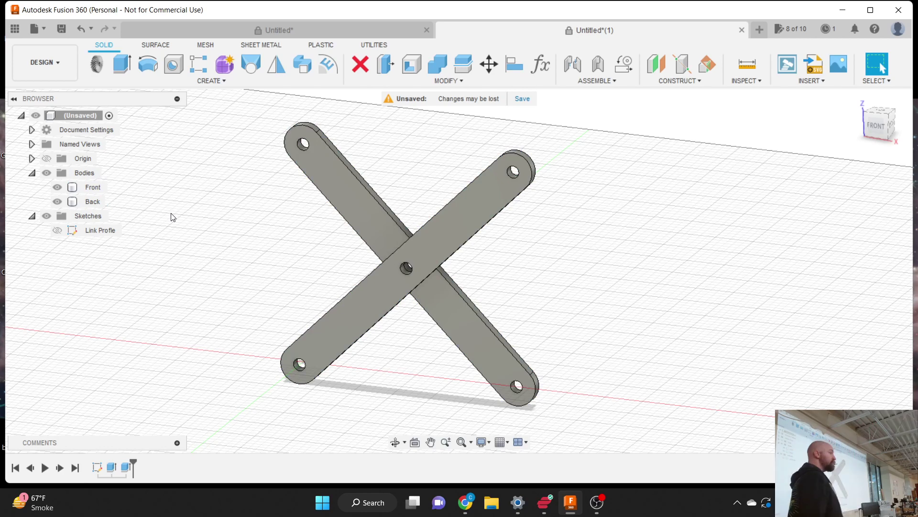
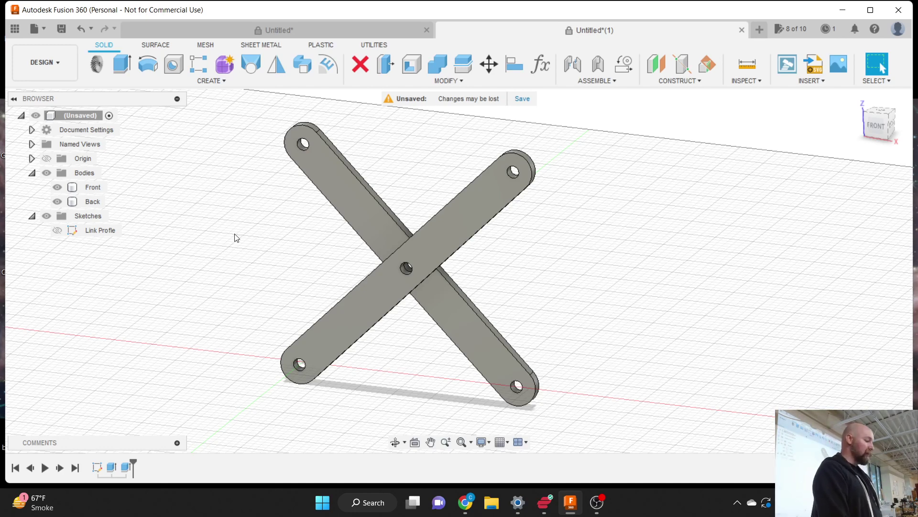
Step: Start a rectangular pattern with object type Bodies and select the Back link as an object
scroll(427, 366, down, 3)
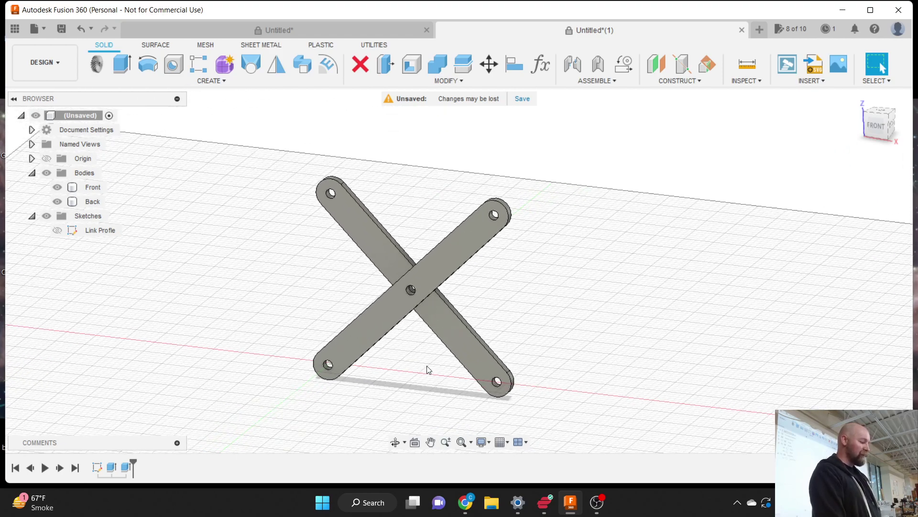
scroll(346, 249, up, 2)
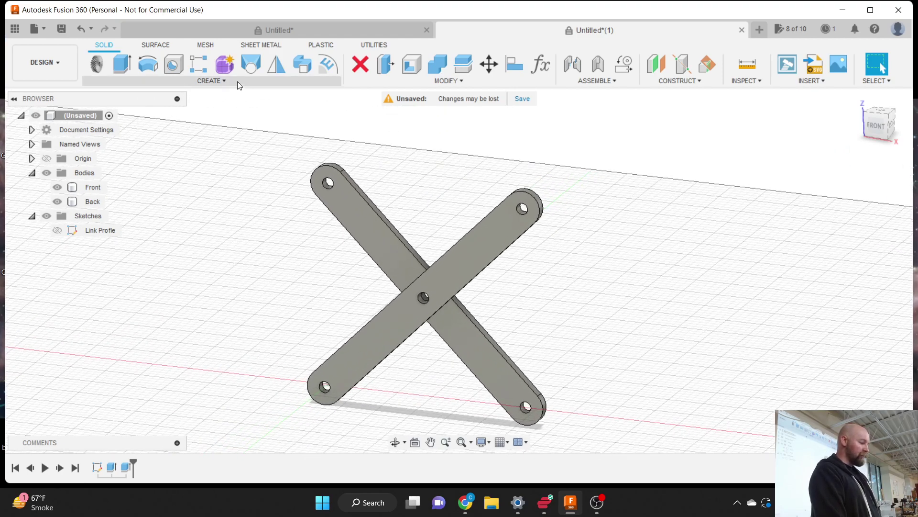
click(222, 79)
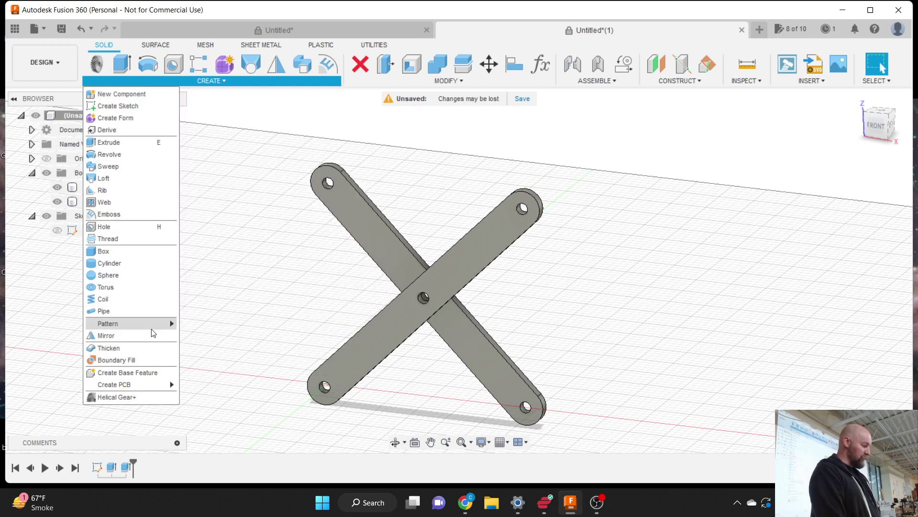
mouse_move(151, 324)
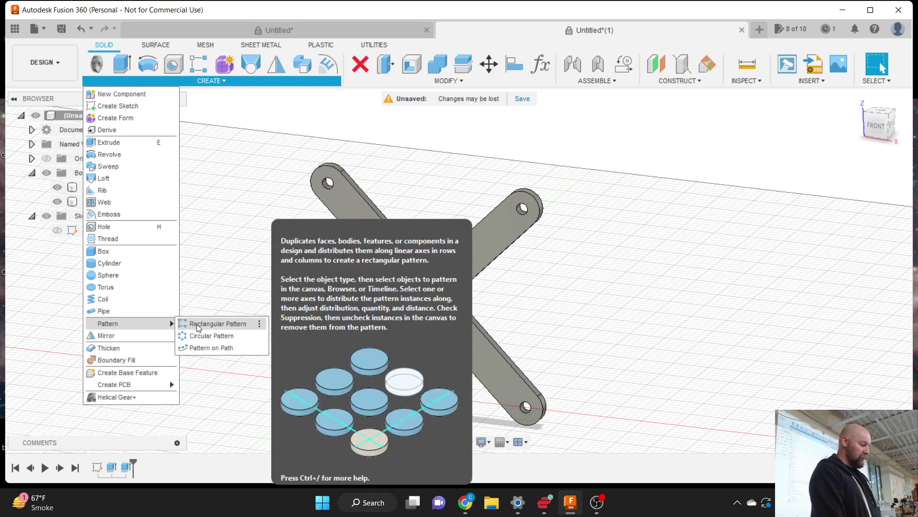
click(210, 325)
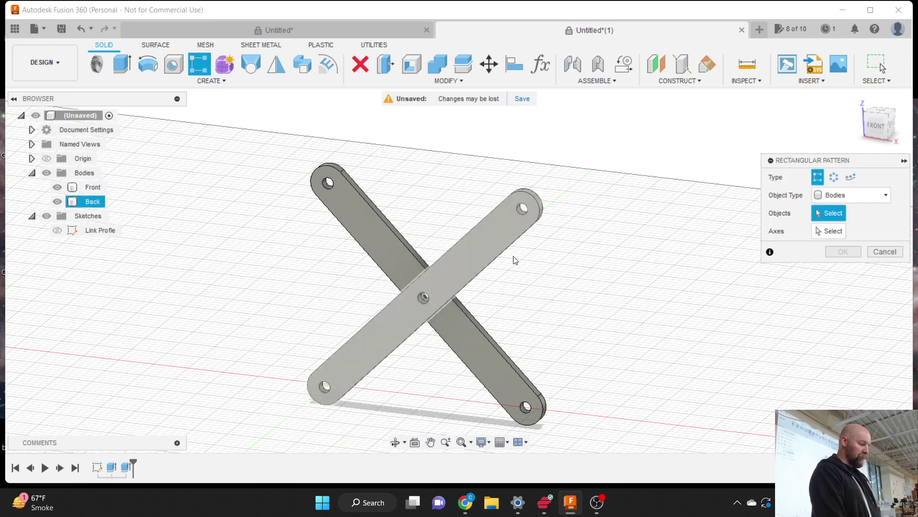
click(846, 203)
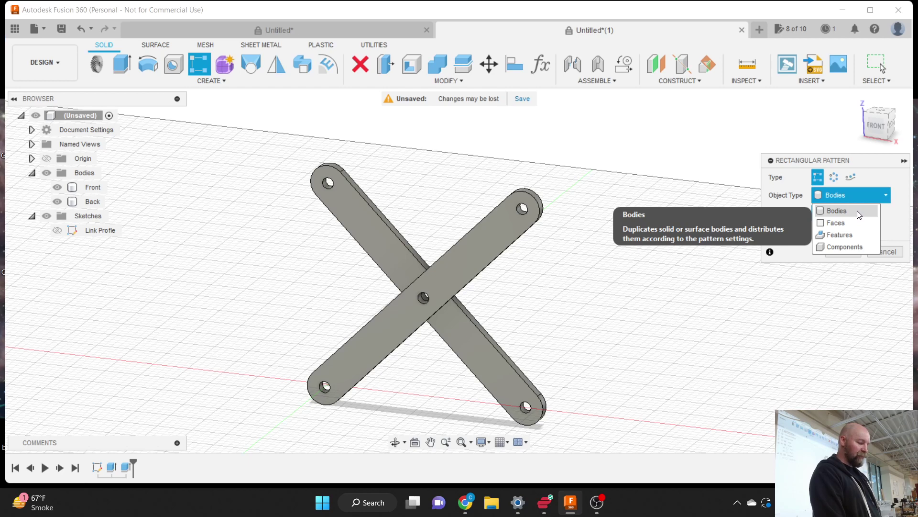
click(857, 211)
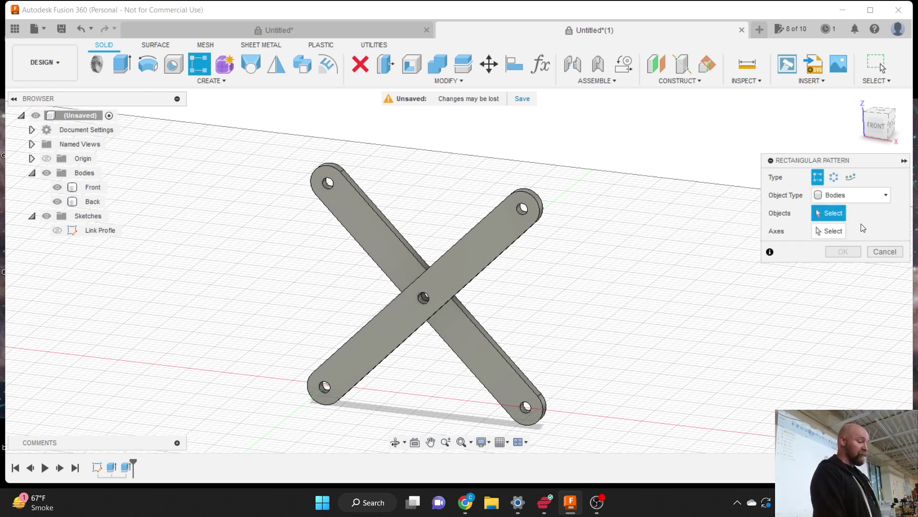
click(479, 250)
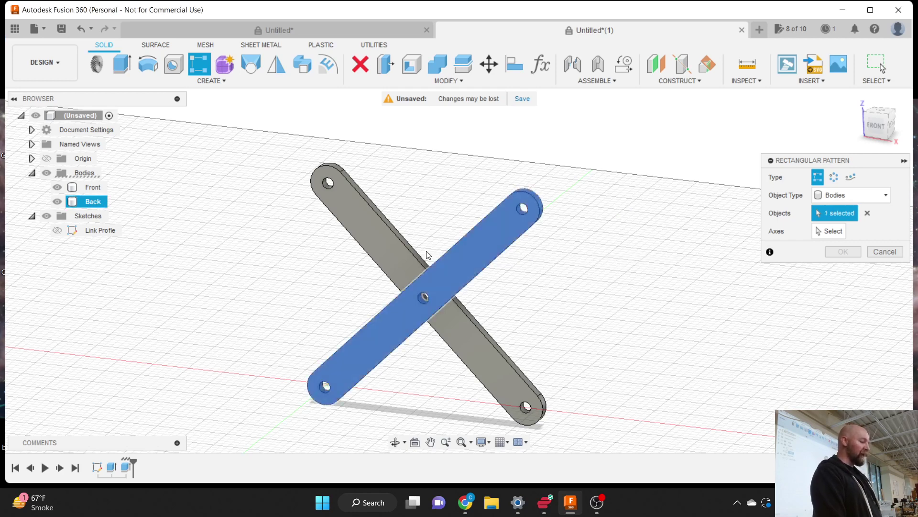
Step: Add the Front body to the pattern selection, pattern both links along the red X axis, and set the spacing to 3.50 in
click(407, 252)
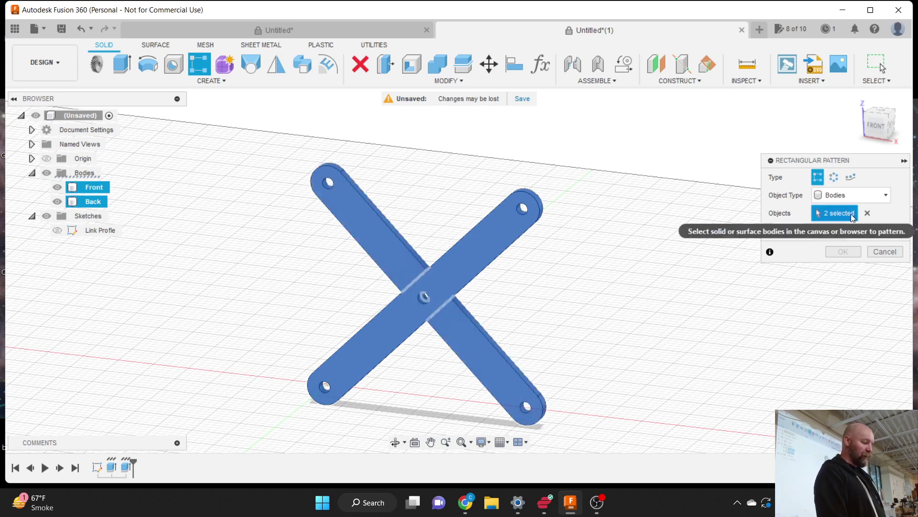
click(826, 233)
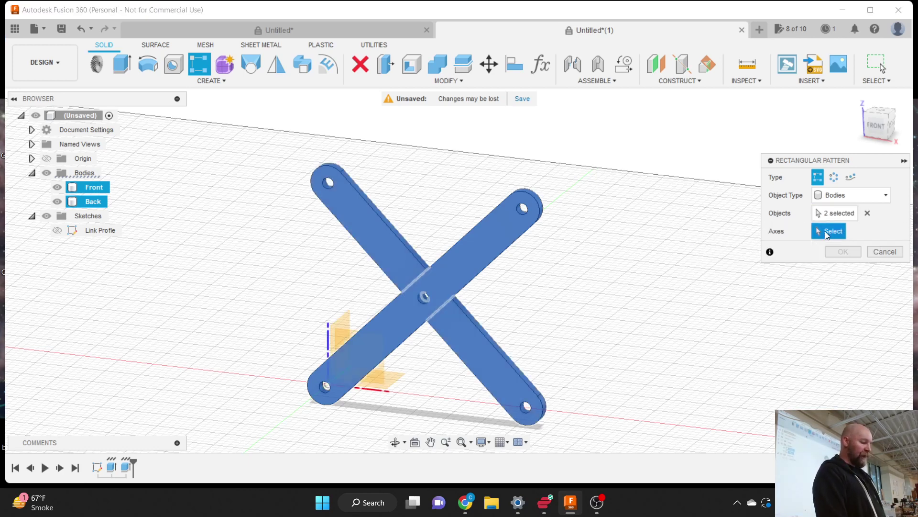
click(383, 395)
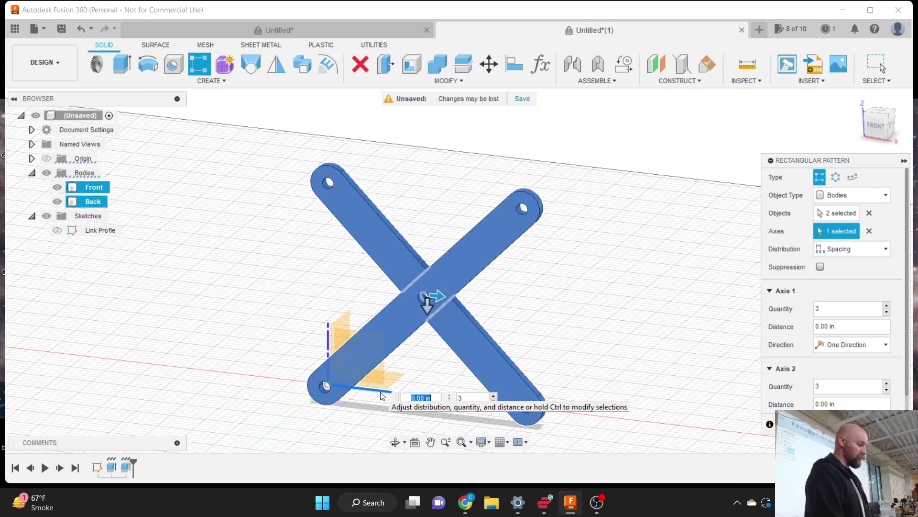
scroll(261, 265, down, 3)
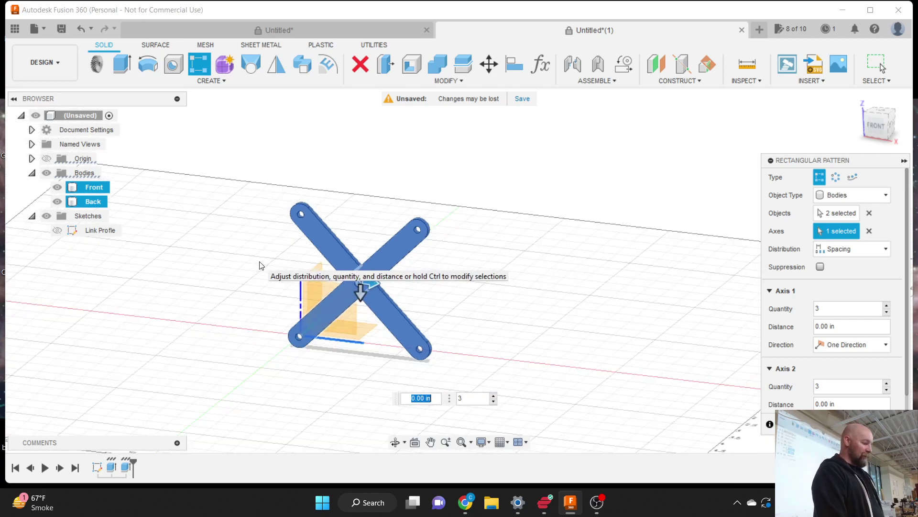
drag(369, 285, 517, 297)
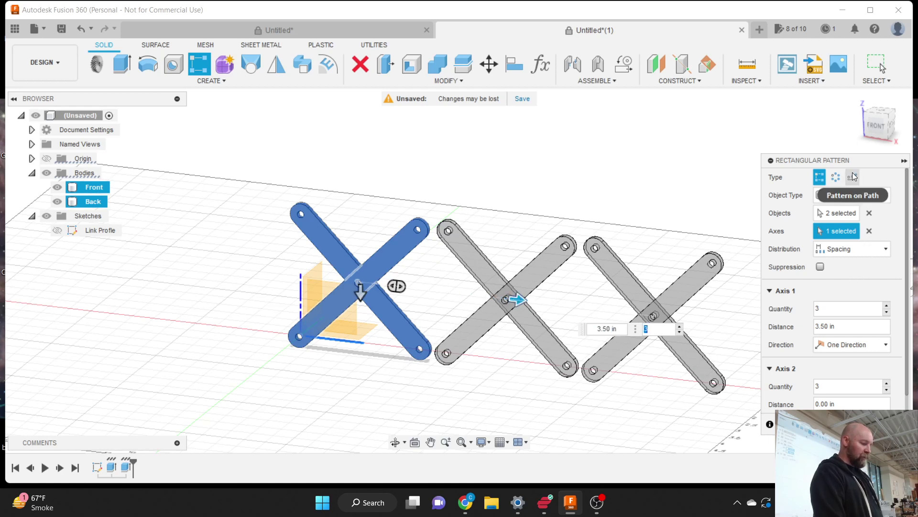
Step: Keep the pattern distribution as Spacing and set the Axis 1 quantity to the Number_Links parameter
drag(846, 158, 710, 114)
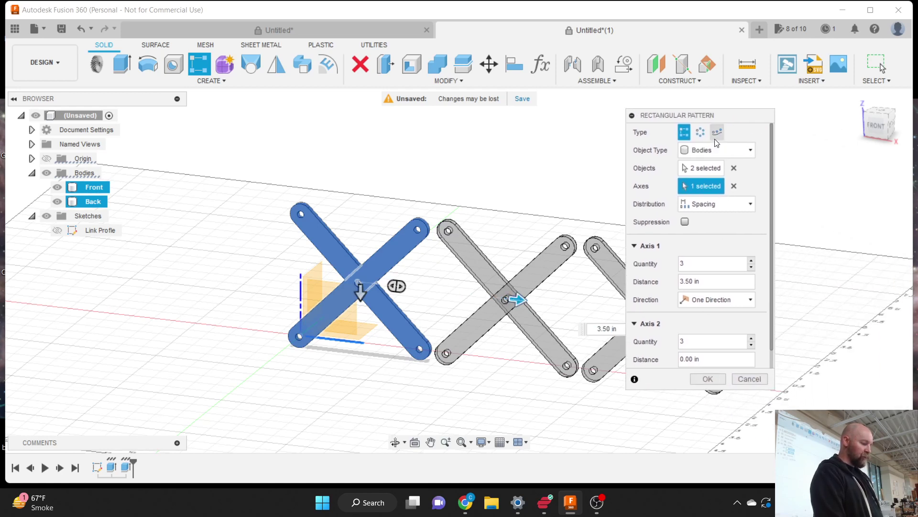
click(724, 204)
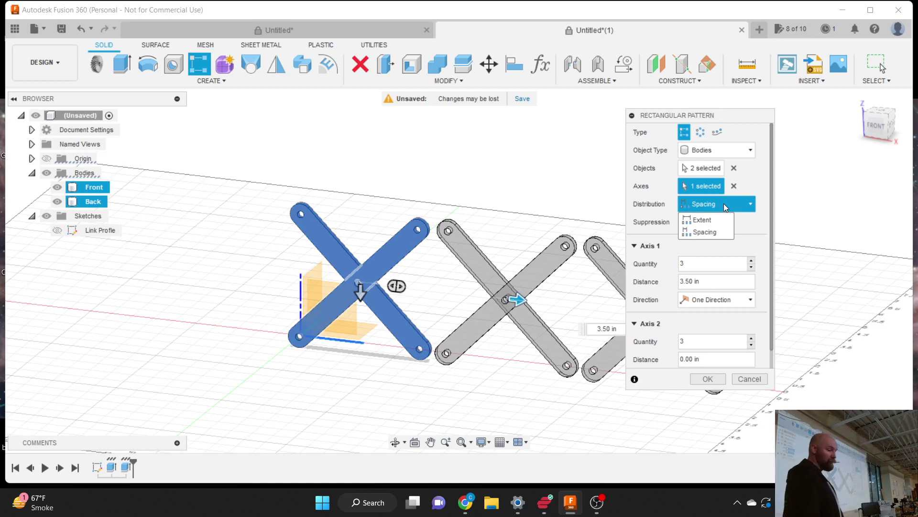
click(710, 234)
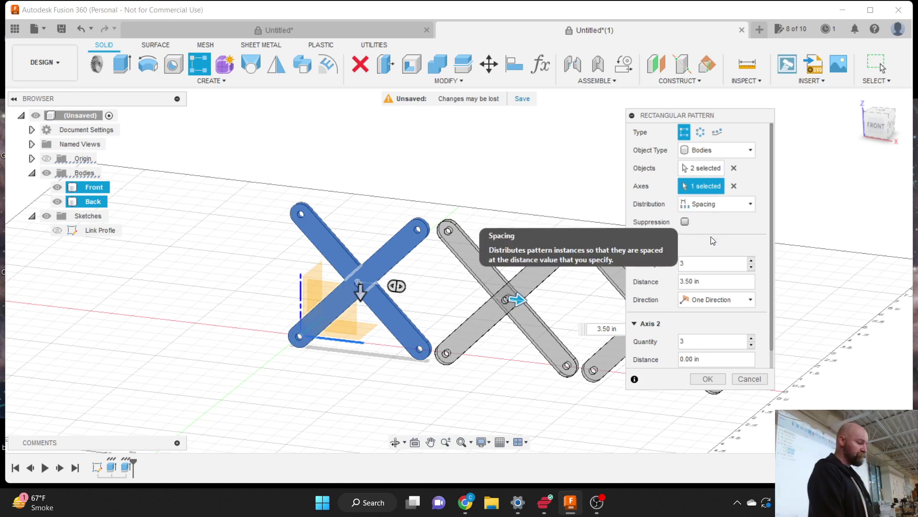
click(706, 263)
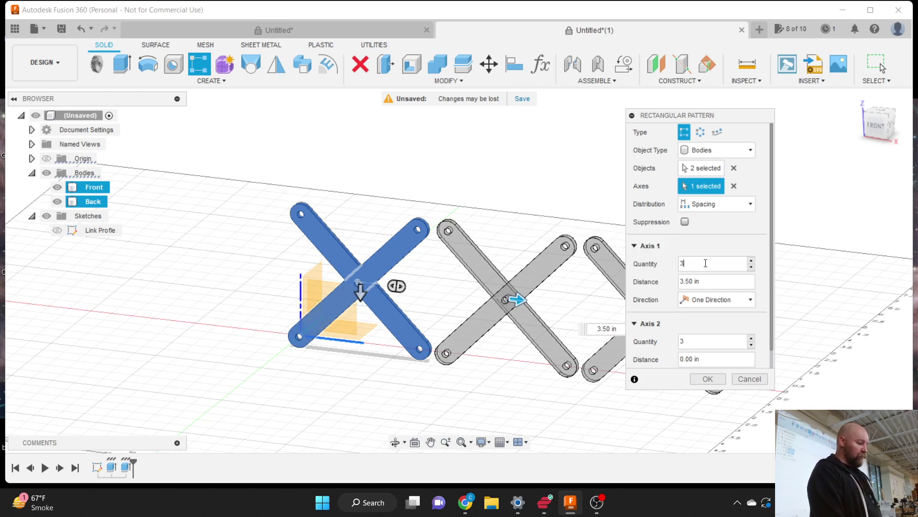
double_click(706, 263)
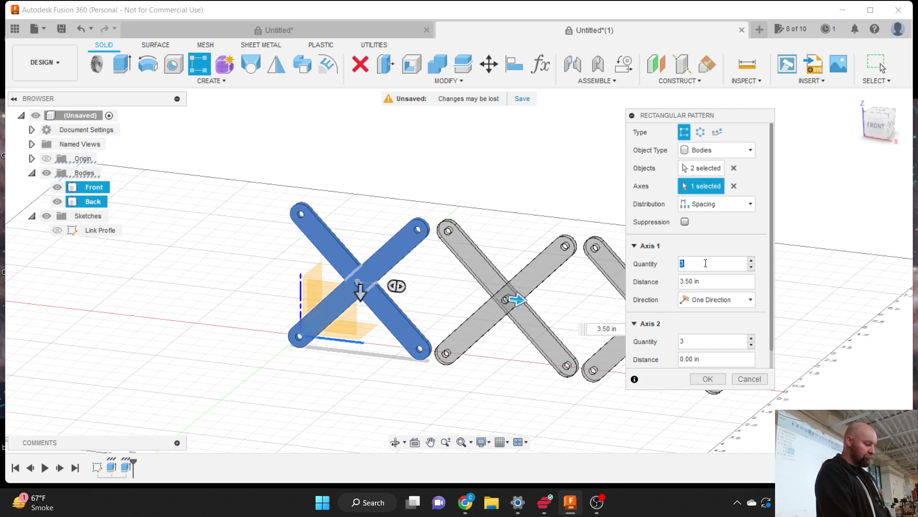
text(L)
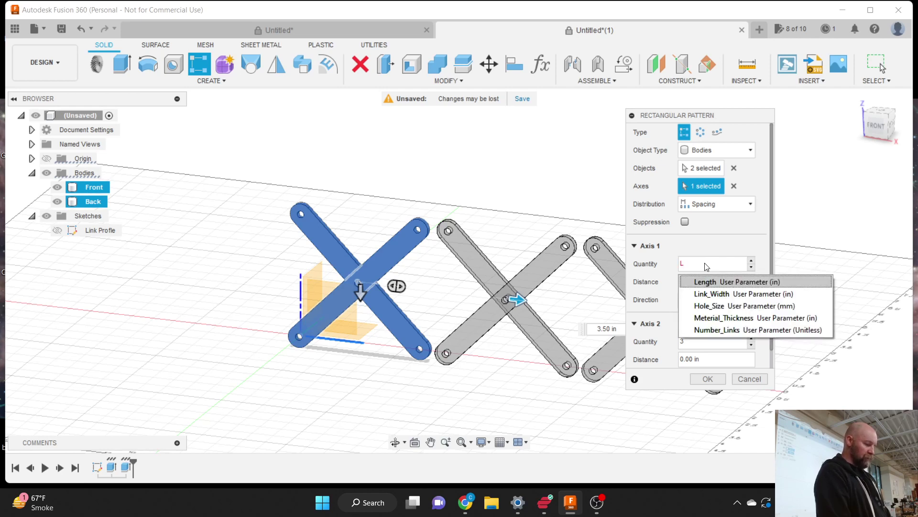
key(Down)
key(Down)
key(Down)
key(Down)
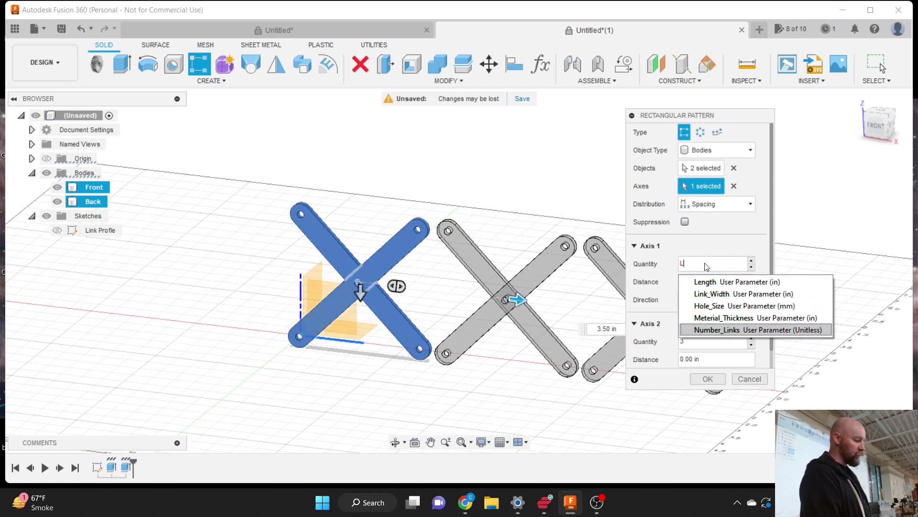
key(Return)
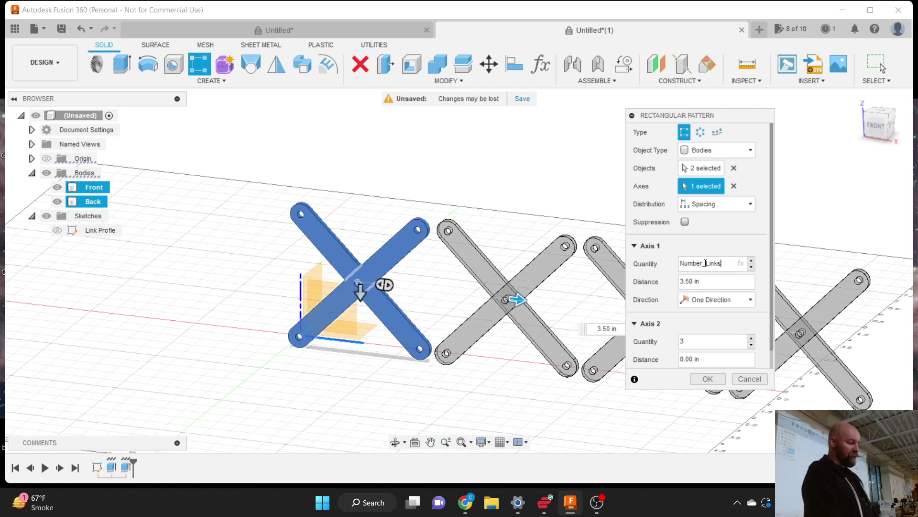
Step: Try to set the Axis 1 distance to the expression (.5*(Length*Length))
drag(684, 281, 680, 285)
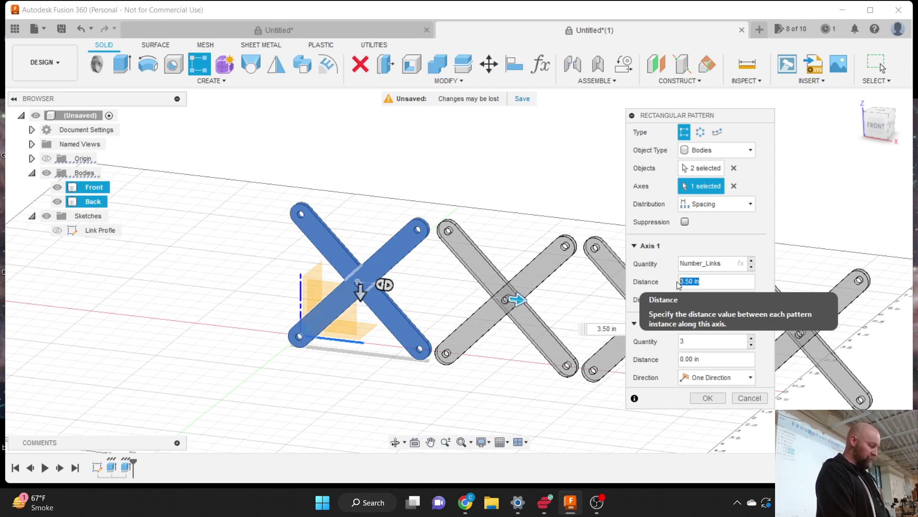
key(BackSpace)
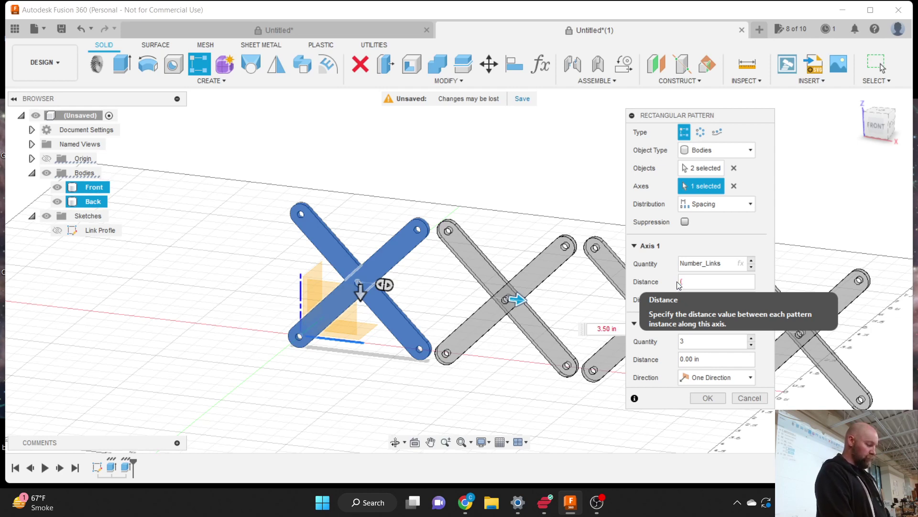
text((.5)
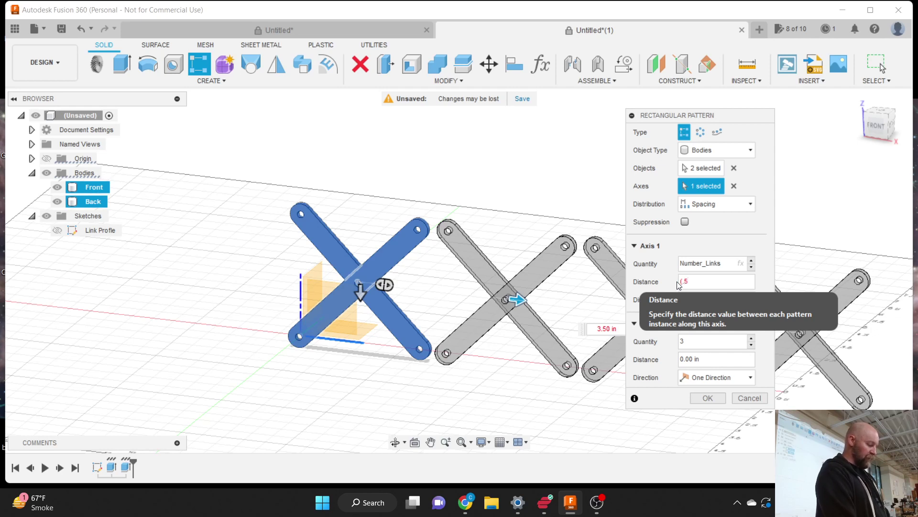
text(")
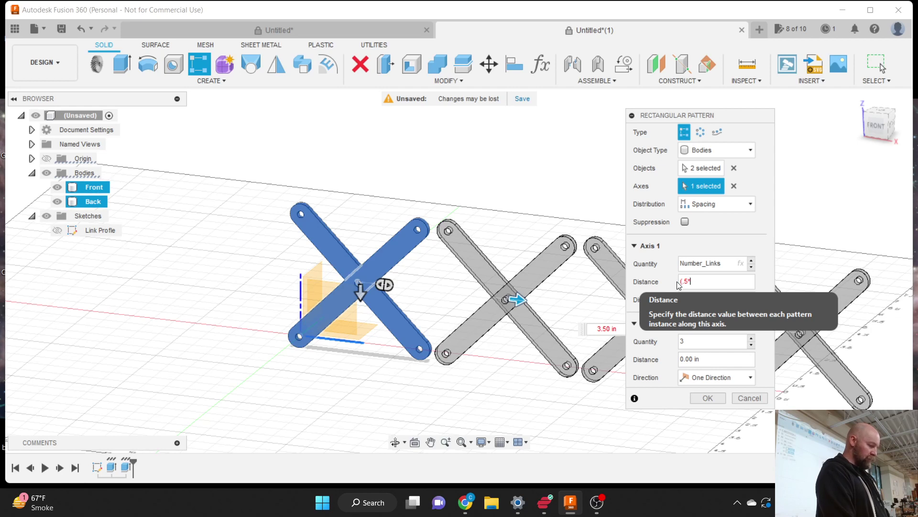
text(L)
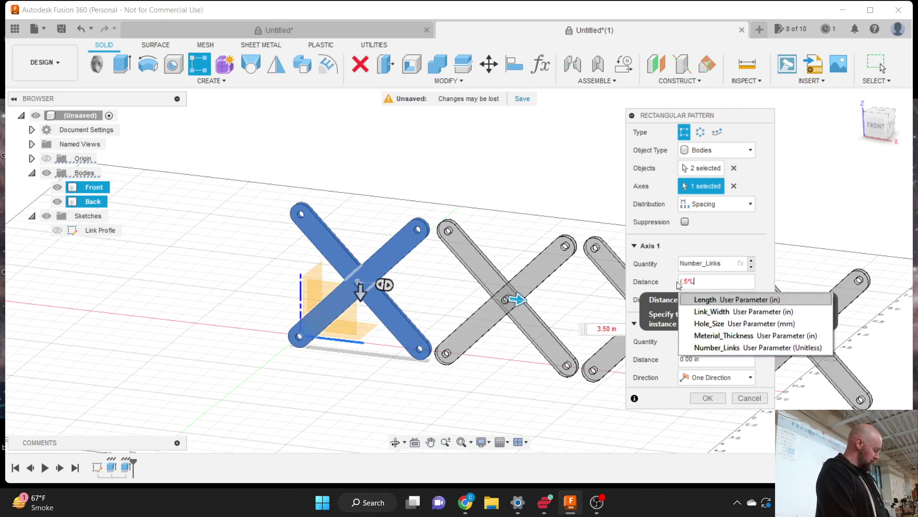
key(BackSpace)
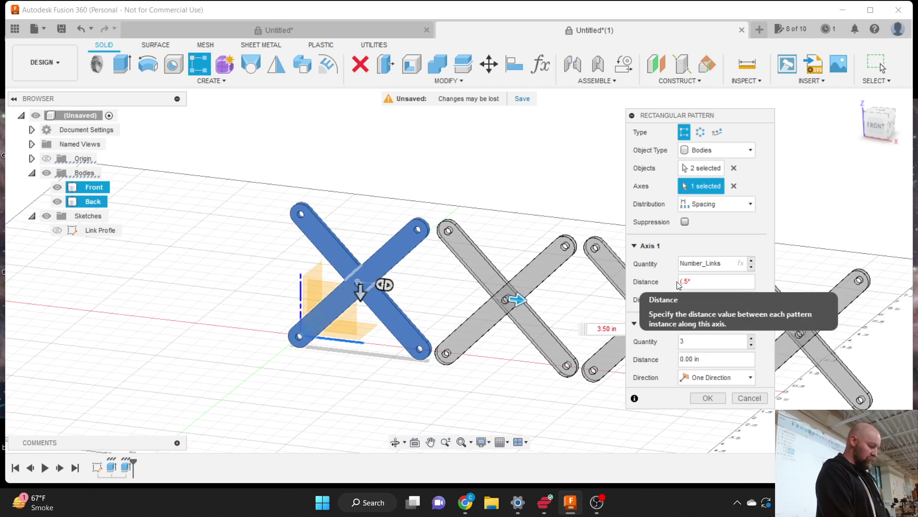
text(()
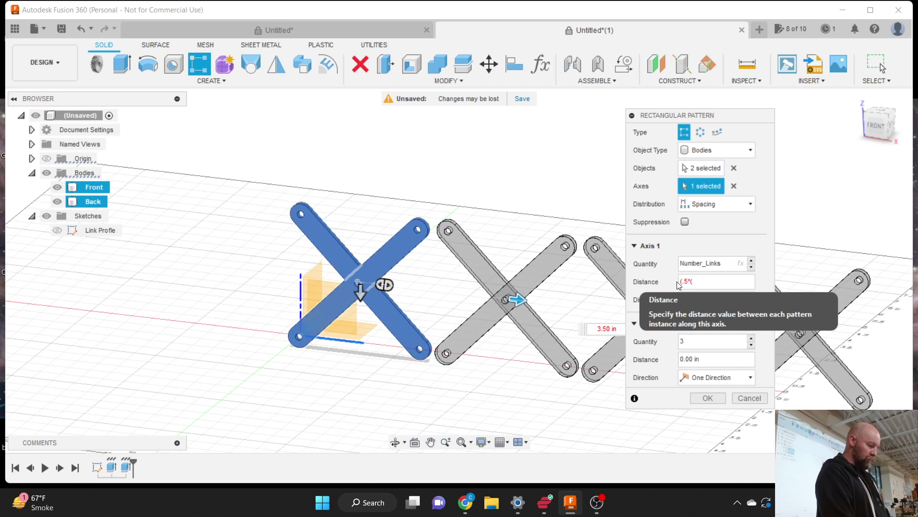
text(L)
key(Return)
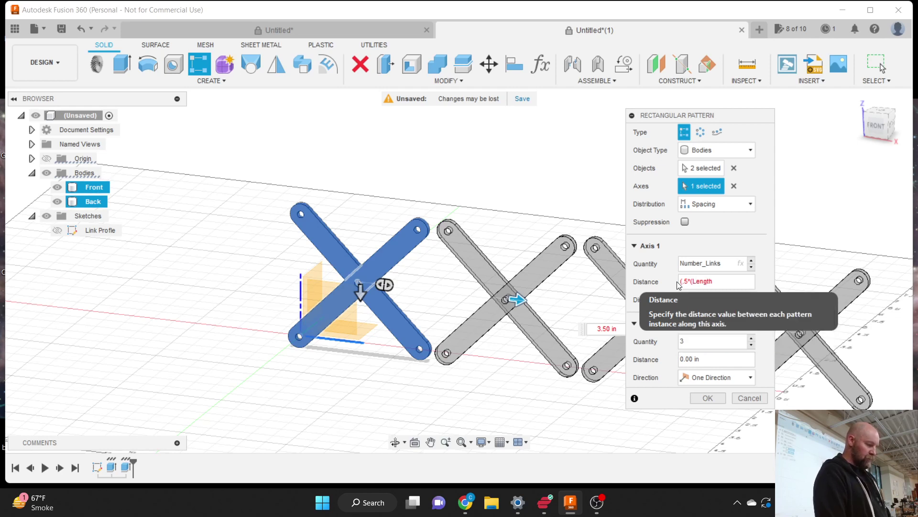
text(*)
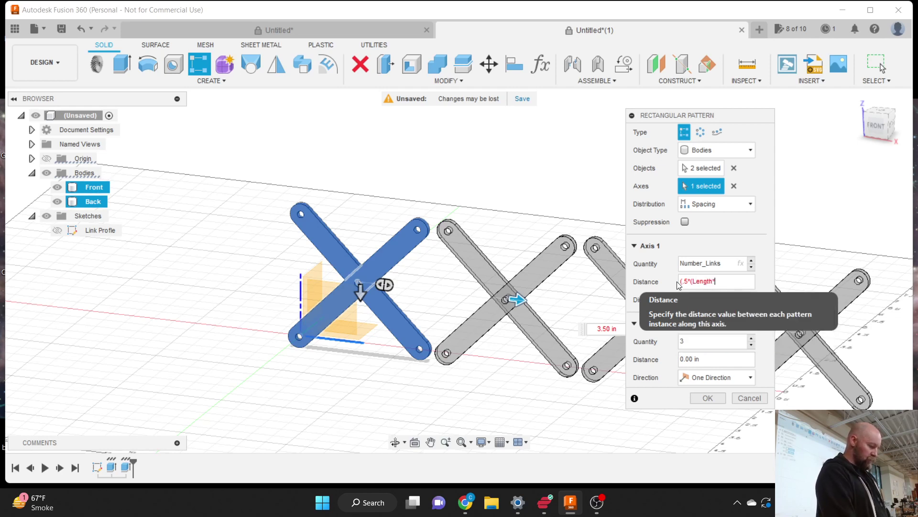
text(L)
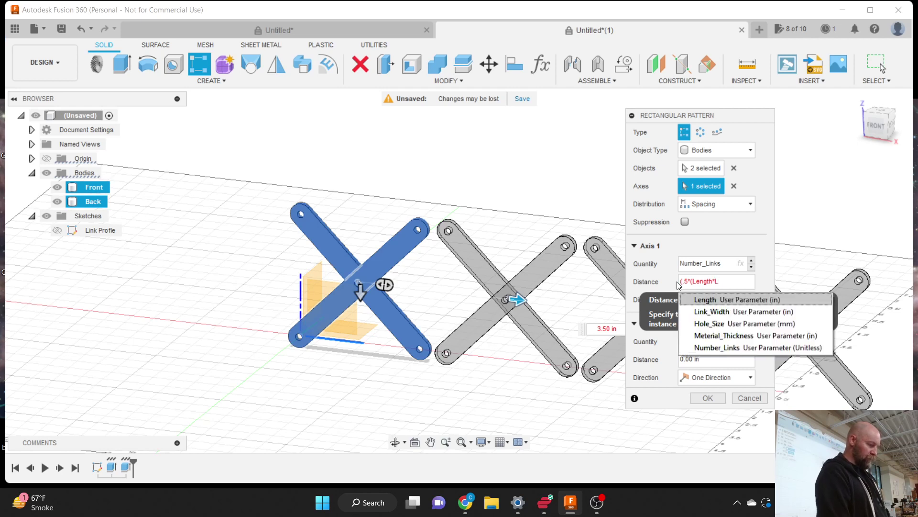
key(Return)
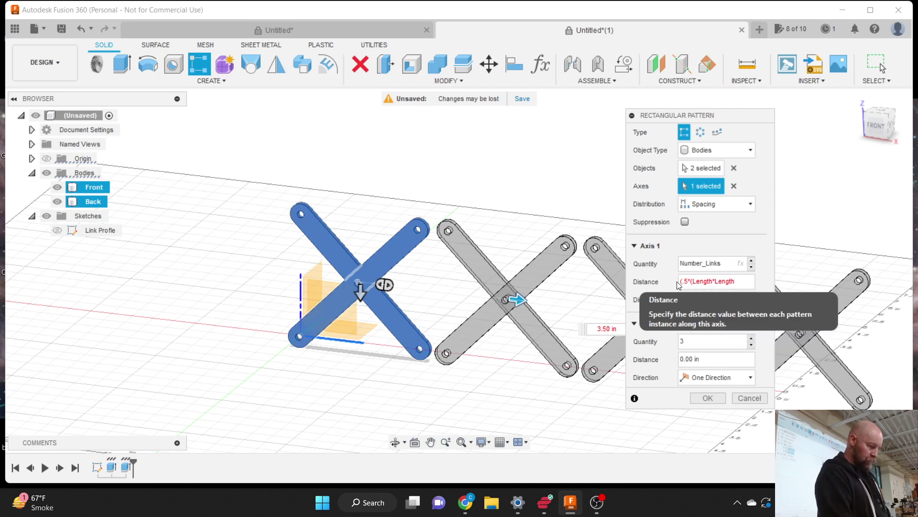
text()))
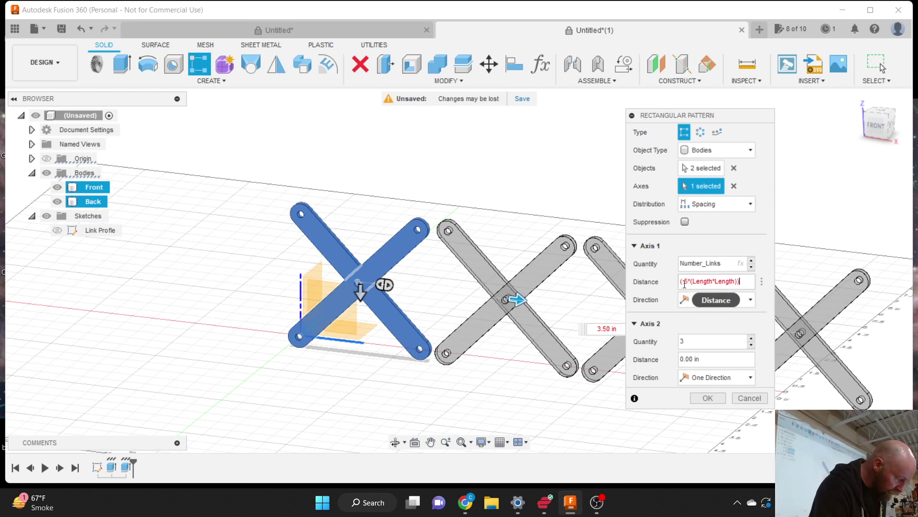
Step: Try rewriting the Axis 1 distance expression as (Length*Length)/2
click(687, 282)
key(BackSpace)
key(BackSpace)
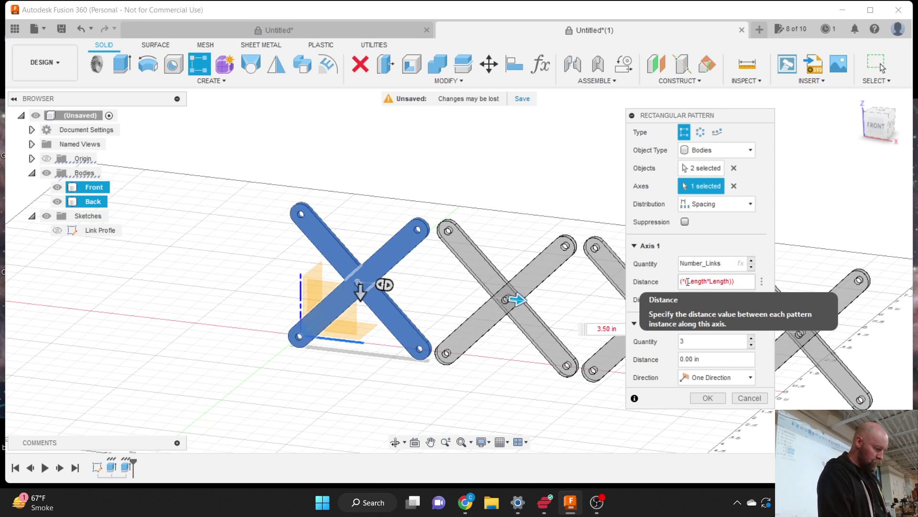
key(BackSpace)
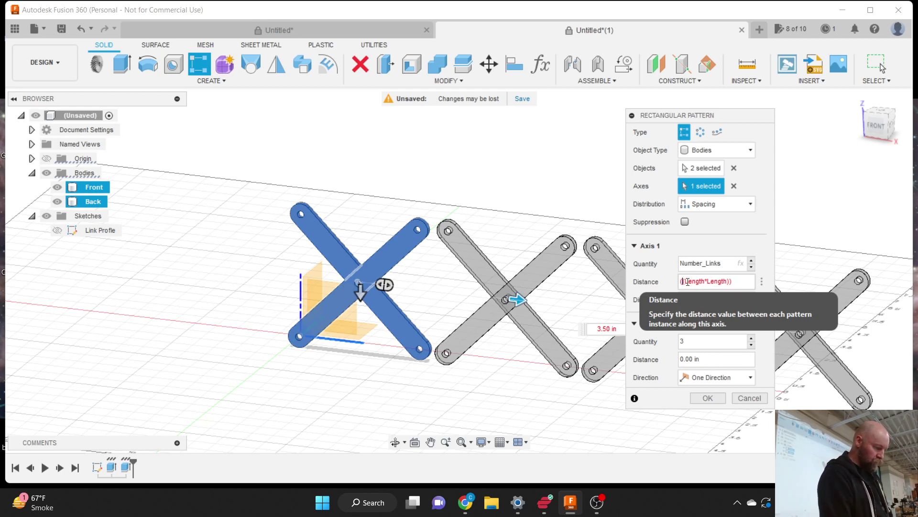
key(Right)
key(Right)
key(Right)
key(Right)
key(Right)
key(Right)
key(Right)
key(Right)
key(Right)
key(Right)
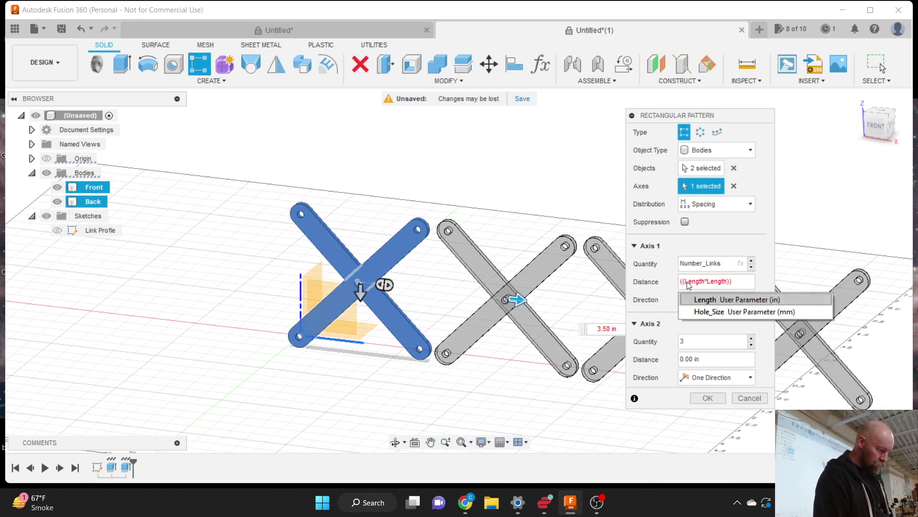
key(Right)
key(Right)
key(Right)
key(Right)
key(Right)
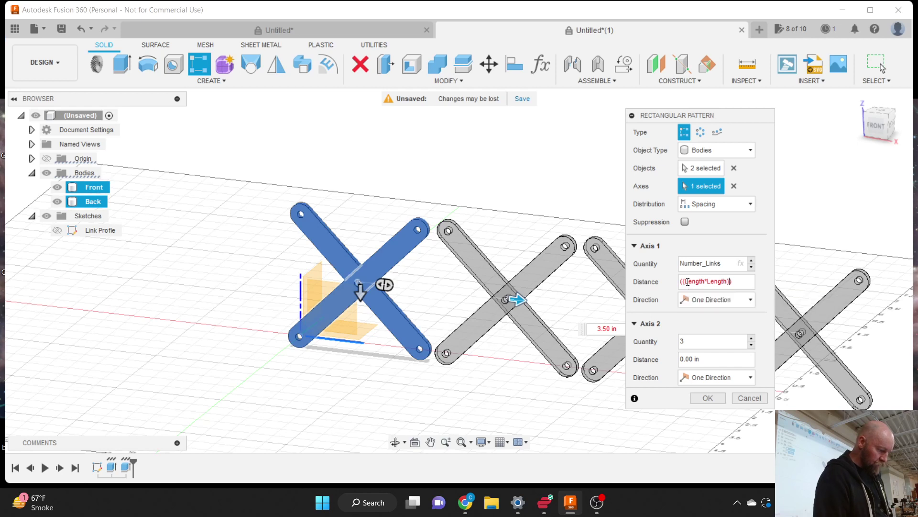
text(/2)
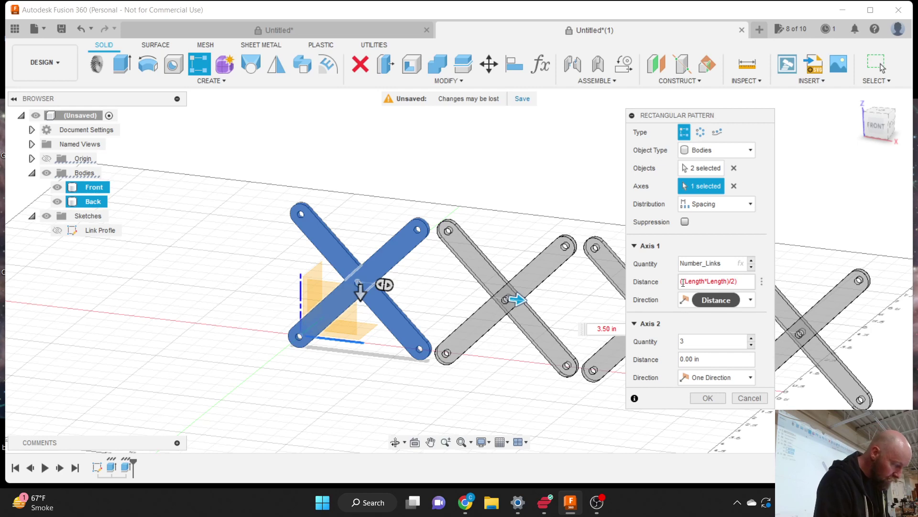
key(BackSpace)
key(Home)
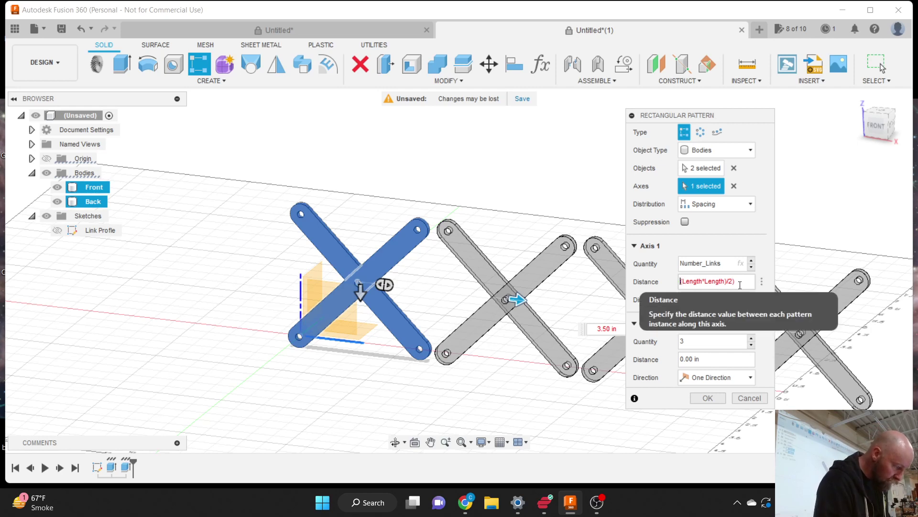
key(BackSpace)
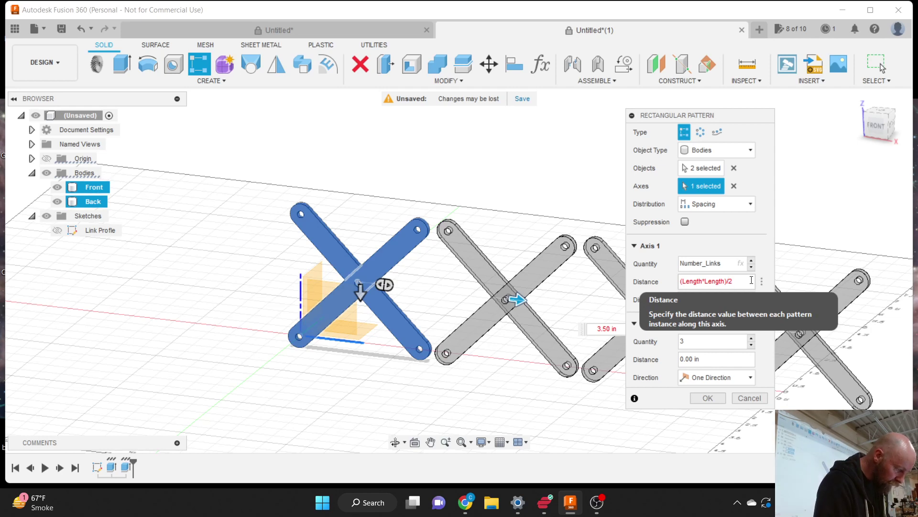
Step: Replace the whole Axis 1 distance expression with the Length parameter
drag(738, 282, 632, 273)
text(Length)
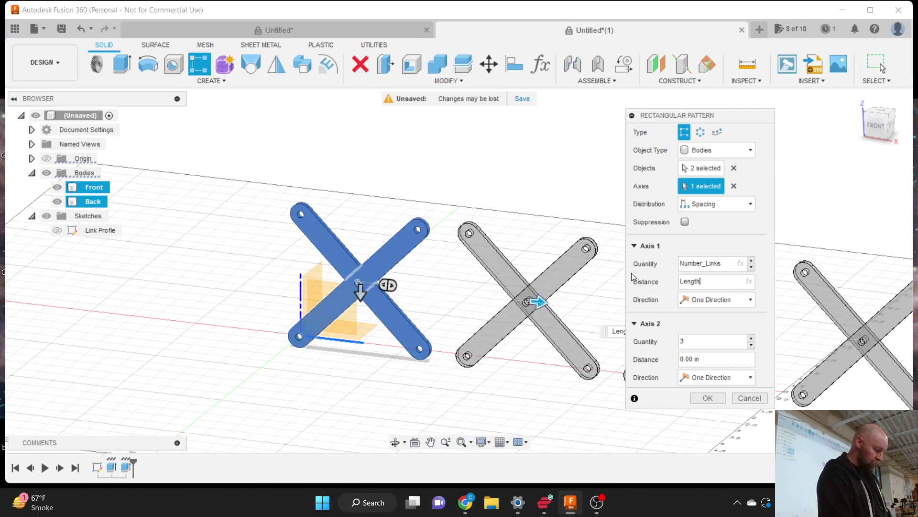
Step: Try multiplying the Axis 1 distance by a second Length parameter, and remove the added factor again
text(*L)
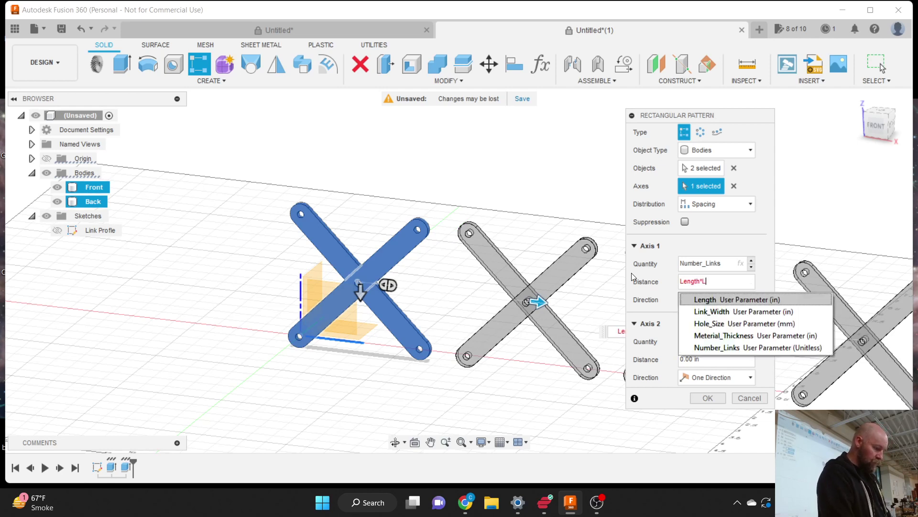
key(Return)
key(BackSpace)
key(BackSpace)
key(BackSpace)
key(BackSpace)
key(BackSpace)
key(BackSpace)
key(BackSpace)
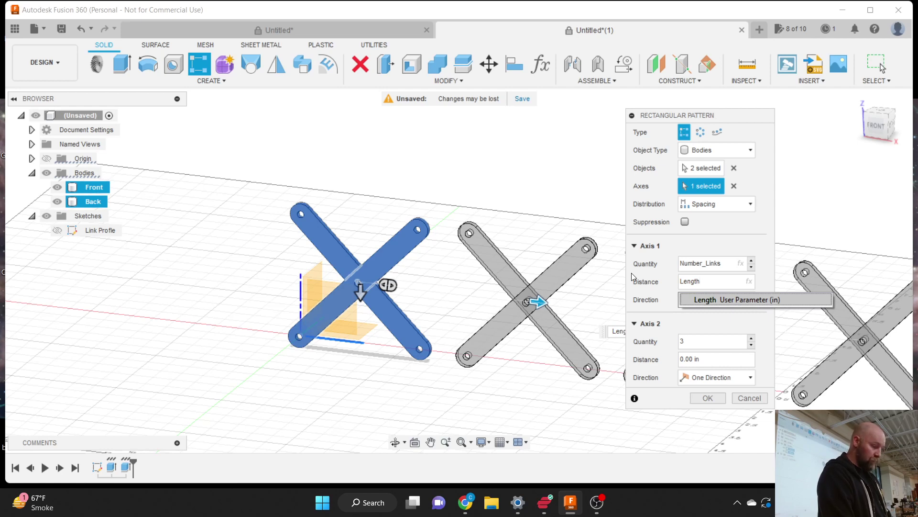
Step: Enclose the Length parameter in parentheses in the pattern's Axis 1 distance expression
text())
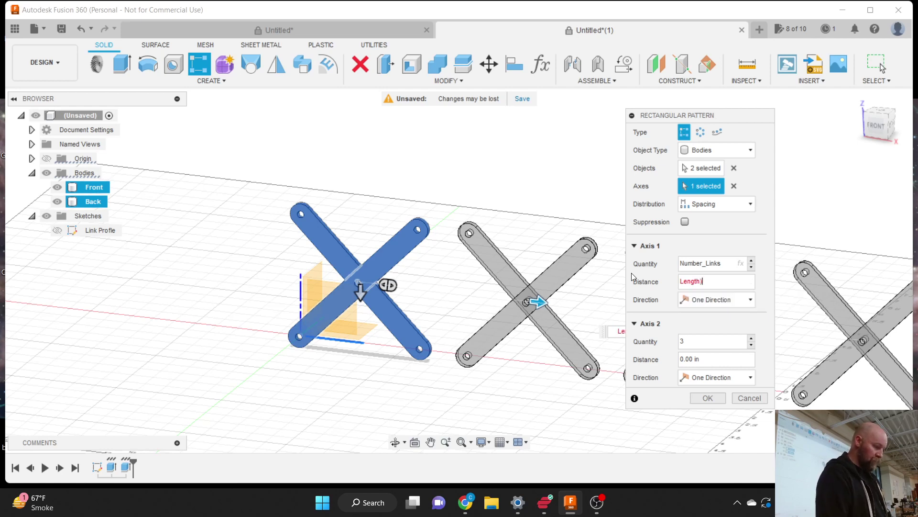
key(Left)
key(Left)
key(Left)
key(Left)
key(Left)
key(Left)
key(Left)
text(()
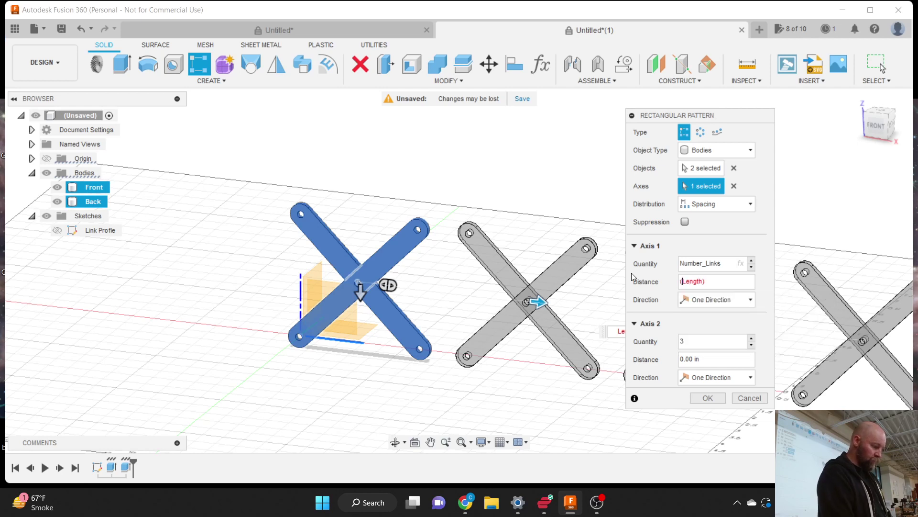
key(Right)
key(Right)
key(Right)
key(Right)
key(Right)
key(Right)
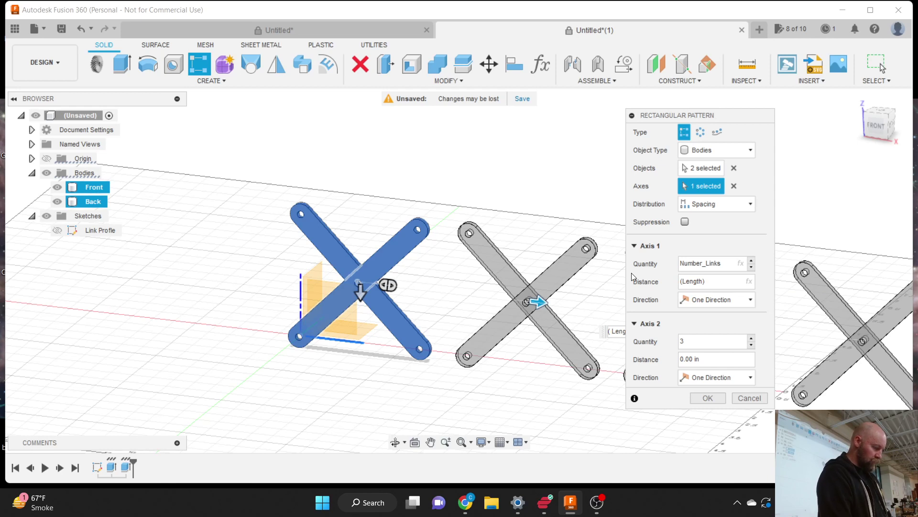
Step: Complete the Axis 1 distance as (Length)/(sqrt(2)) and create the rectangular pattern of the Front and Back links
text(/s)
key(BackSpace)
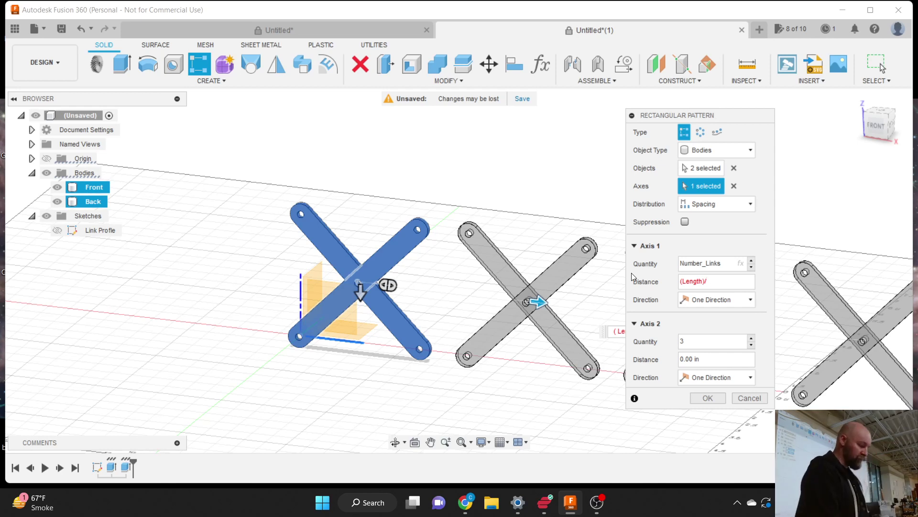
text((s)
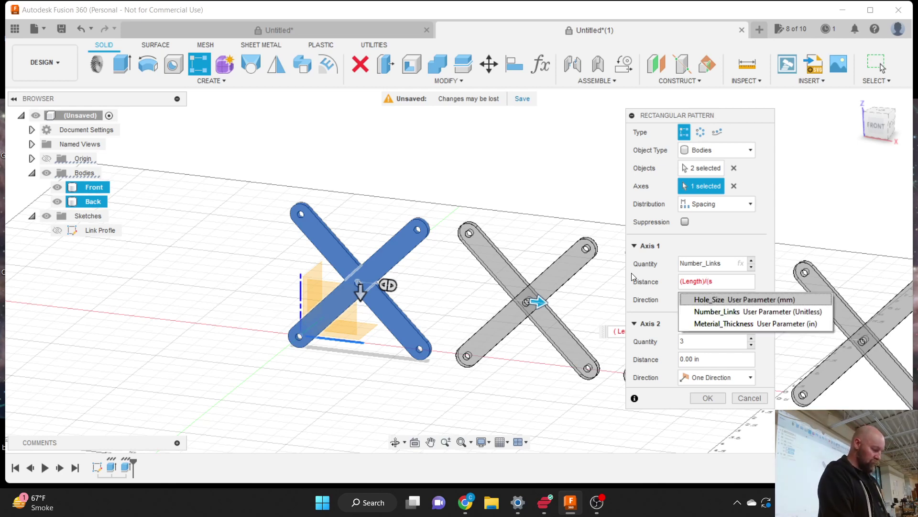
text(qrt)
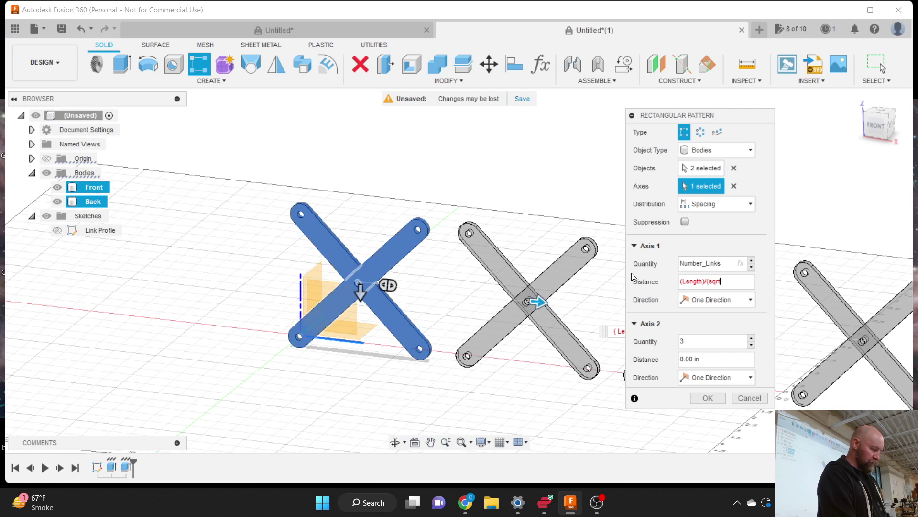
text())
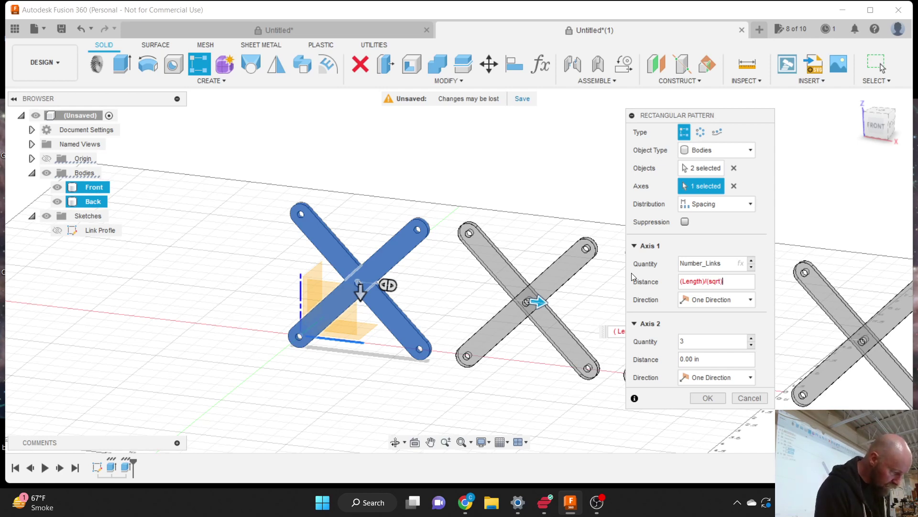
key(Left)
key(Left)
key(Left)
key(Left)
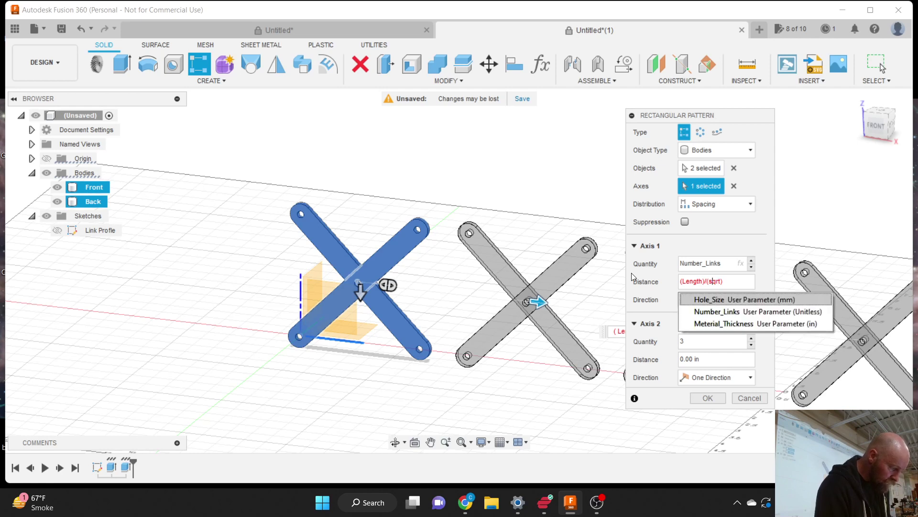
key(Right)
key(Right)
key(Right)
key(Right)
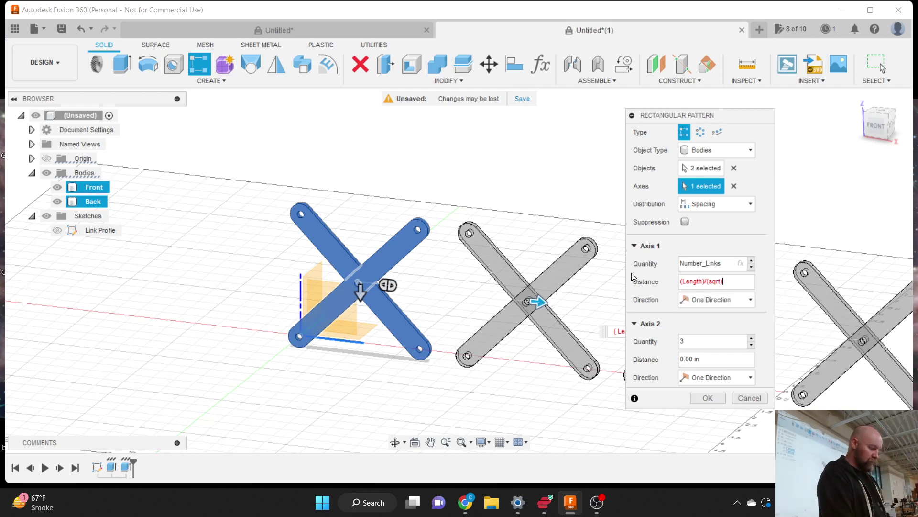
key(BackSpace)
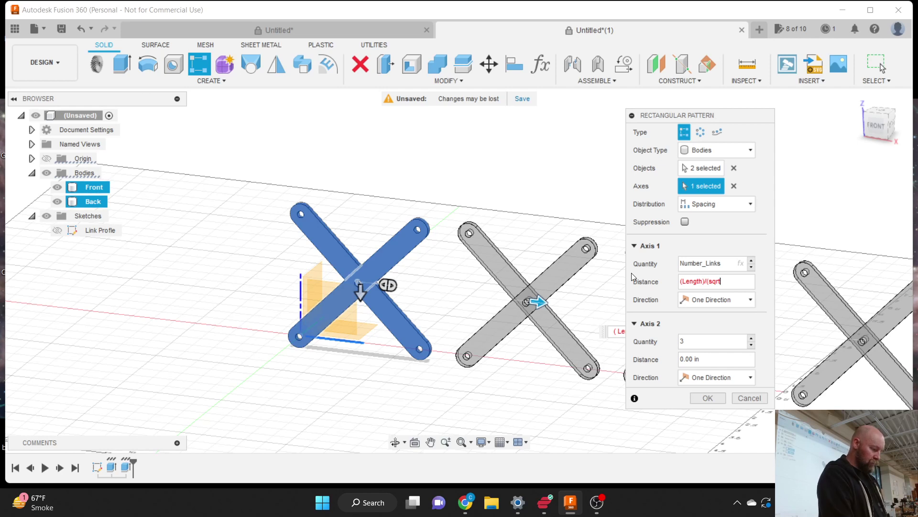
text(()
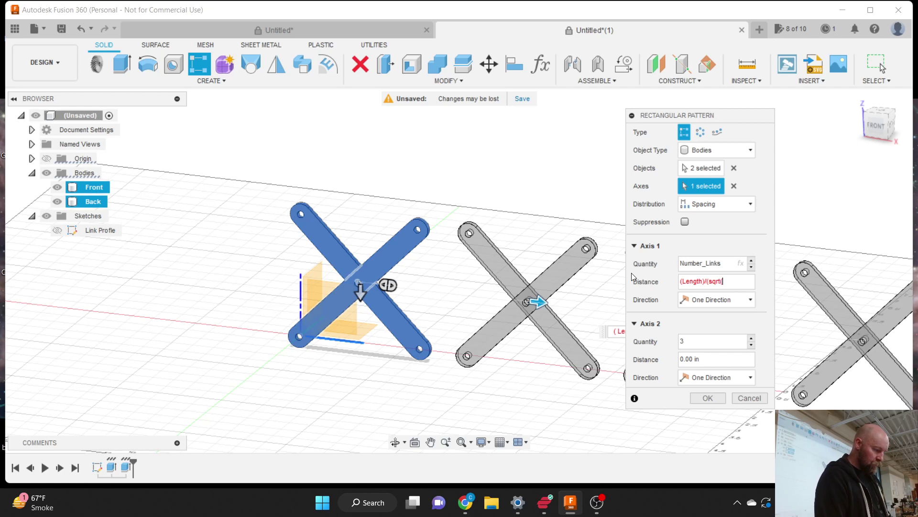
text(2)
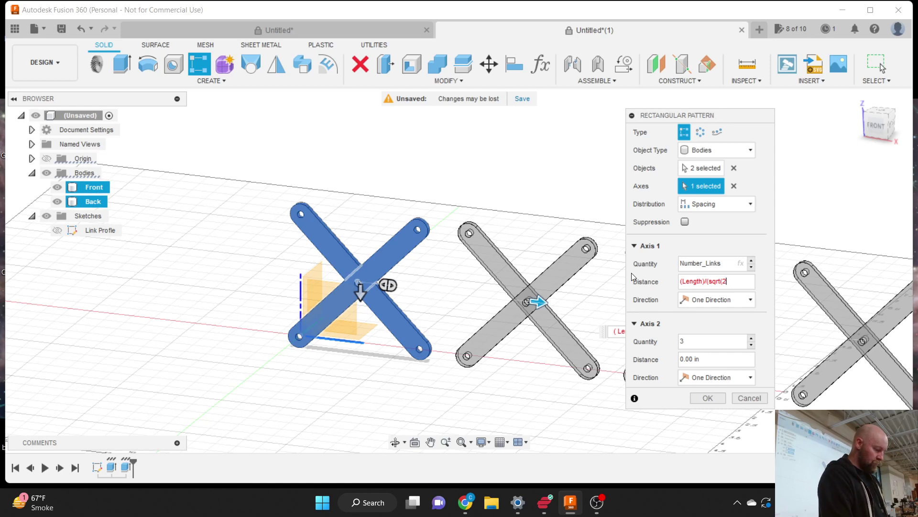
text()))
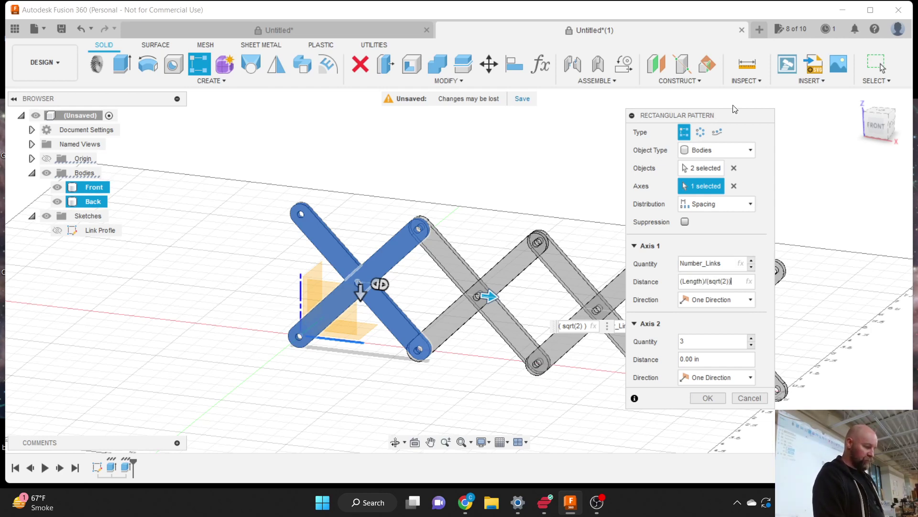
drag(730, 119, 656, 113)
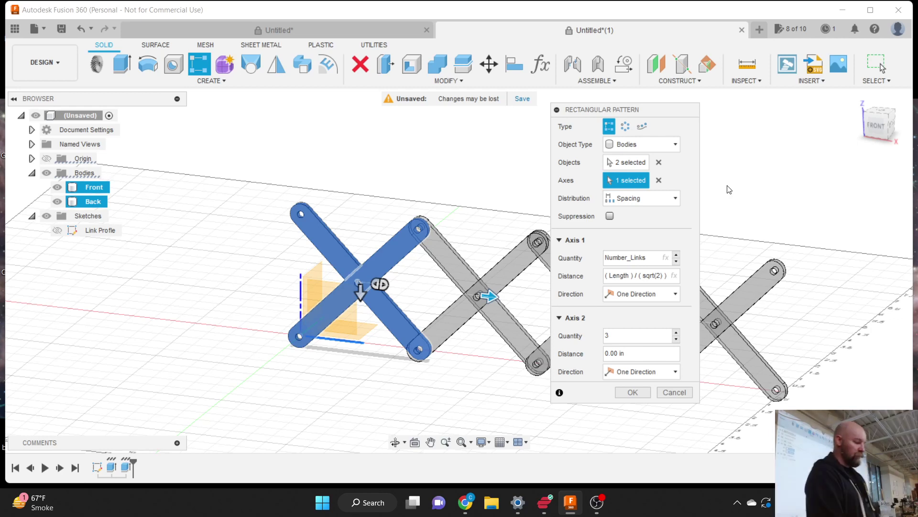
key(Return)
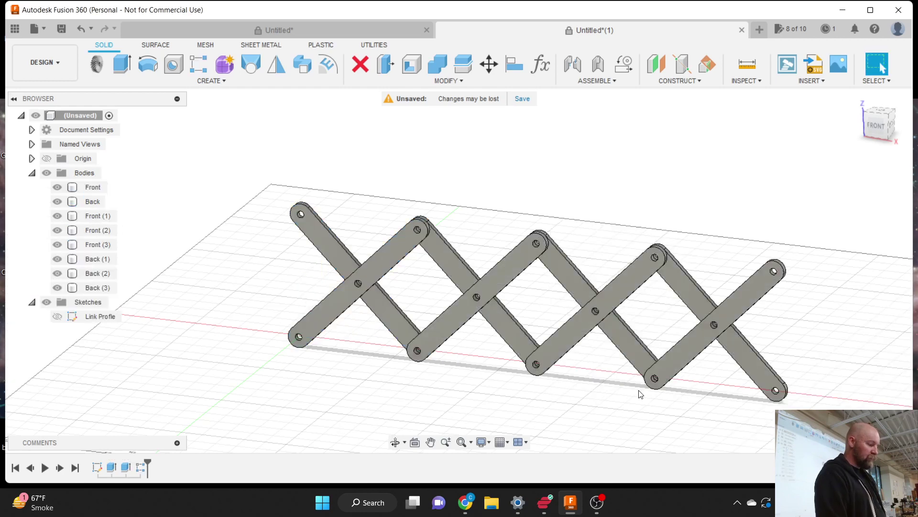
Step: Set the Length user parameter to 8 in to test how the patterned linkage scales
click(442, 86)
click(388, 350)
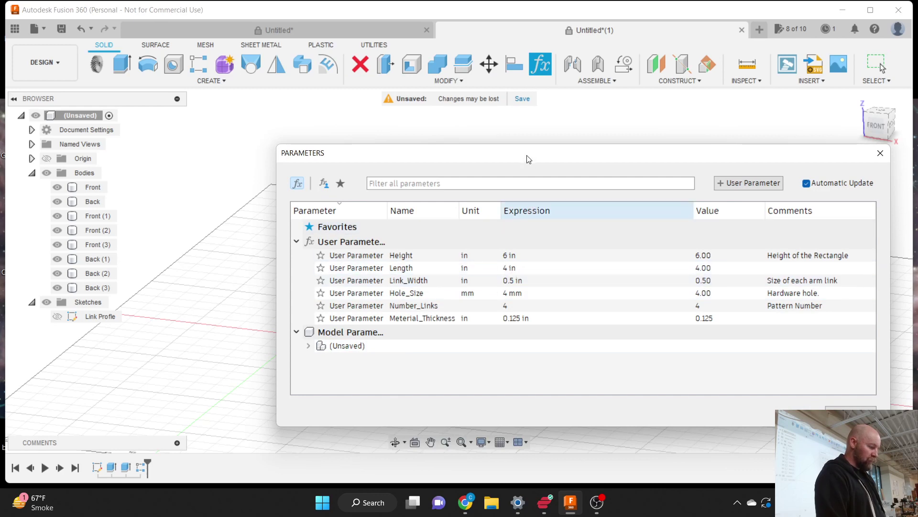
drag(529, 159, 490, 357)
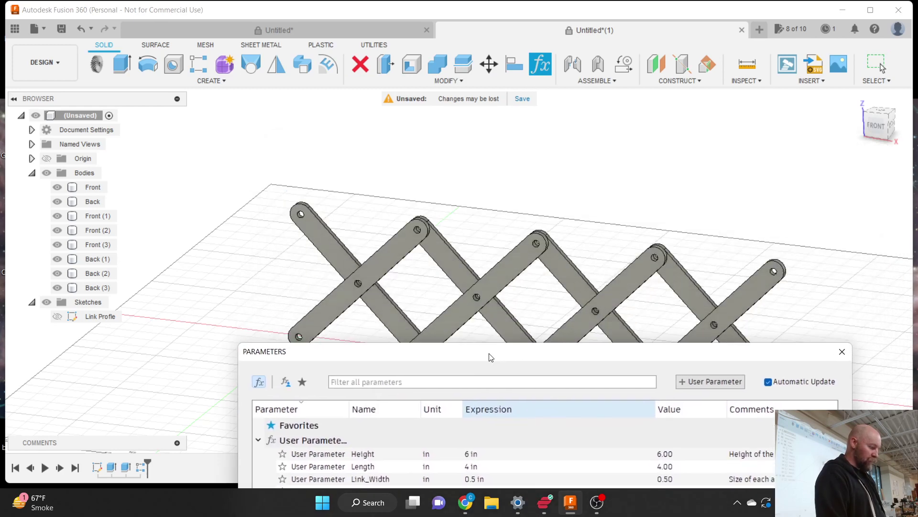
double_click(470, 466)
click(470, 467)
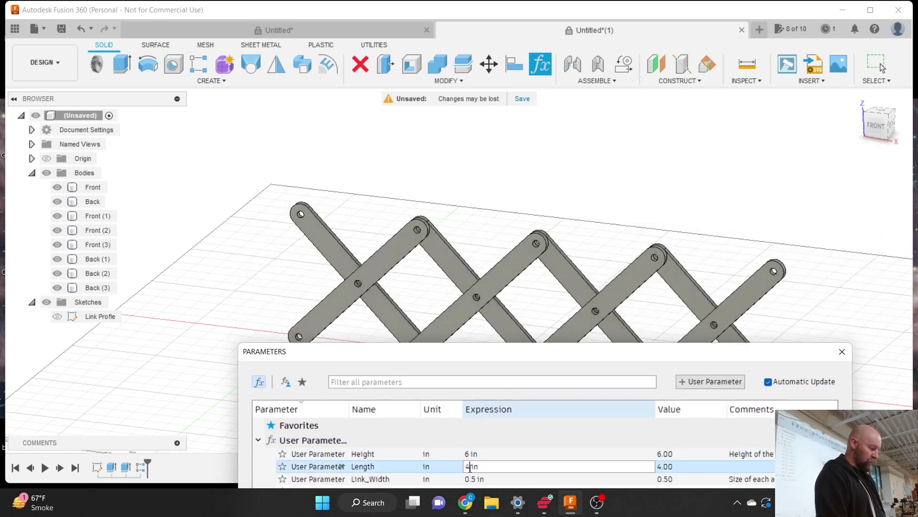
key(BackSpace)
text(8)
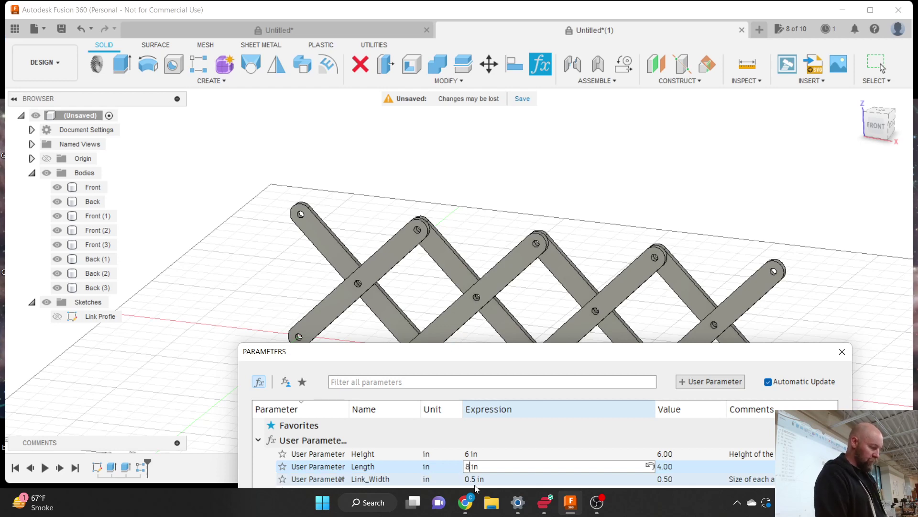
double_click(475, 482)
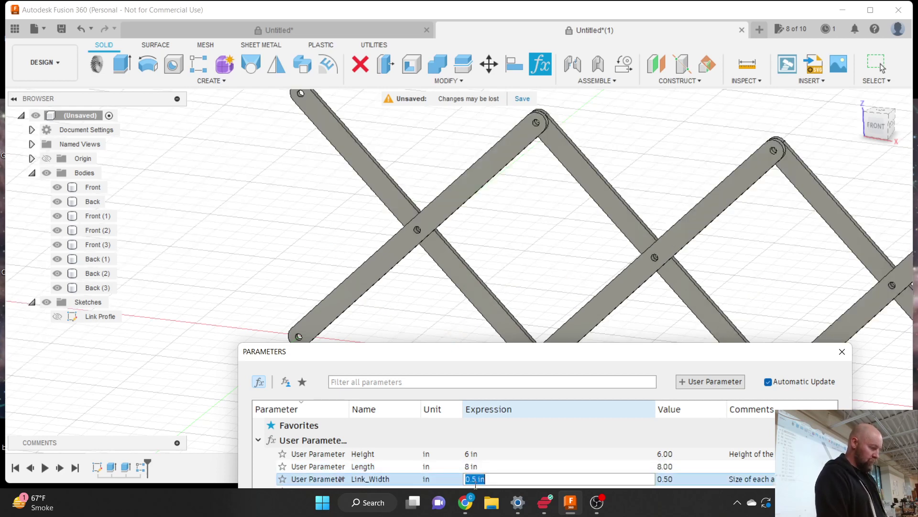
scroll(430, 240, down, 5)
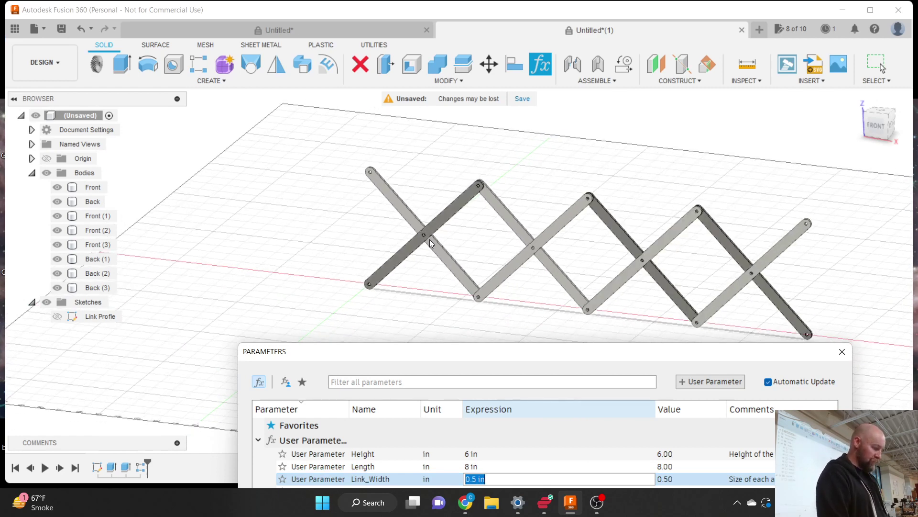
Step: Set the Length user parameter back to 4 in
double_click(466, 466)
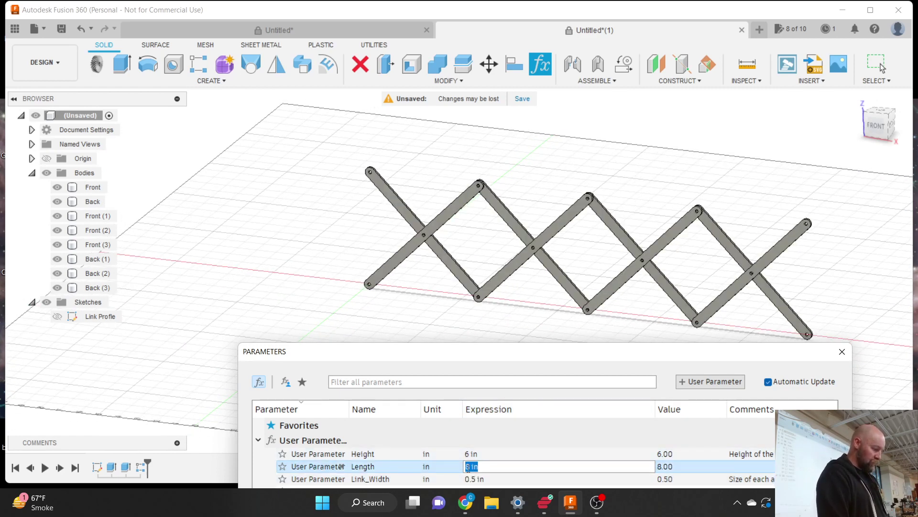
text(6 in)
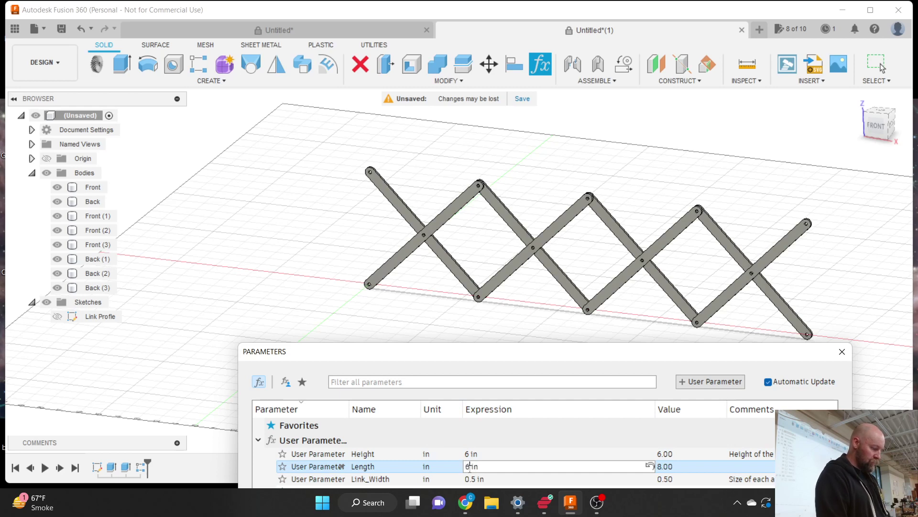
key(BackSpace)
text(4)
key(Return)
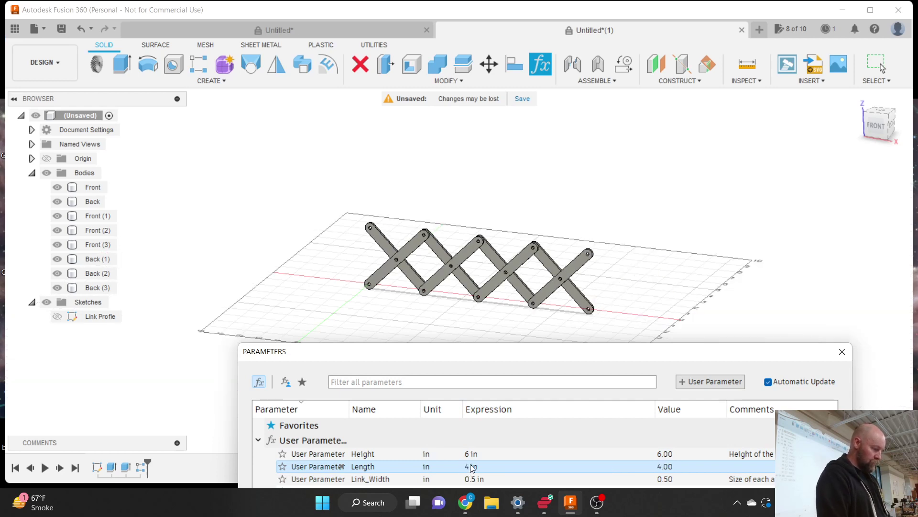
drag(527, 343, 531, 168)
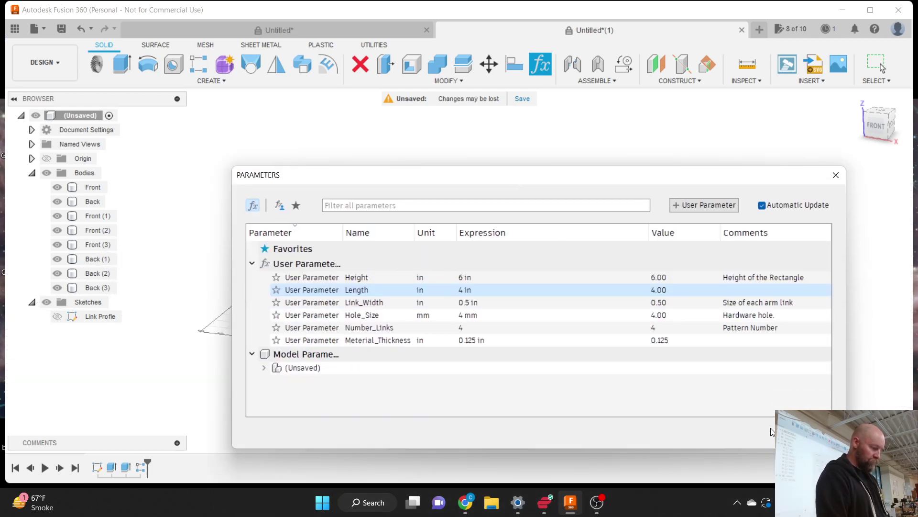
click(597, 503)
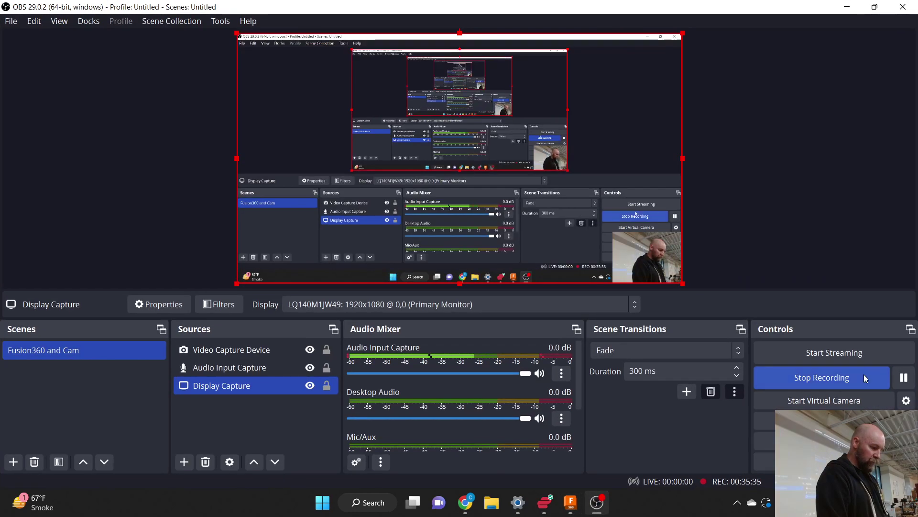
click(847, 7)
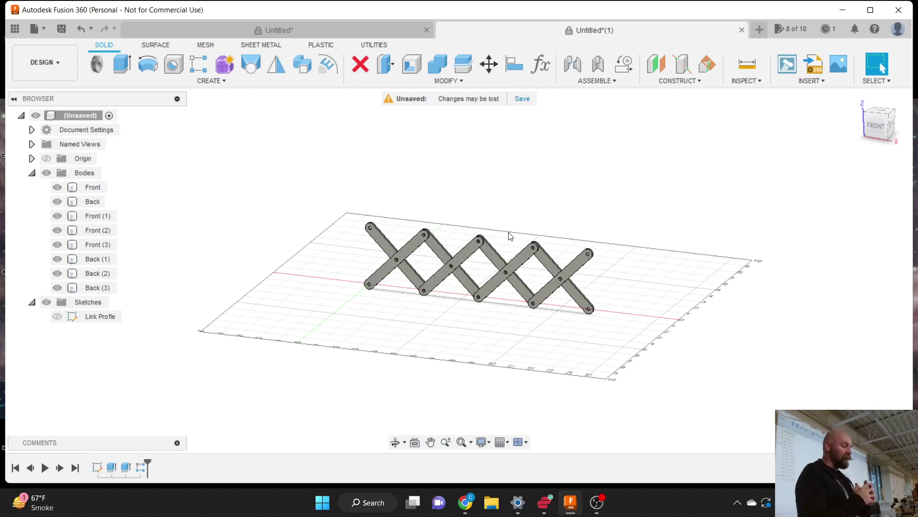
scroll(508, 246, up, 5)
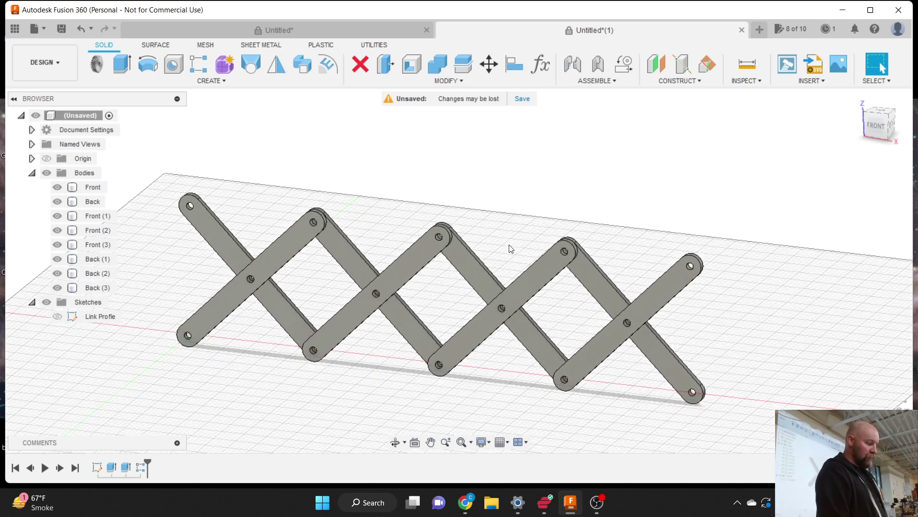
scroll(803, 308, down, 5)
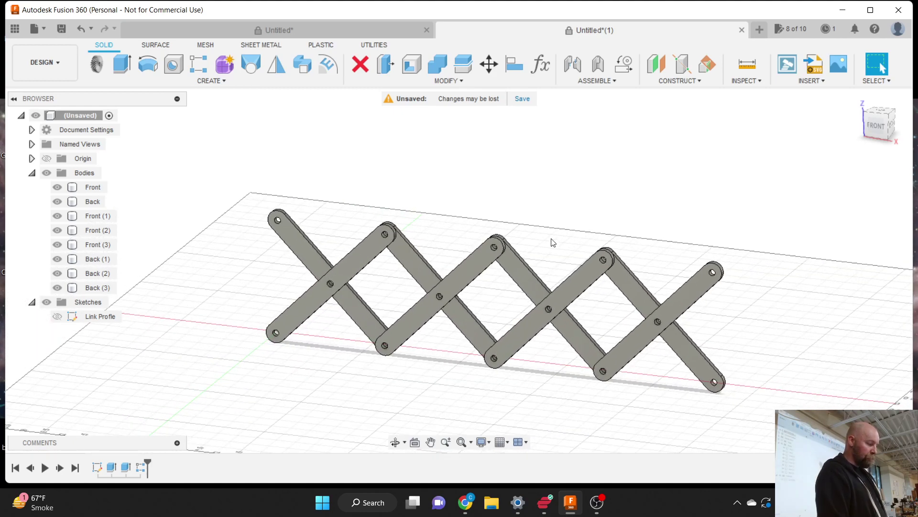
scroll(534, 243, up, 5)
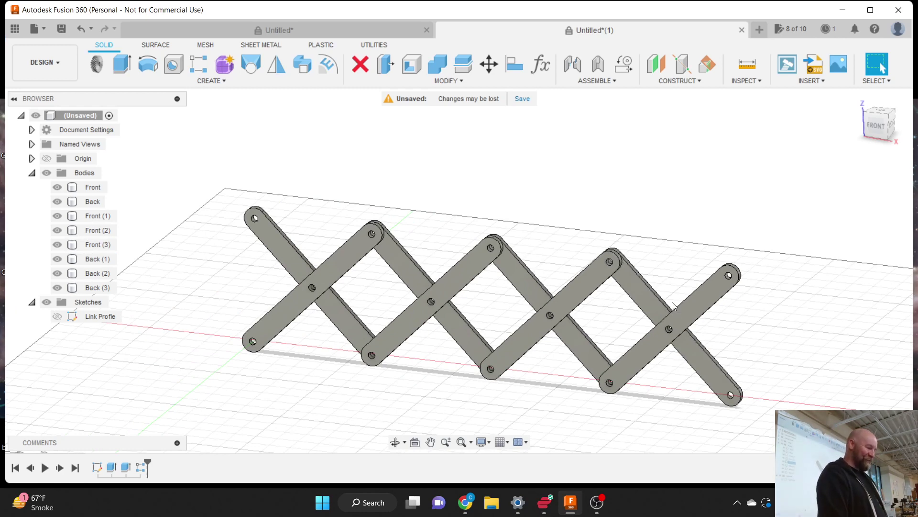
scroll(755, 351, down, 2)
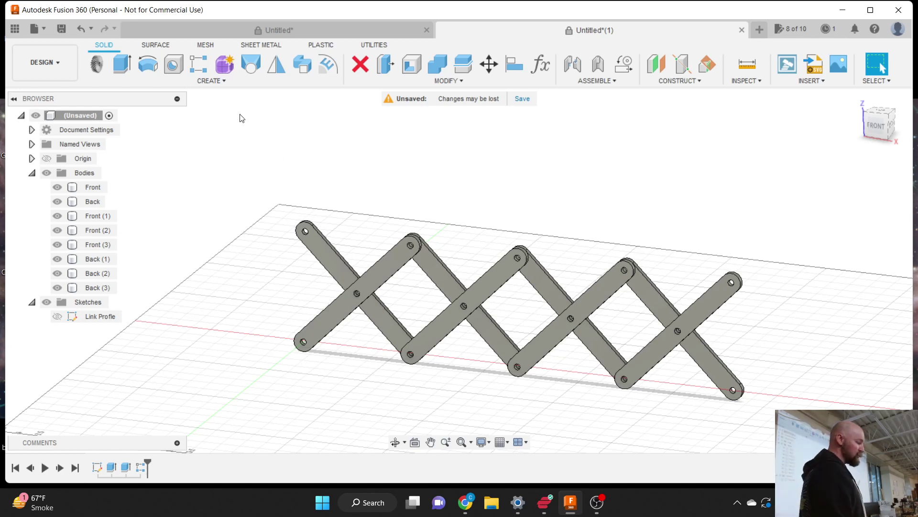
Step: Create new internal components from all eight Front and Back link bodies
click(207, 82)
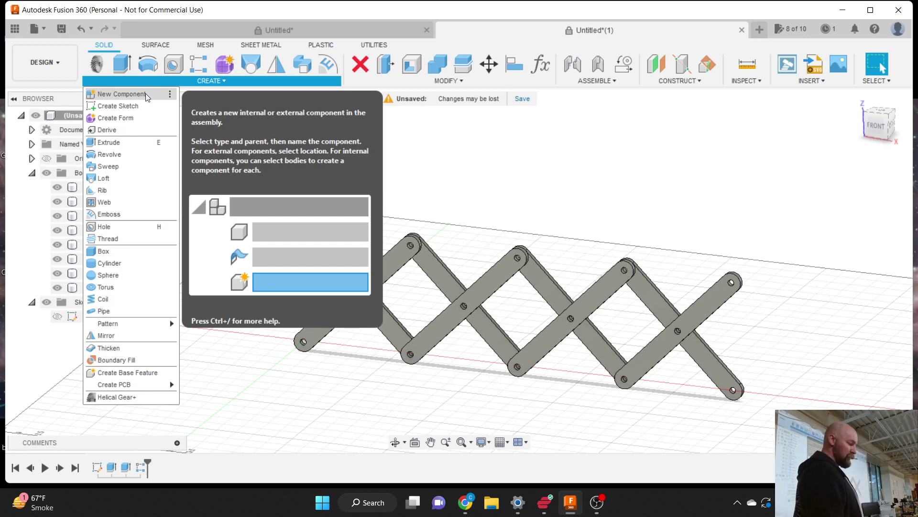
click(122, 94)
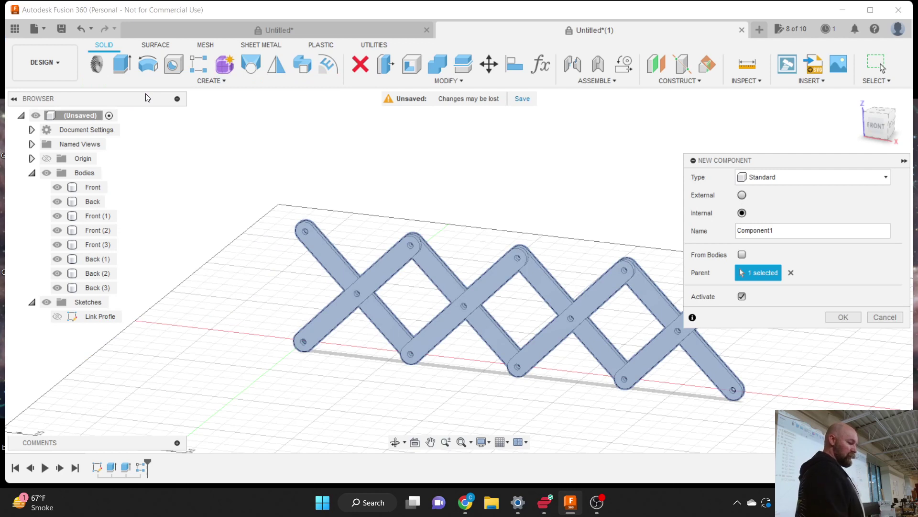
drag(720, 165, 529, 108)
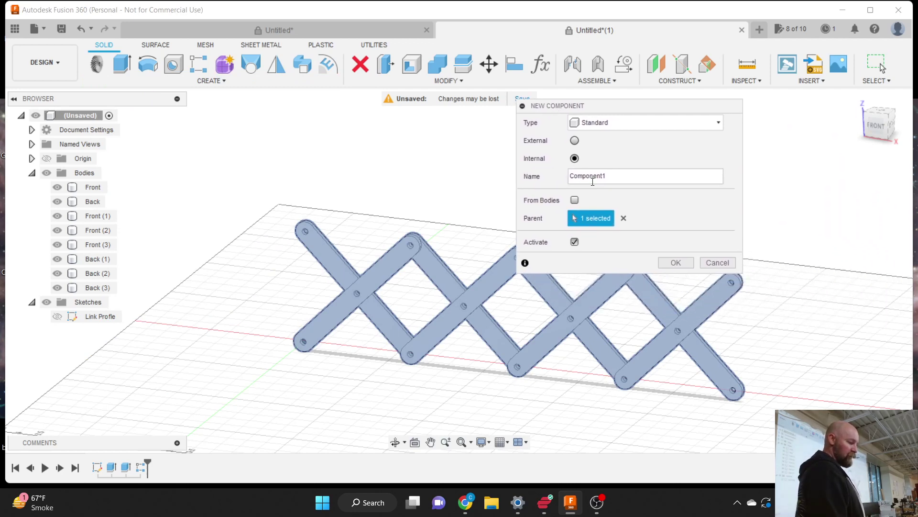
click(574, 200)
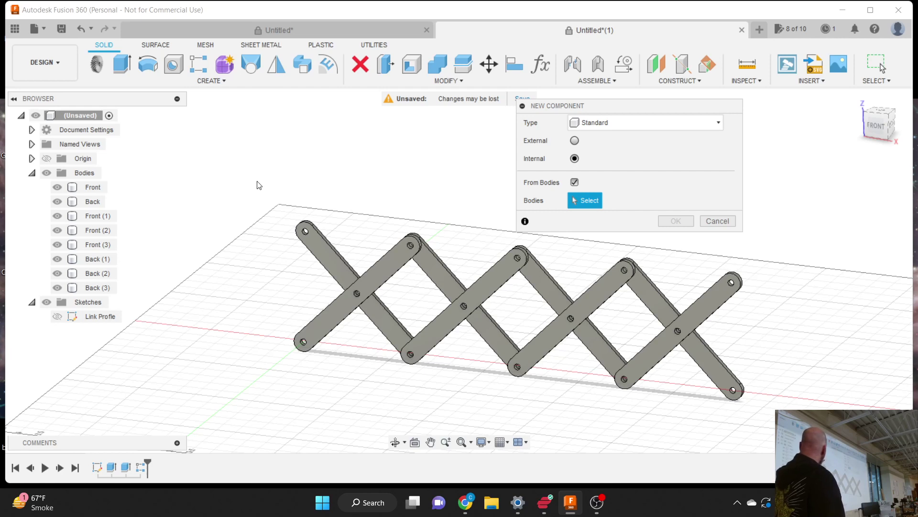
click(88, 190)
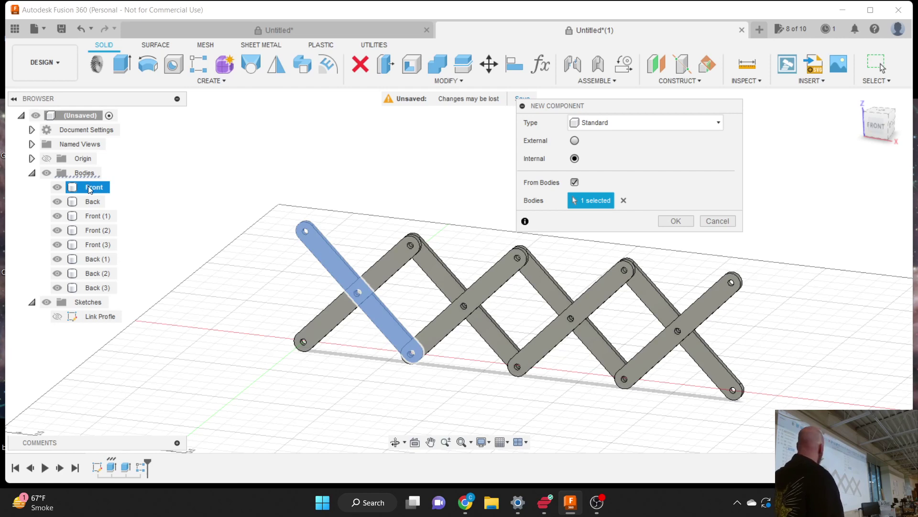
shift+click(97, 289)
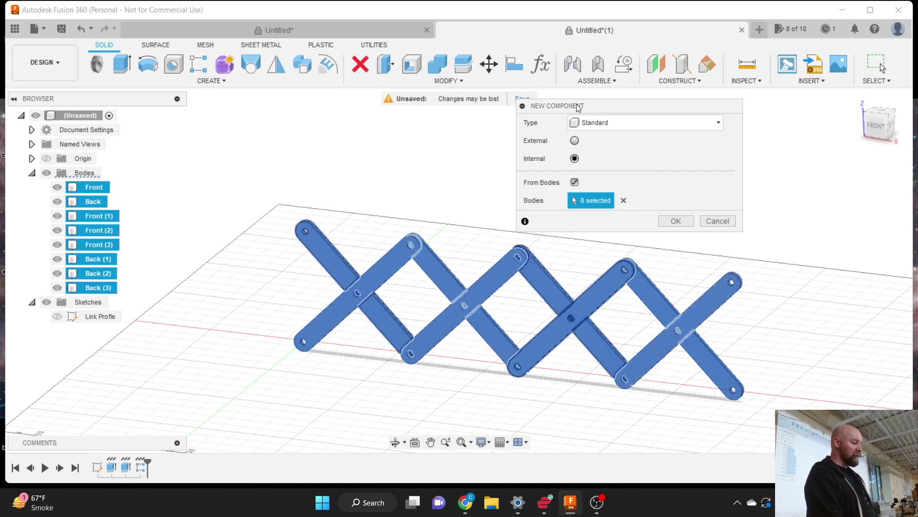
click(625, 204)
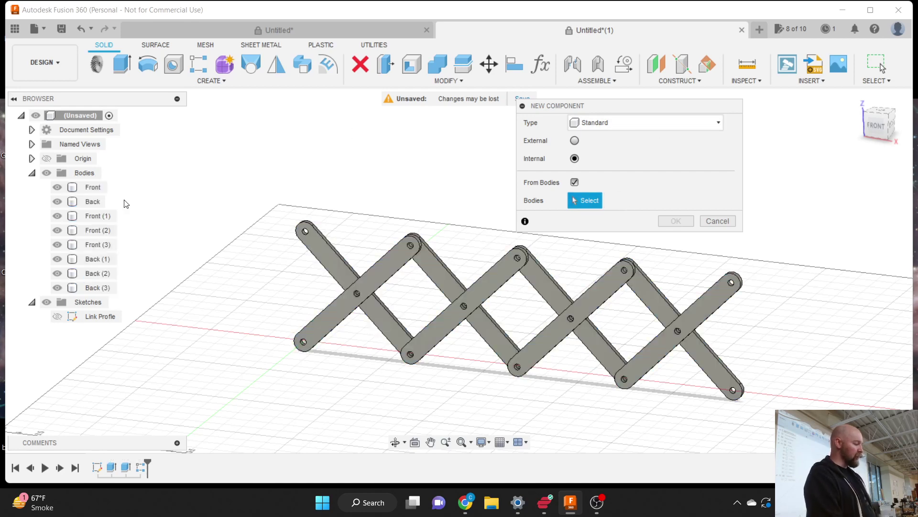
click(86, 175)
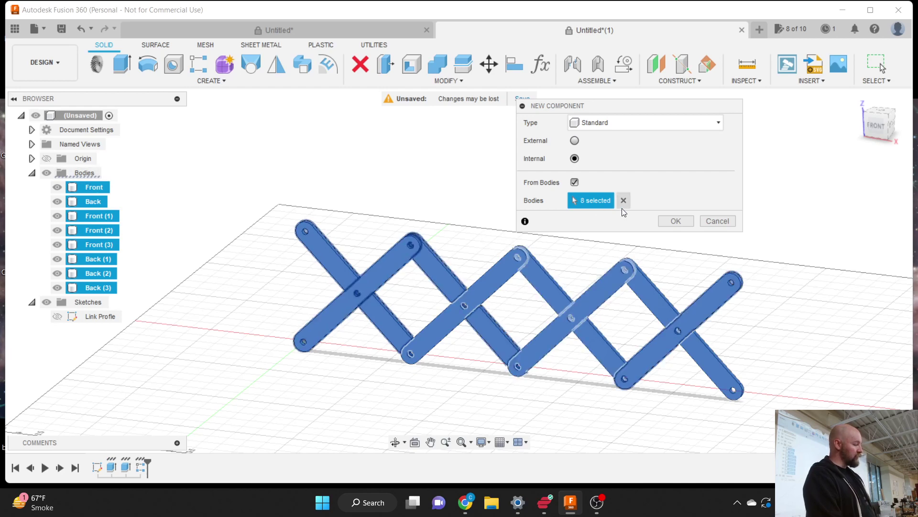
click(623, 201)
click(87, 176)
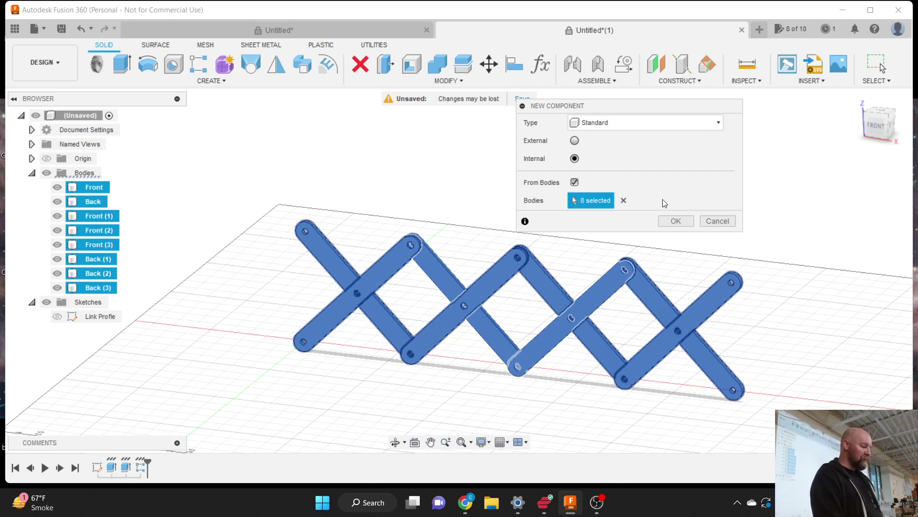
click(673, 223)
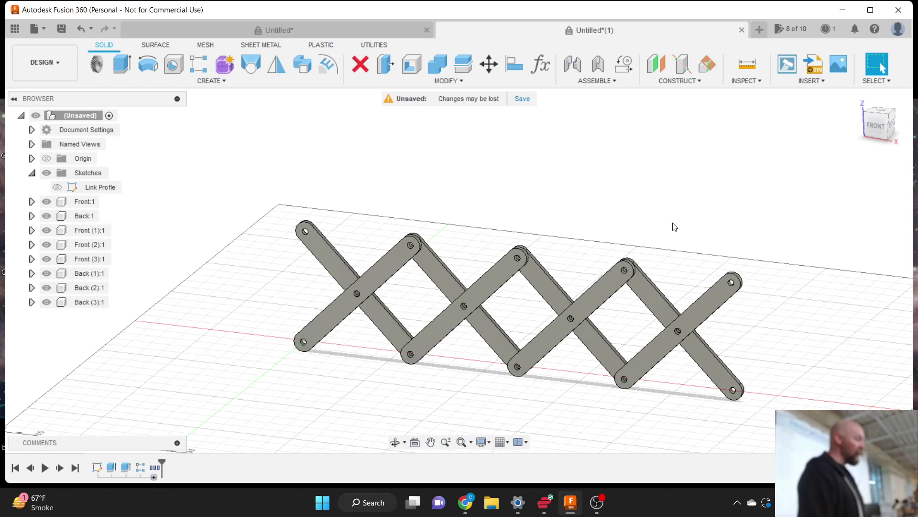
Step: Activate the Front:1 component and expand its contents in the component tree
click(77, 203)
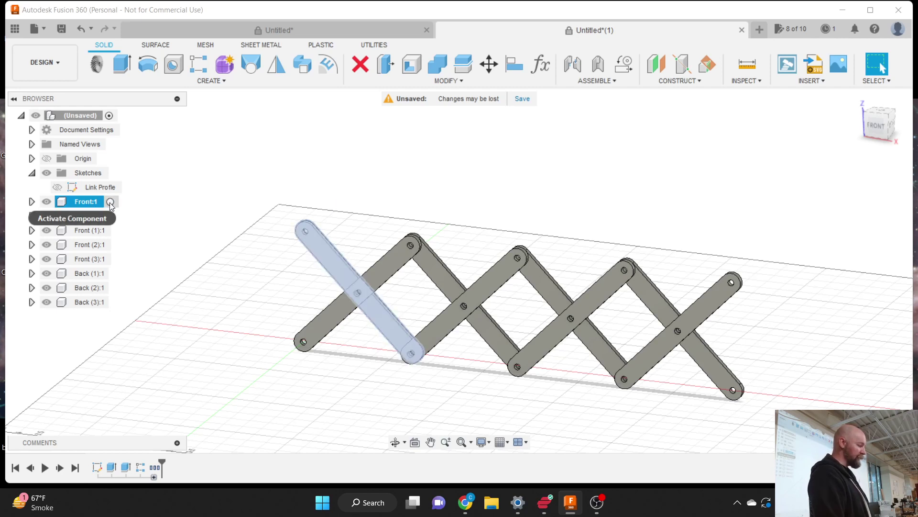
click(110, 201)
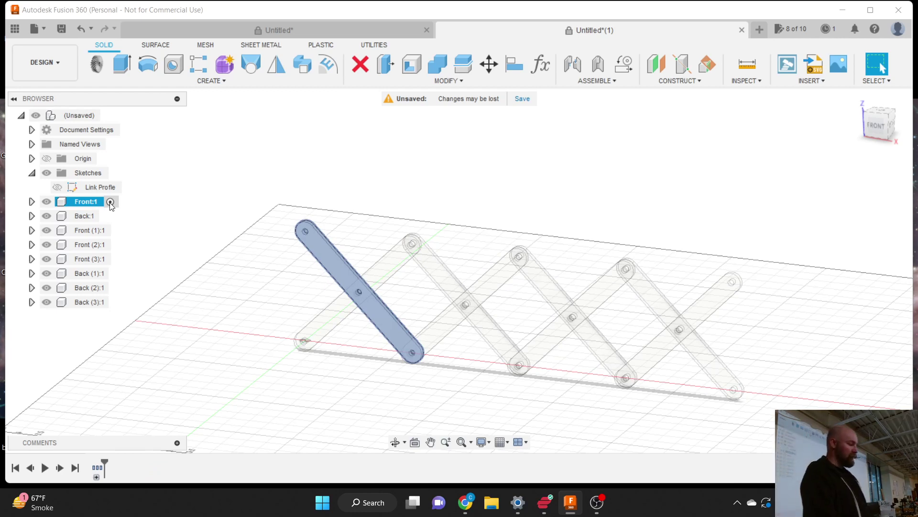
click(32, 201)
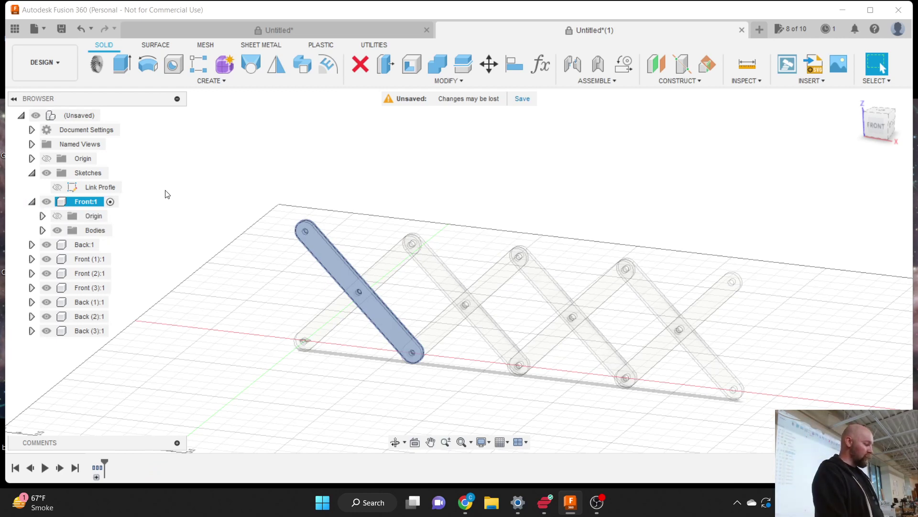
Step: Start a sketch on the front face of the active Front link, near its upper hole
click(209, 81)
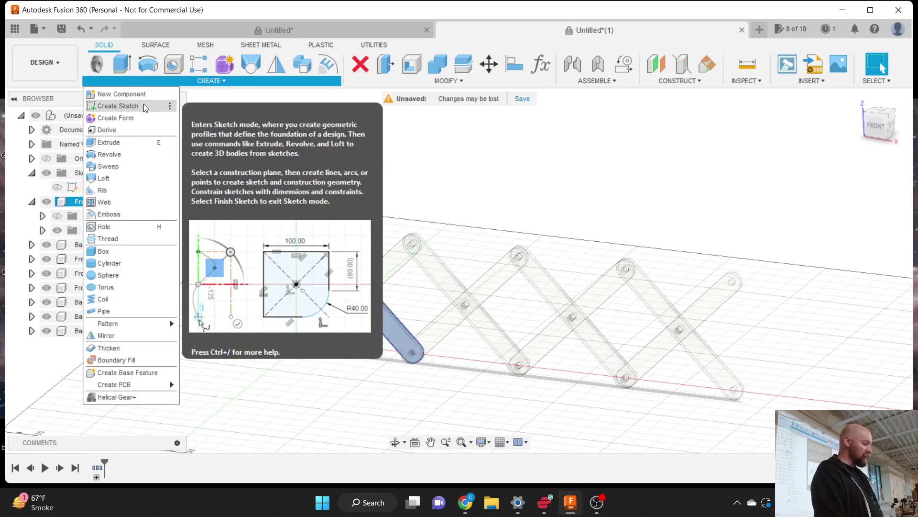
click(120, 106)
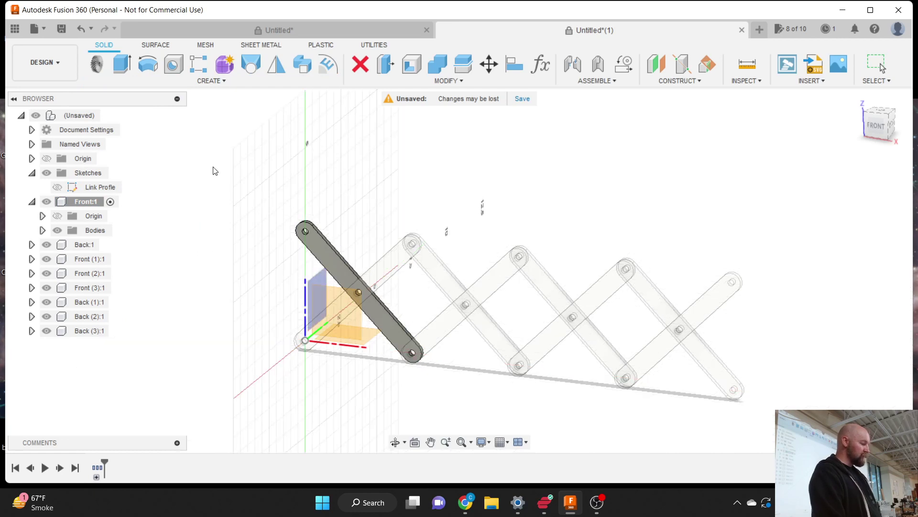
click(308, 237)
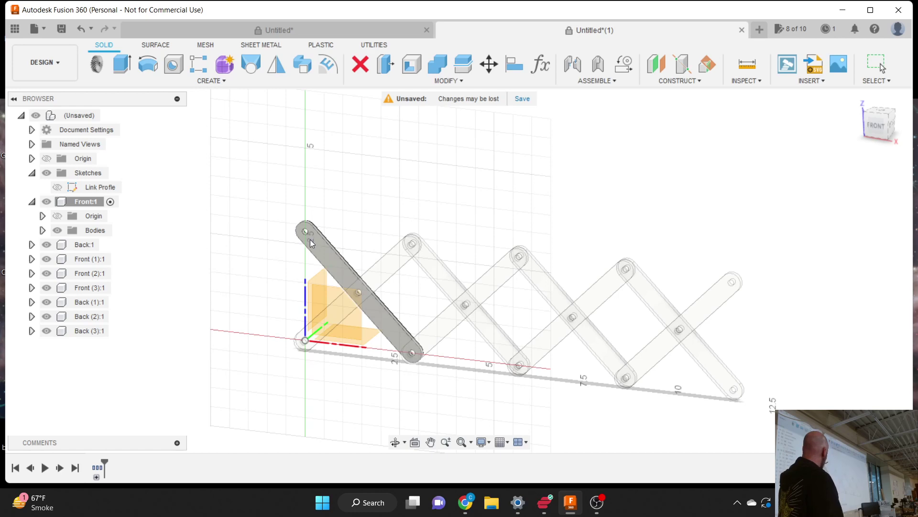
click(312, 241)
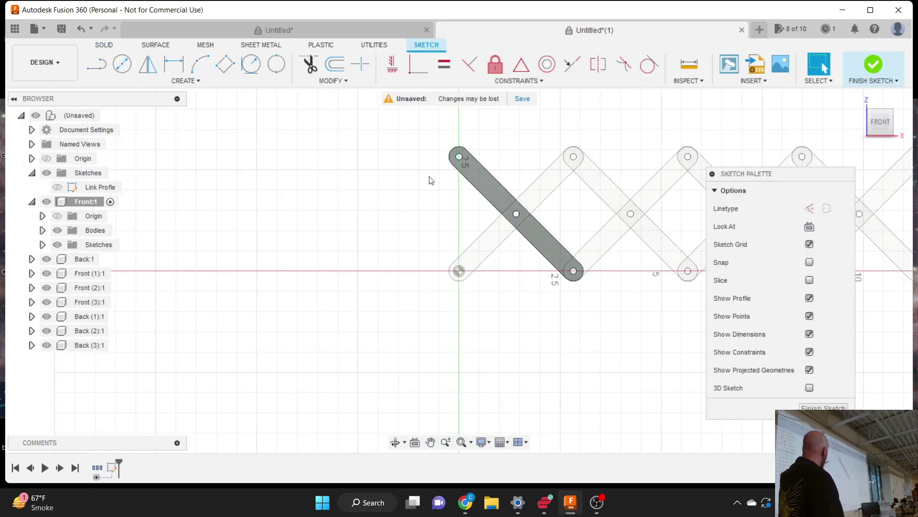
Step: Sketch a closed teardrop-shaped fit point spline through six points, up and to the left of the Front link's upper end
scroll(476, 135, up, 3)
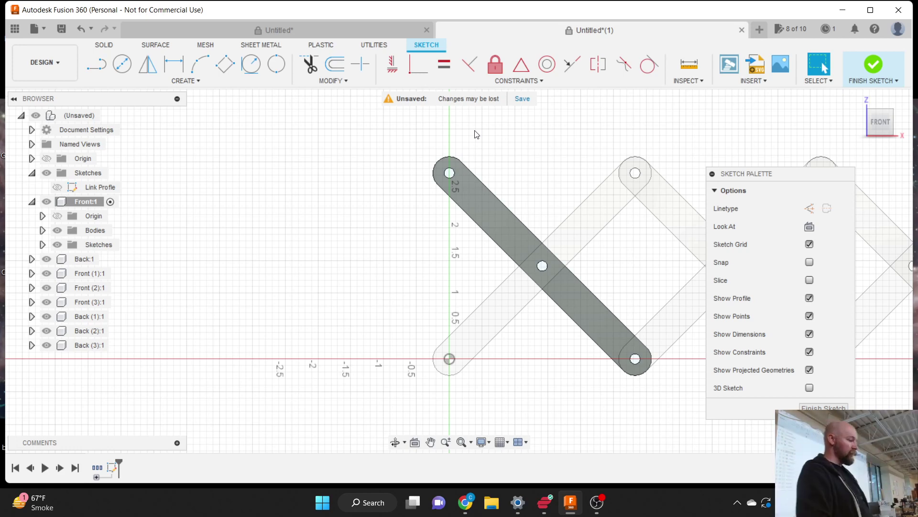
scroll(456, 309, down, 3)
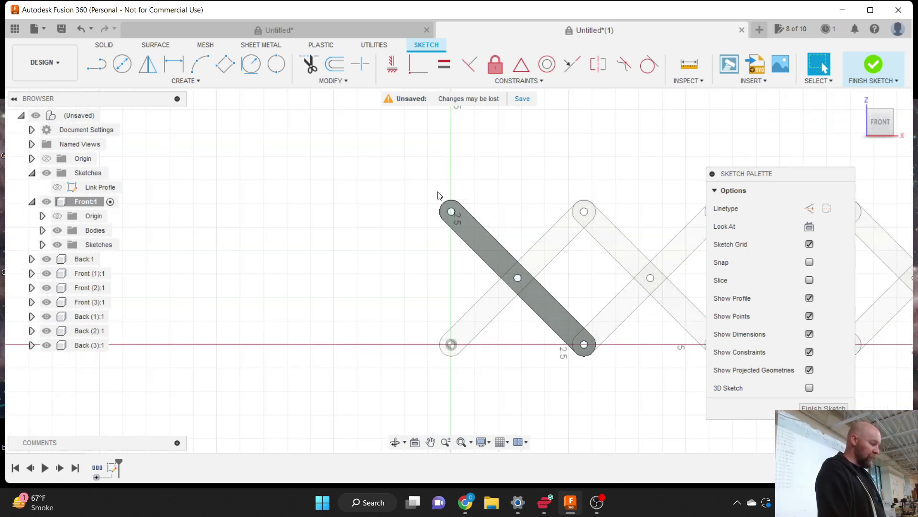
scroll(433, 174, up, 3)
scroll(433, 177, up, 3)
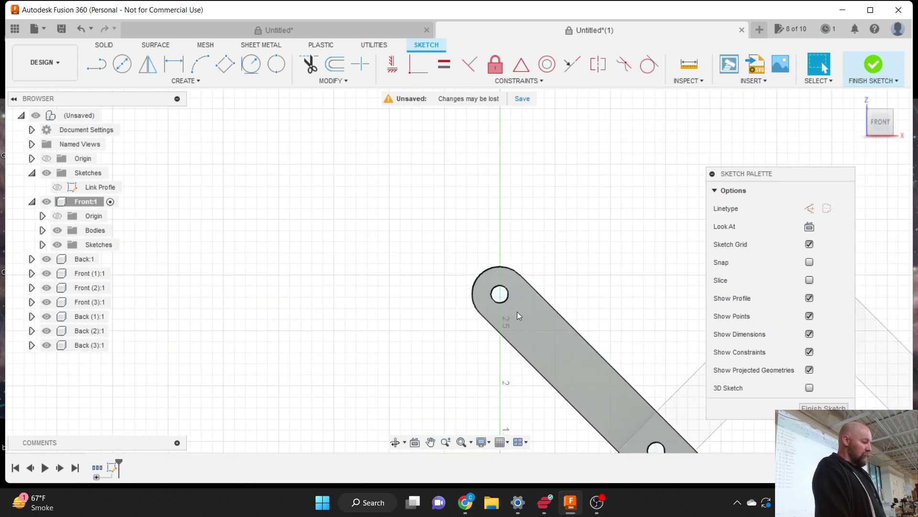
click(198, 82)
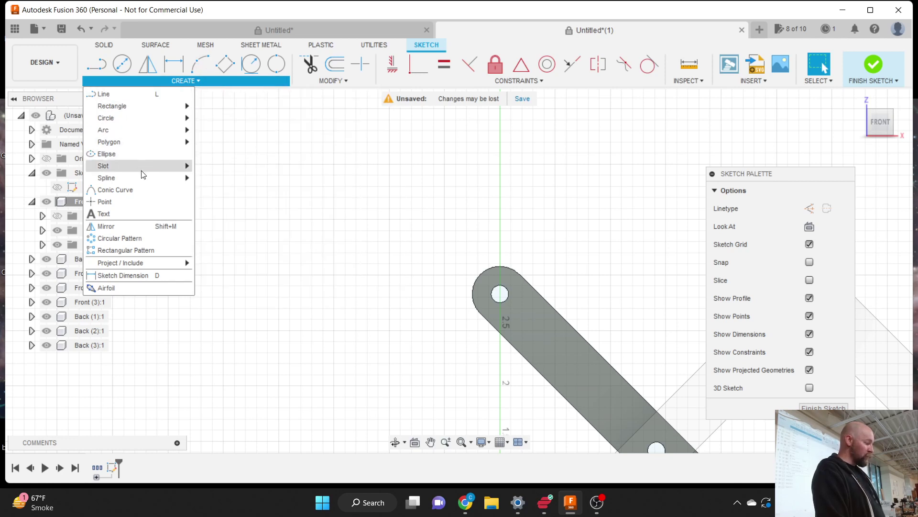
mouse_move(138, 179)
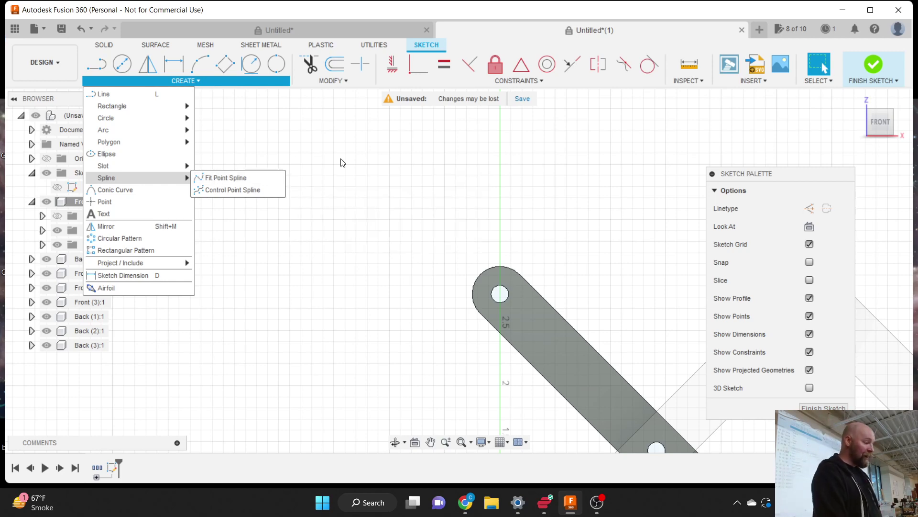
scroll(343, 161, down, 3)
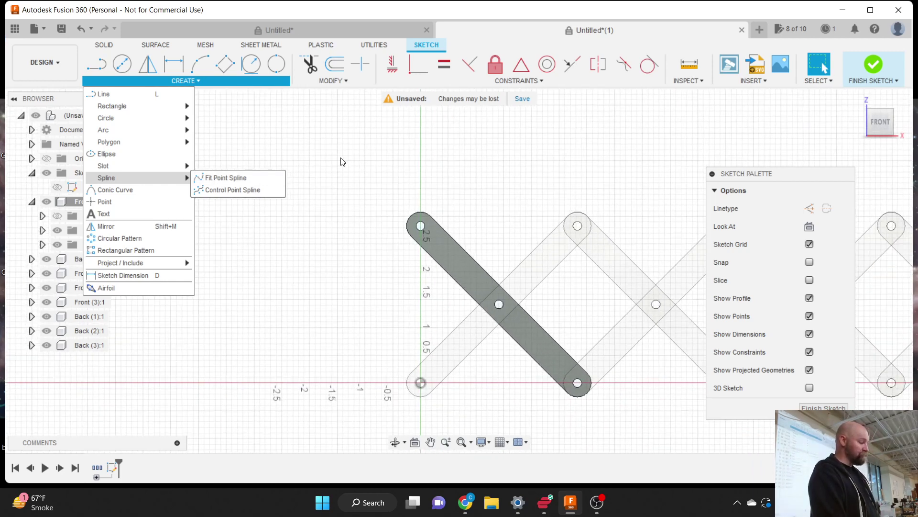
scroll(343, 162, up, 3)
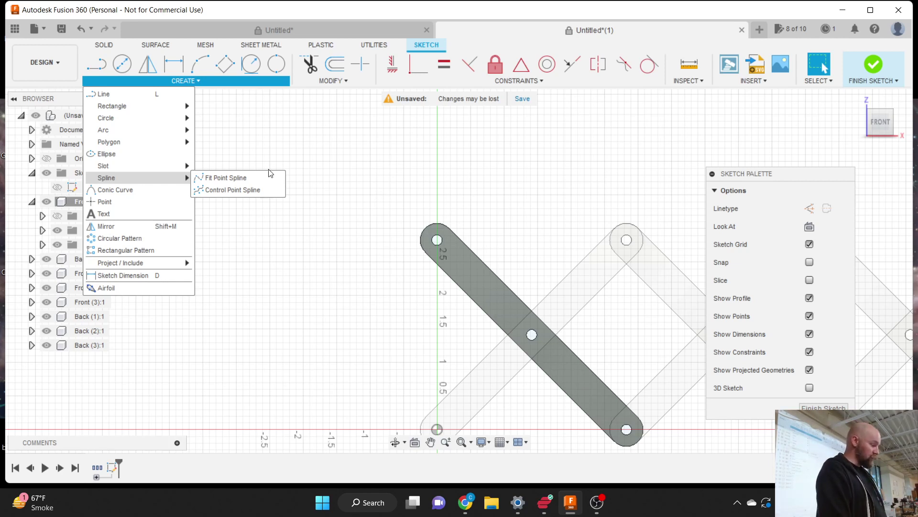
click(231, 178)
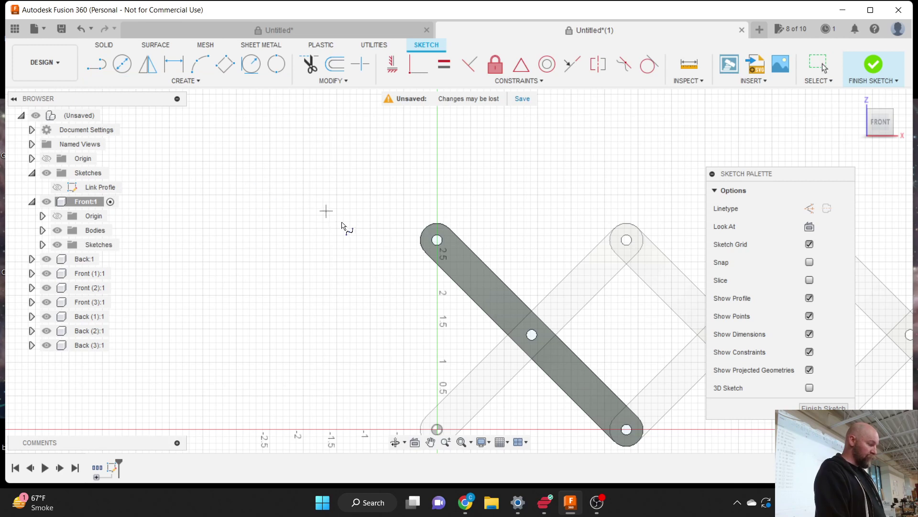
click(393, 219)
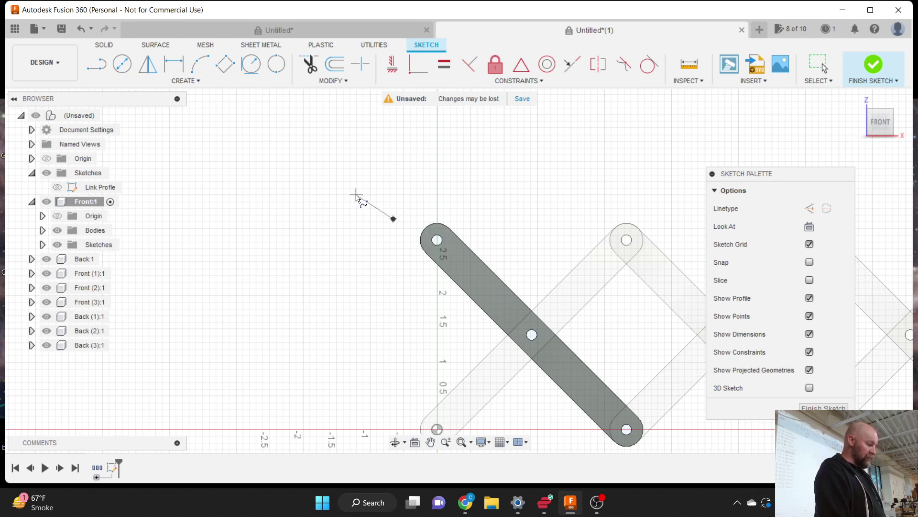
click(354, 195)
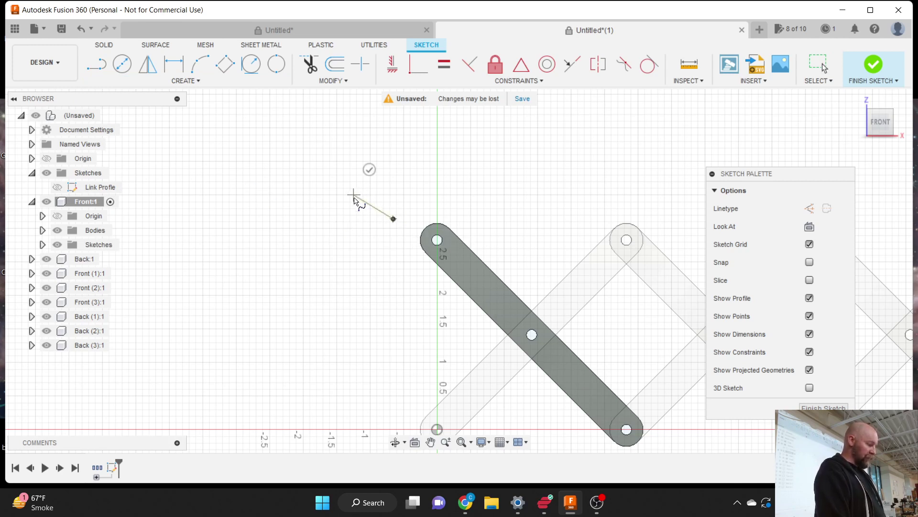
click(314, 153)
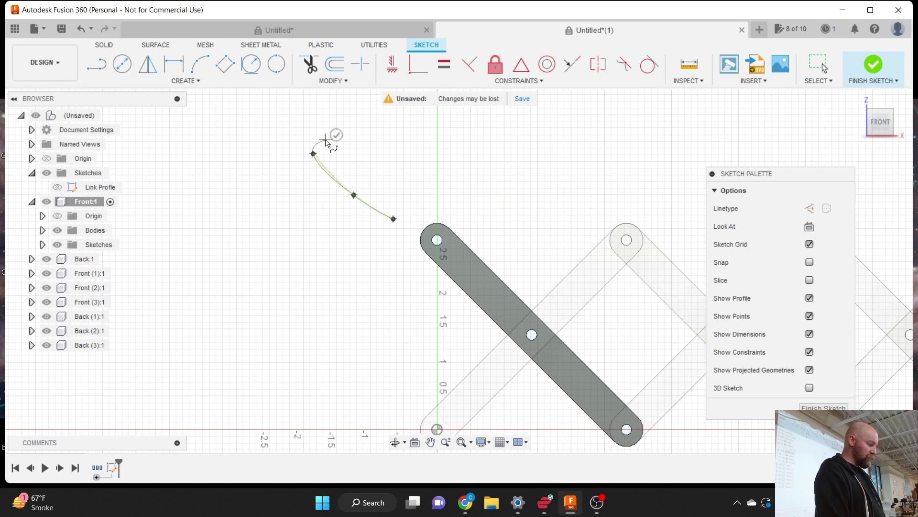
click(355, 125)
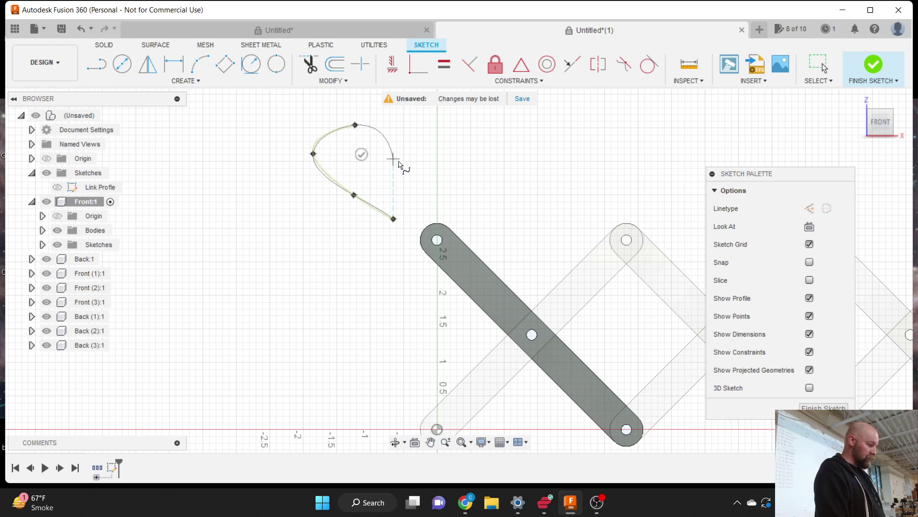
click(417, 186)
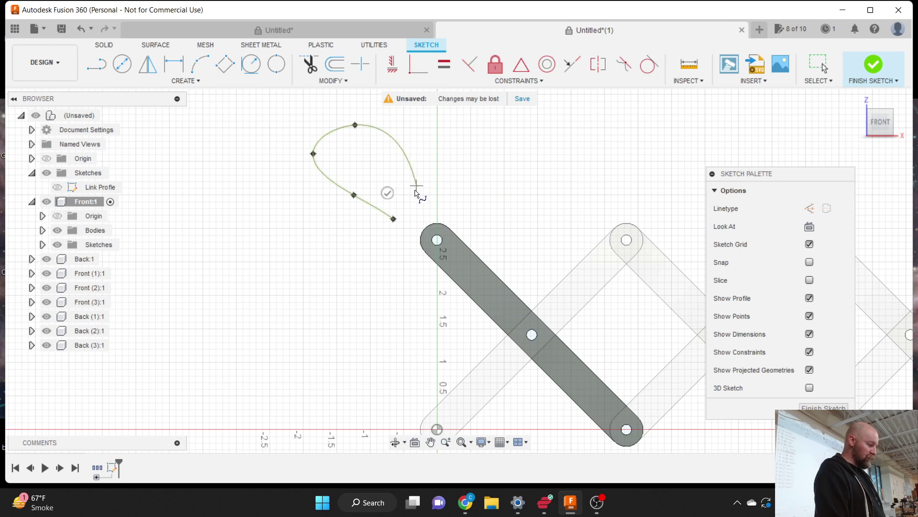
click(411, 219)
click(394, 218)
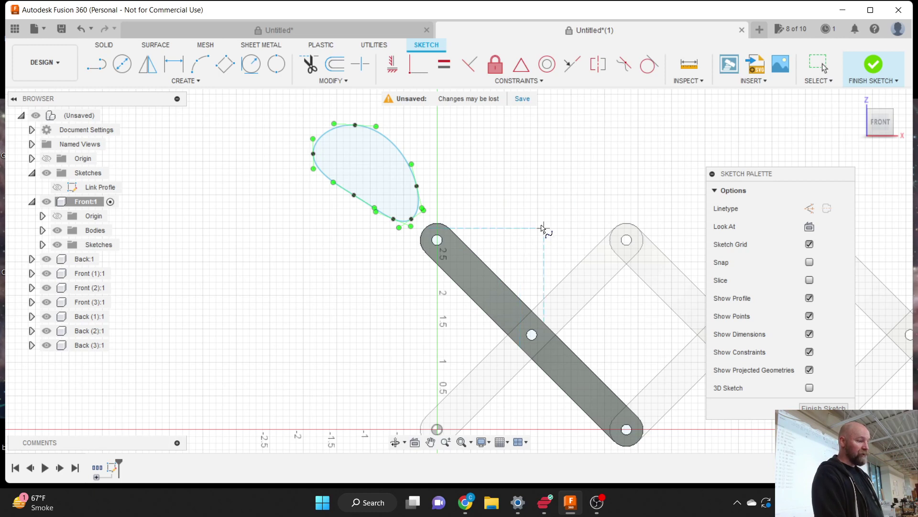
click(750, 81)
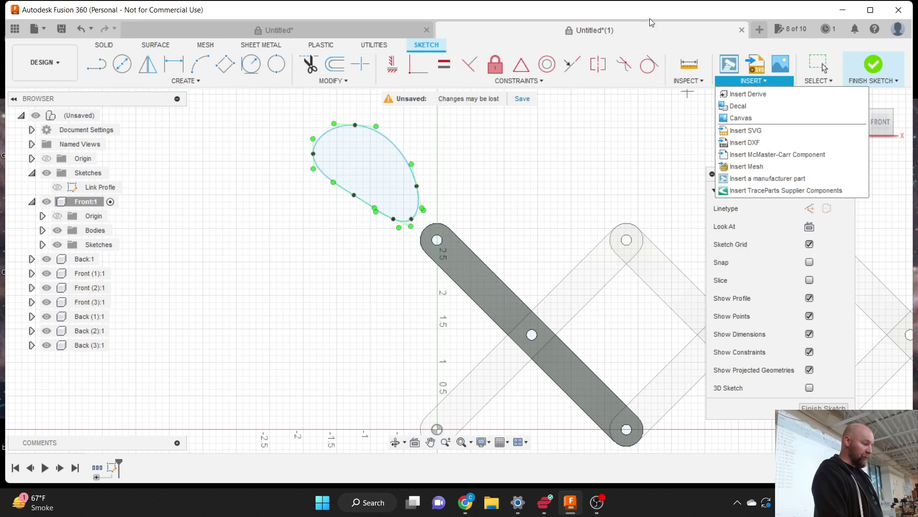
click(762, 120)
Step: Draw a line straight across the Front link just below its upper hole, from its lower-left edge to its upper-right edge
scroll(324, 119, up, 3)
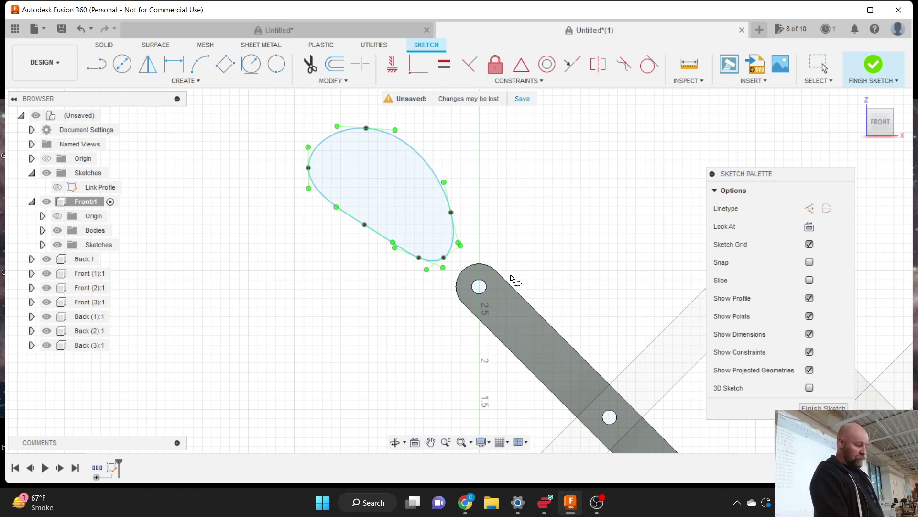
key(l)
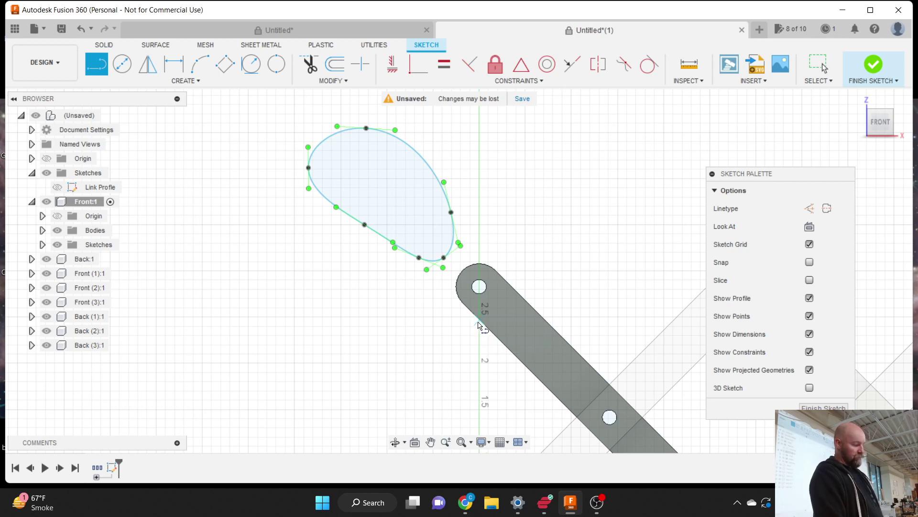
click(479, 319)
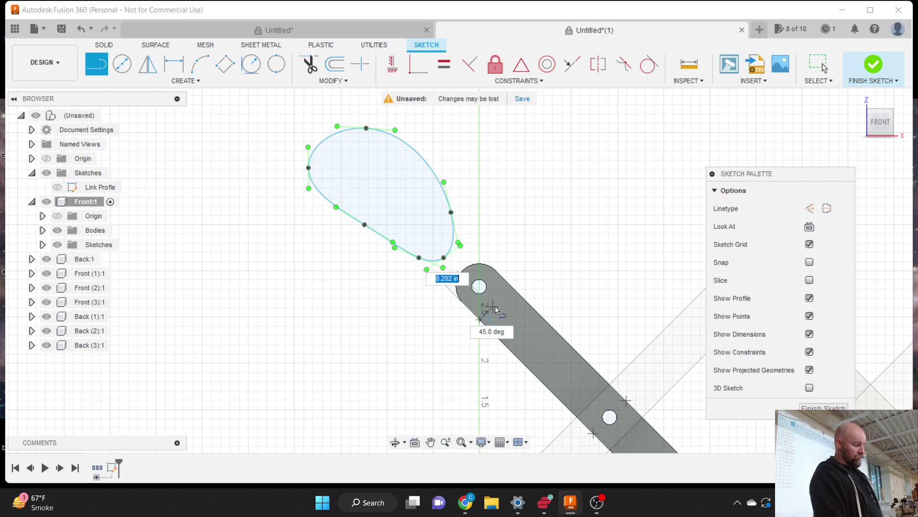
double_click(515, 290)
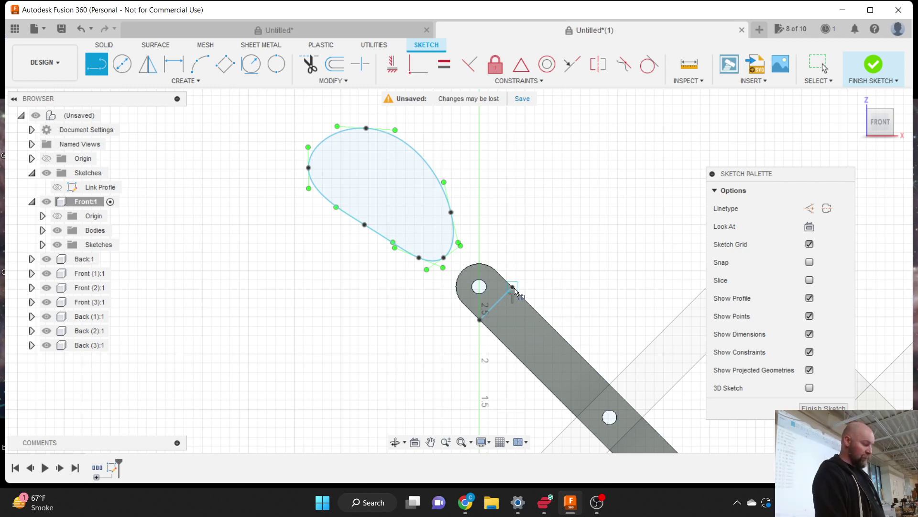
Step: Draw a 0.125 in line extending the cross line outward past the link's upper-right edge
click(515, 288)
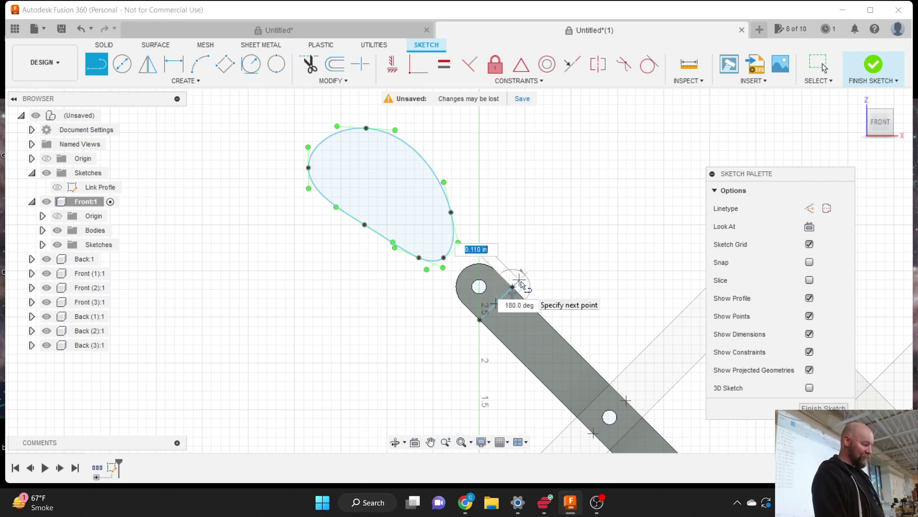
text(.1)
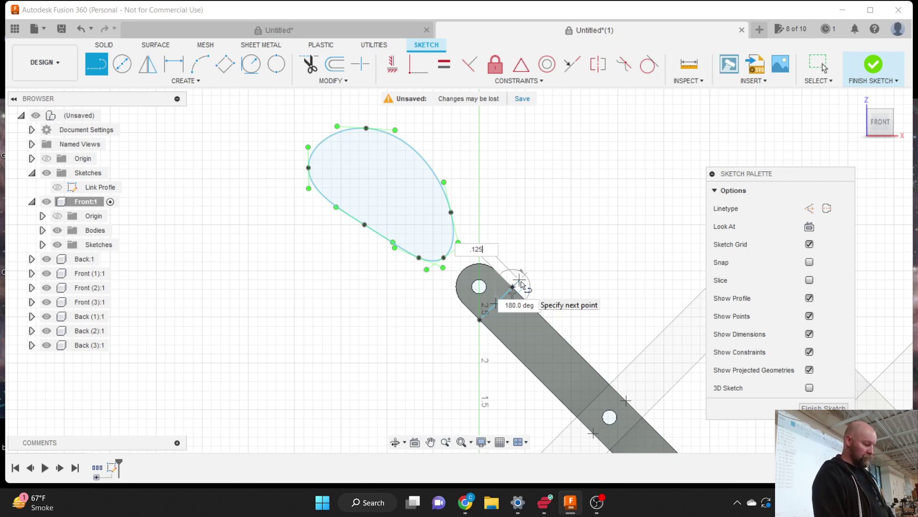
text(25)
key(Return)
key(Escape)
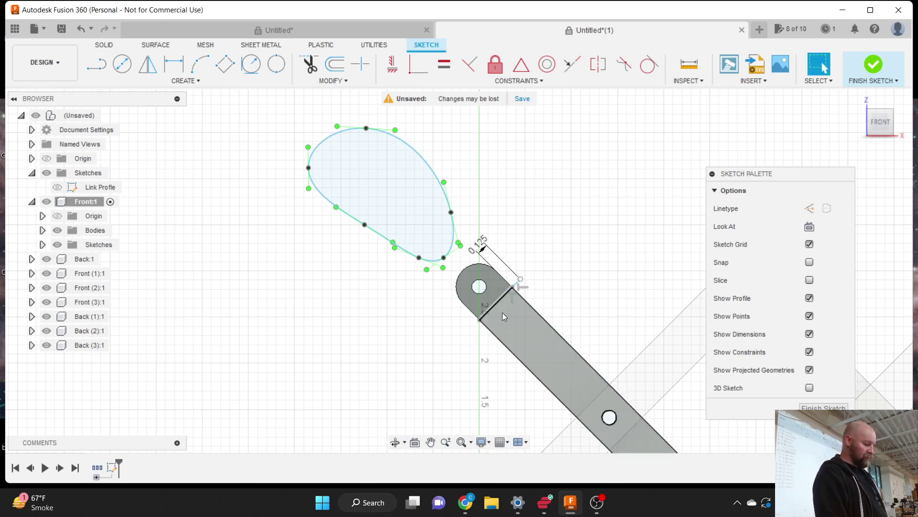
Step: Draw a matching 0.125 in line extending the cross line outward past the link's lower-left edge
key(l)
click(512, 287)
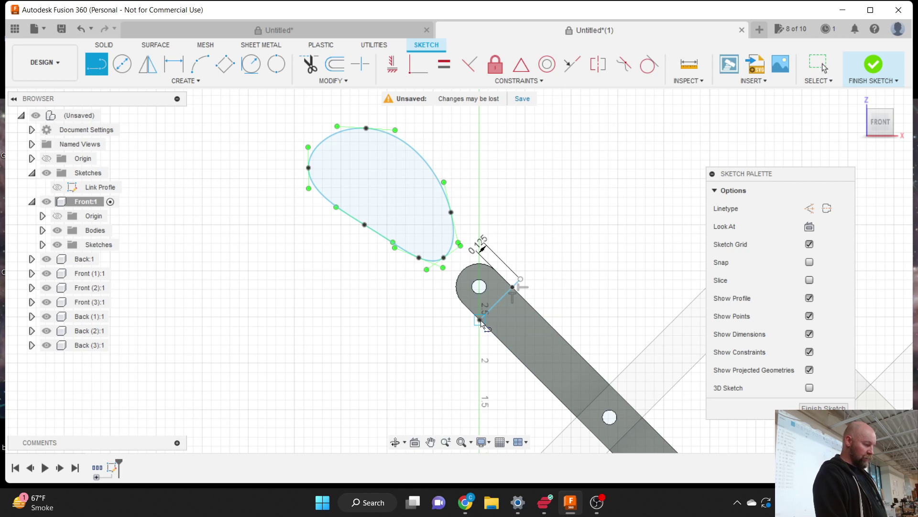
click(480, 320)
text(.12)
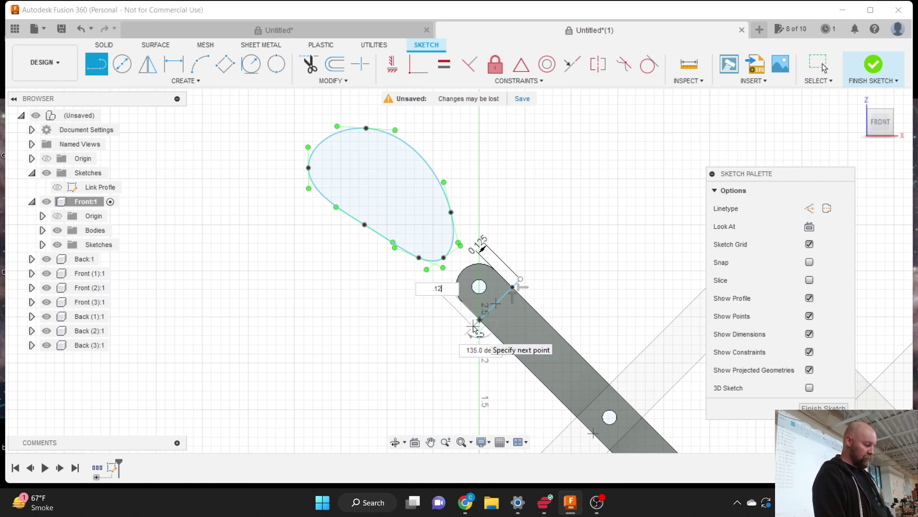
text(5)
key(Return)
key(Escape)
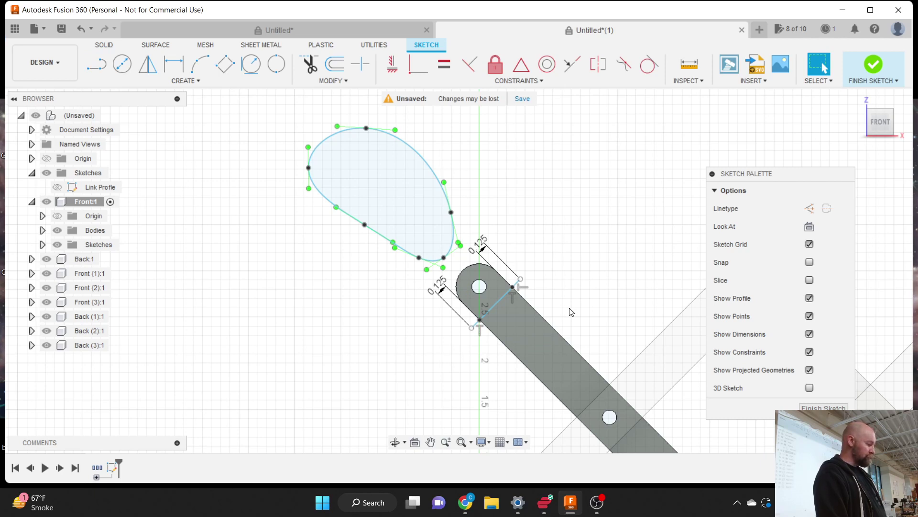
click(181, 83)
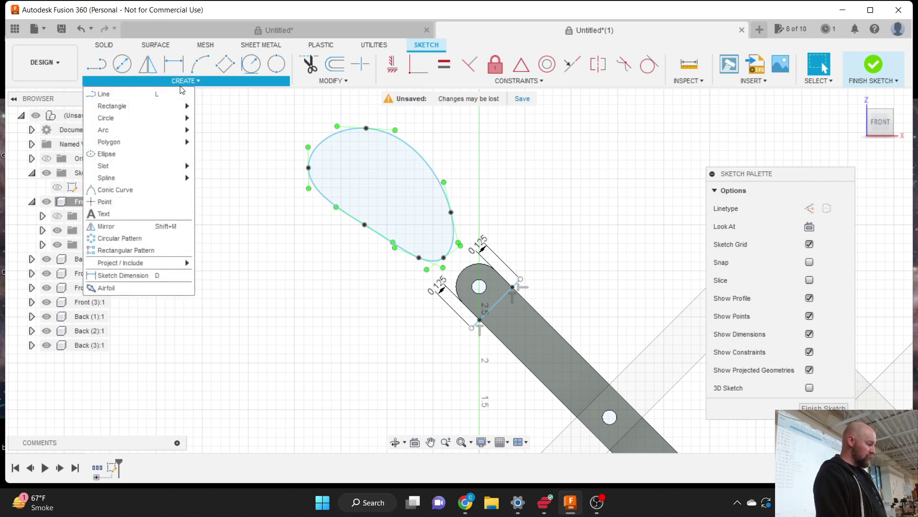
mouse_move(137, 178)
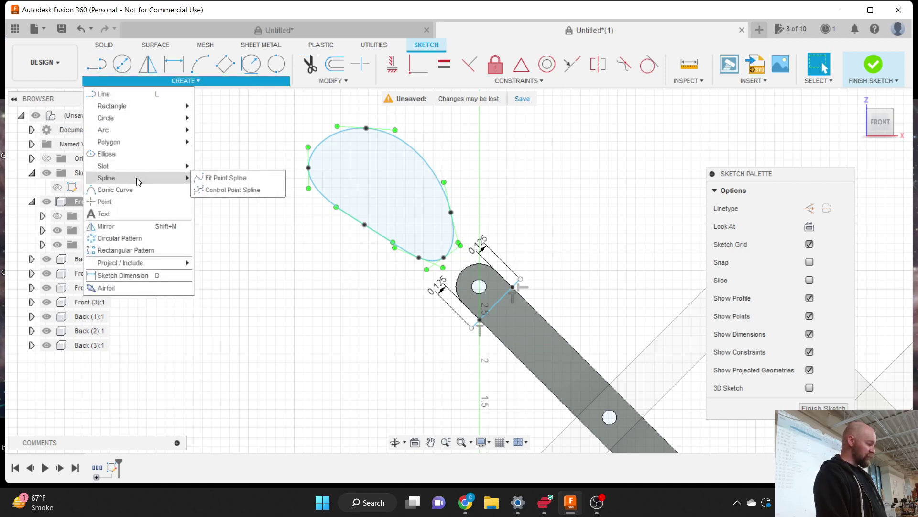
click(211, 176)
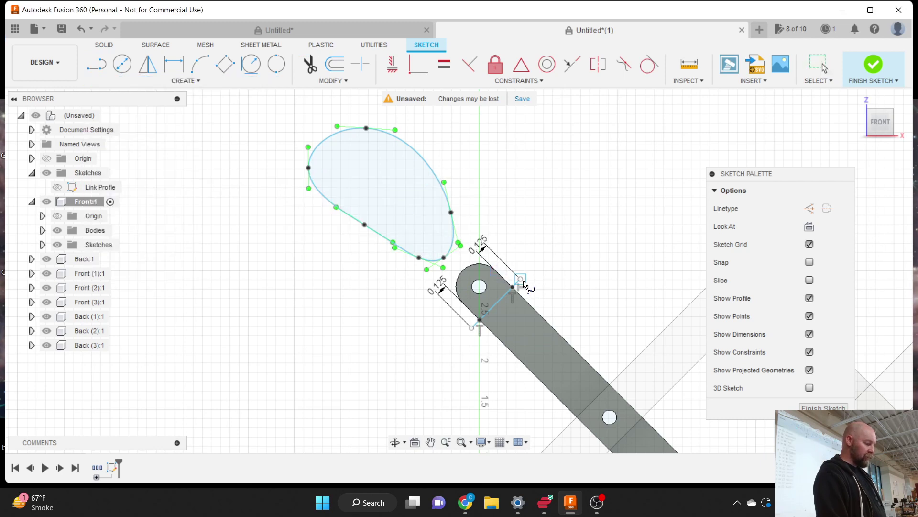
scroll(519, 297, down, 2)
click(492, 250)
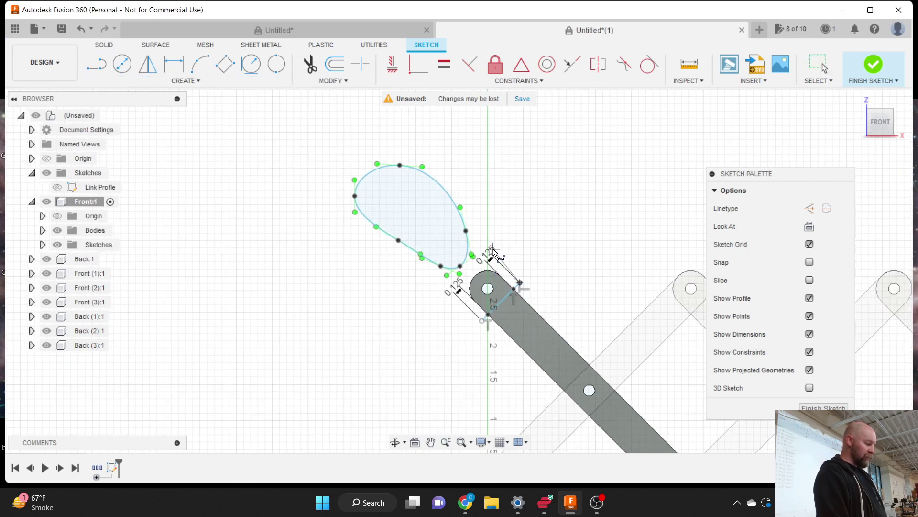
click(472, 182)
click(397, 142)
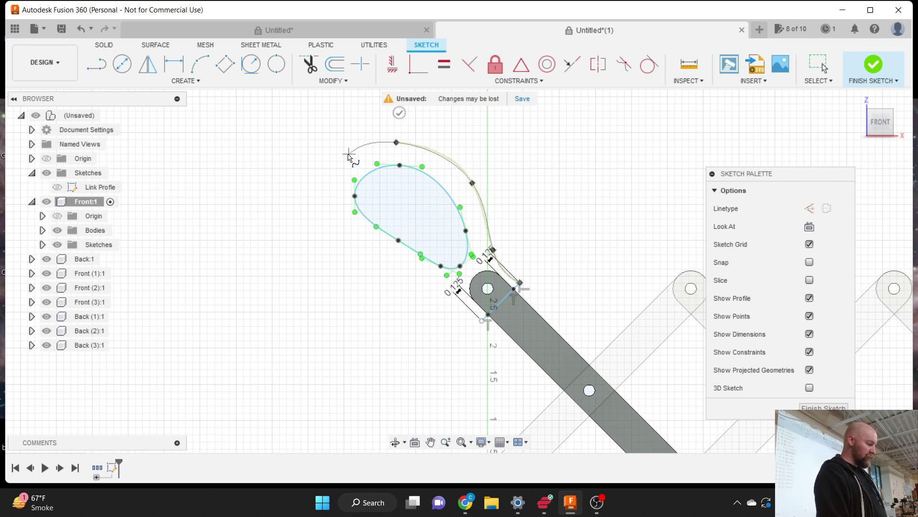
click(339, 172)
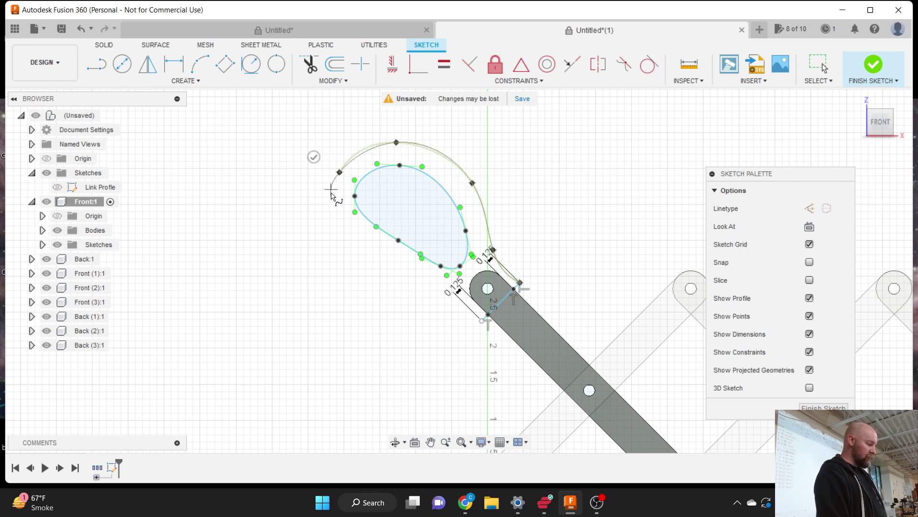
click(334, 219)
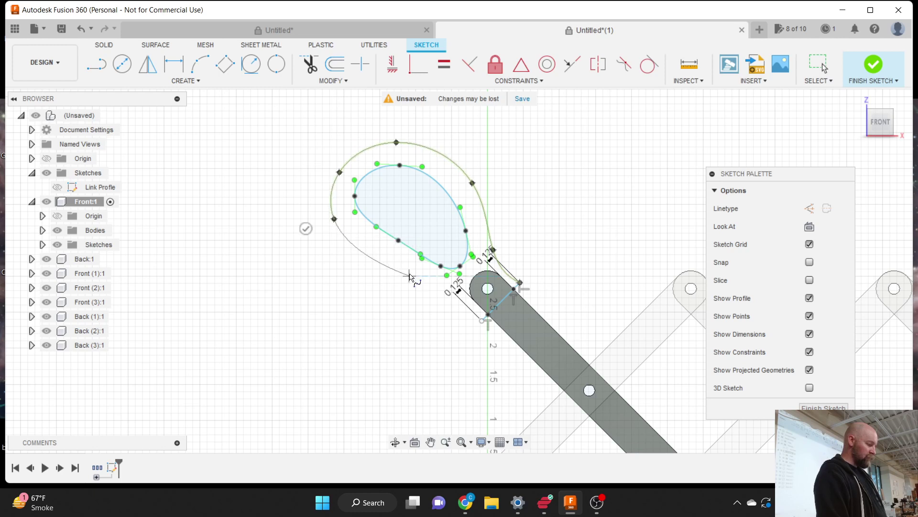
click(399, 263)
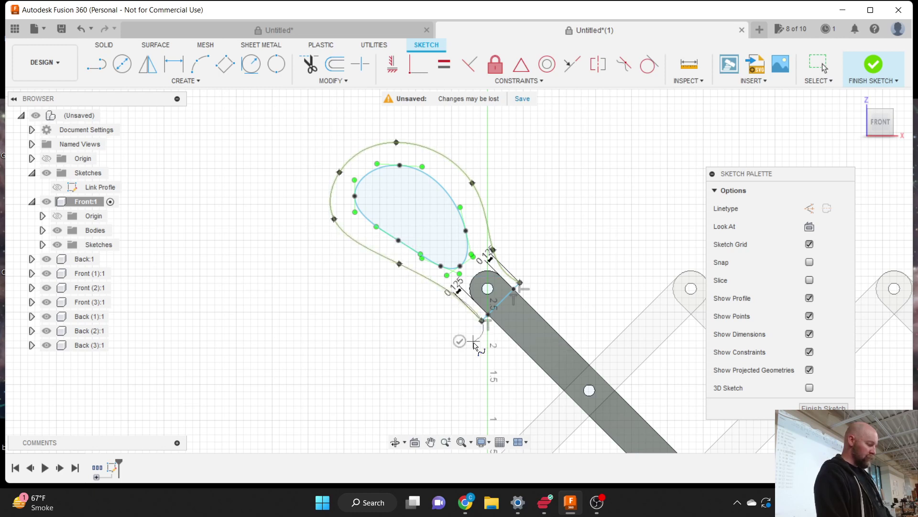
key(Escape)
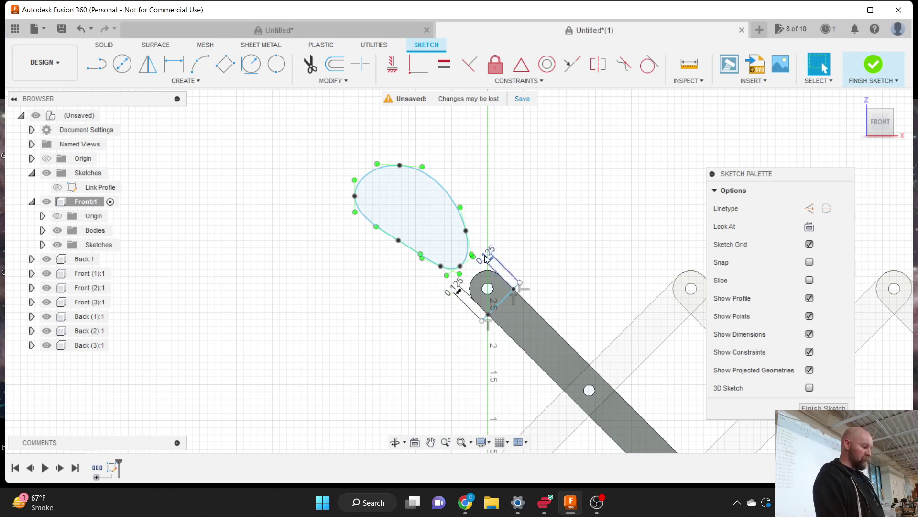
Step: Sketch a nine-point fit point spline around the teardrop, running from the upper-right 0.125 in line's outer end to the lower-left one's
click(177, 84)
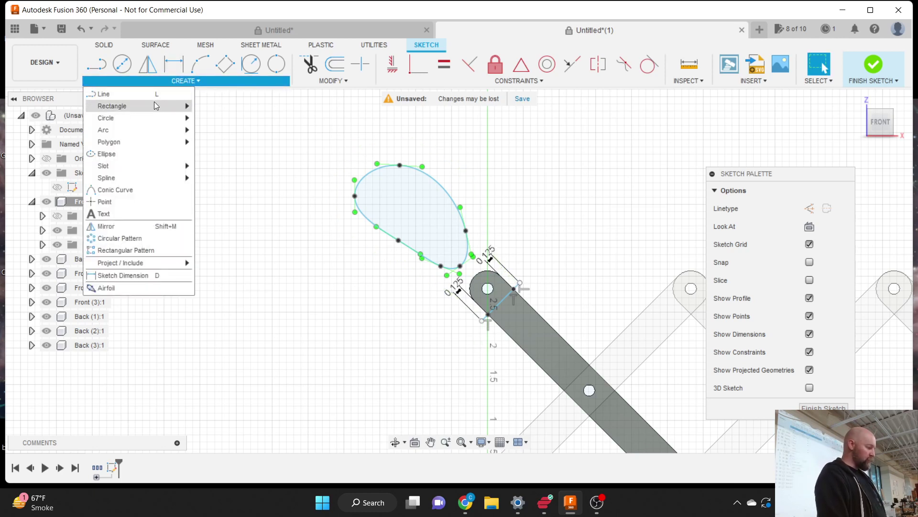
mouse_move(136, 143)
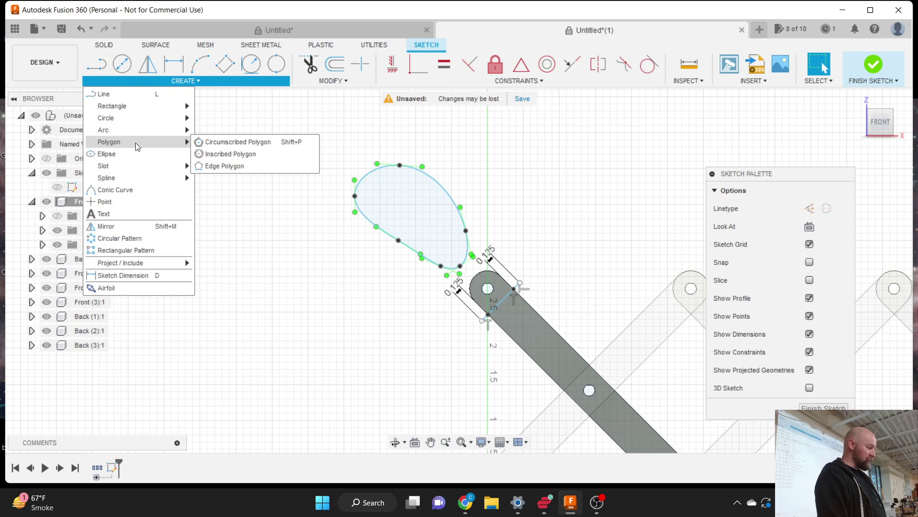
mouse_move(151, 179)
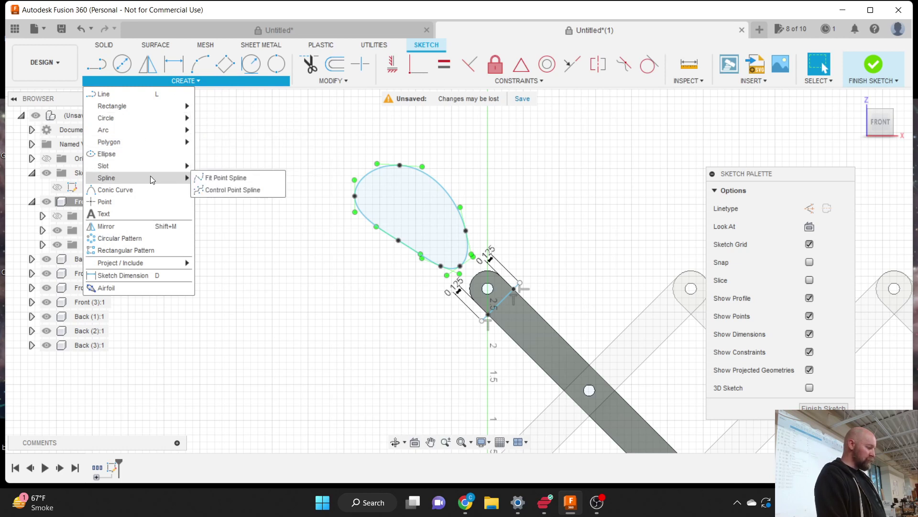
click(218, 178)
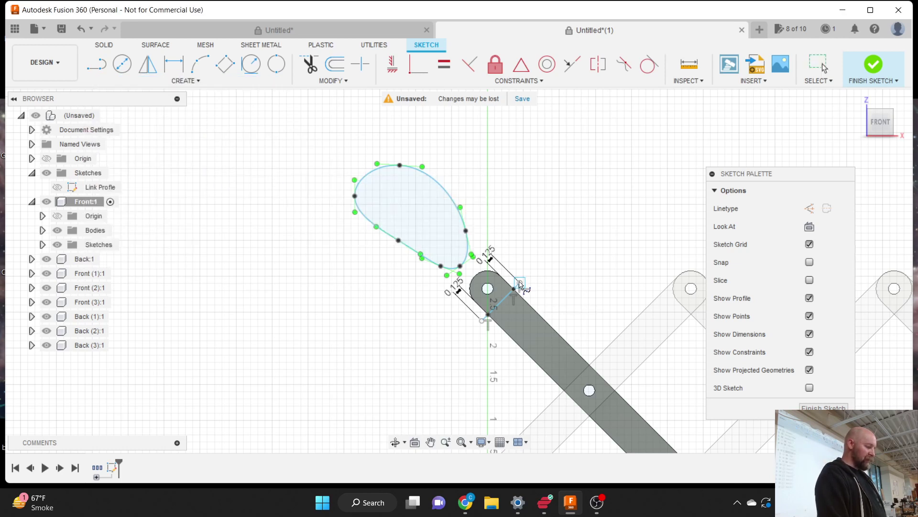
click(520, 284)
click(498, 260)
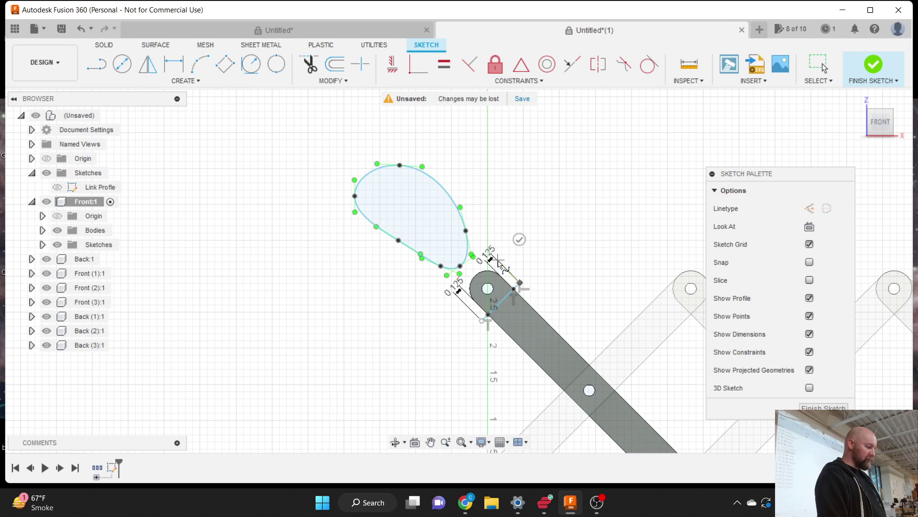
click(475, 210)
click(444, 162)
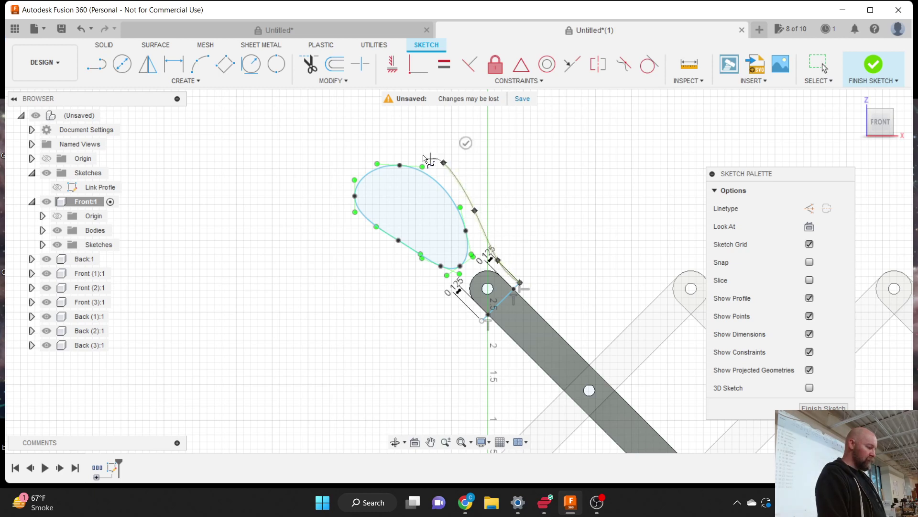
click(385, 147)
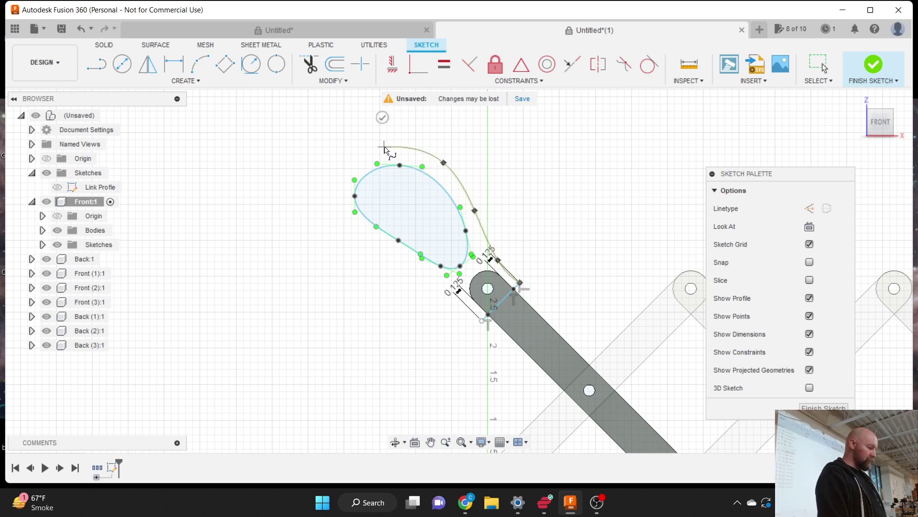
click(338, 175)
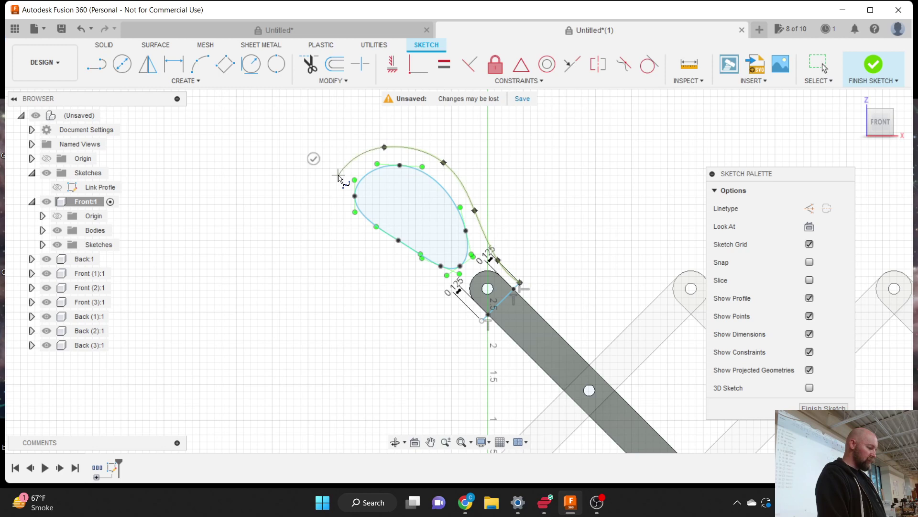
click(346, 226)
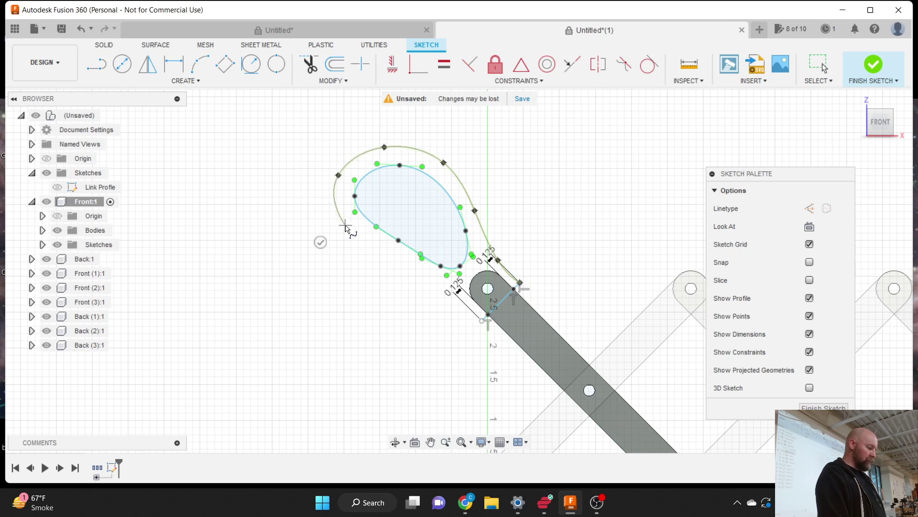
click(429, 282)
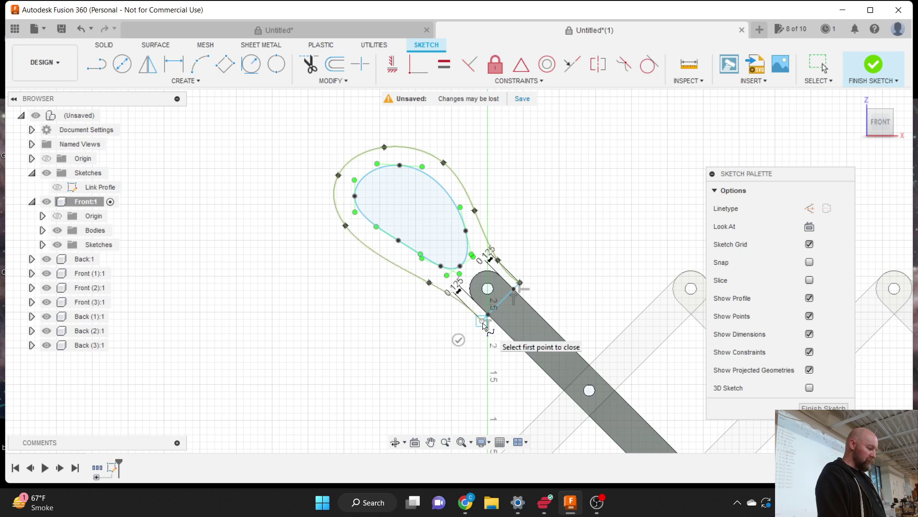
click(483, 322)
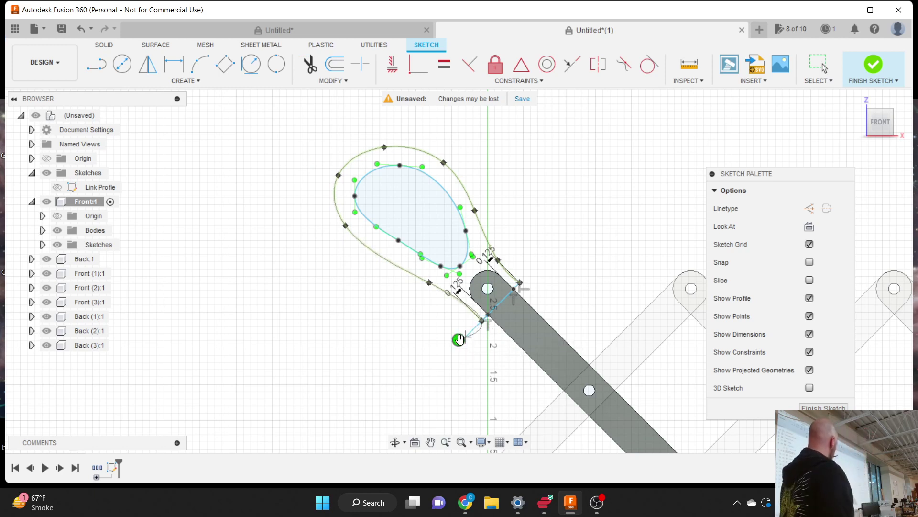
click(458, 340)
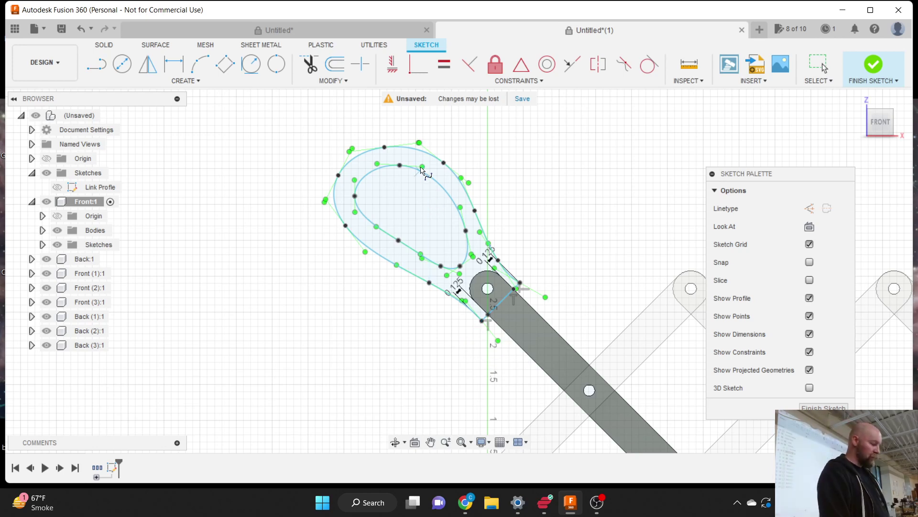
Step: Reshape the outer spline by moving its two far-left fit points up and outward and its lower fit point slightly toward the link
scroll(425, 181, up, 3)
scroll(443, 283, down, 2)
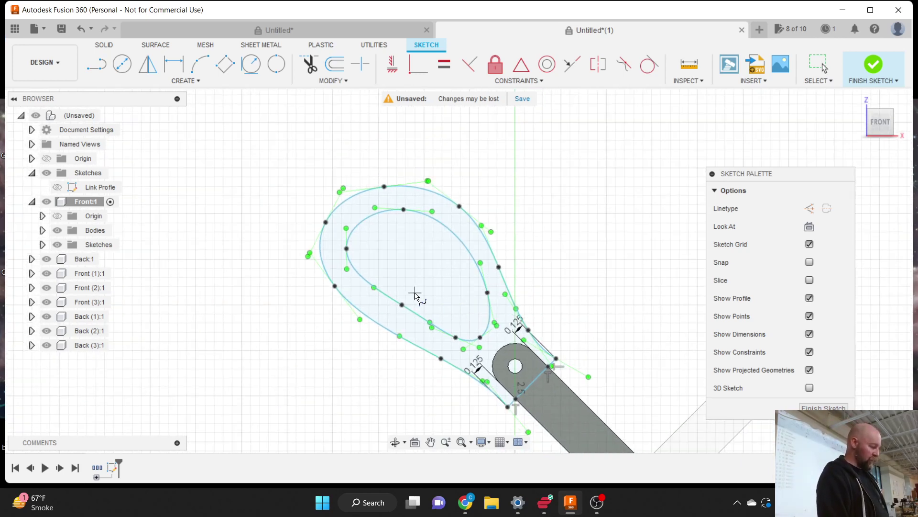
key(Escape)
click(334, 286)
drag(333, 286, 317, 259)
drag(324, 223, 319, 210)
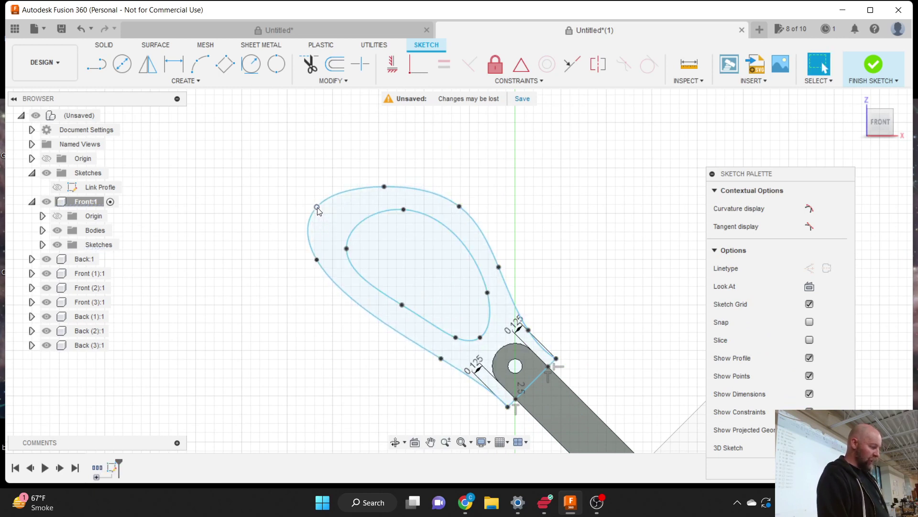
click(319, 262)
drag(319, 262, 317, 253)
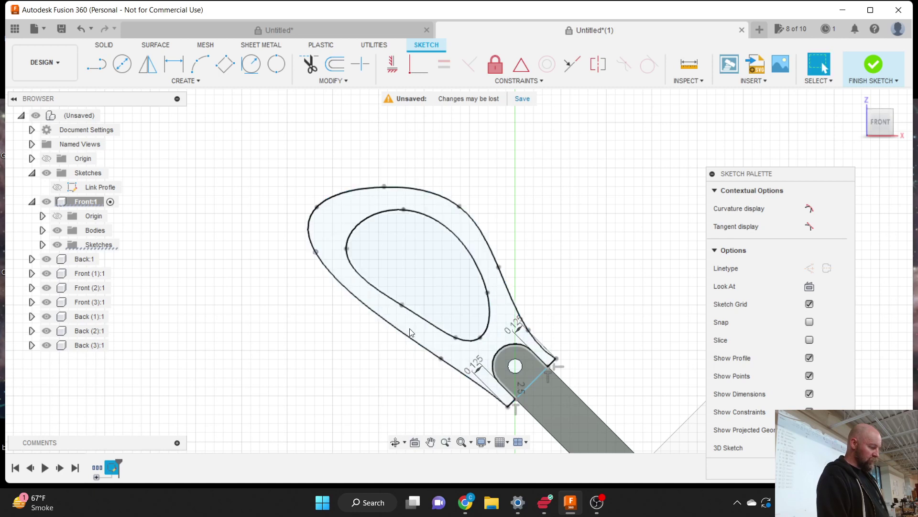
click(453, 360)
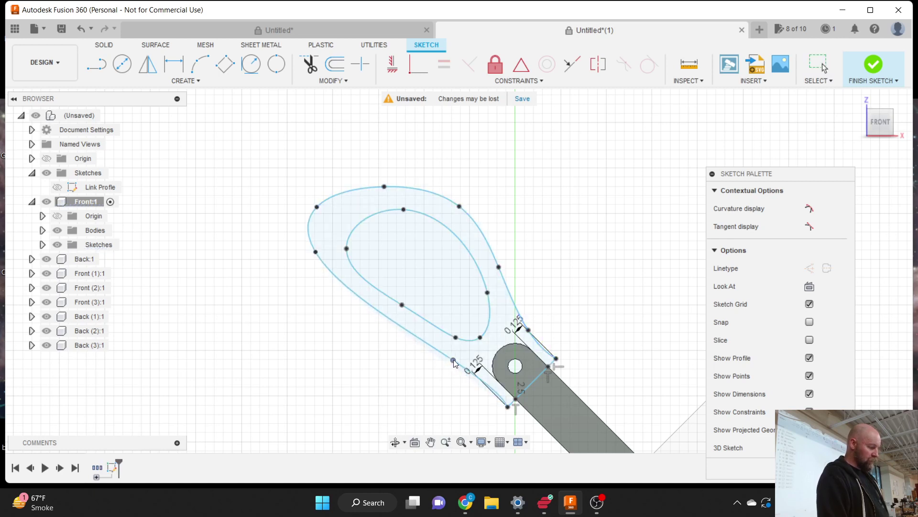
Step: Refine the outer spline by shifting its upper-right, right-side and left fit points slightly downward and its lower fit point in toward the teardrop
drag(460, 205, 461, 214)
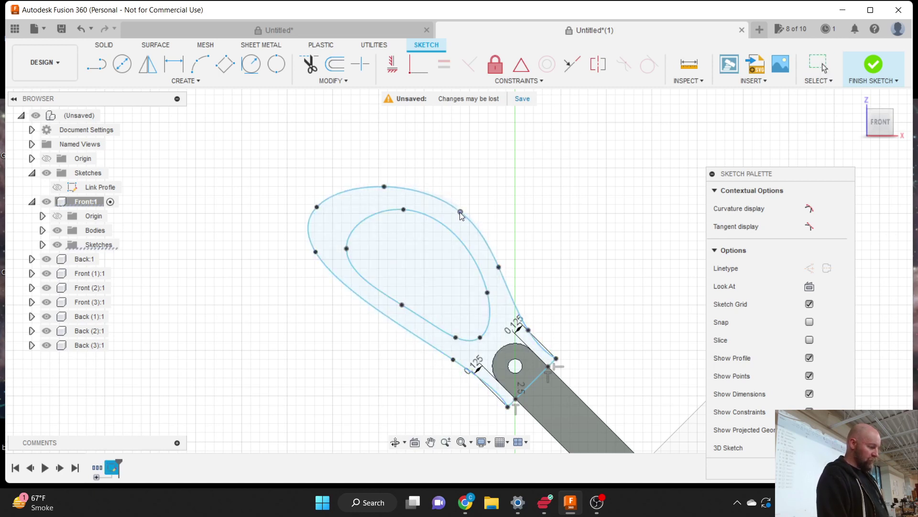
click(458, 212)
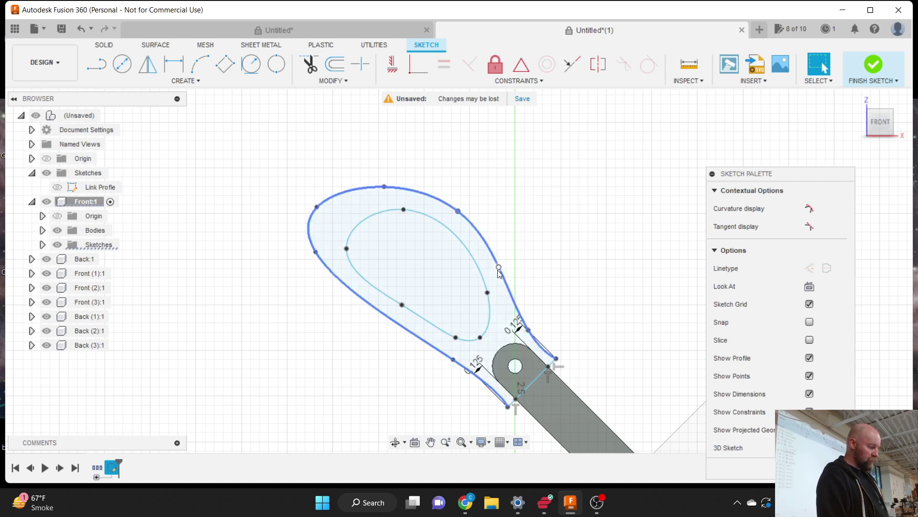
drag(498, 269, 501, 281)
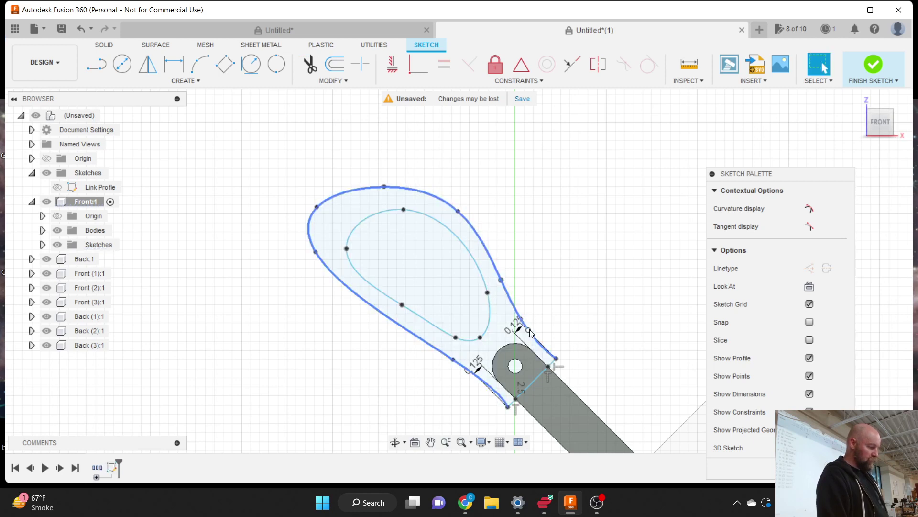
key(Escape)
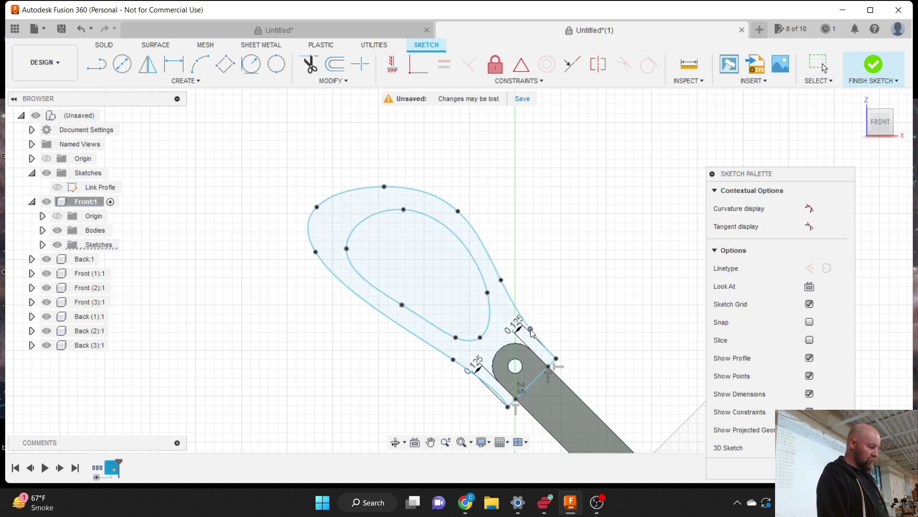
click(309, 239)
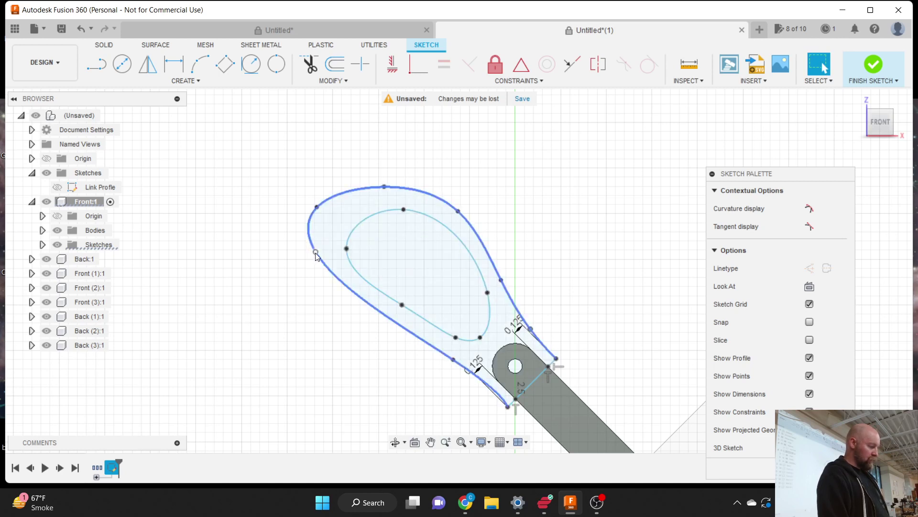
drag(316, 252, 316, 258)
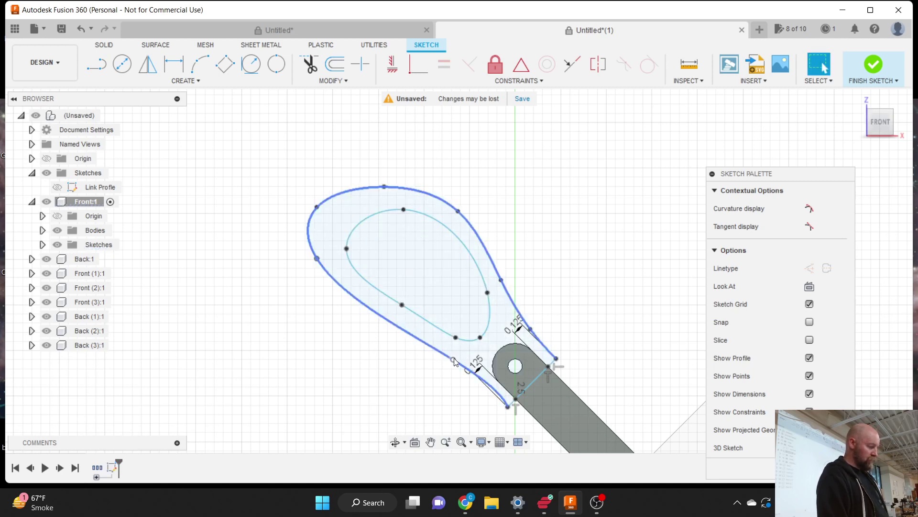
key(Escape)
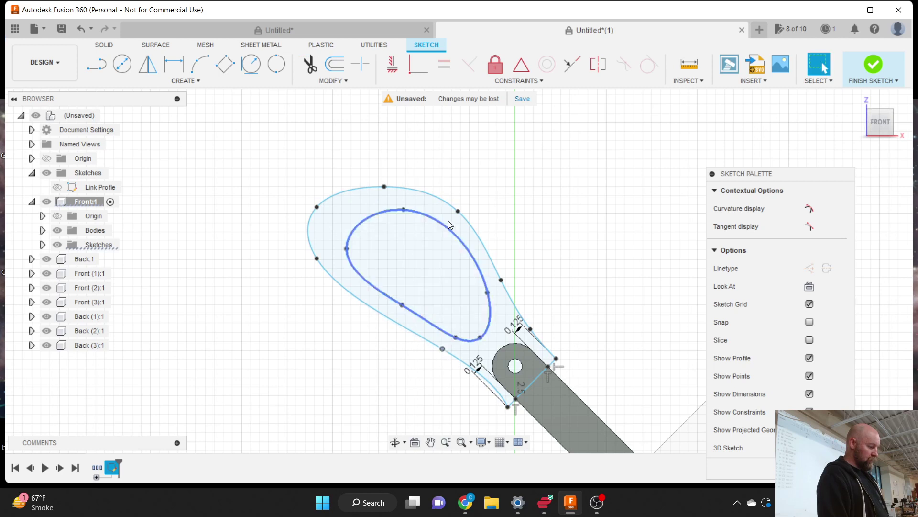
Step: Reshape the outer spline by moving its top and upper-left fit points farther left and adjusting its upper-right and right-side points slightly outward
drag(459, 211, 455, 211)
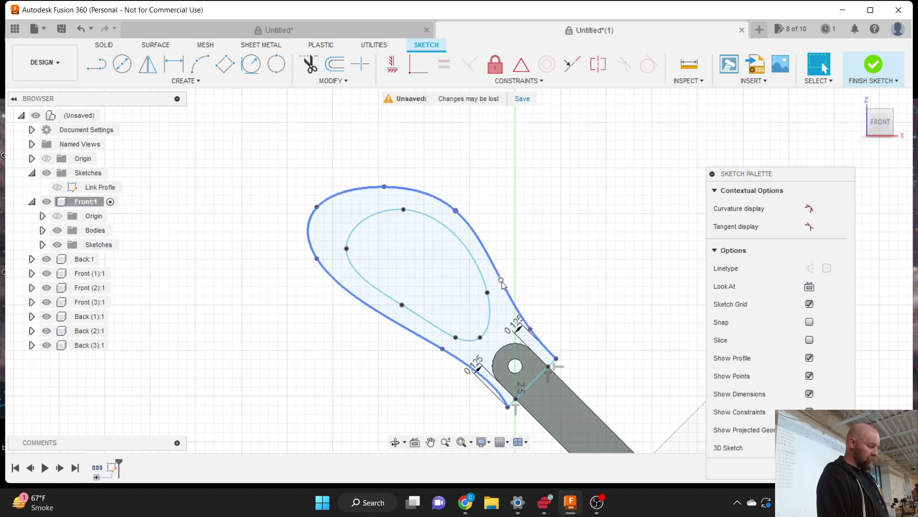
drag(502, 283, 507, 288)
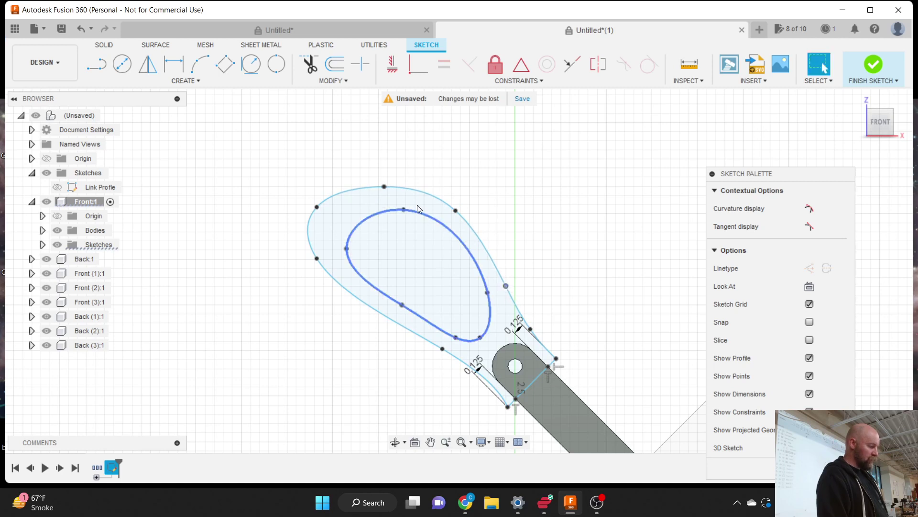
drag(384, 186, 374, 185)
drag(317, 207, 307, 207)
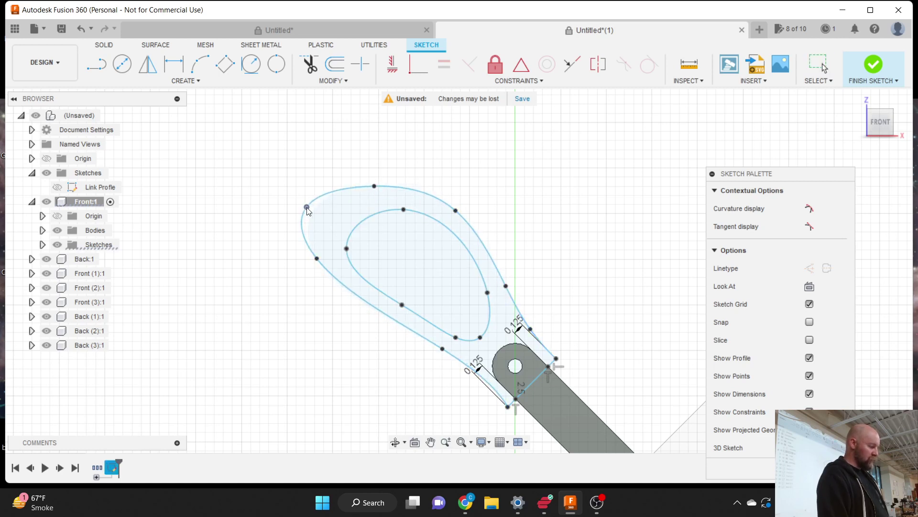
scroll(319, 151, down, 1)
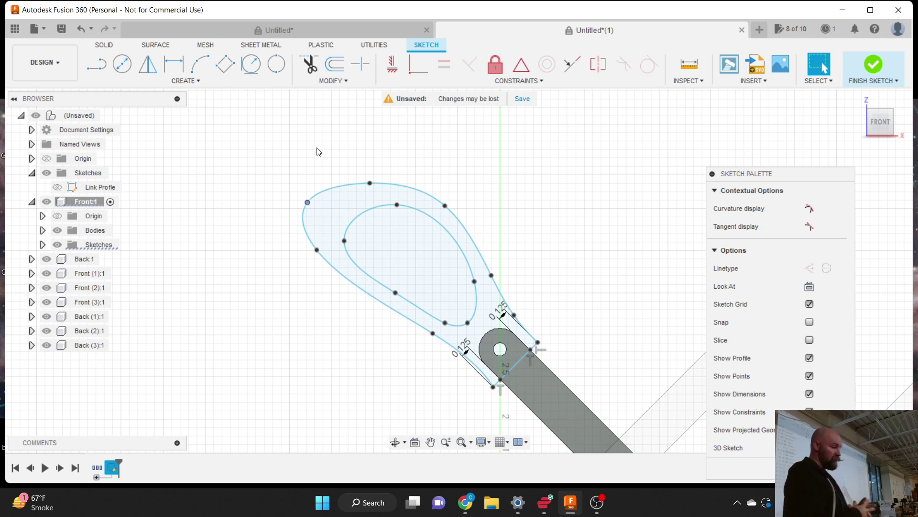
drag(445, 206, 448, 202)
click(448, 202)
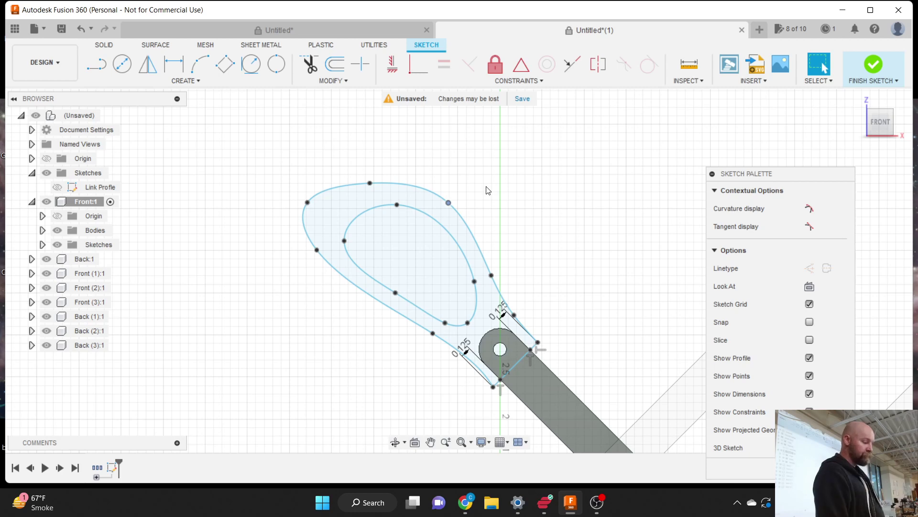
Step: Finish the finger-loop handle sketch
scroll(449, 173, down, 5)
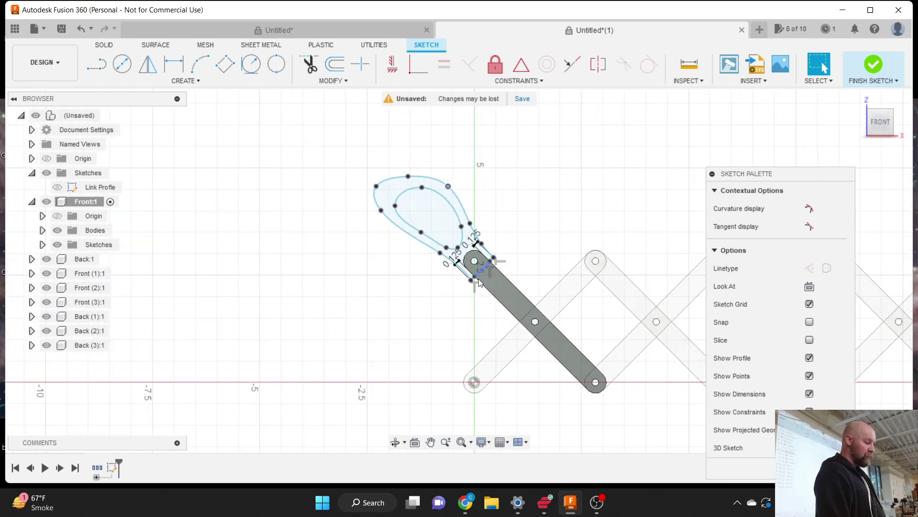
scroll(478, 287, up, 3)
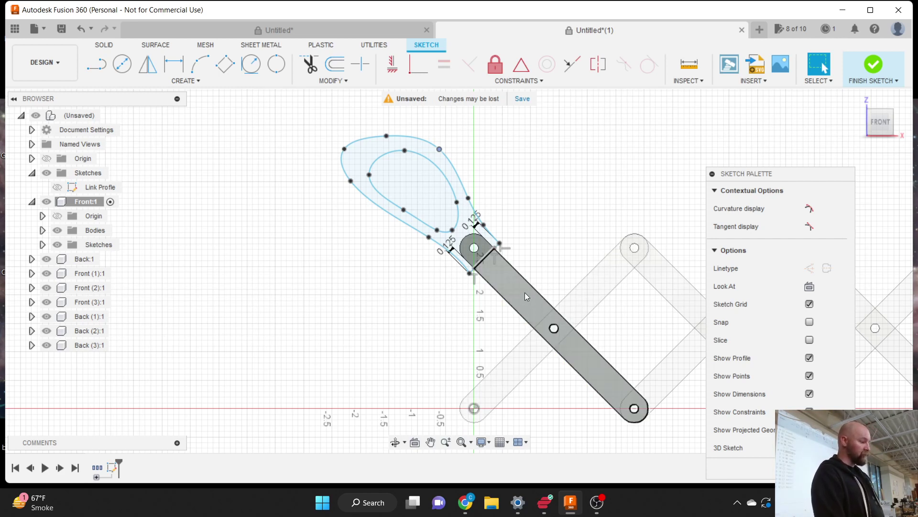
key(Escape)
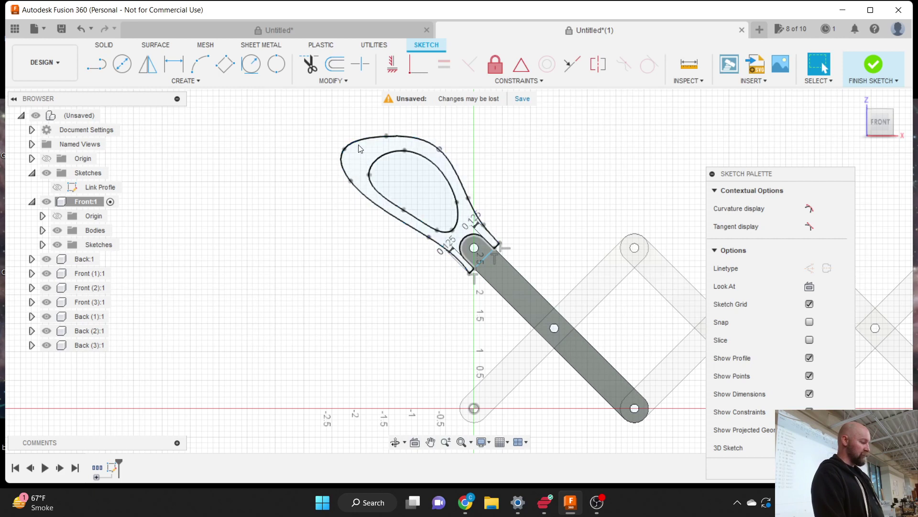
click(360, 148)
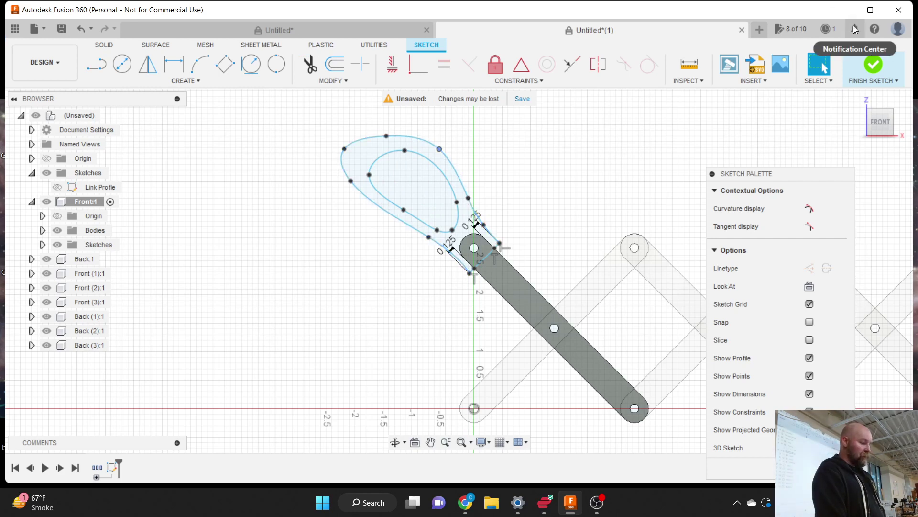
click(874, 71)
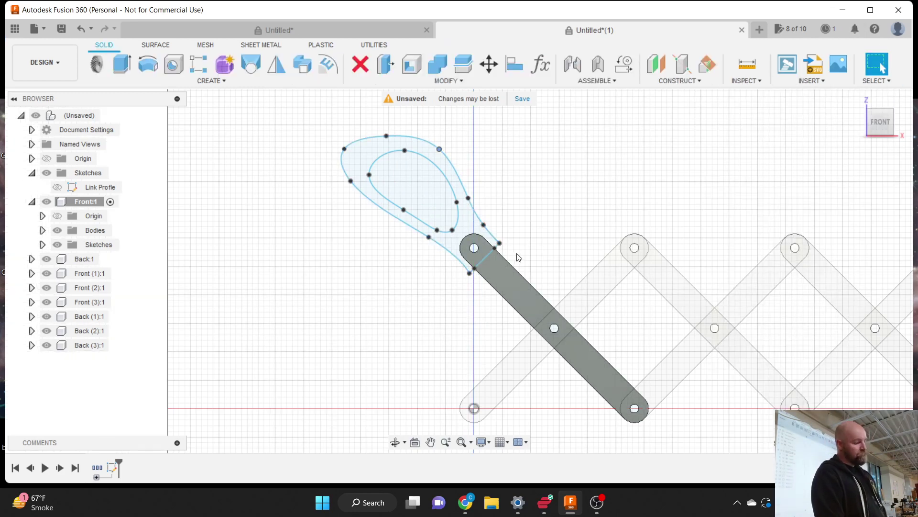
Step: Start an Extrude of the handle's ring profile and the link's rounded end, leaving out the finger opening and pivot hole
scroll(410, 315, down, 2)
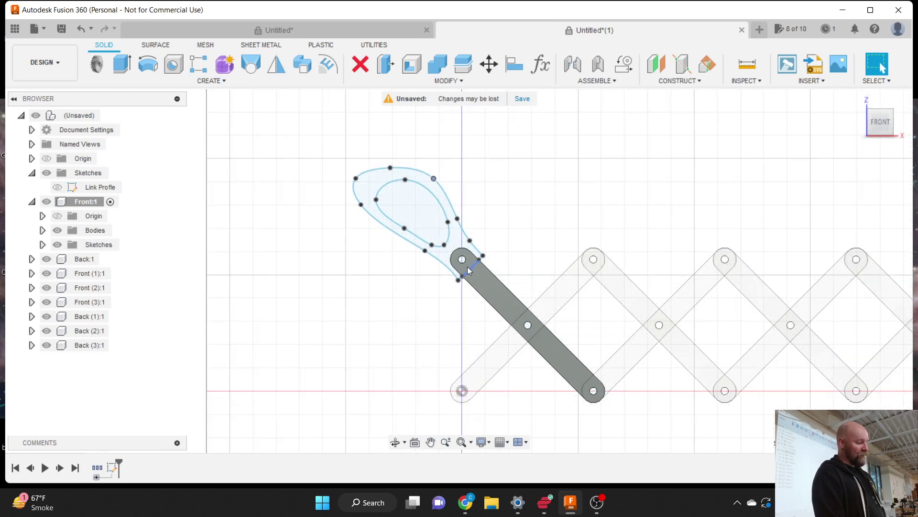
scroll(468, 269, up, 3)
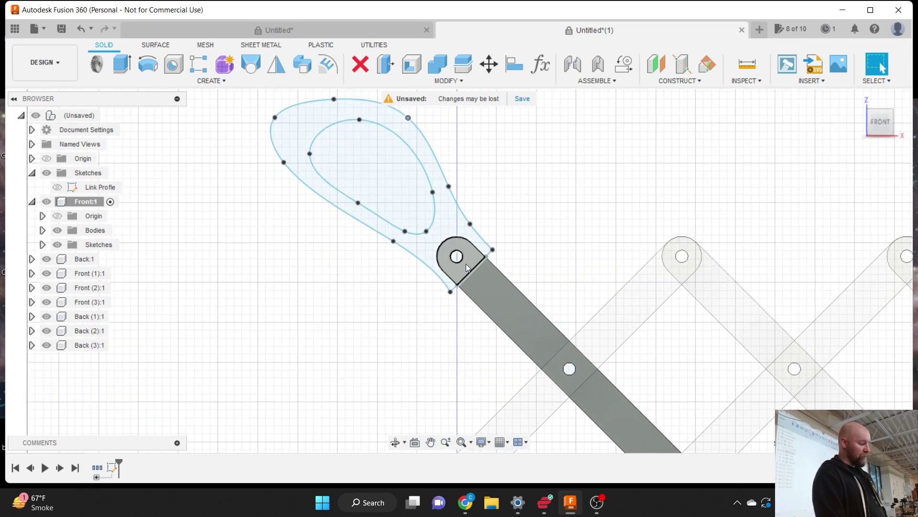
key(e)
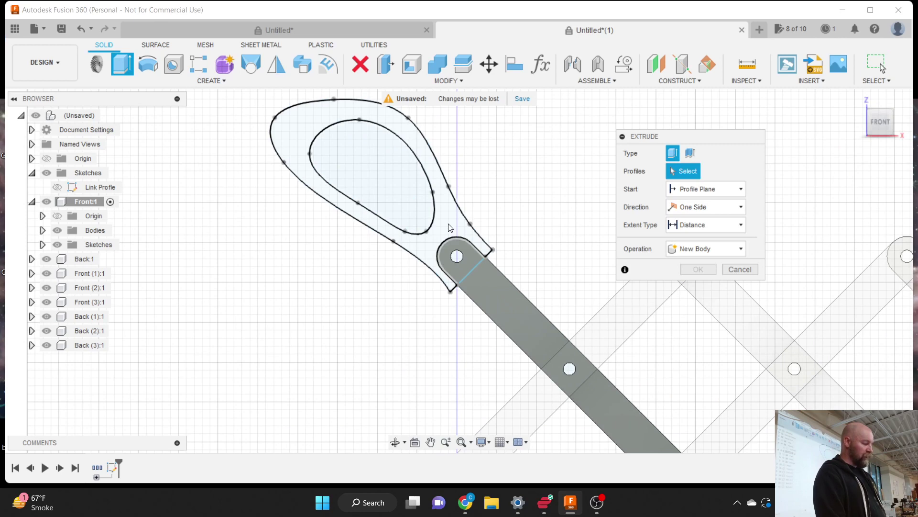
click(449, 224)
click(472, 255)
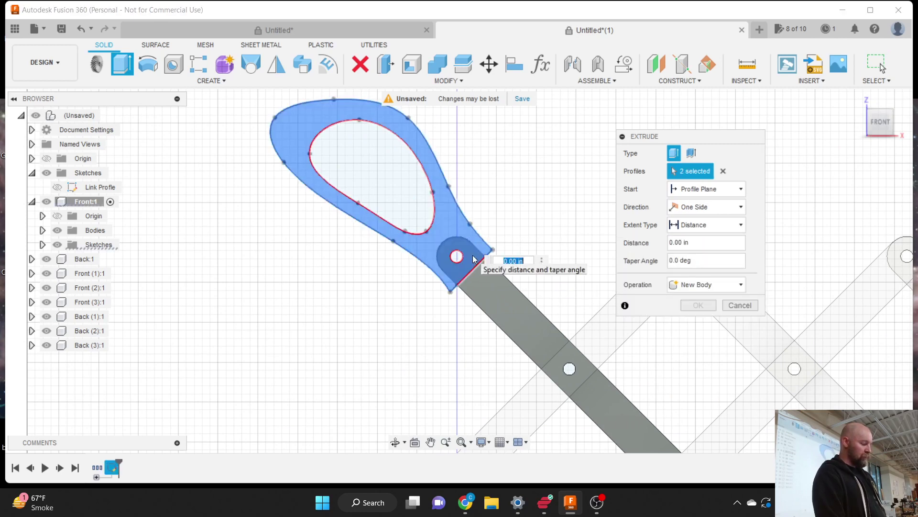
shift+middle_drag(457, 263, 561, 369)
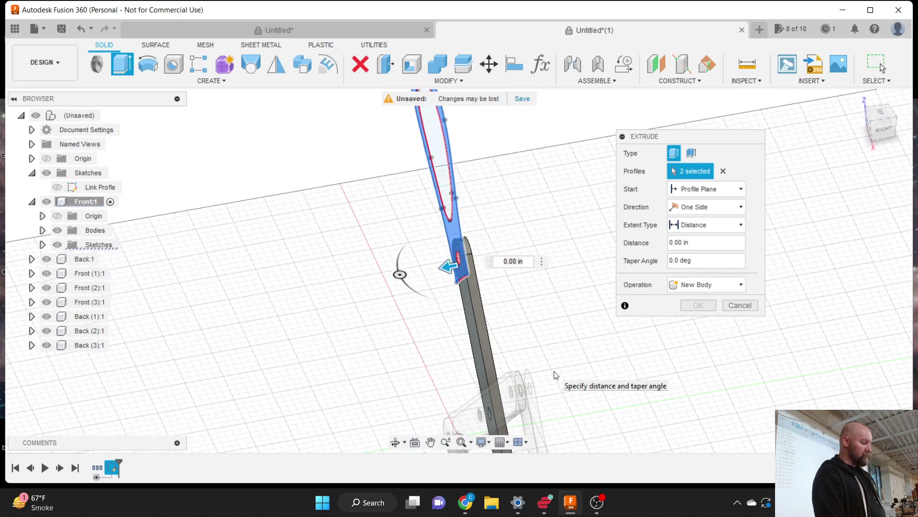
scroll(509, 213, up, 4)
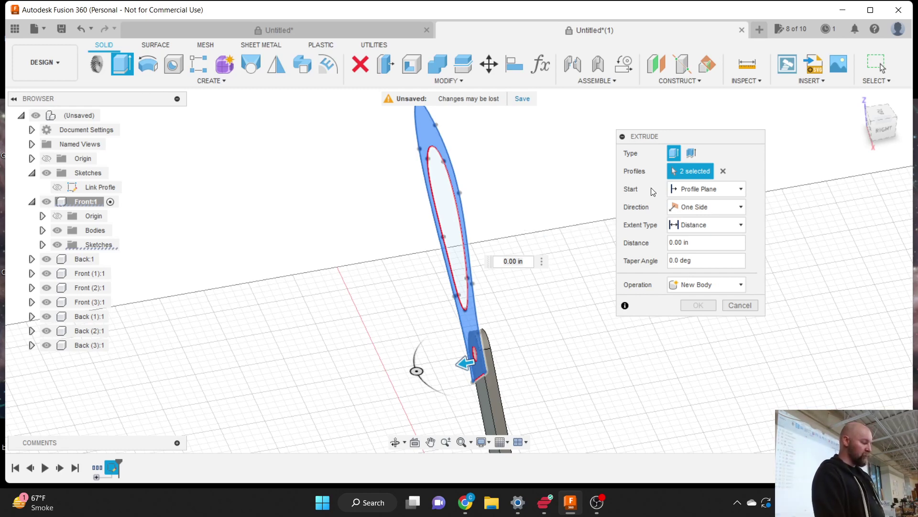
Step: Extrude from the profile plane in two directions, with a side 1 distance of 0.125 in
click(707, 190)
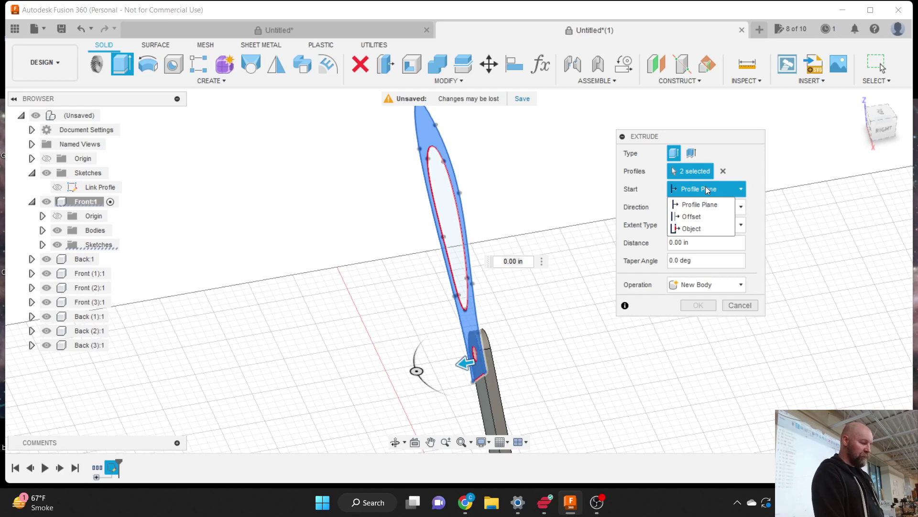
click(721, 205)
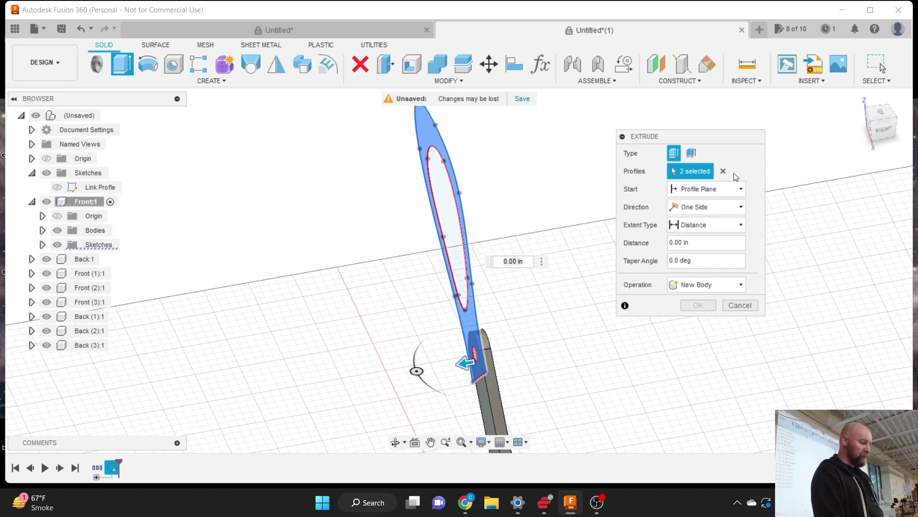
click(711, 206)
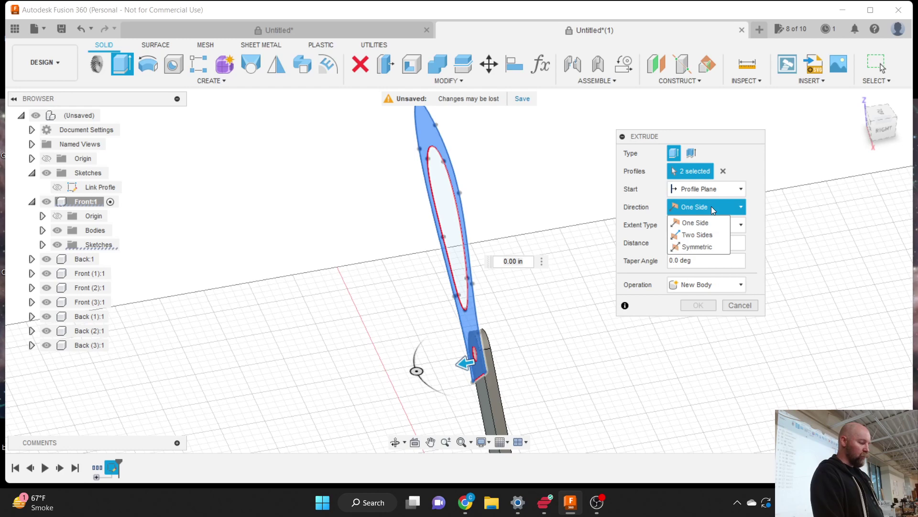
click(704, 235)
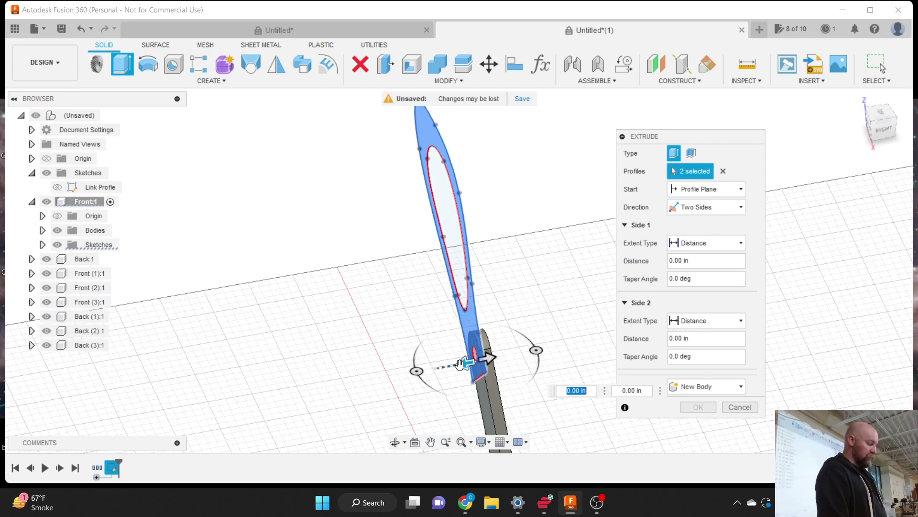
drag(463, 364, 455, 365)
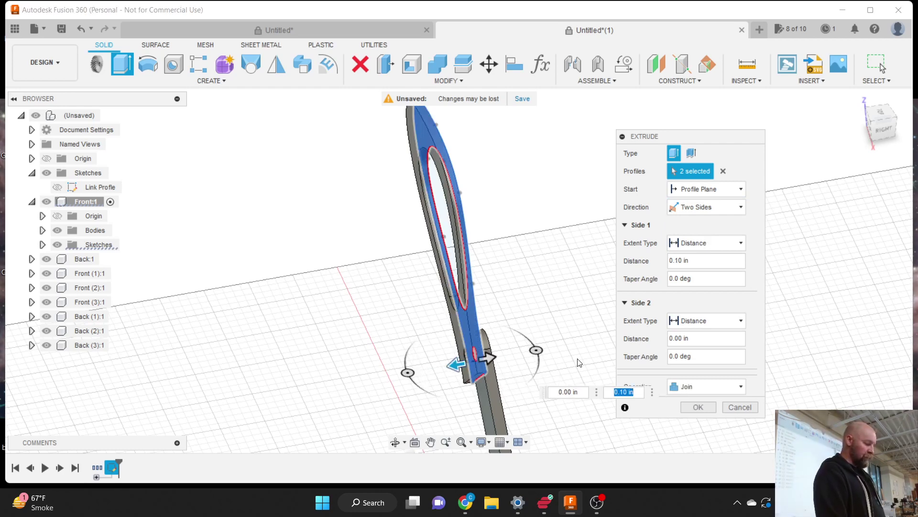
click(700, 263)
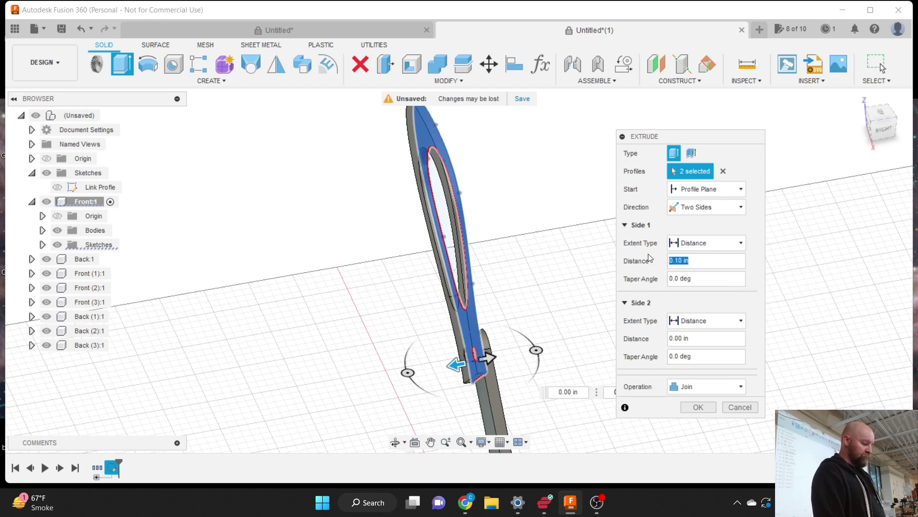
text(.125)
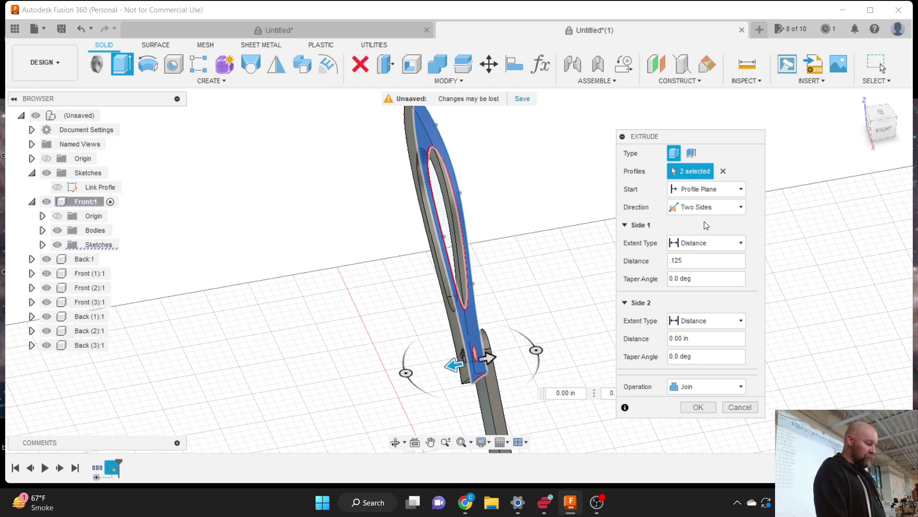
Step: Set the extrusion's side 2 distance to Meterial_Thickness + 0.125 in and view the handle from the right side
drag(691, 339, 654, 344)
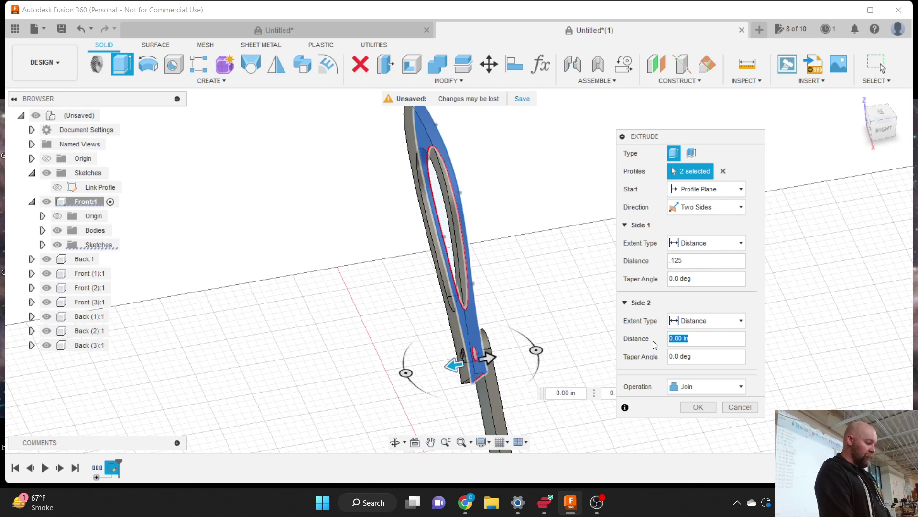
text(M)
key(Return)
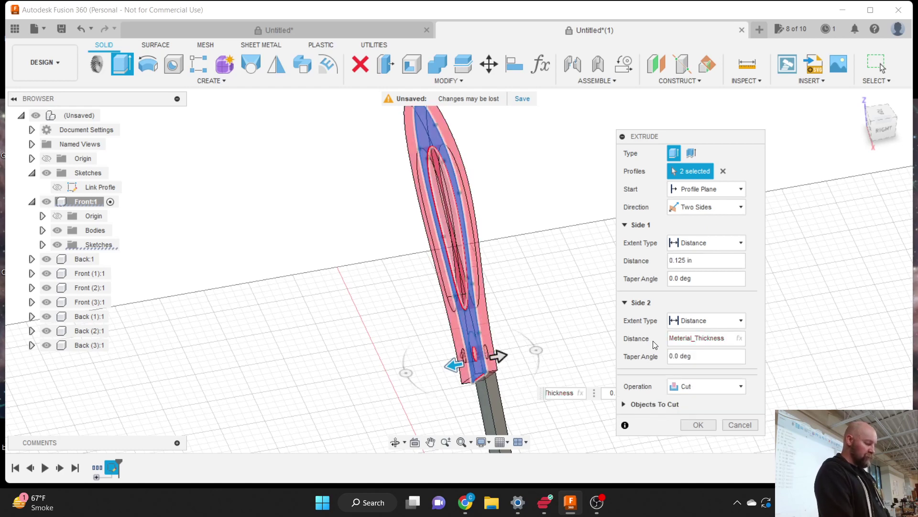
text(+)
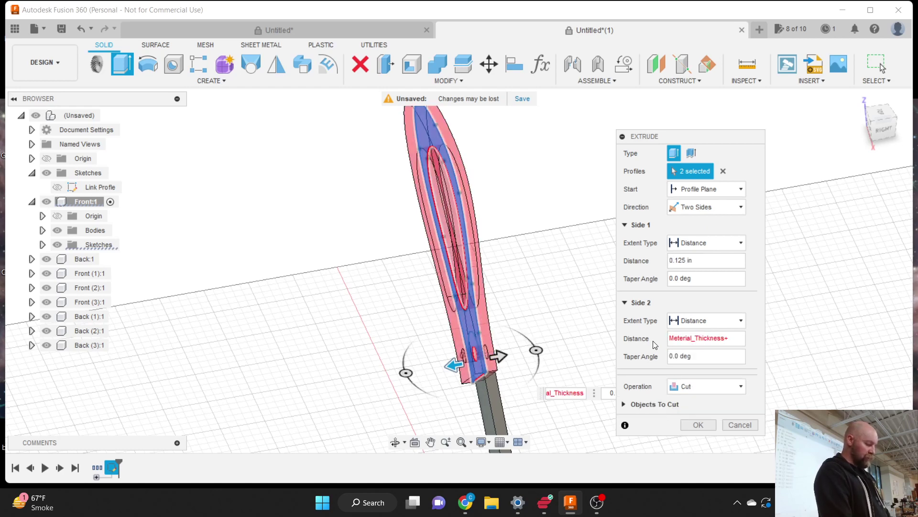
text(.125)
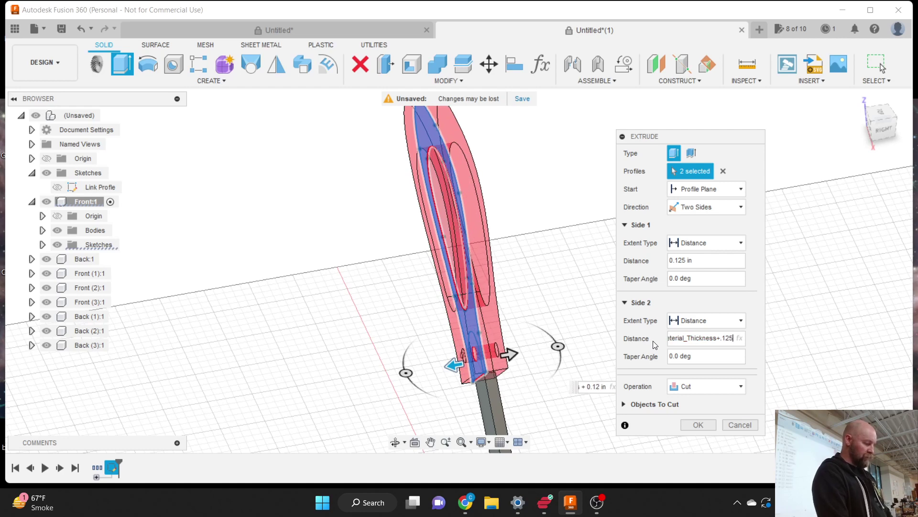
click(885, 130)
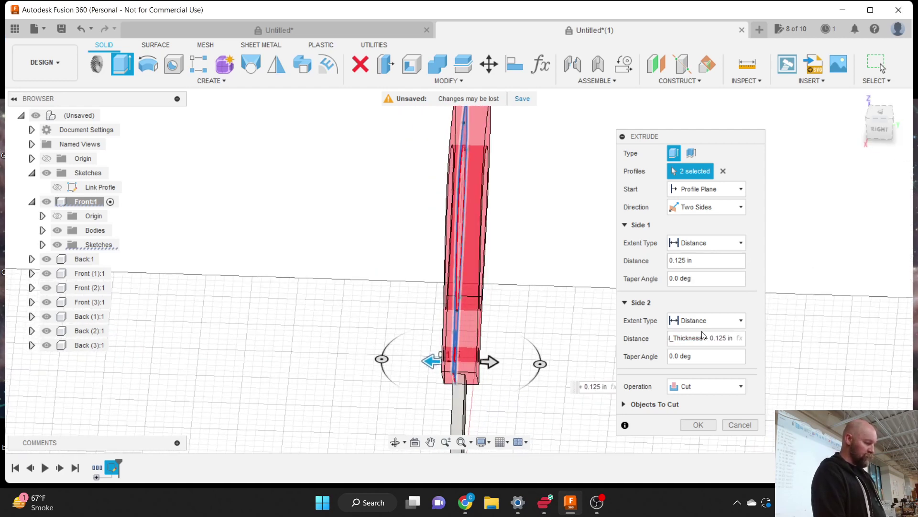
Step: Set the handle extrusion's operation to New Body and orbit to view the handle at an angle
click(697, 386)
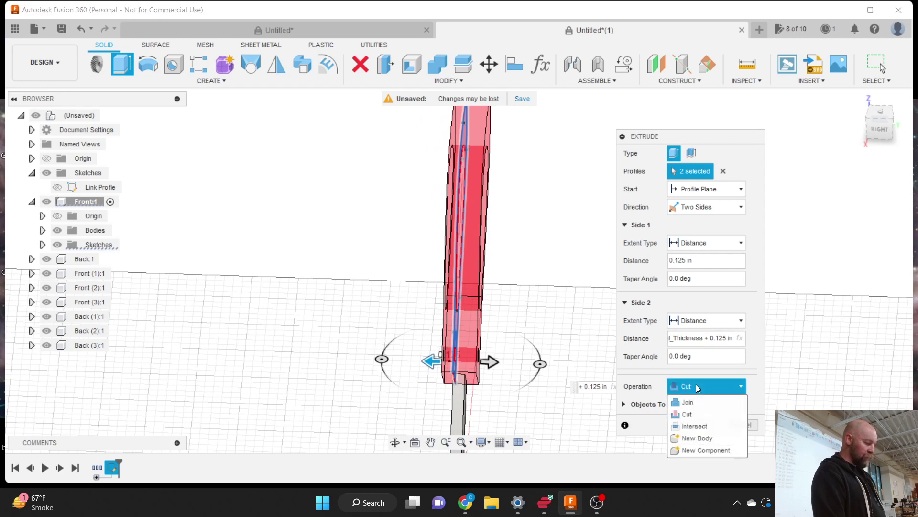
click(697, 437)
scroll(599, 323, down, 2)
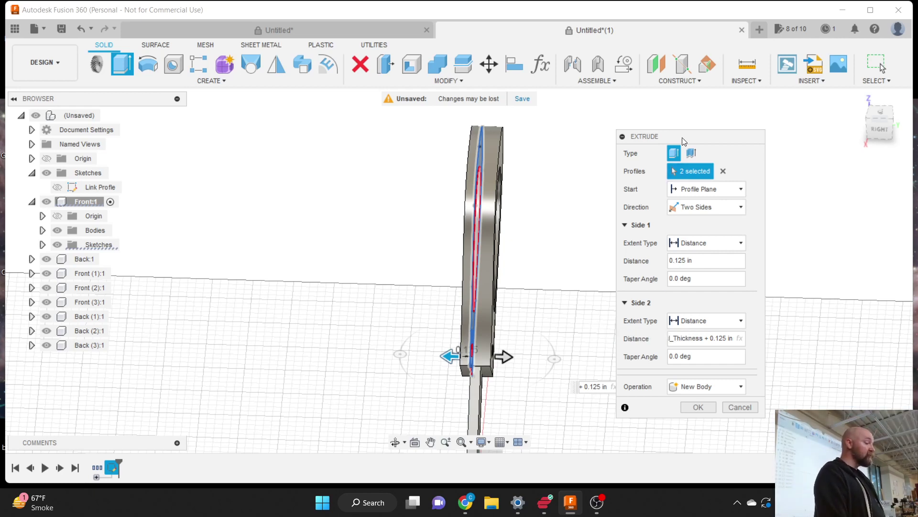
drag(682, 137, 695, 137)
mouse_move(875, 123)
mouse_down()
mouse_move(902, 135)
mouse_move(863, 127)
mouse_up()
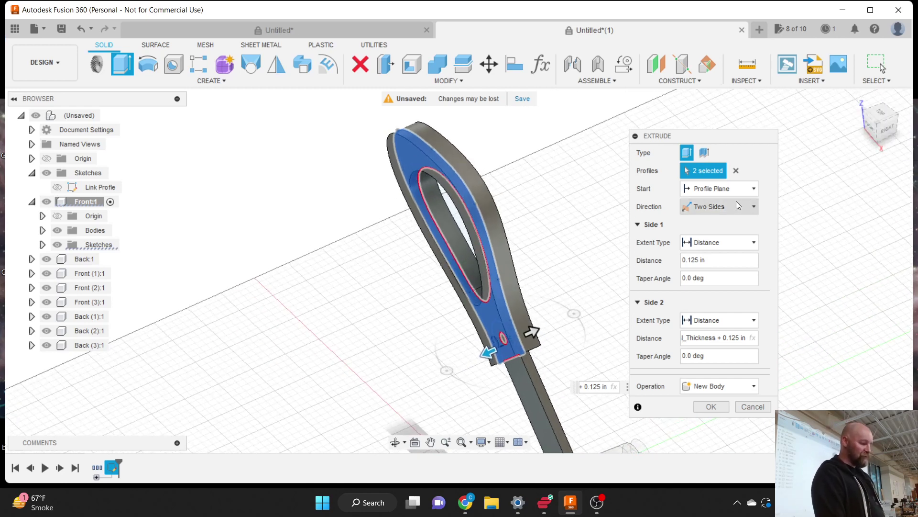
Step: Try to end both sides of the extrusion at objects, with side 1 referencing the Front link and offset by 0.125 in
click(725, 206)
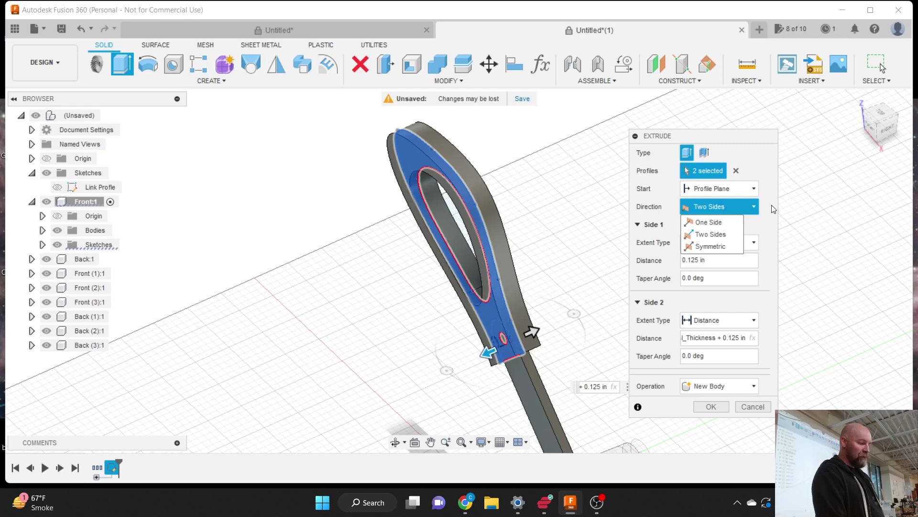
click(768, 207)
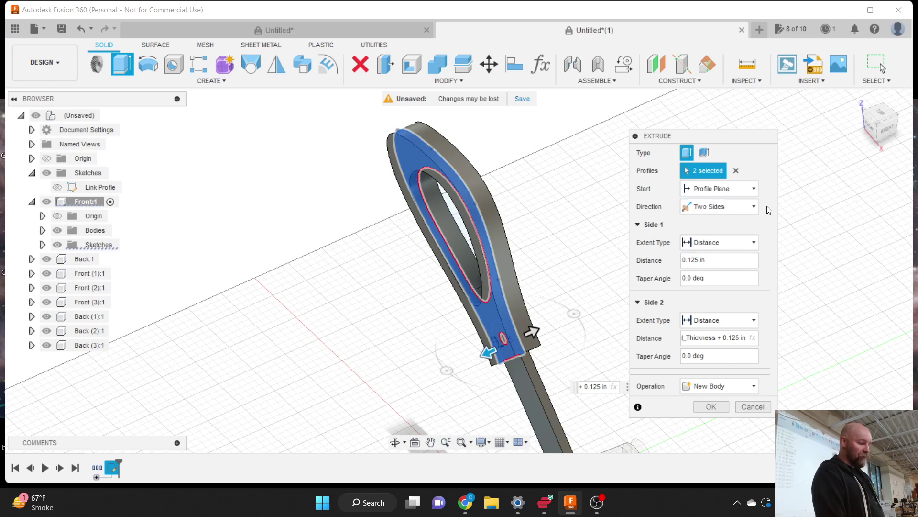
click(732, 242)
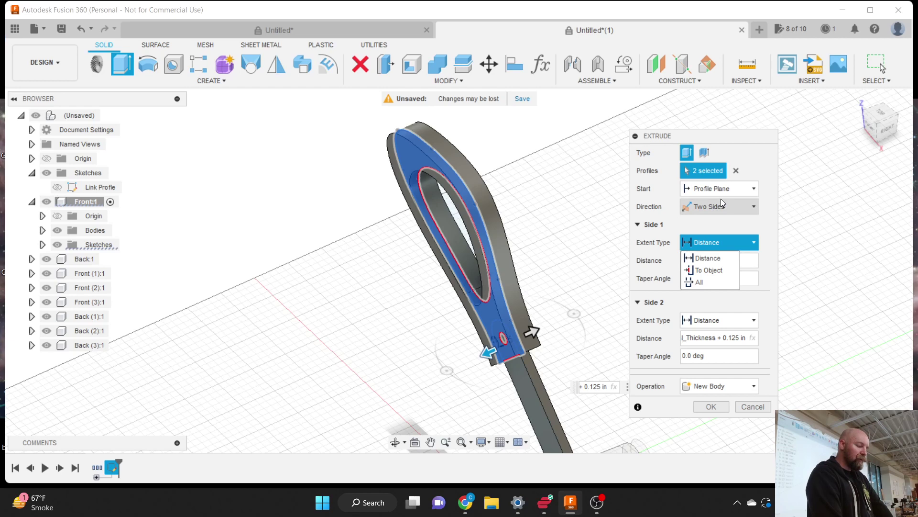
click(712, 270)
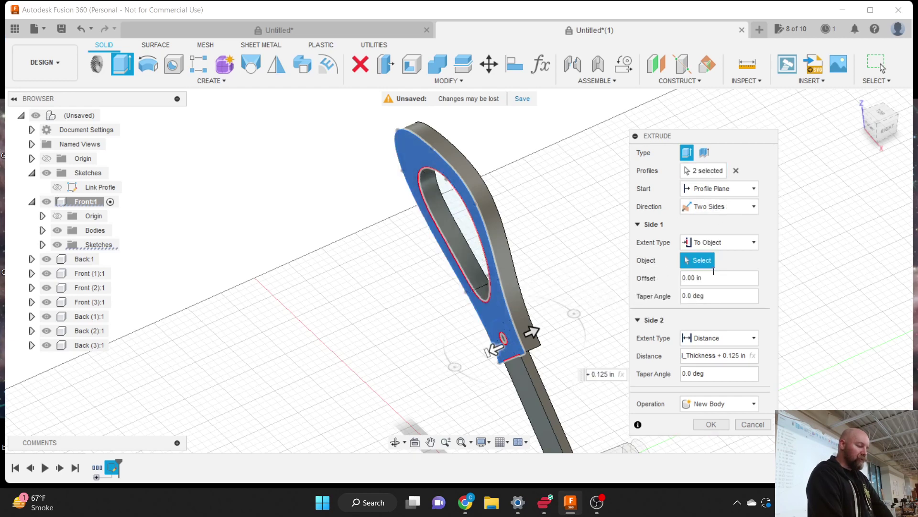
click(721, 337)
click(721, 366)
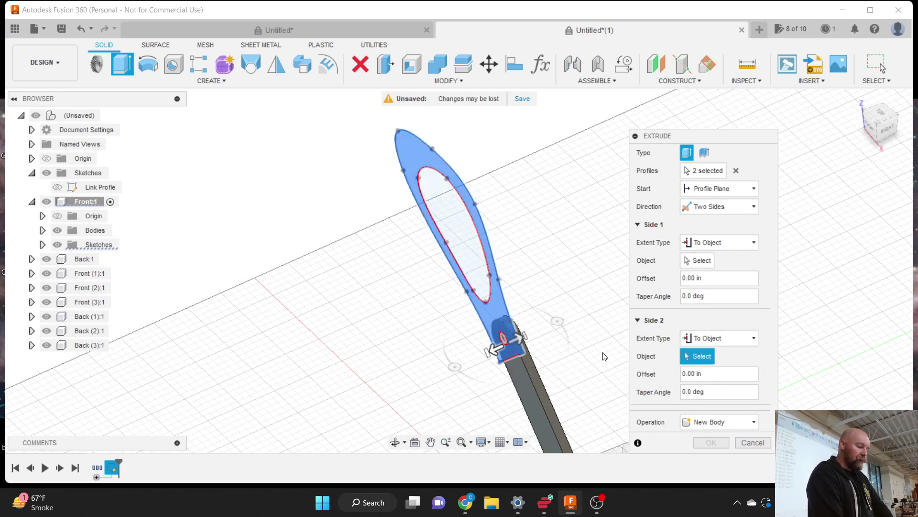
click(698, 261)
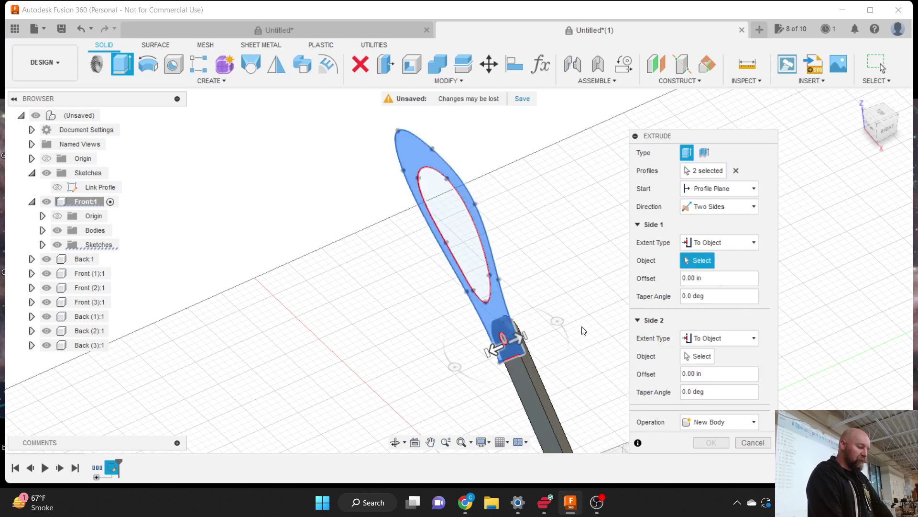
click(516, 378)
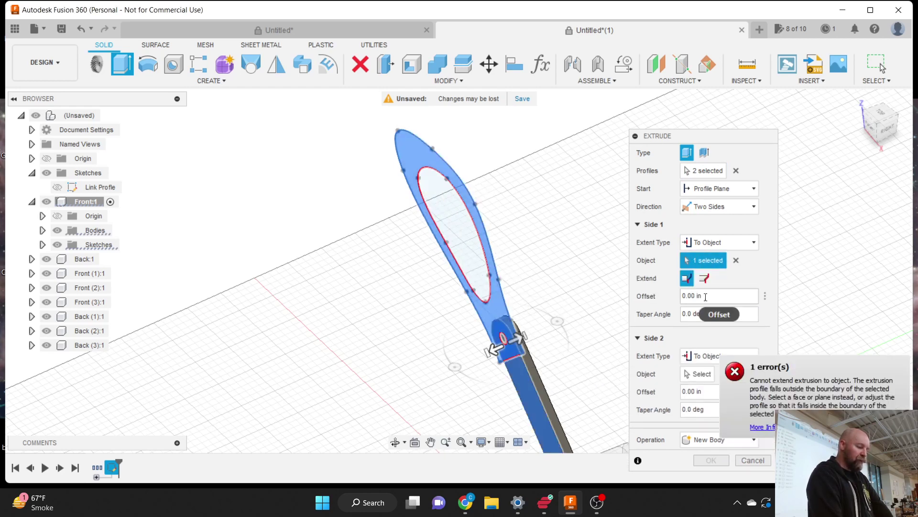
click(685, 296)
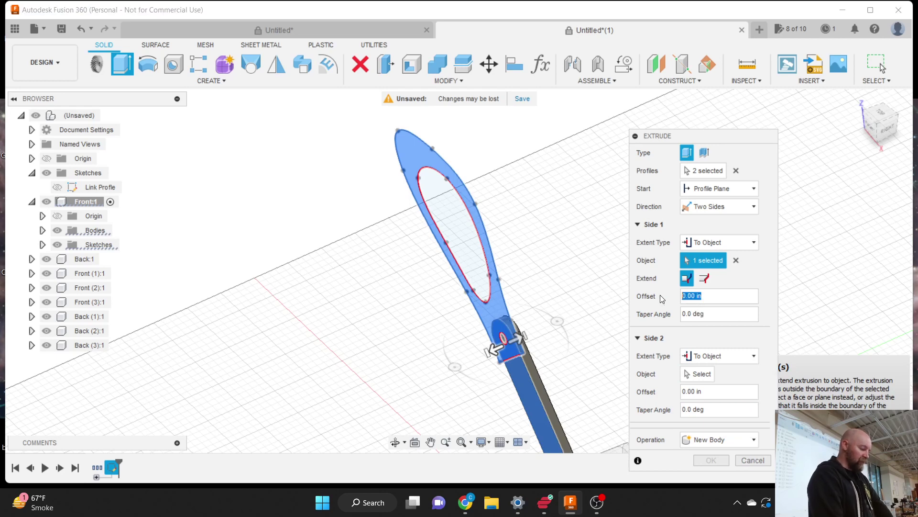
text(.125)
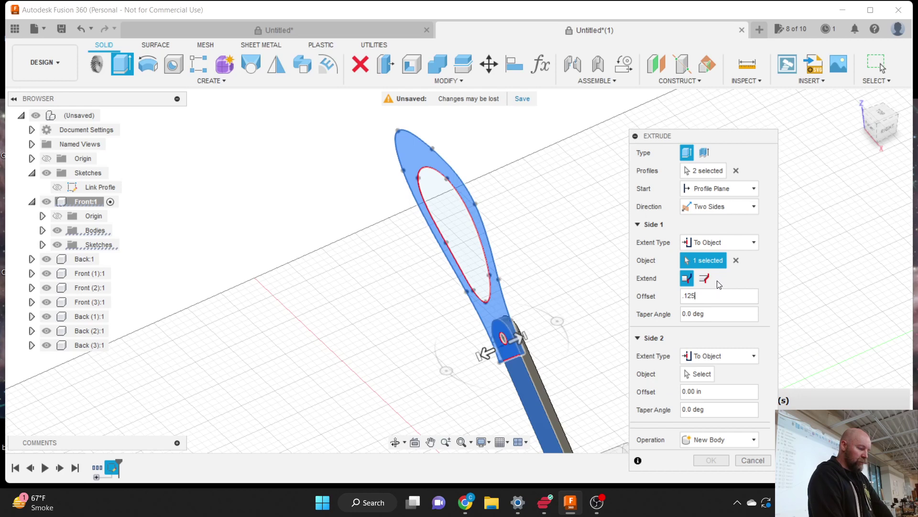
click(723, 191)
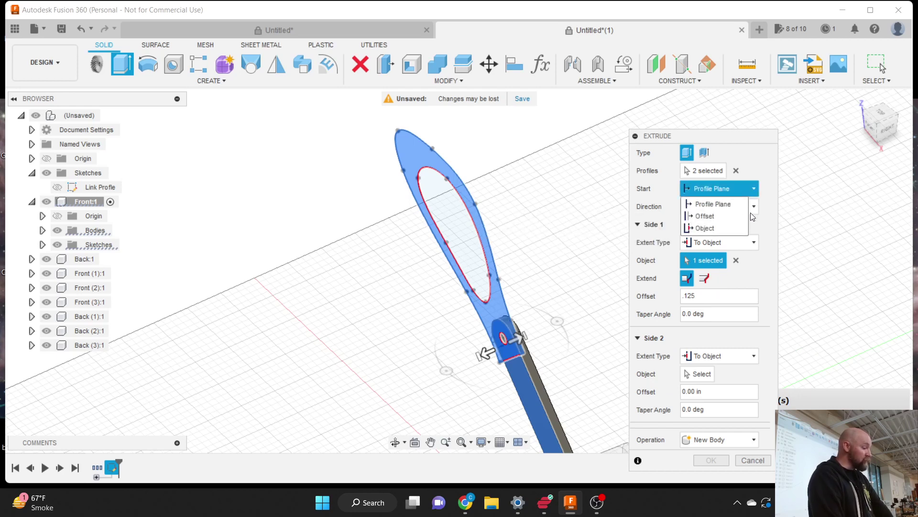
click(768, 216)
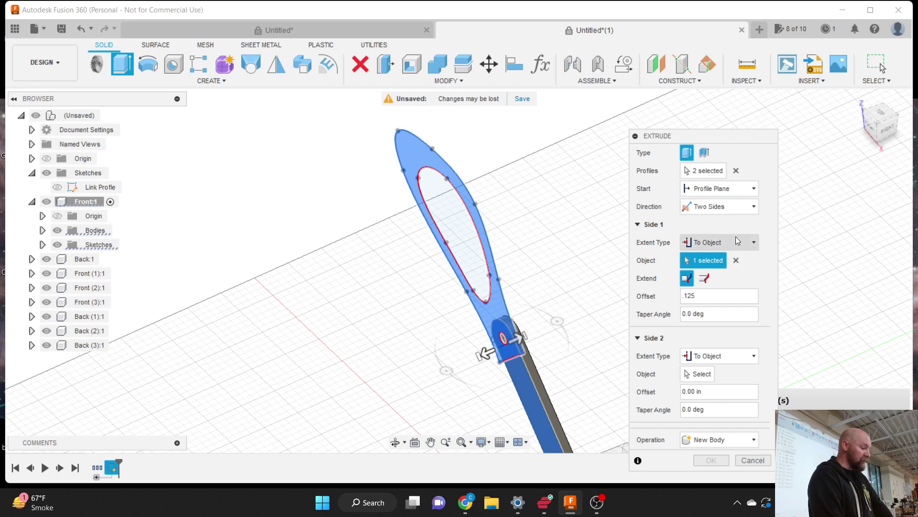
Step: Switch the extent type of both extrusion sides back to Distance
click(728, 243)
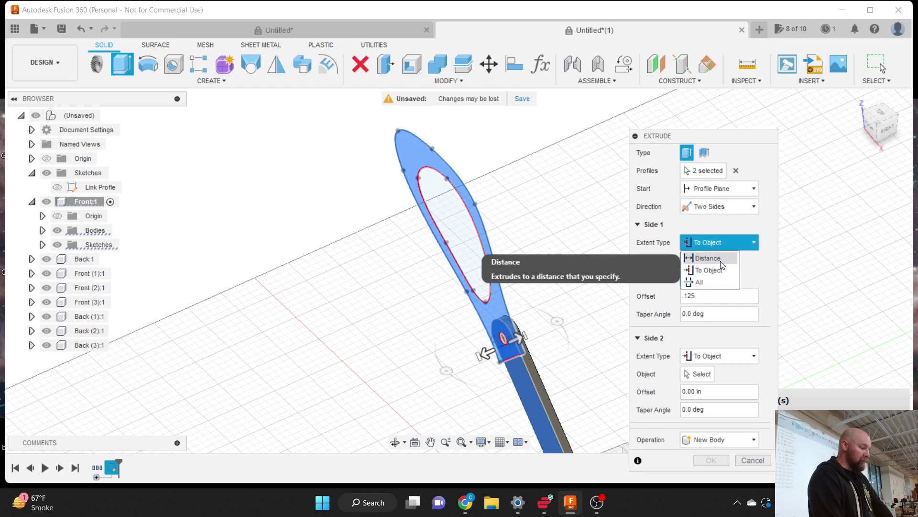
click(725, 261)
click(717, 325)
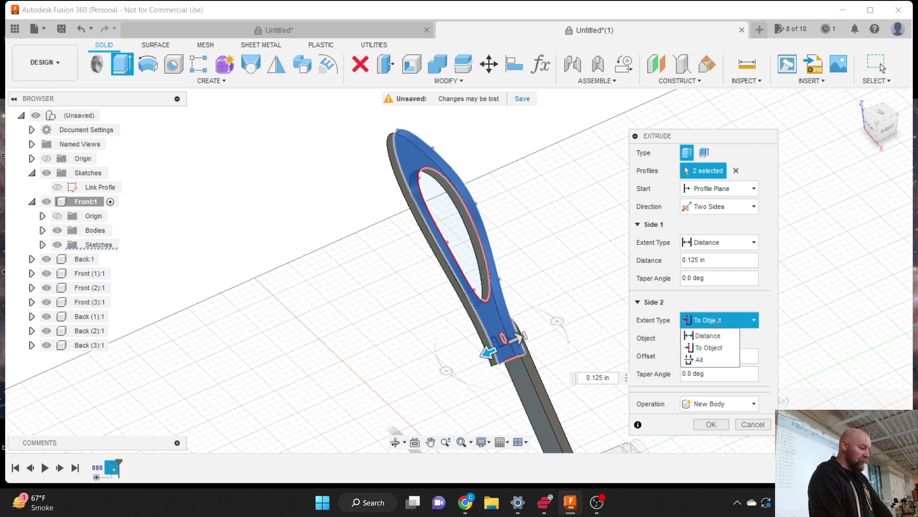
click(715, 339)
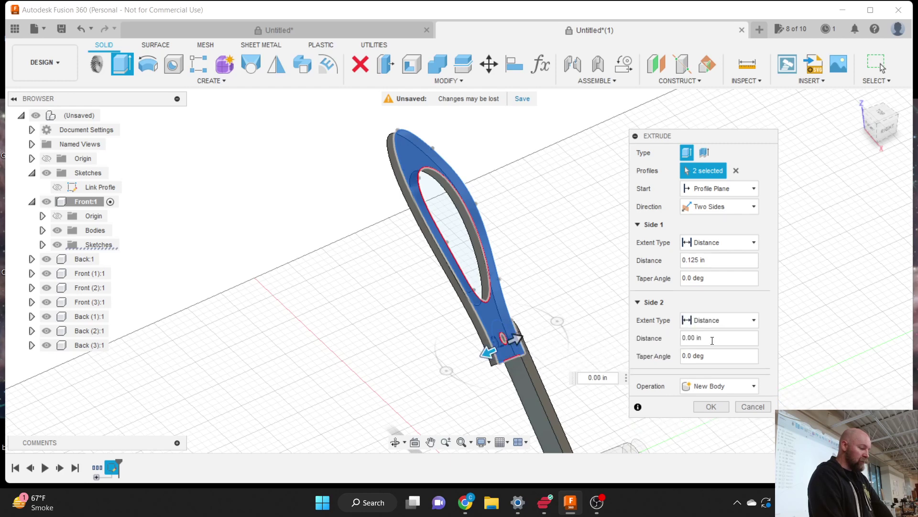
Step: Set the side 2 distance to Meterial_Thickness + 0.125 in and complete the handle extrusion as a new body
click(693, 338)
text(Mat)
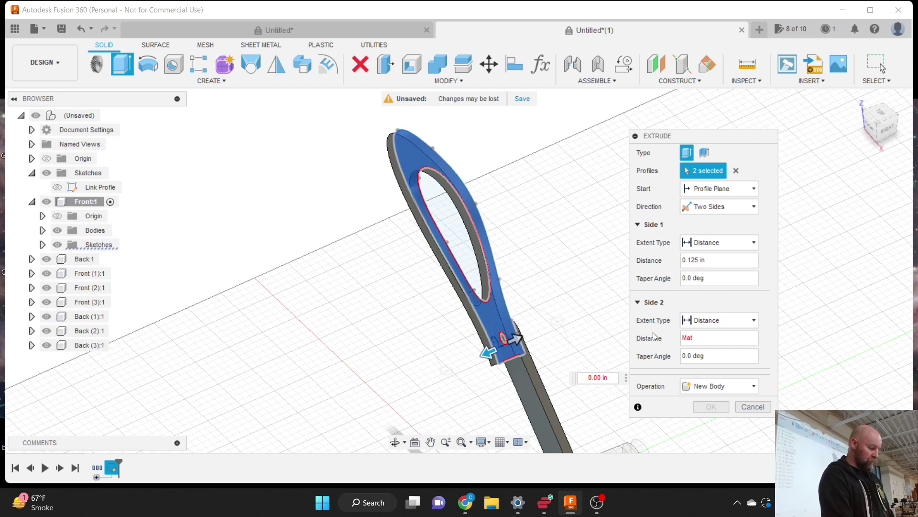
text(erial)
key(BackSpace)
key(BackSpace)
key(BackSpace)
key(BackSpace)
key(BackSpace)
key(BackSpace)
key(BackSpace)
key(BackSpace)
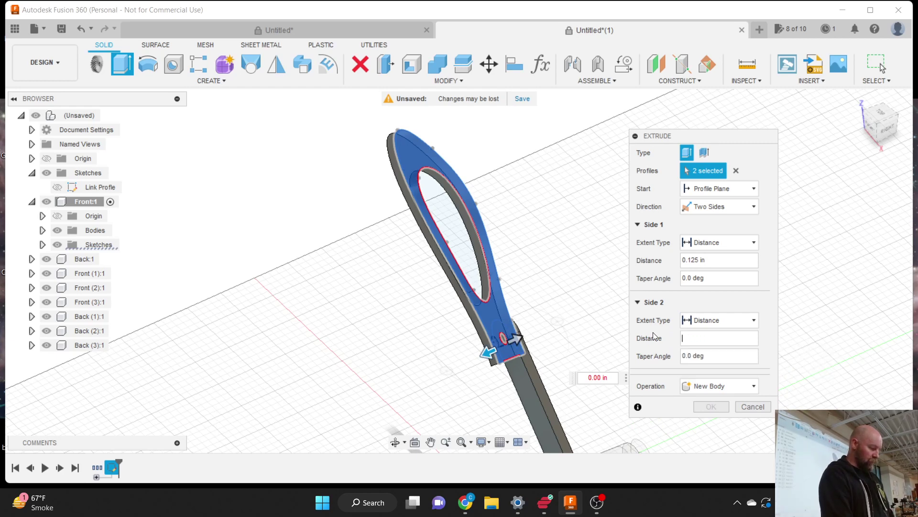
text(Meterial_Thickness)
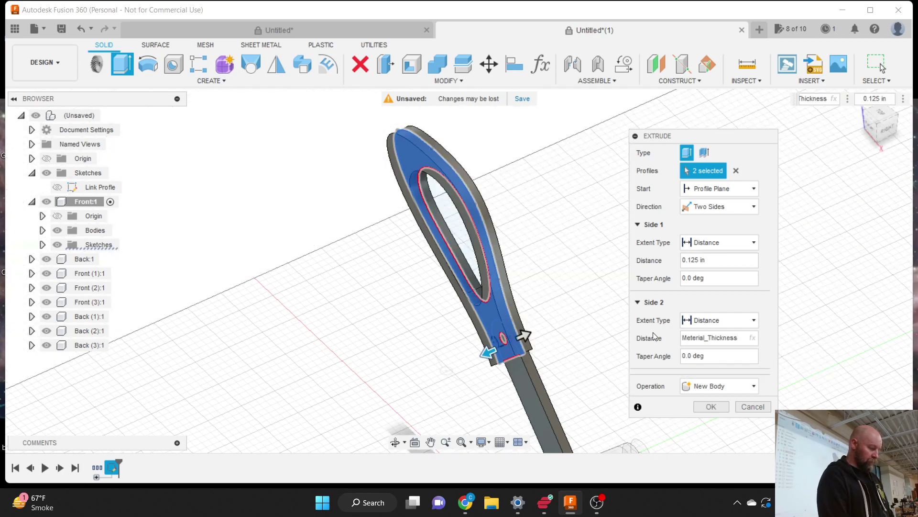
text(+)
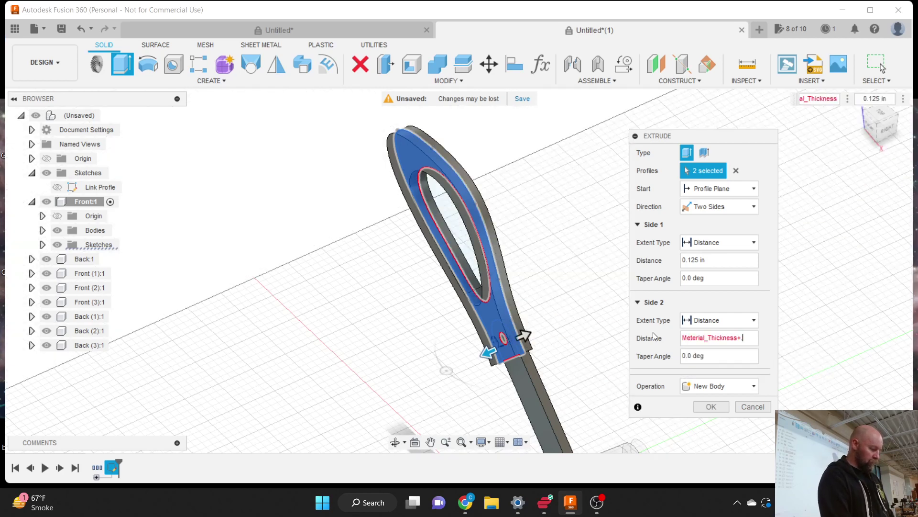
text(.125)
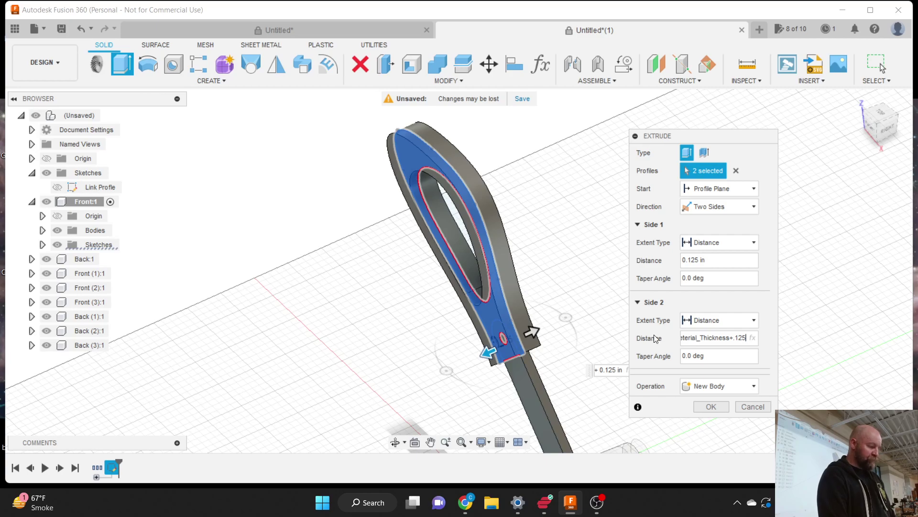
click(711, 406)
Step: Rename the Front:1 component's handle sketch as Hand Grip and hide it
scroll(553, 207, down, 3)
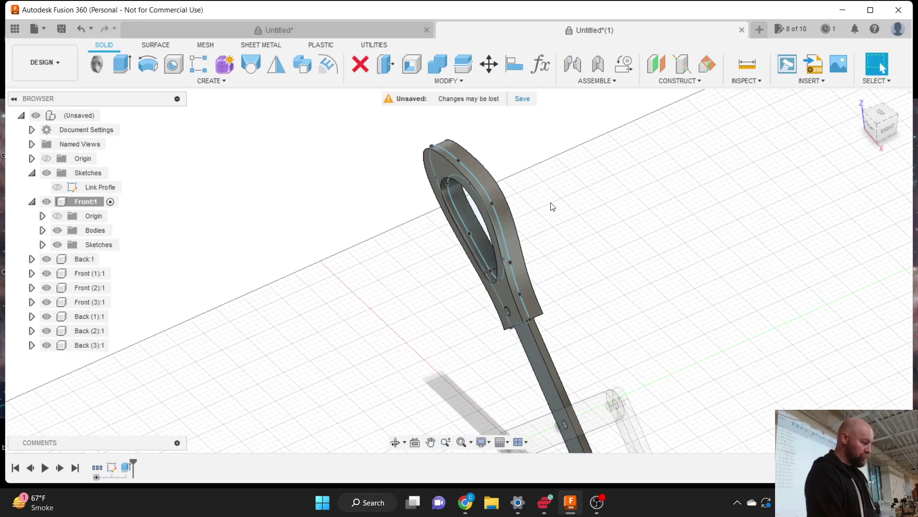
mouse_move(880, 121)
mouse_down()
mouse_move(868, 134)
mouse_move(870, 125)
mouse_up()
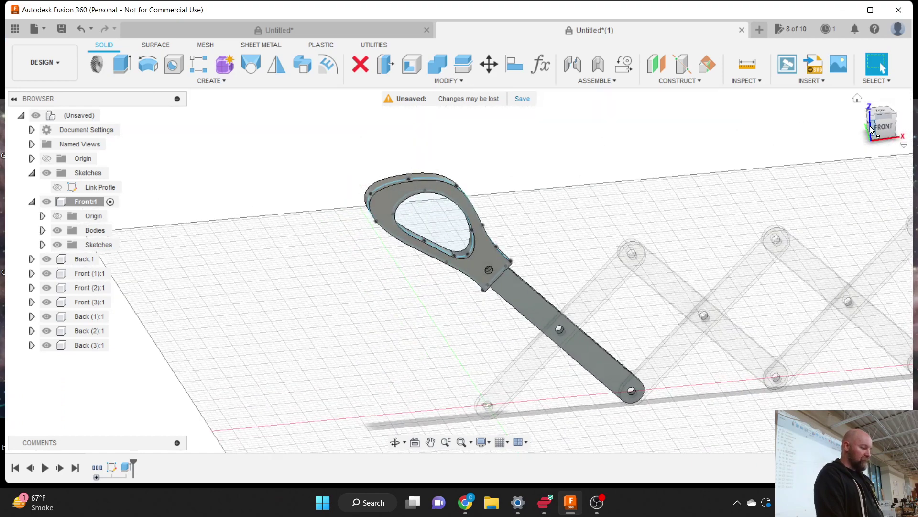
click(42, 244)
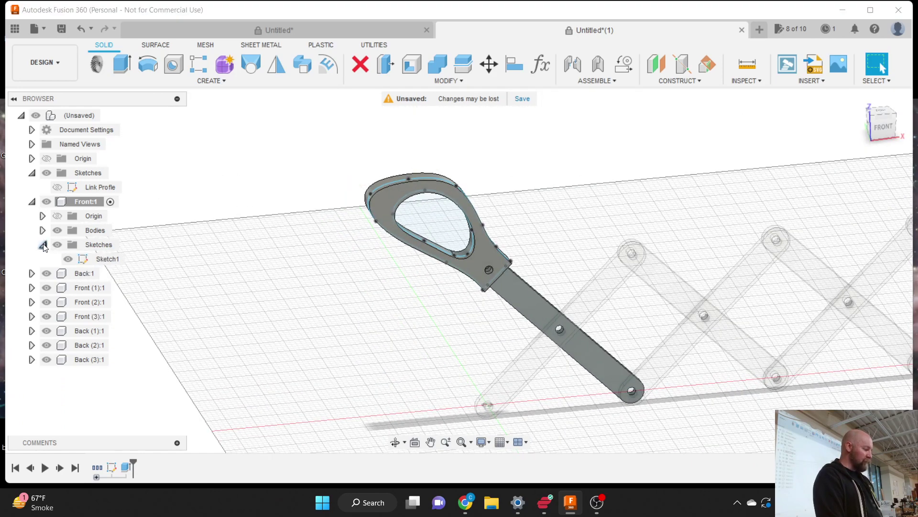
click(102, 261)
click(106, 261)
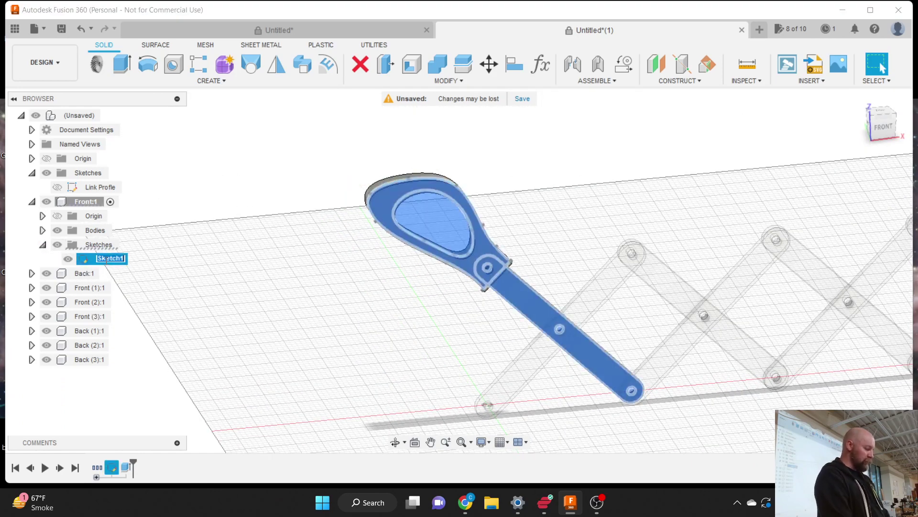
text(H)
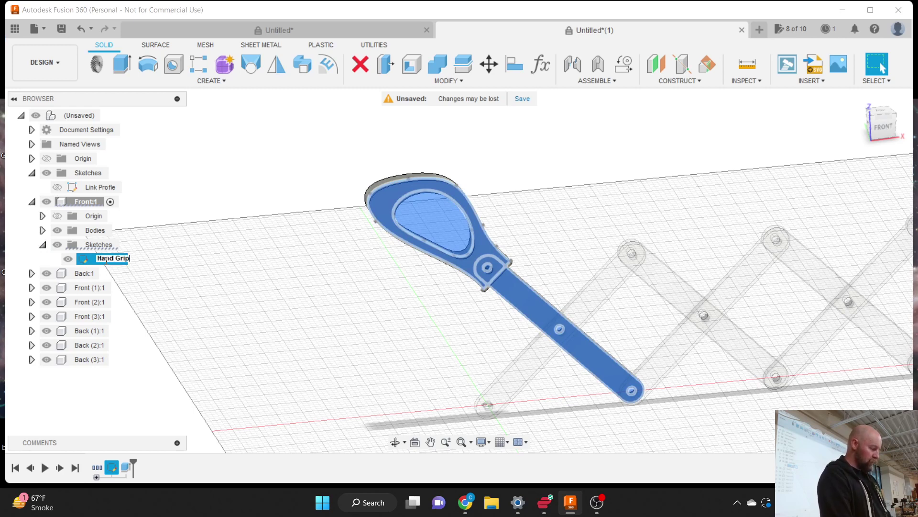
text(and Grip)
click(185, 249)
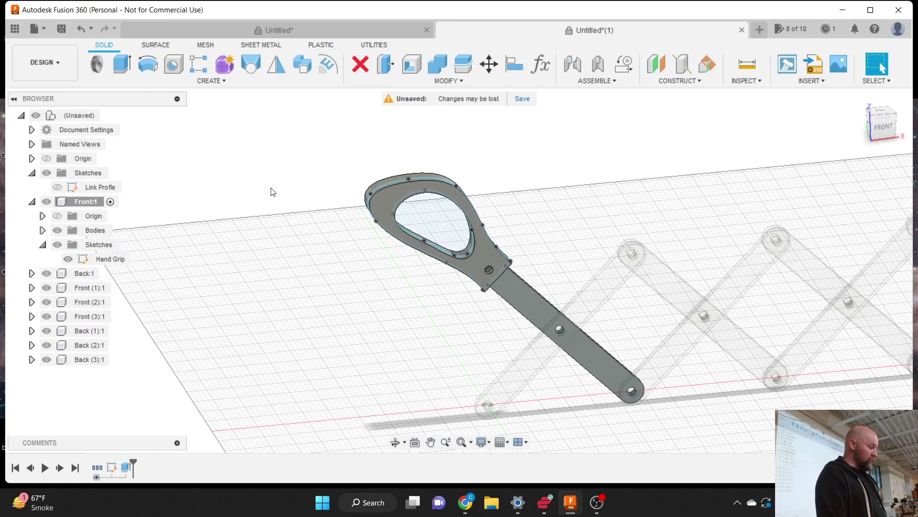
click(68, 260)
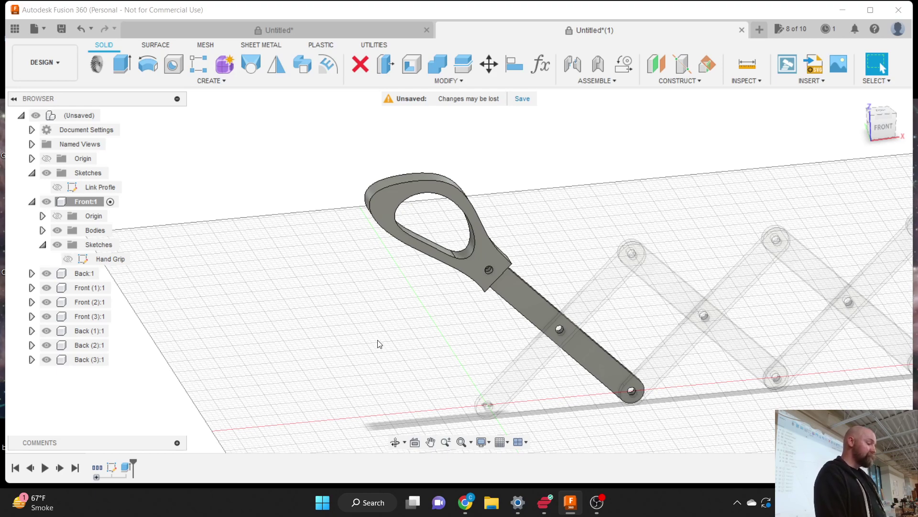
Step: Collapse the Front:1 component in the browser and activate the top-level assembly
scroll(302, 331, down, 4)
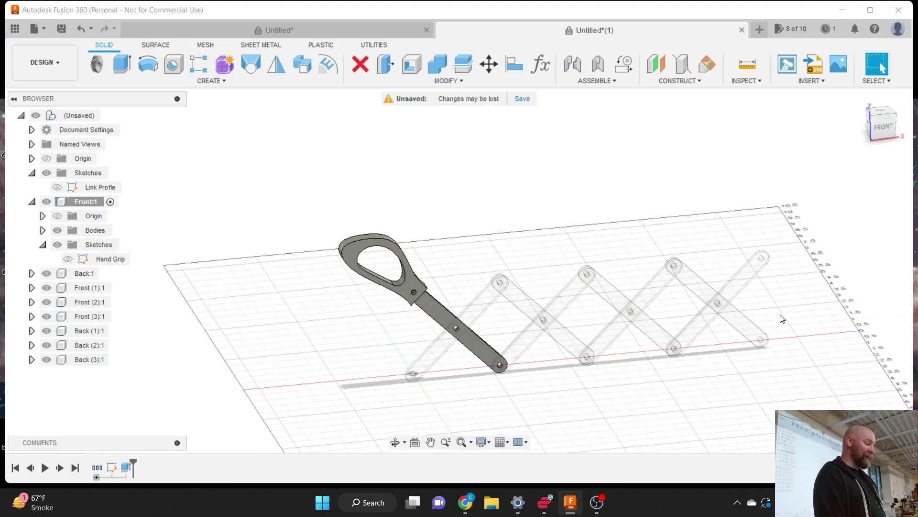
scroll(783, 319, up, 2)
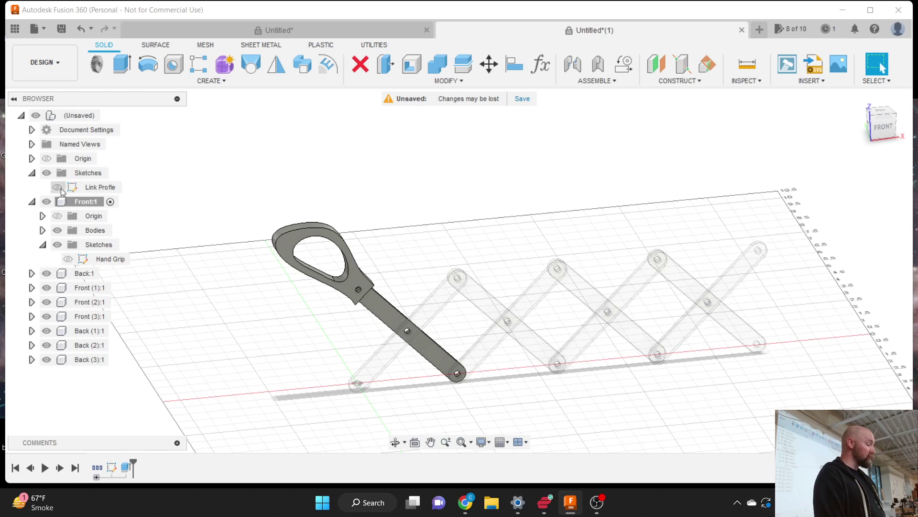
click(32, 202)
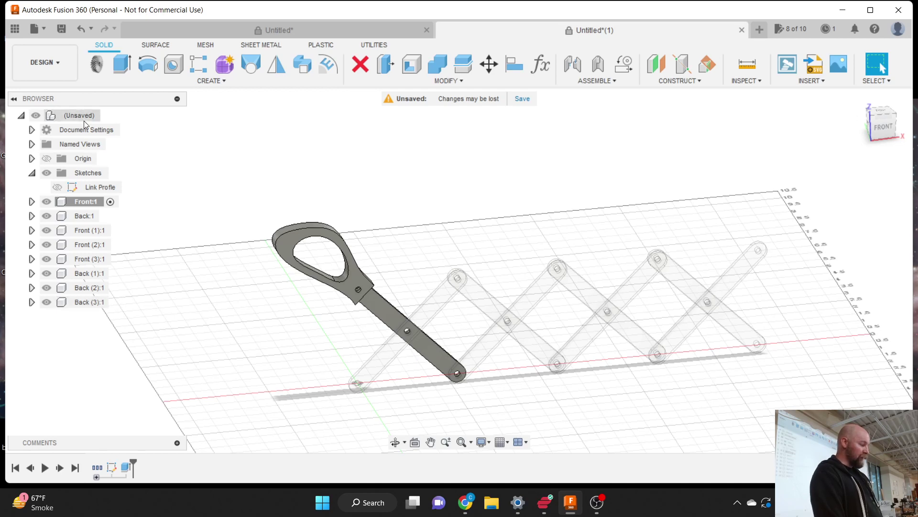
click(109, 115)
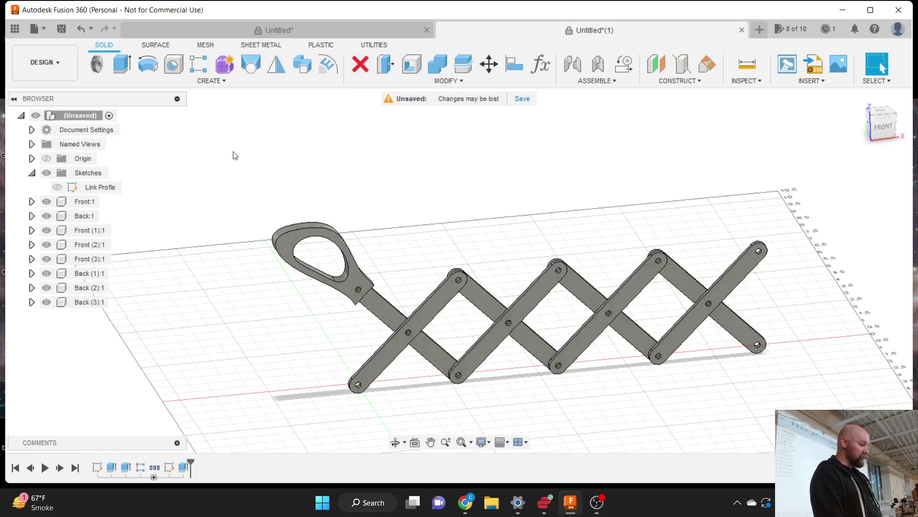
Step: Activate the Back (3):1 component and start a sketch on the front face of its link
click(745, 268)
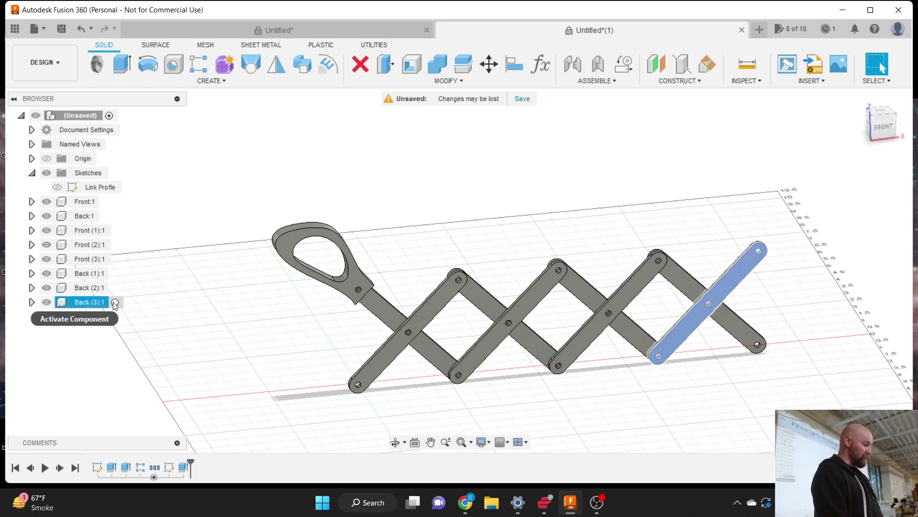
click(117, 302)
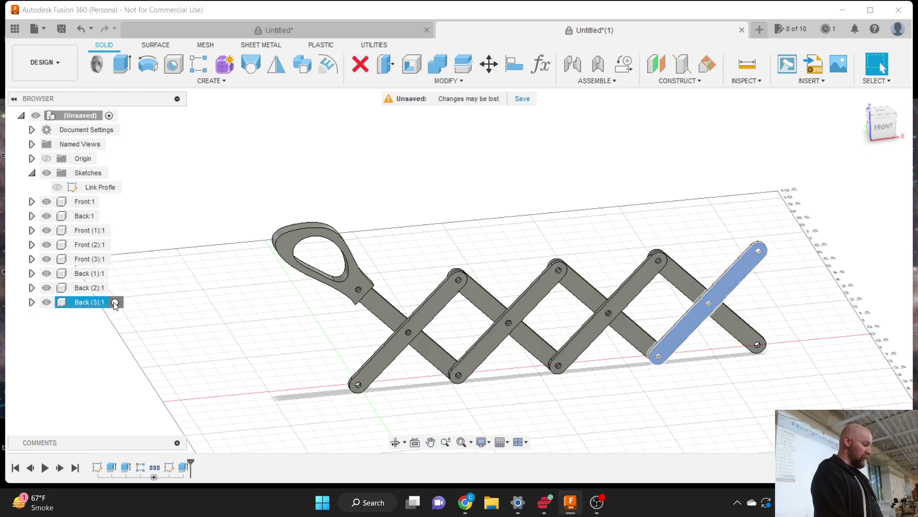
click(330, 202)
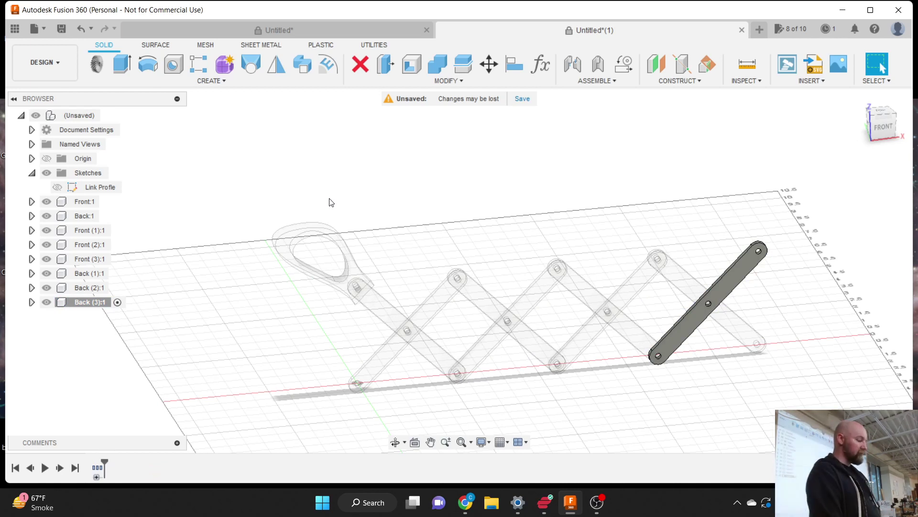
click(32, 302)
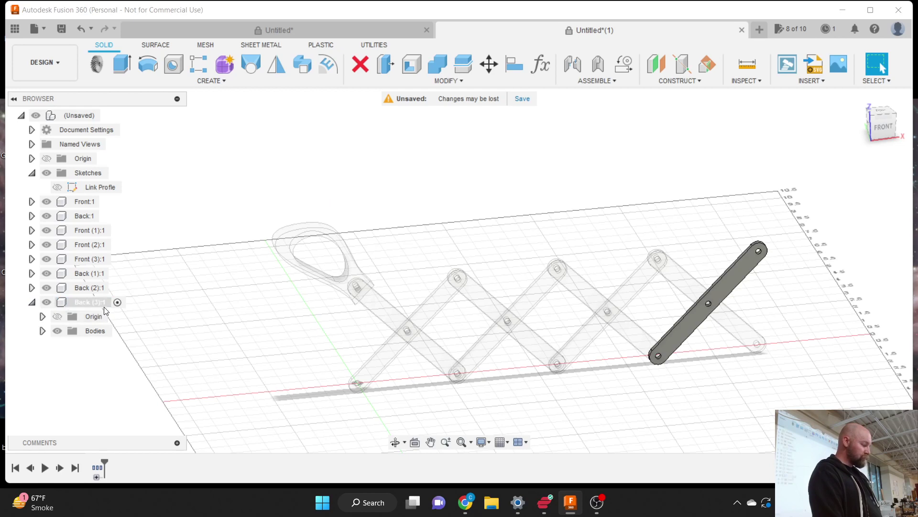
click(206, 80)
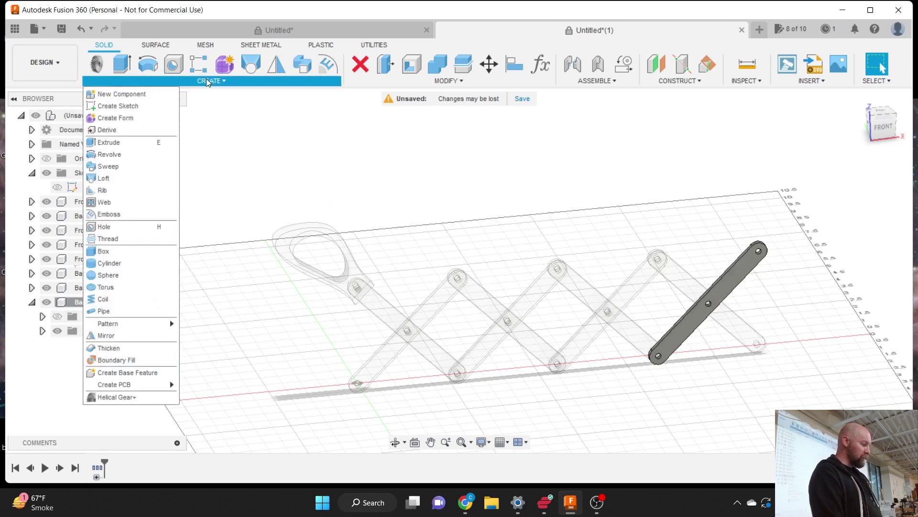
click(158, 105)
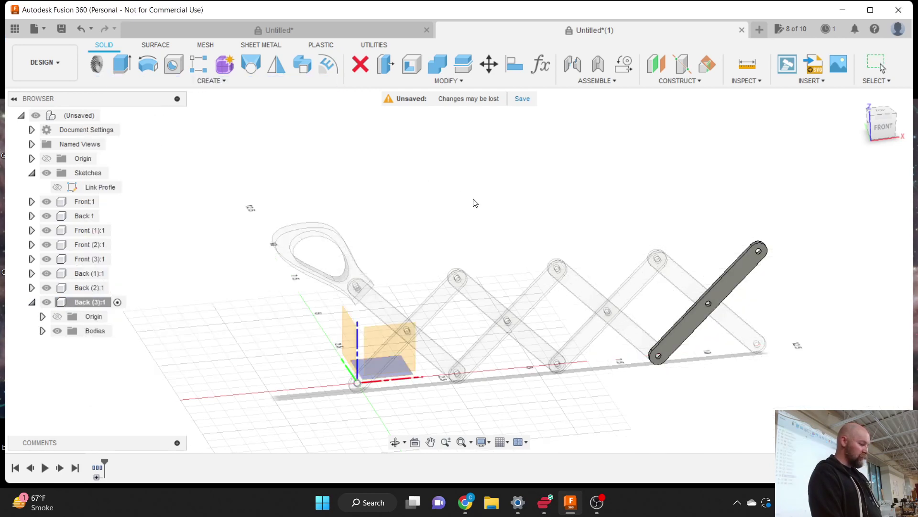
click(739, 270)
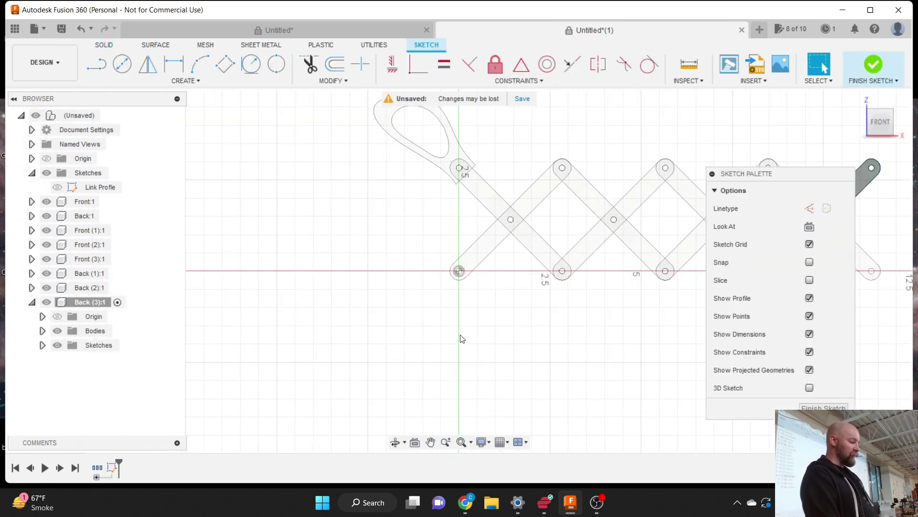
Step: Draw a circle about 1.4 in in diameter overlapping the upper end of the Back (3):1 link
scroll(367, 318, down, 3)
scroll(616, 271, up, 5)
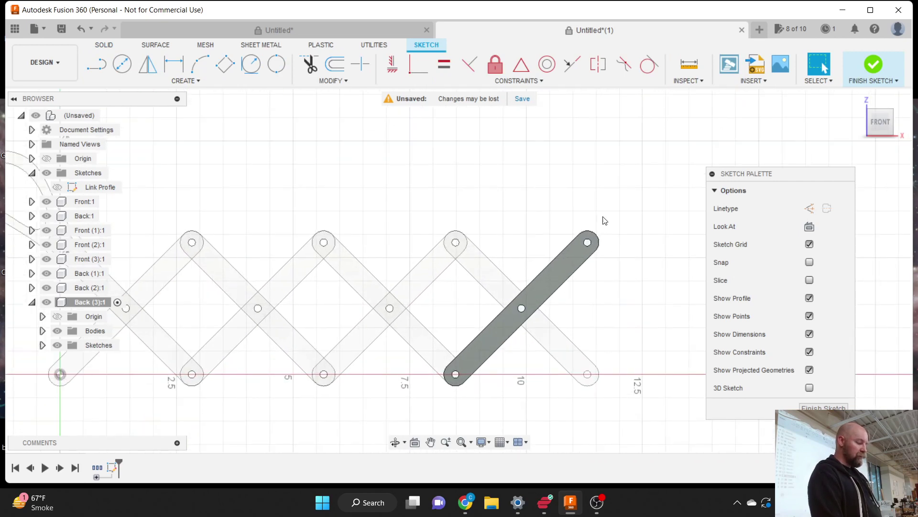
scroll(600, 231, up, 4)
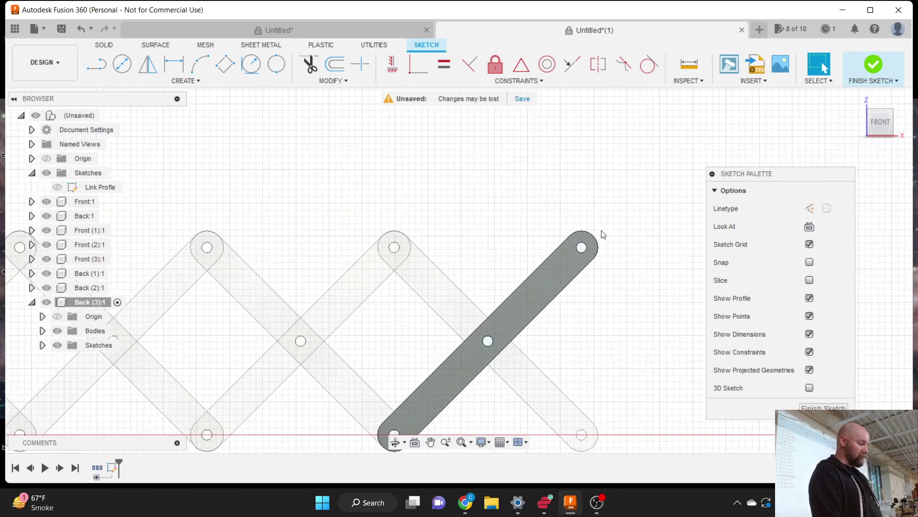
scroll(604, 234, down, 4)
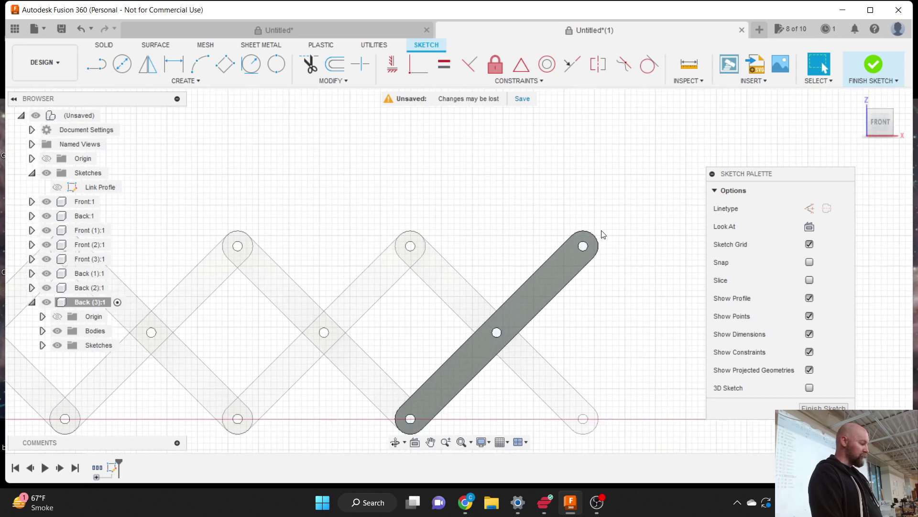
click(198, 81)
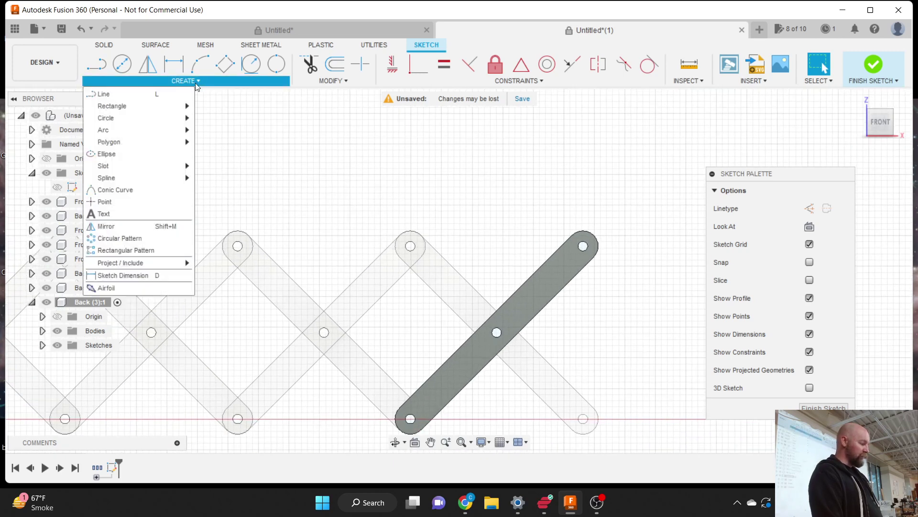
mouse_move(157, 106)
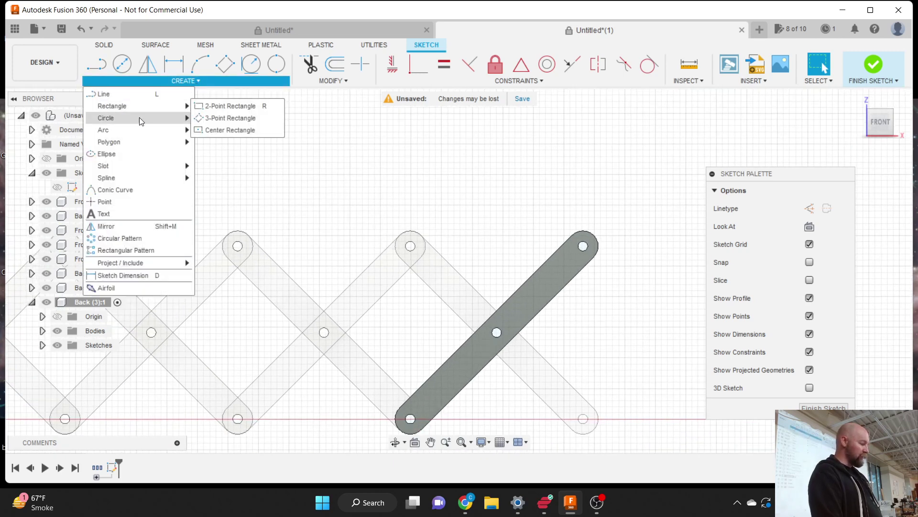
mouse_move(131, 128)
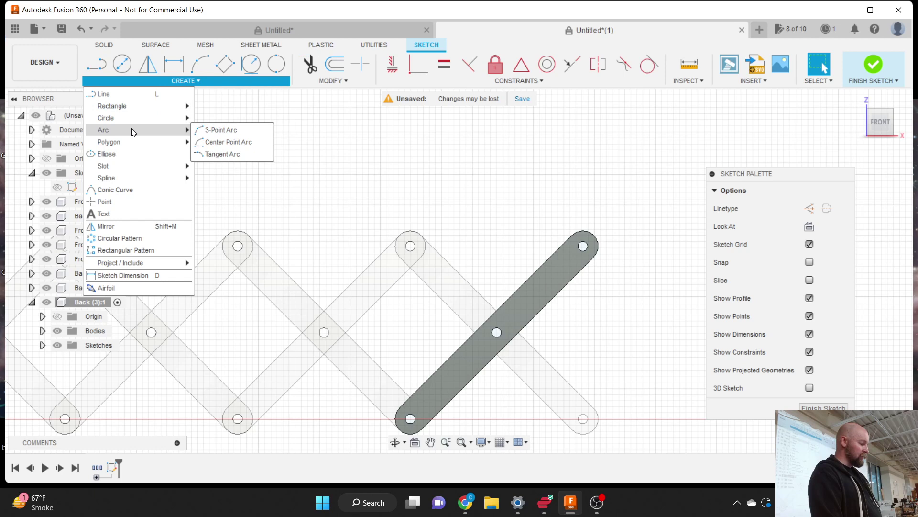
click(122, 95)
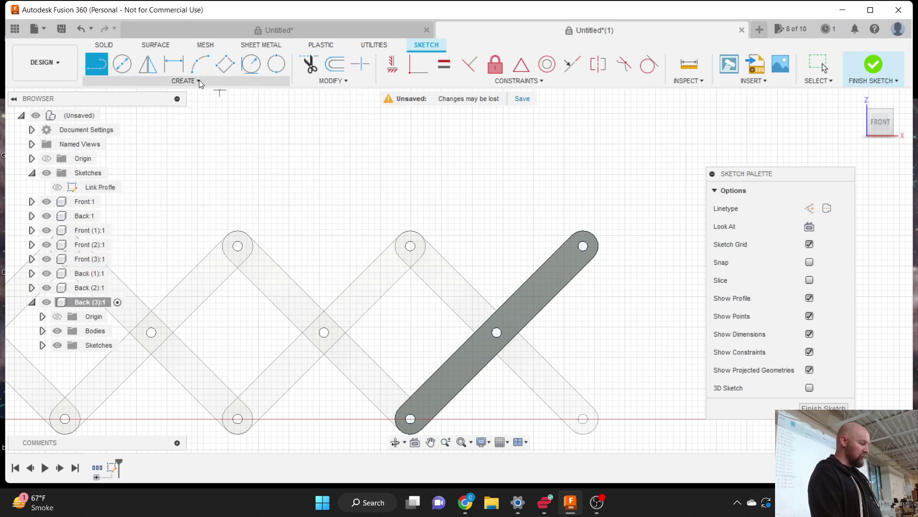
click(276, 63)
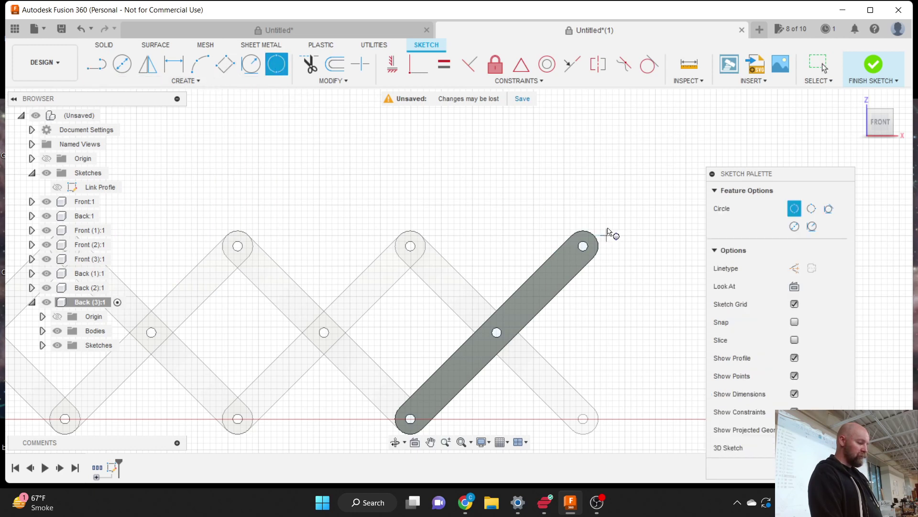
click(594, 201)
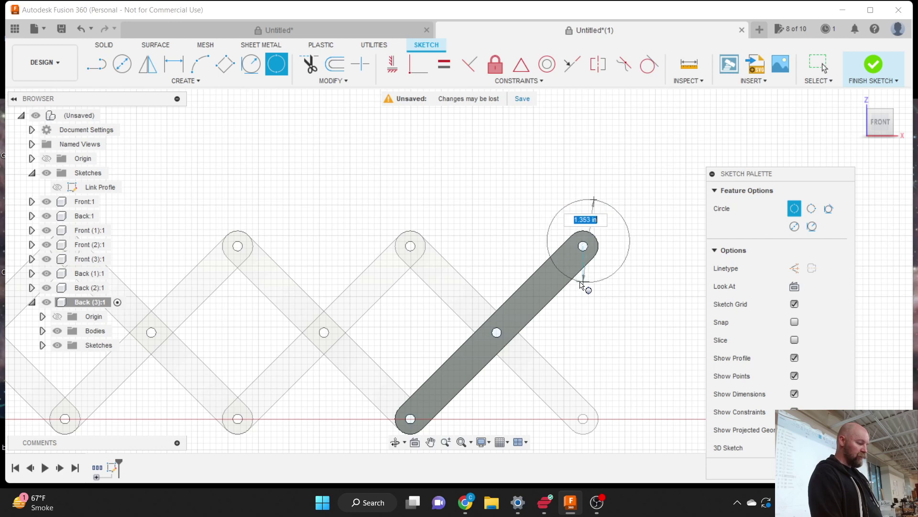
click(535, 260)
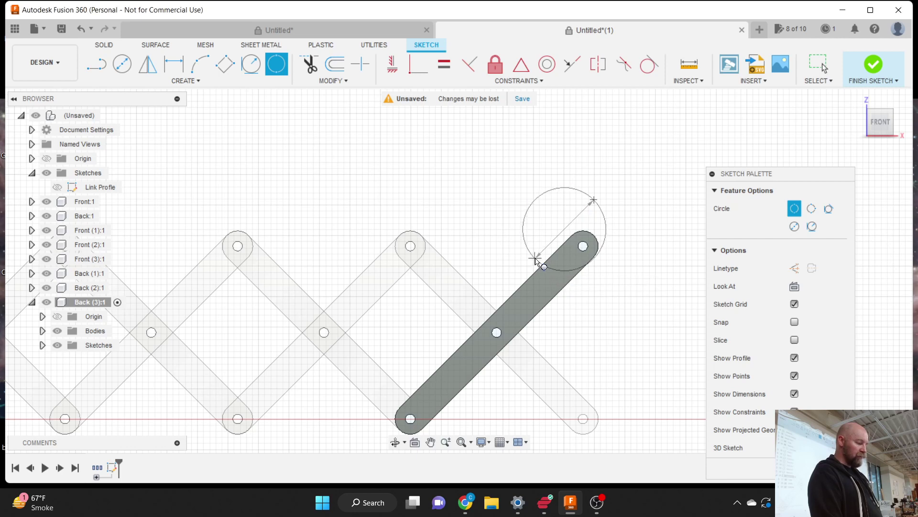
Step: Draw the jaw's upper outline with lines rising from the circle's upper edge to a peak and sloping down to an angled tip
key(l)
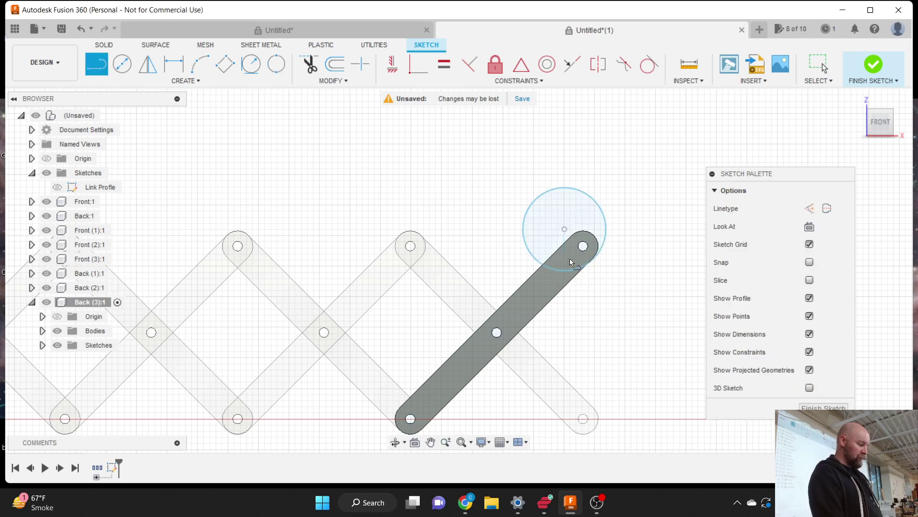
click(581, 190)
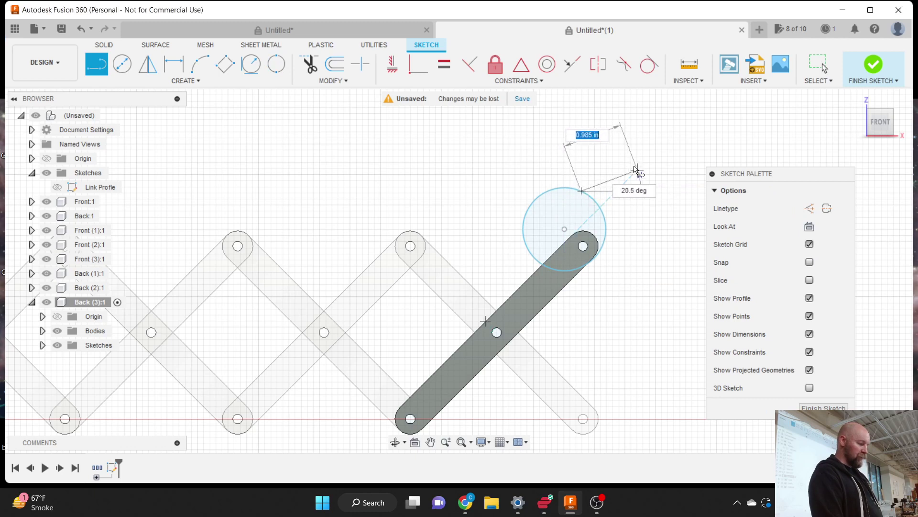
click(638, 170)
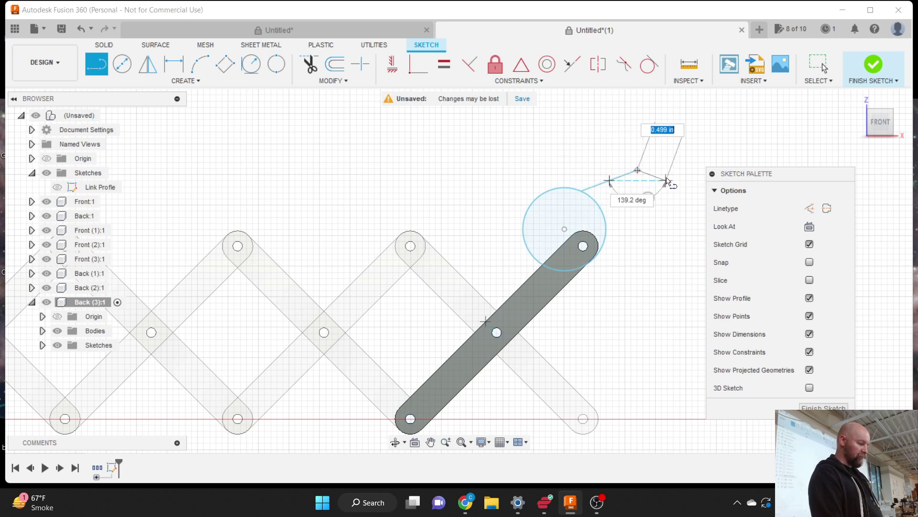
click(666, 179)
scroll(666, 179, up, 2)
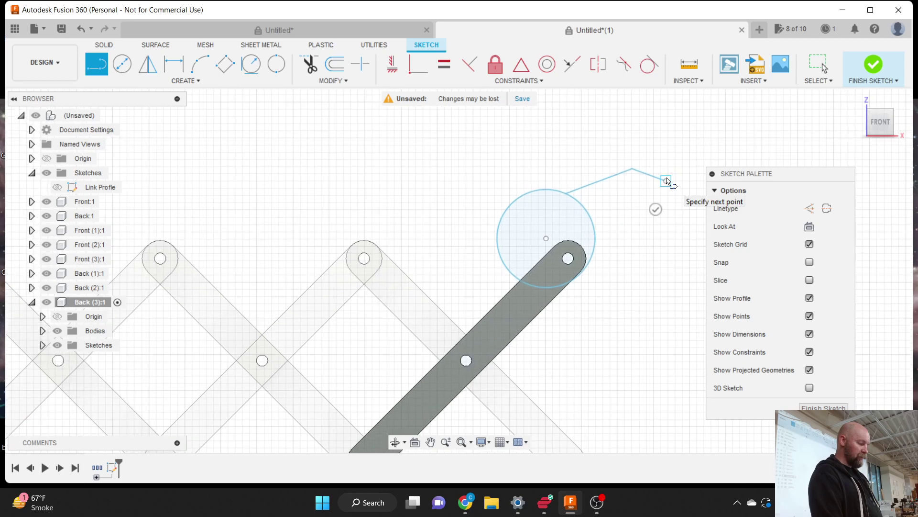
scroll(669, 189, up, 2)
scroll(670, 192, up, 3)
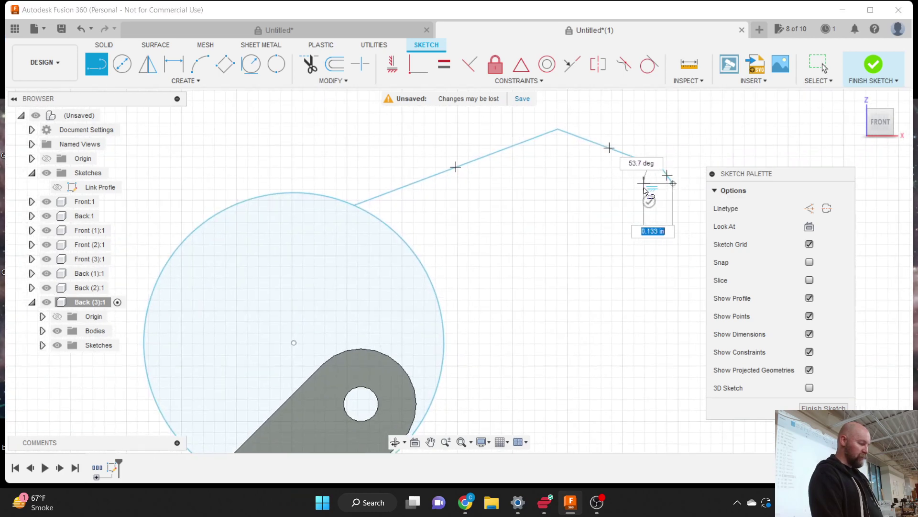
click(667, 199)
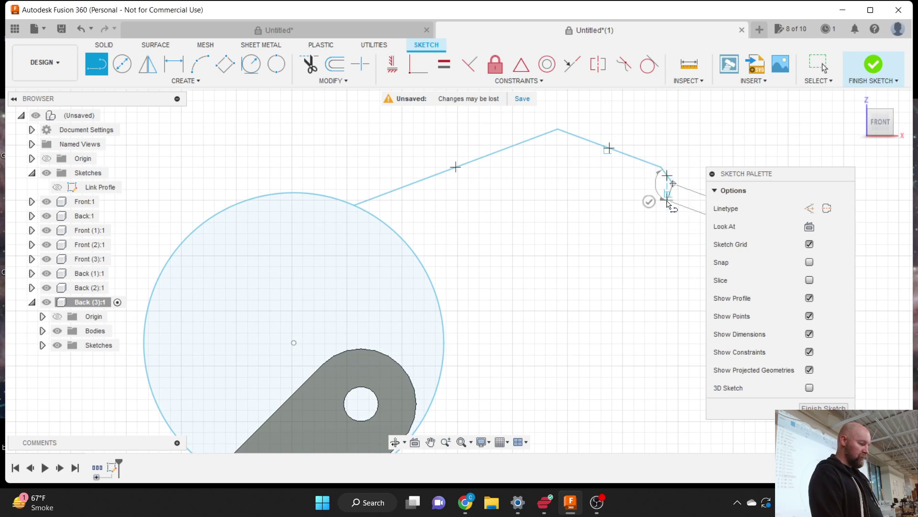
Step: Continue the jaw outline with four zigzag teeth along its underside and close it on the circle's edge
click(624, 244)
click(569, 234)
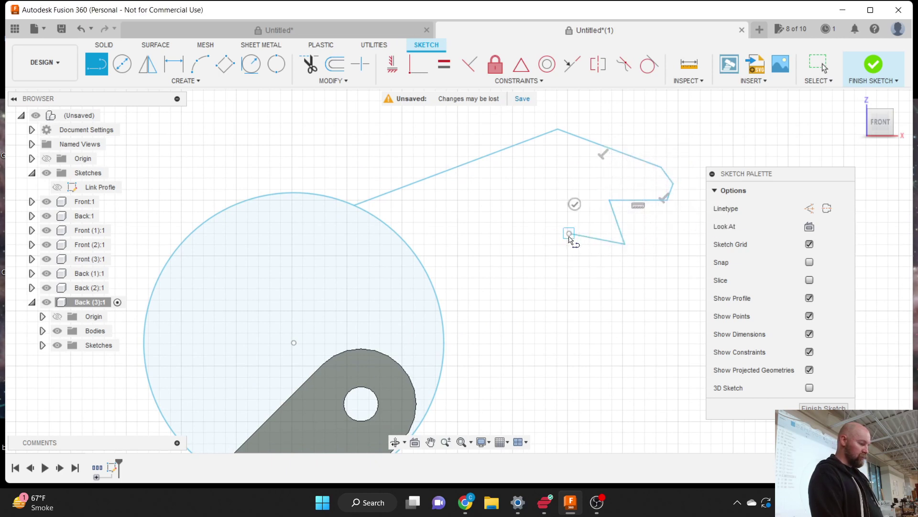
click(579, 282)
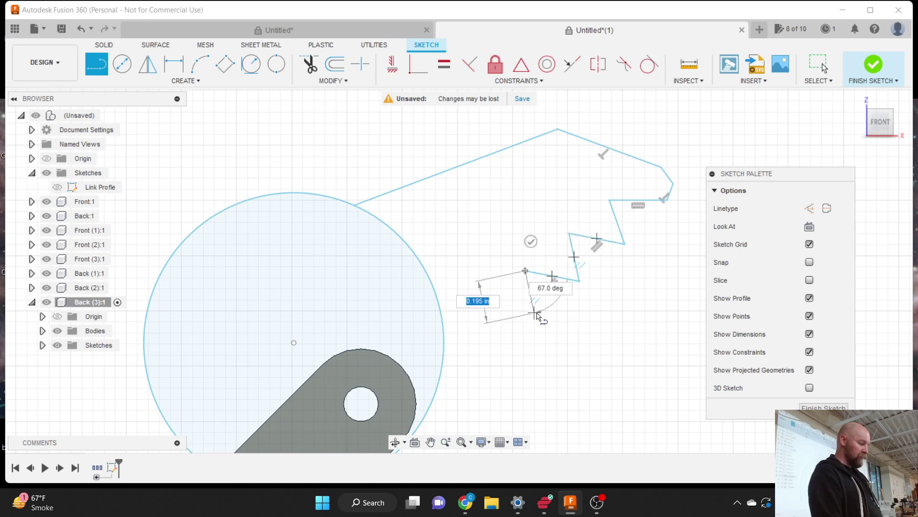
click(525, 307)
scroll(485, 220, down, 3)
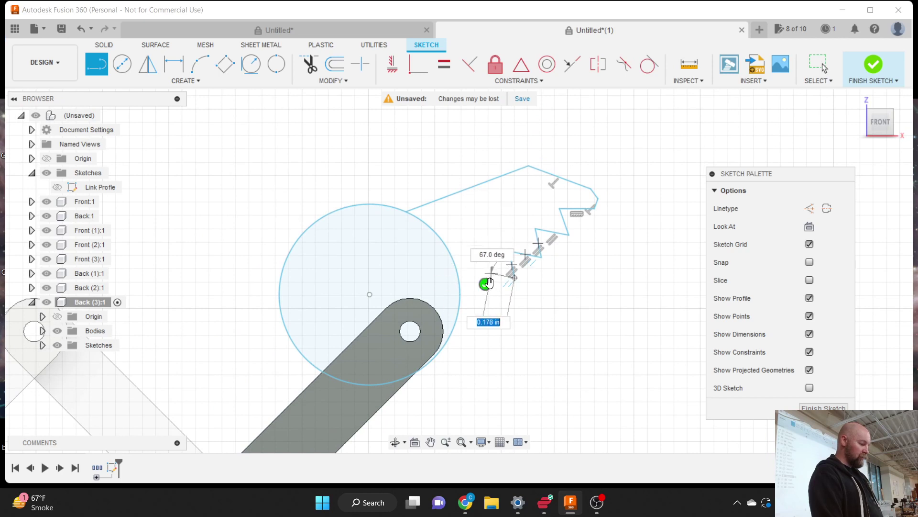
click(486, 284)
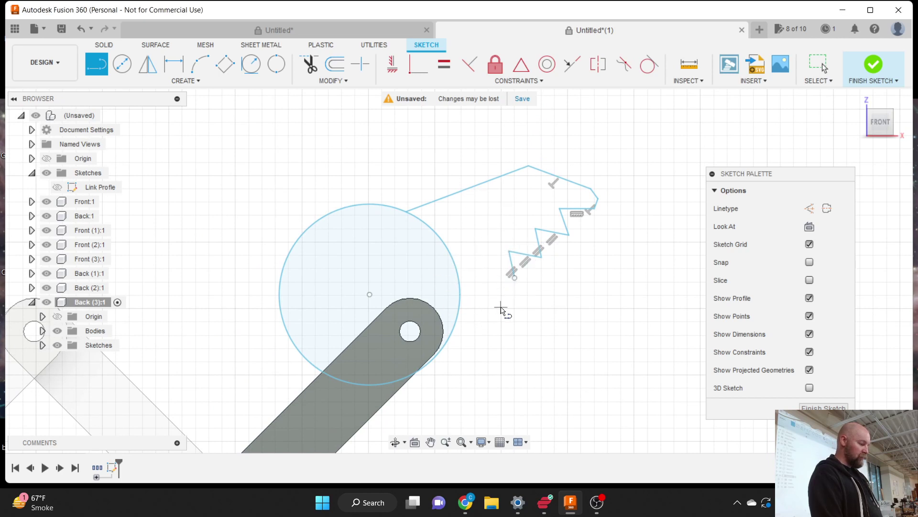
click(514, 278)
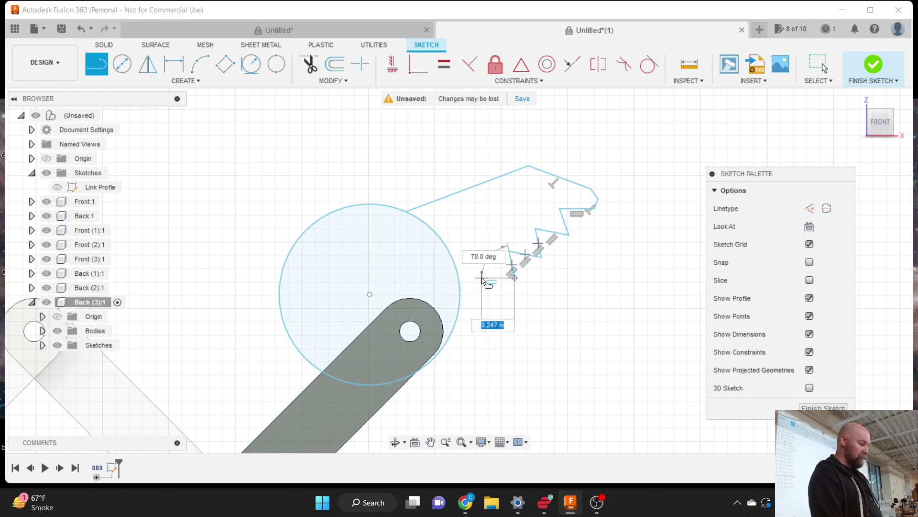
click(484, 274)
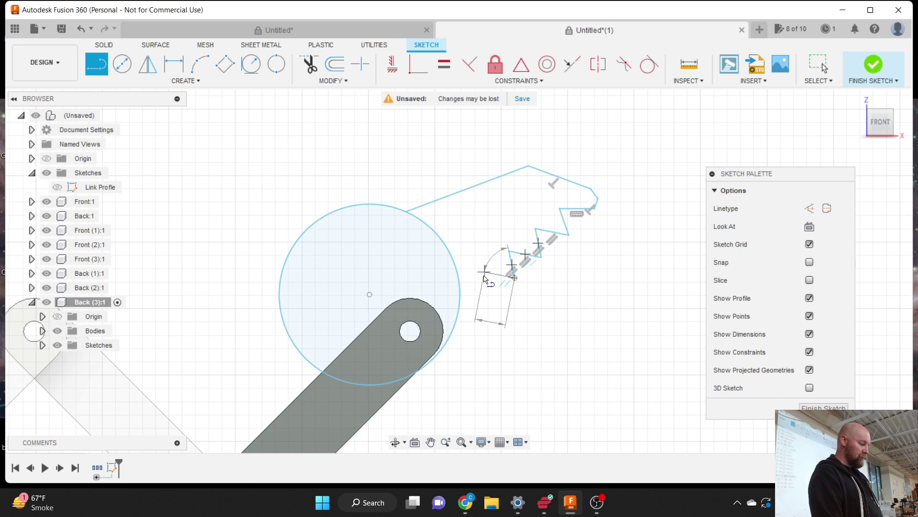
click(491, 302)
click(462, 300)
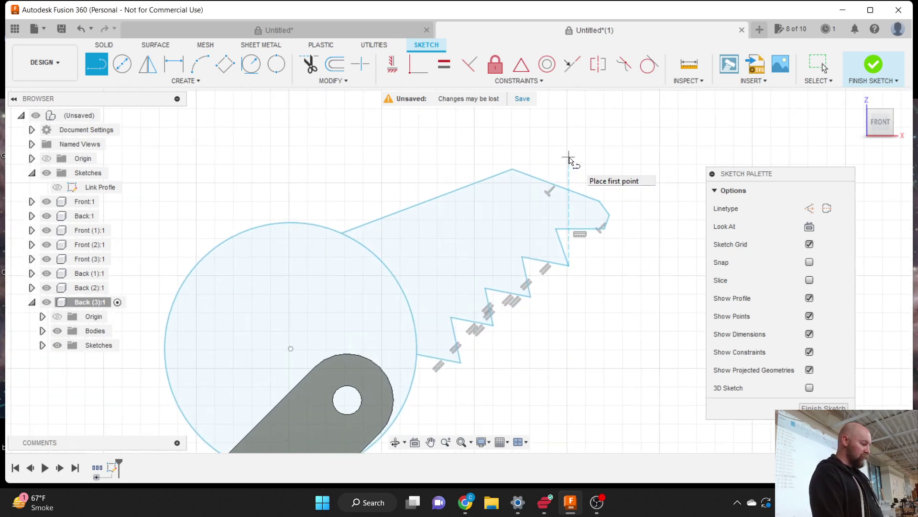
scroll(455, 166, down, 3)
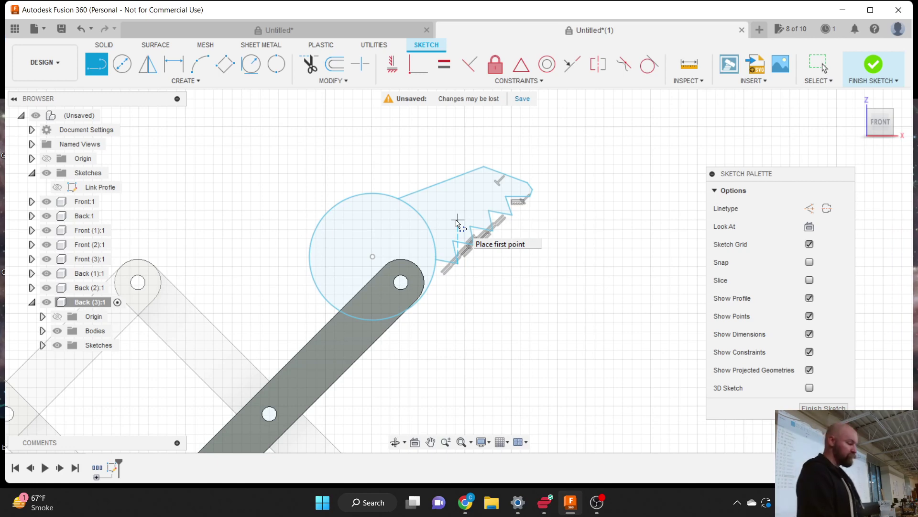
scroll(420, 186, down, 4)
scroll(420, 185, up, 5)
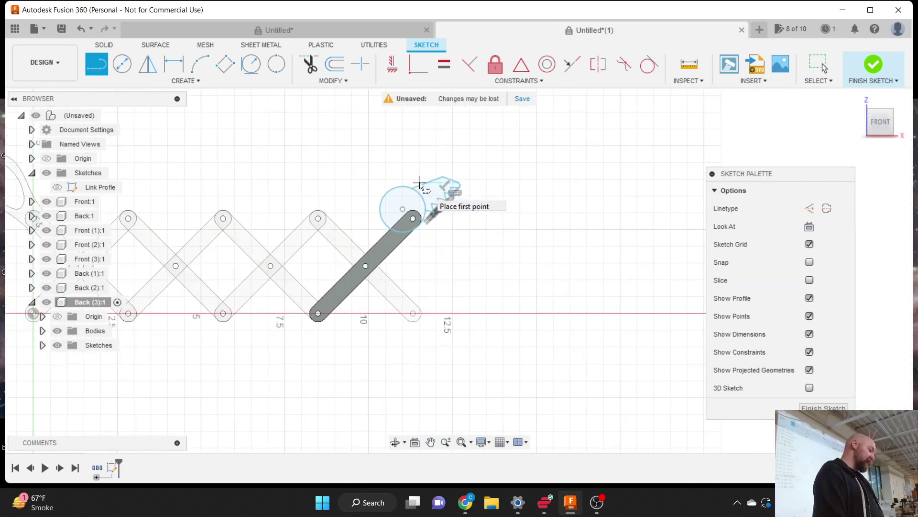
scroll(419, 185, up, 2)
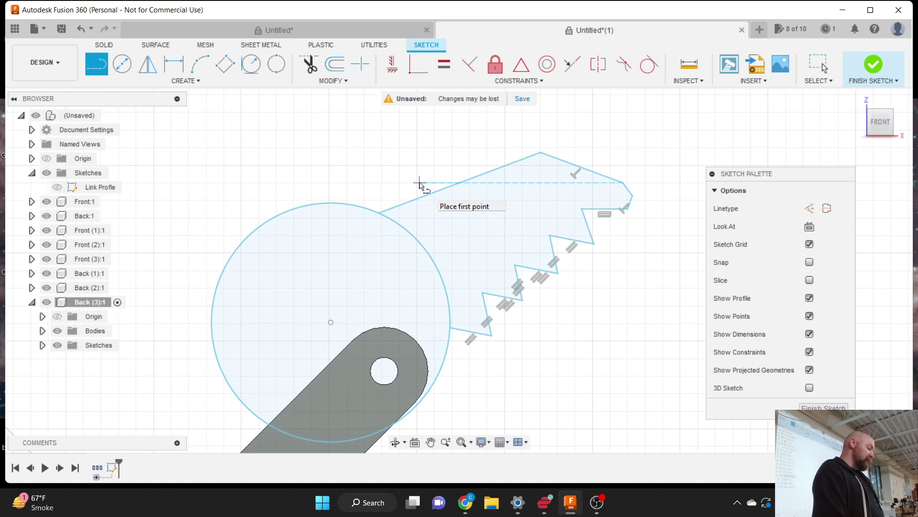
scroll(420, 185, down, 6)
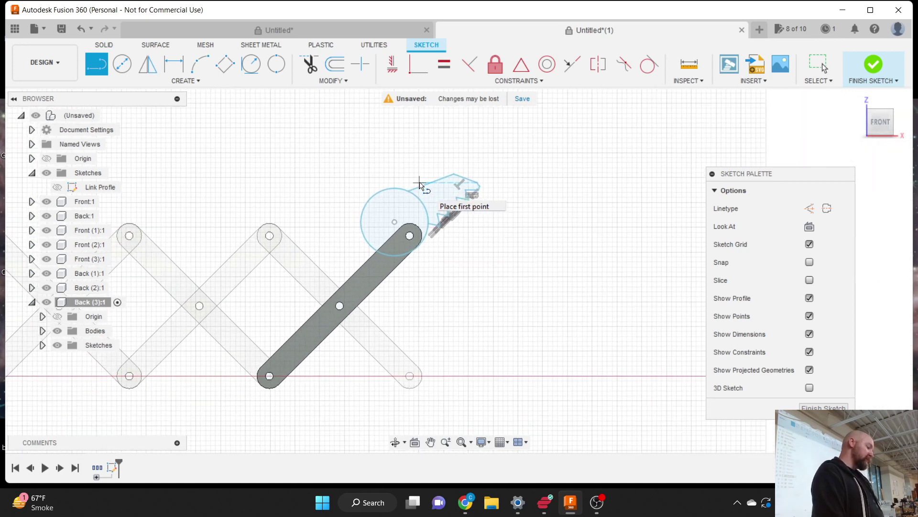
scroll(420, 185, down, 1)
scroll(529, 258, down, 4)
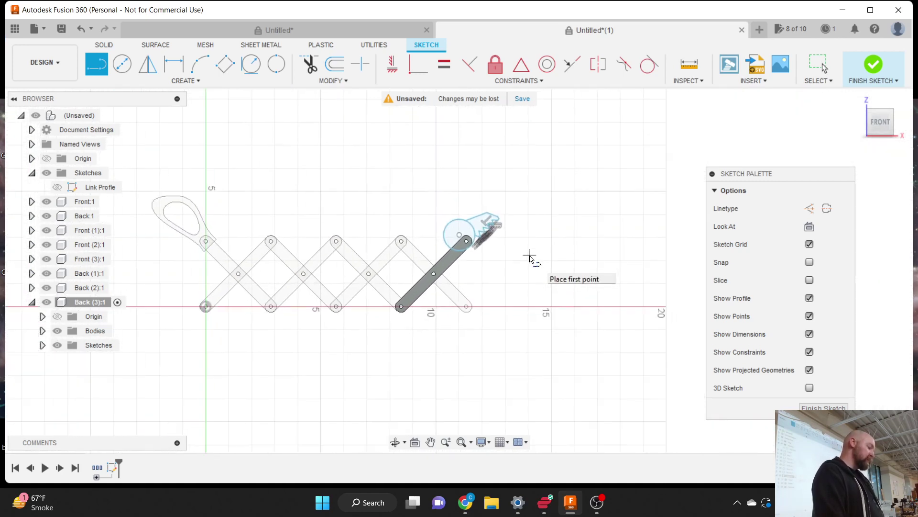
Step: Exit the Line tool and finish the toothed jaw sketch in the Back (3):1 component
scroll(530, 257, up, 3)
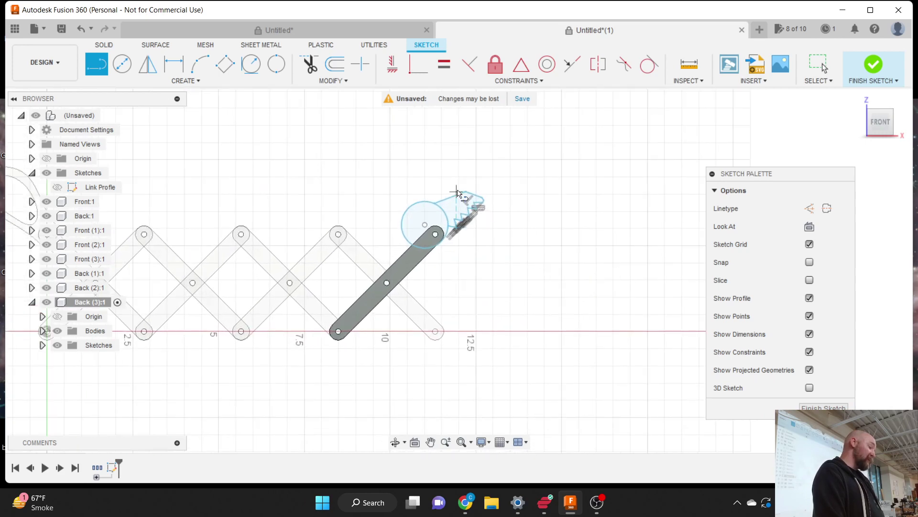
scroll(447, 182, up, 5)
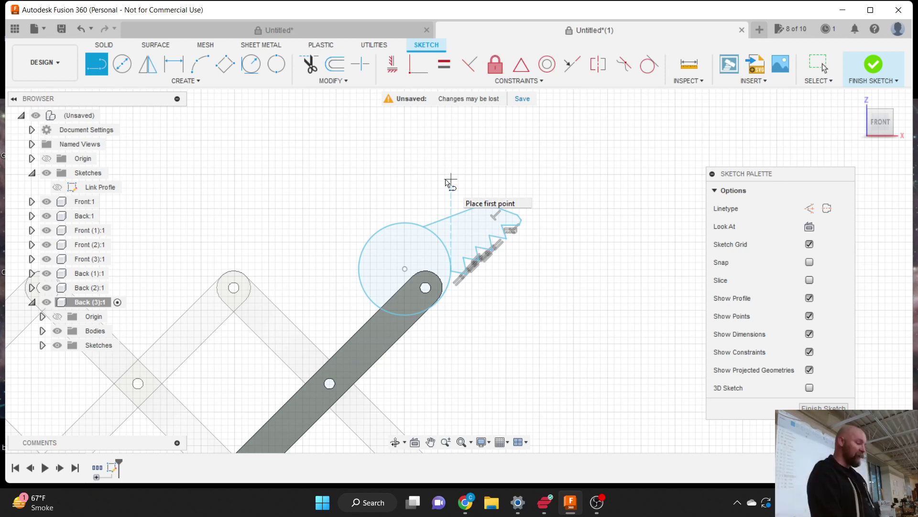
scroll(410, 167, down, 3)
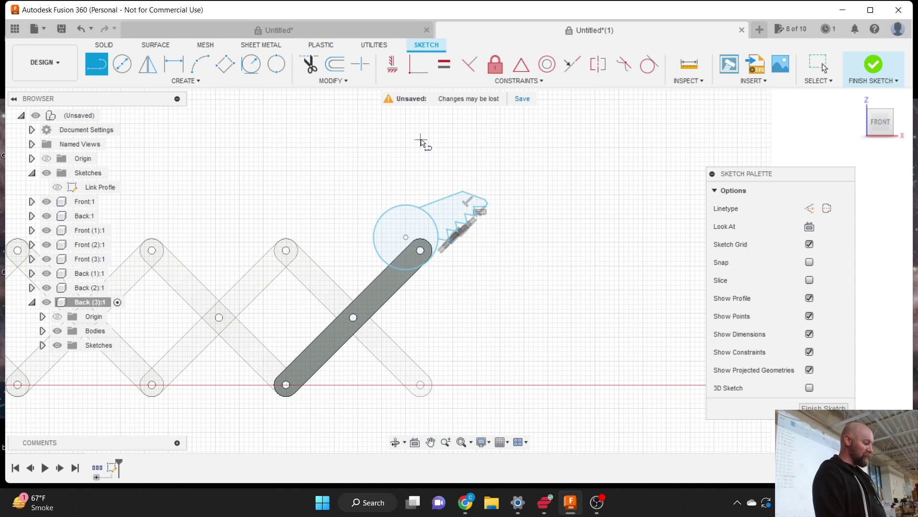
key(Escape)
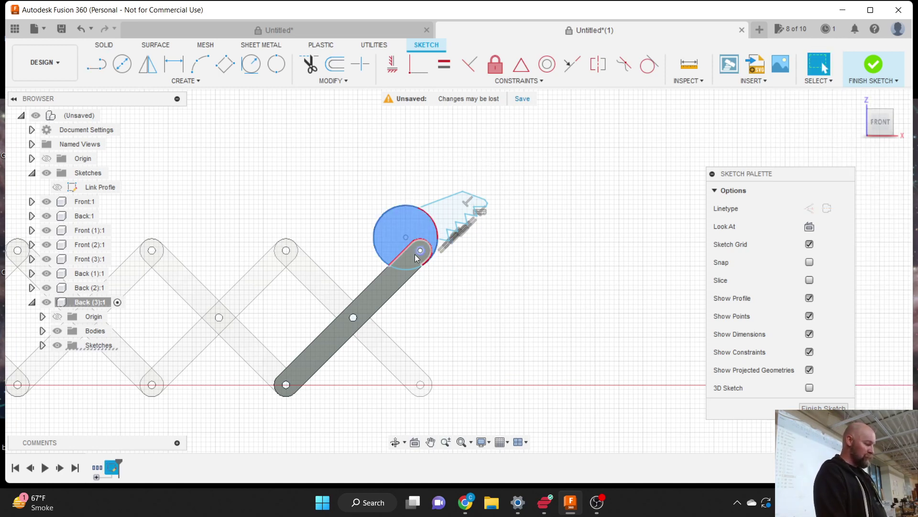
click(412, 256)
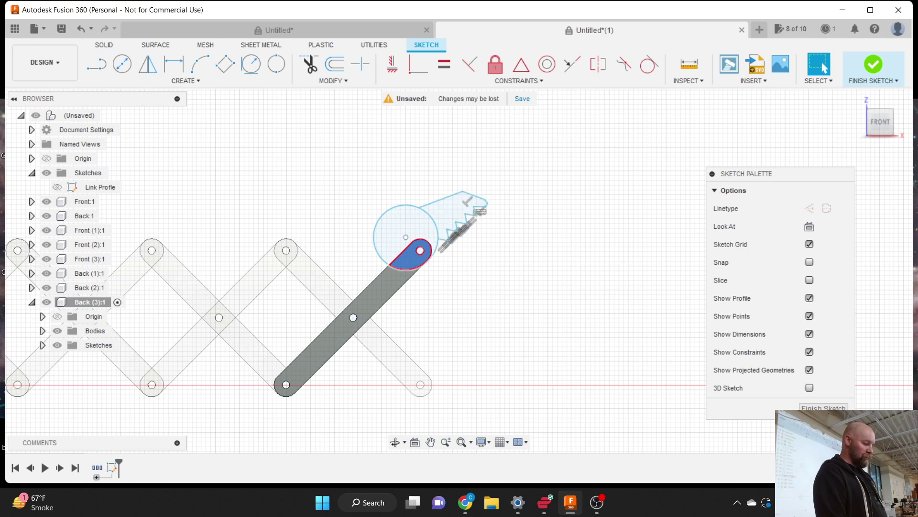
click(824, 406)
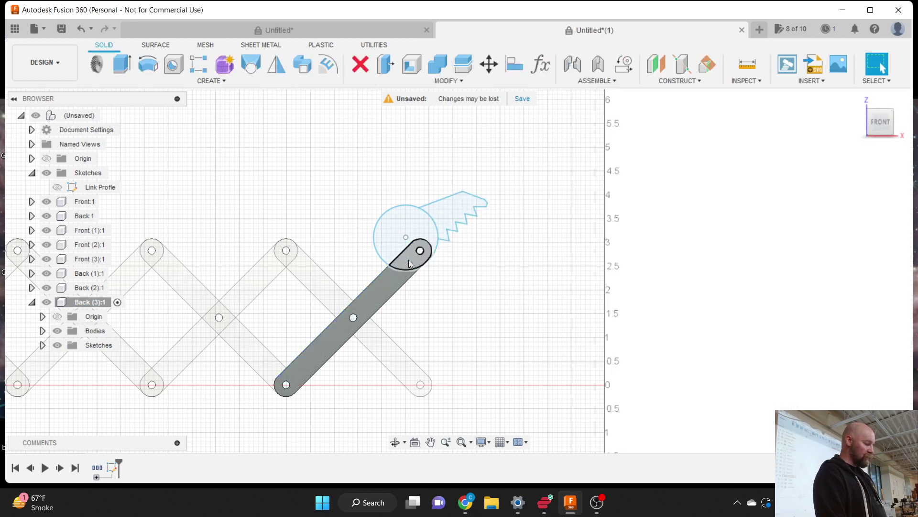
Step: Start an extrusion of three profiles: the toothed jaw, the circle and the circle's overlap with the link end
click(409, 259)
click(449, 209)
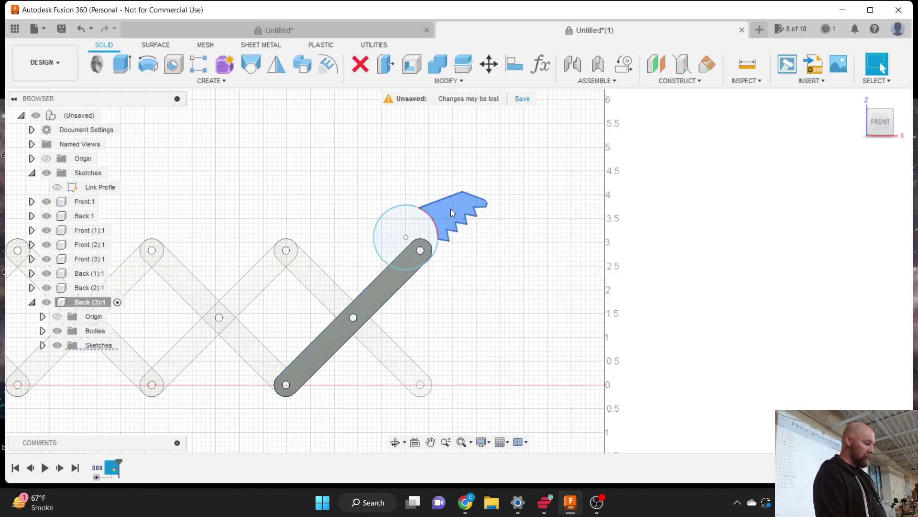
key(e)
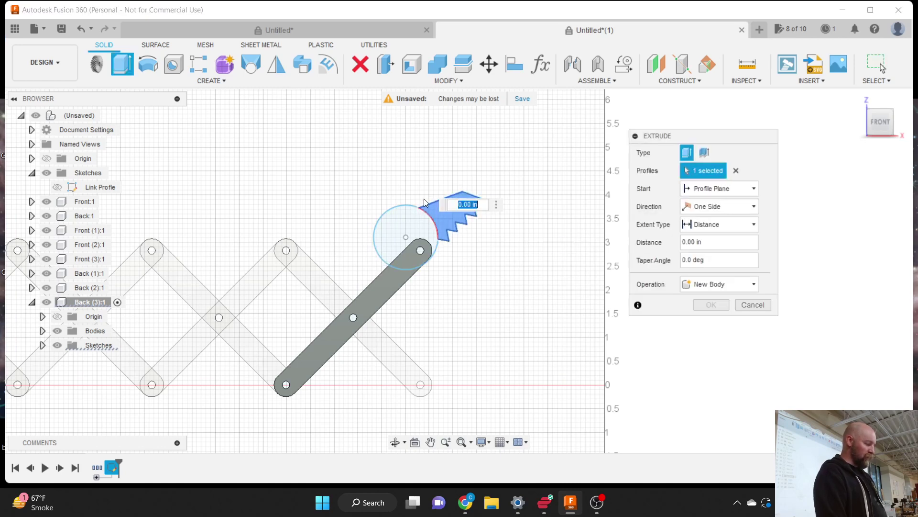
click(408, 246)
click(407, 251)
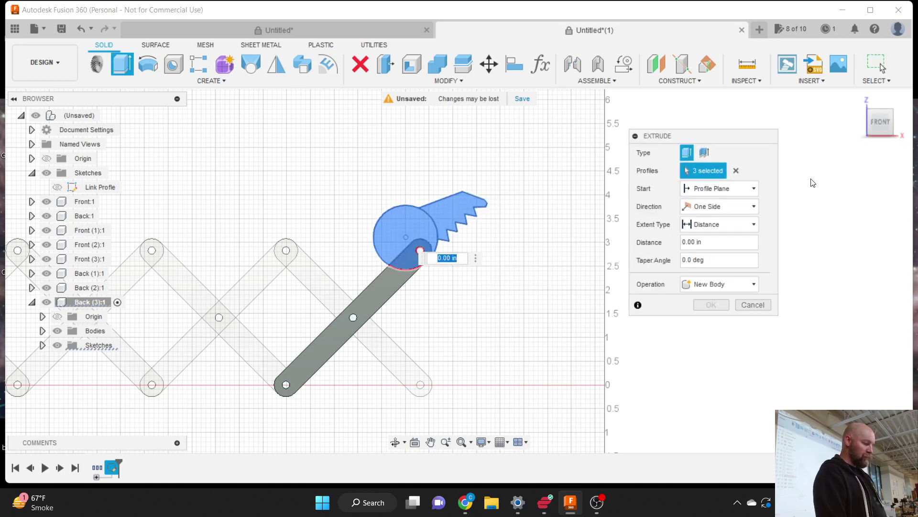
click(857, 98)
shift+middle_drag(598, 137, 515, 105)
scroll(439, 169, up, 3)
scroll(439, 173, up, 2)
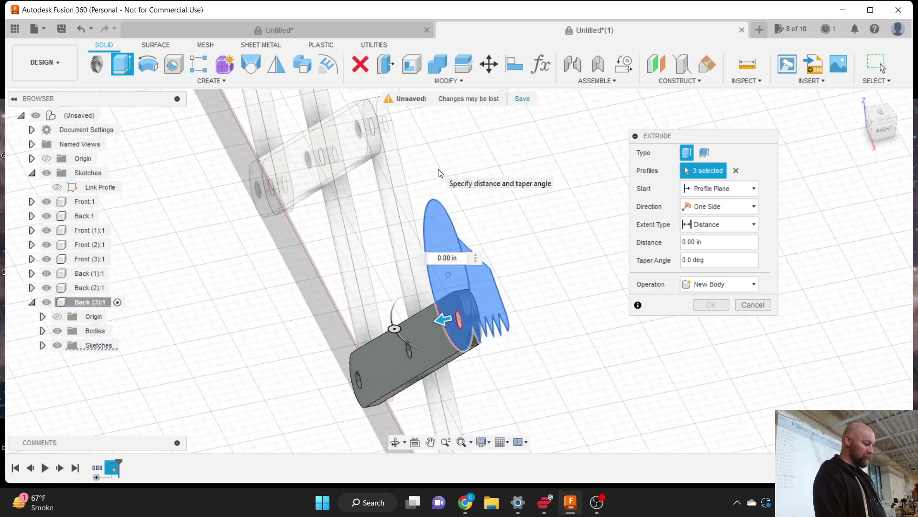
Step: Set the jaw extrusion's direction to Two Sides with a Side 1 distance of 0.125 in
click(725, 190)
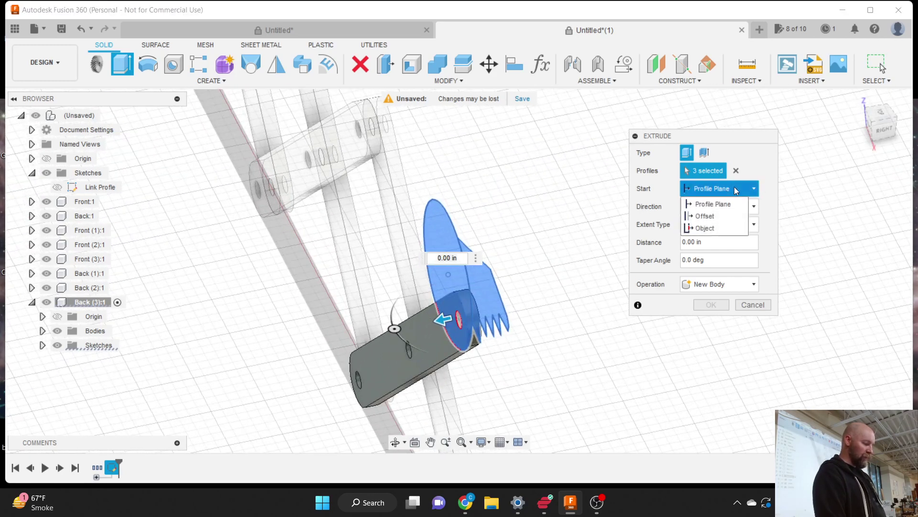
click(734, 188)
click(731, 209)
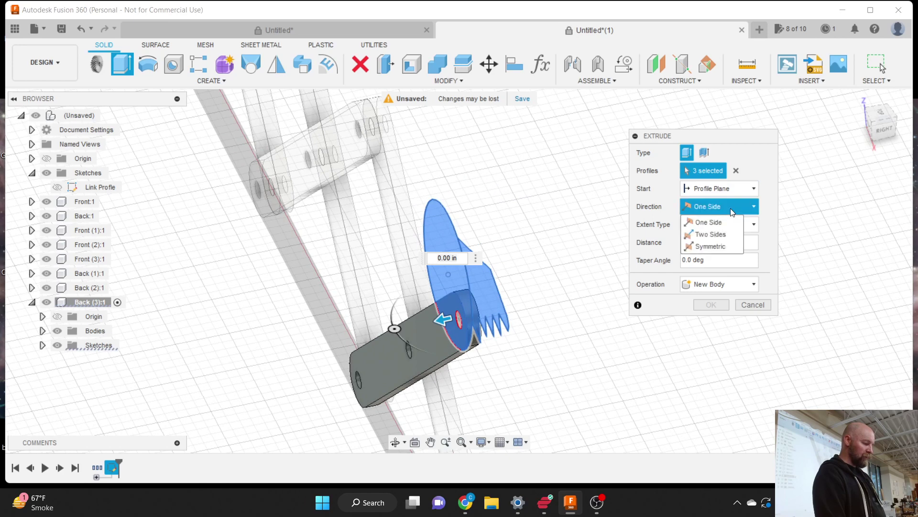
click(715, 236)
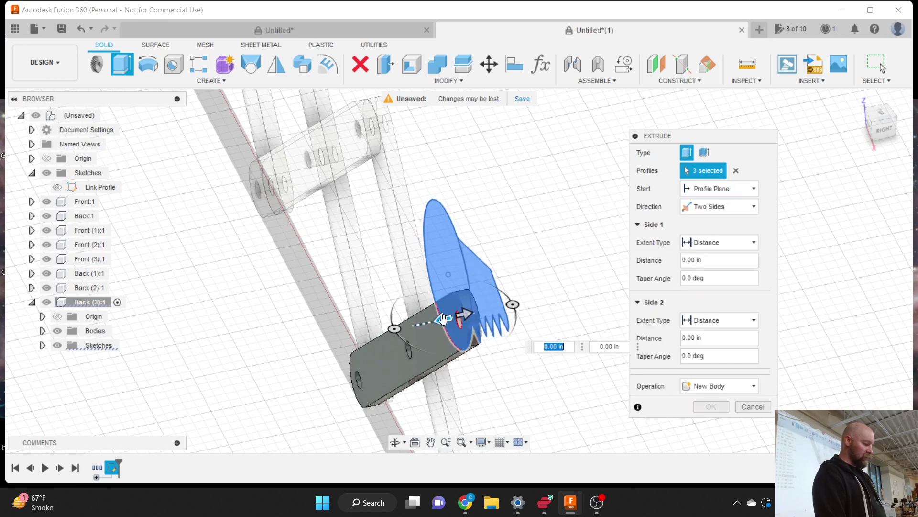
drag(446, 318, 435, 320)
text(.1)
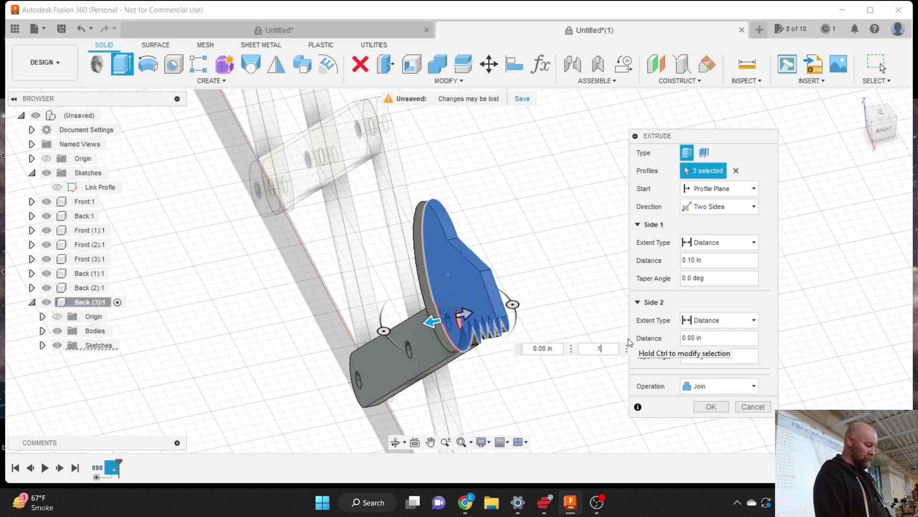
text(25)
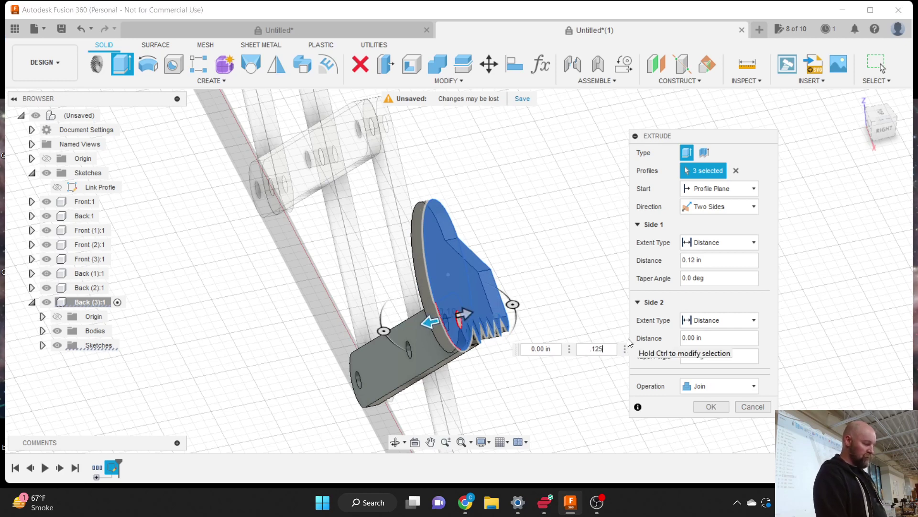
Step: Set the Side 2 distance to Meterial_Thickness + 0.125 in and create the jaw extrusion as a new body
click(725, 338)
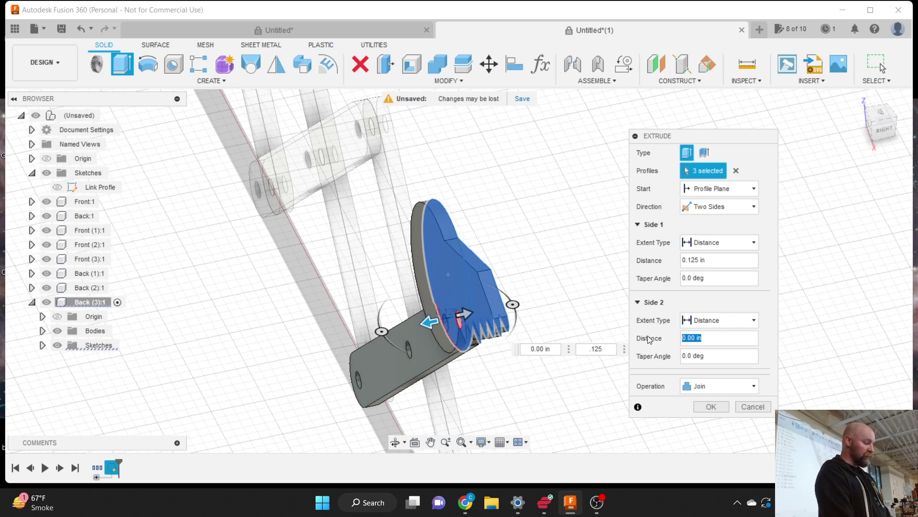
text(M)
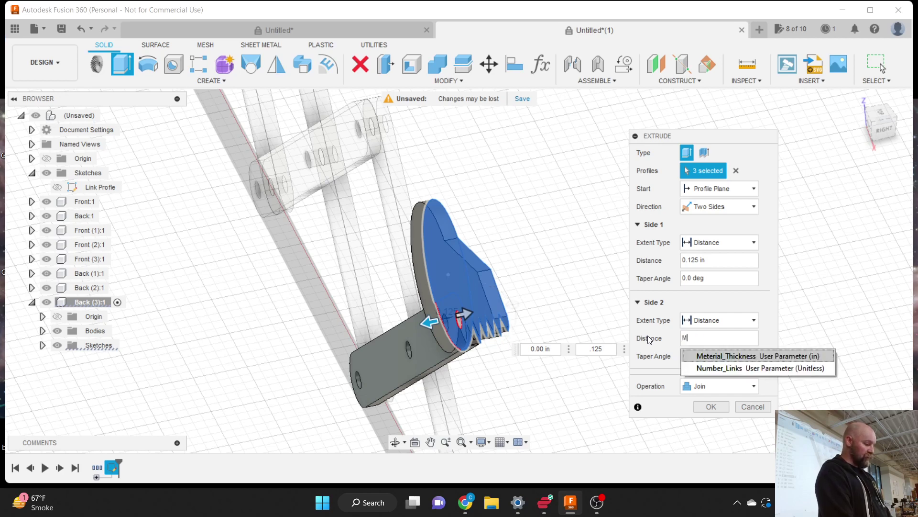
key(Return)
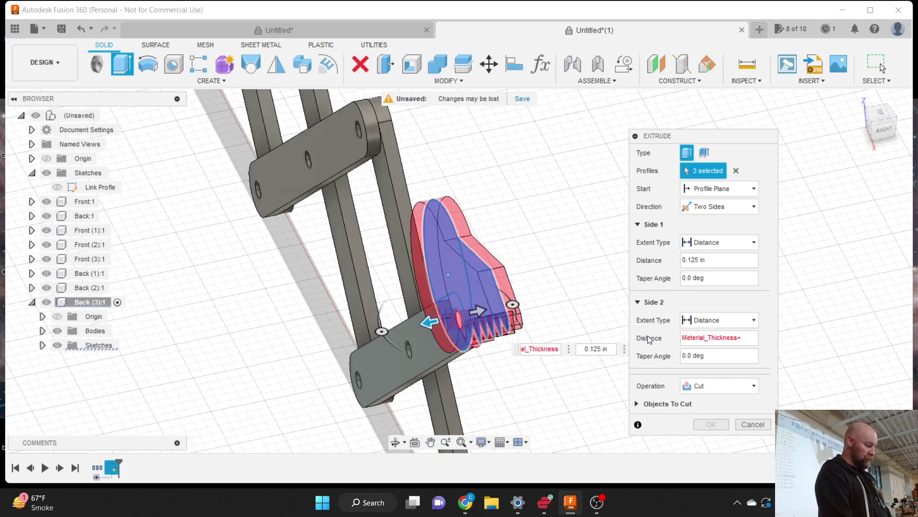
text(.125)
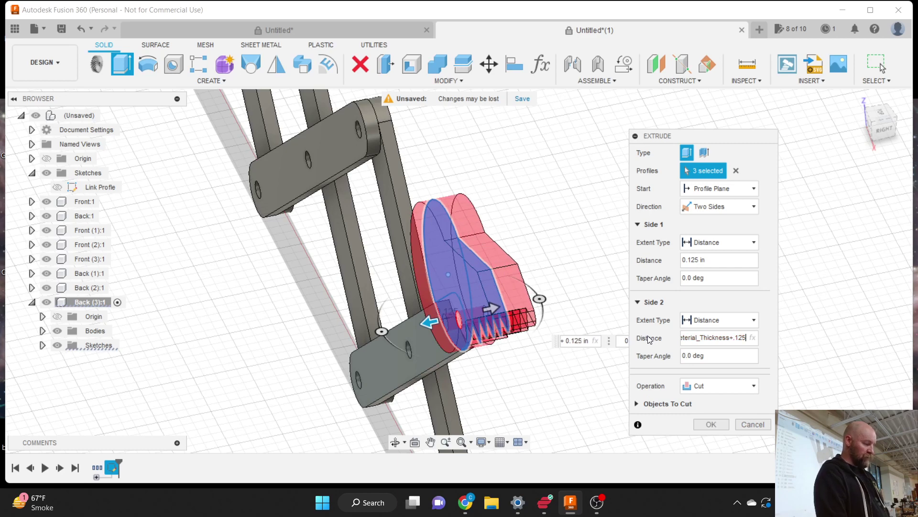
click(702, 386)
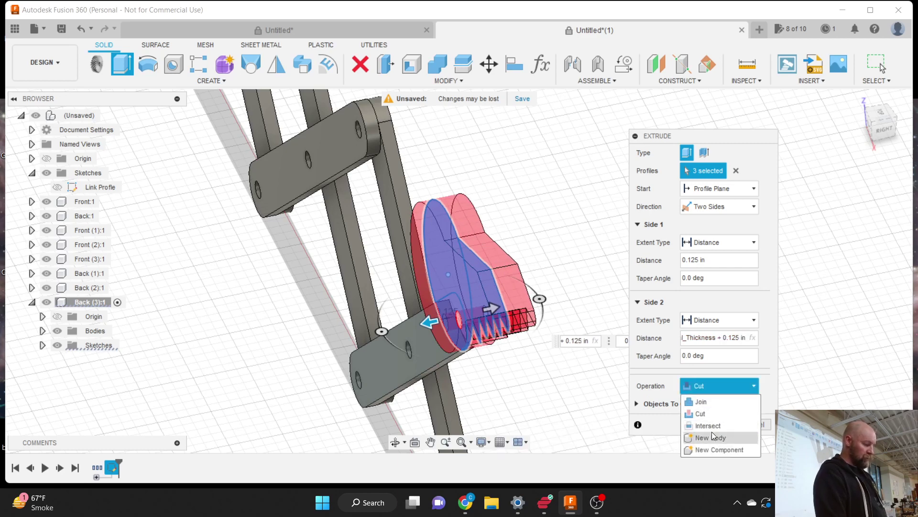
click(712, 433)
click(713, 407)
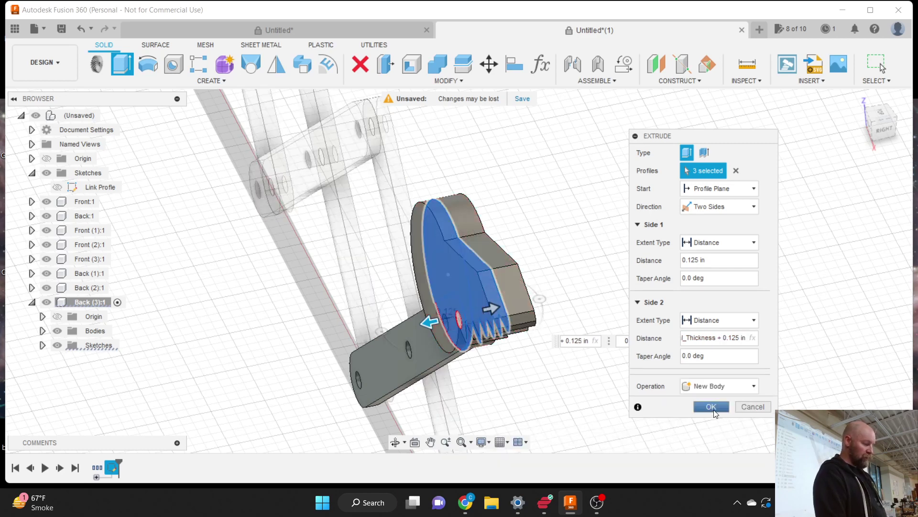
Step: Return to the front view and activate the top-level component so the whole linkage is editable
scroll(742, 406, down, 5)
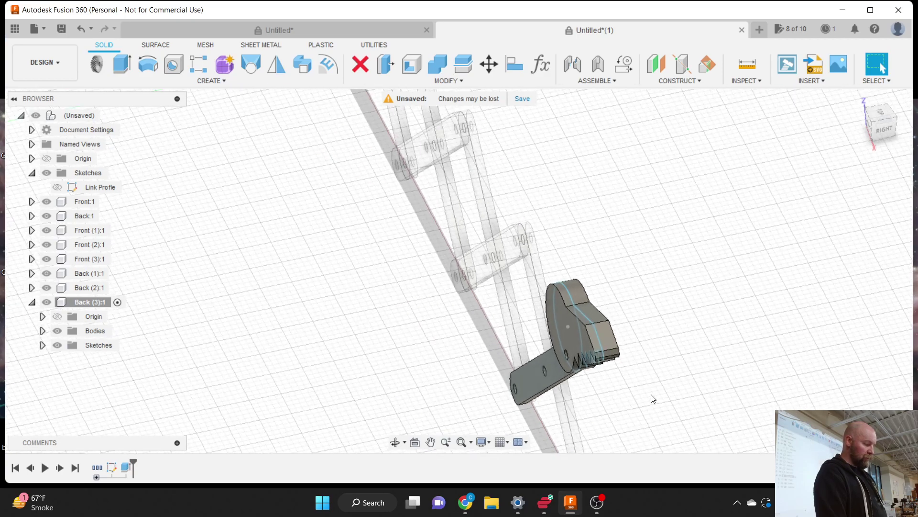
scroll(653, 397, down, 1)
click(875, 116)
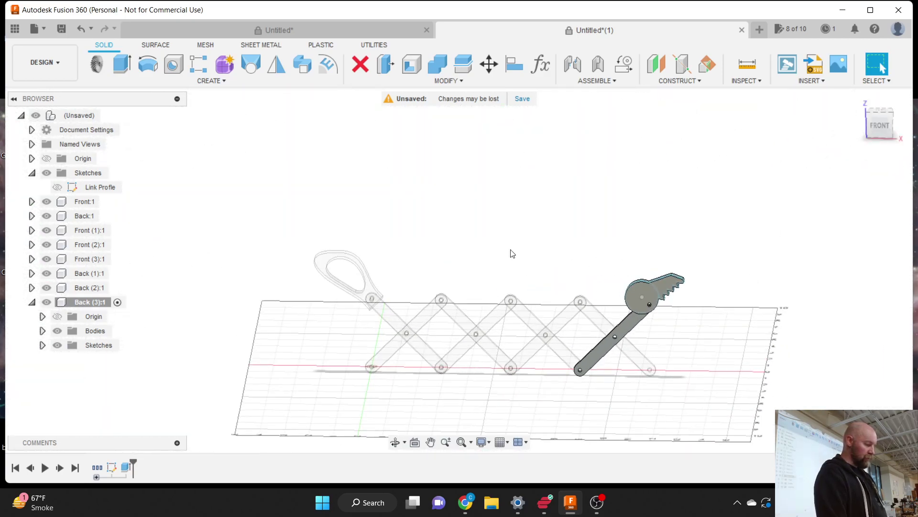
click(109, 115)
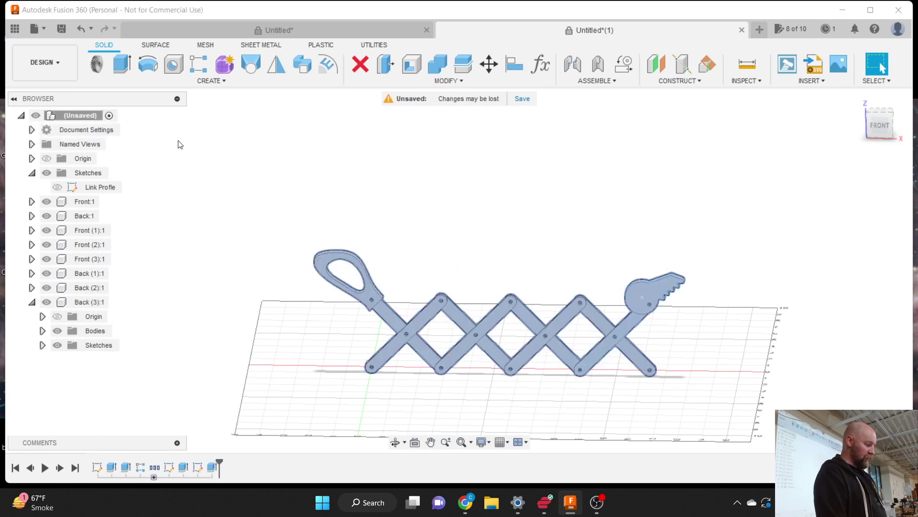
click(496, 289)
scroll(497, 289, up, 4)
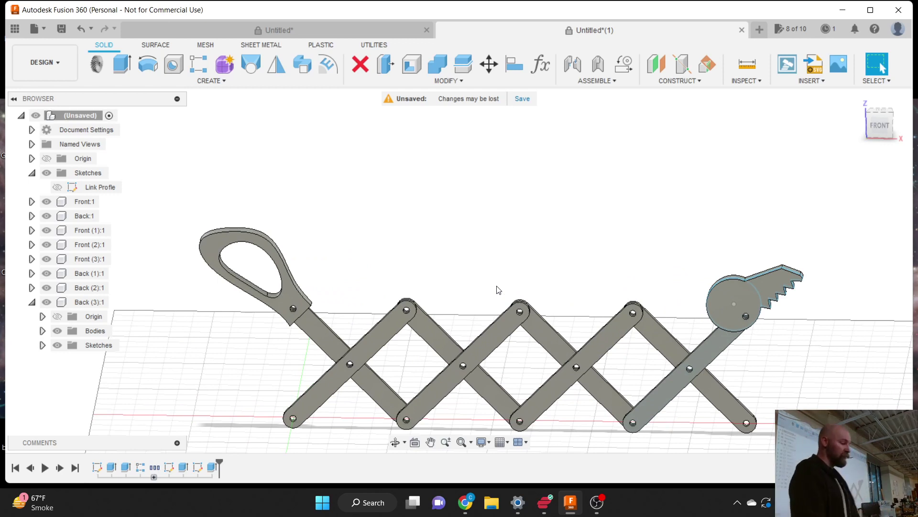
scroll(495, 289, down, 2)
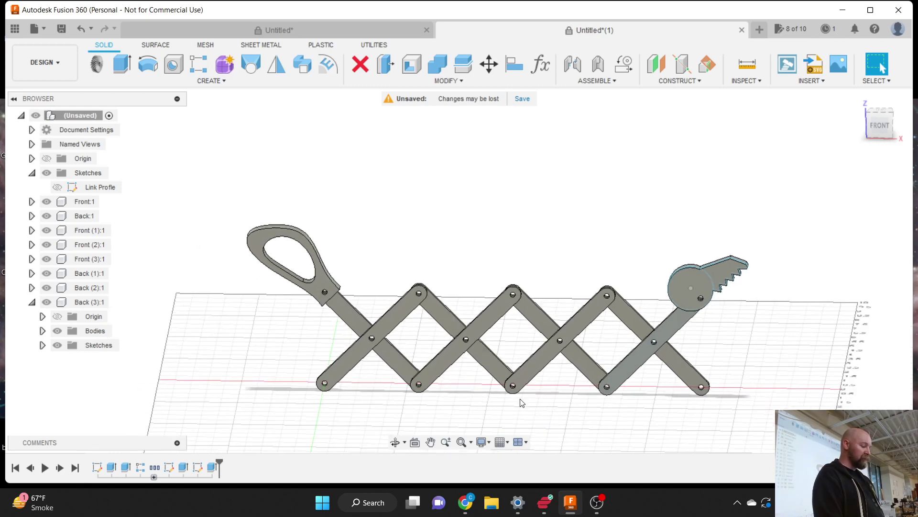
scroll(520, 405, up, 2)
scroll(522, 406, up, 1)
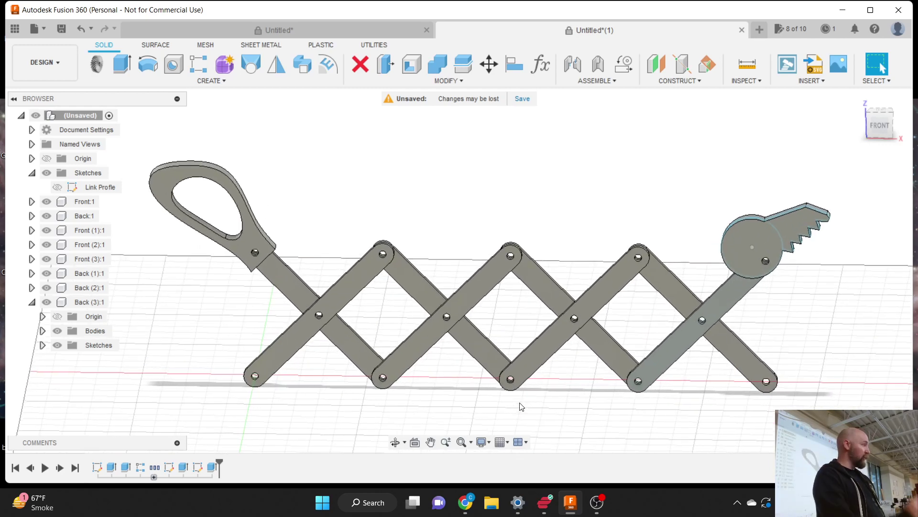